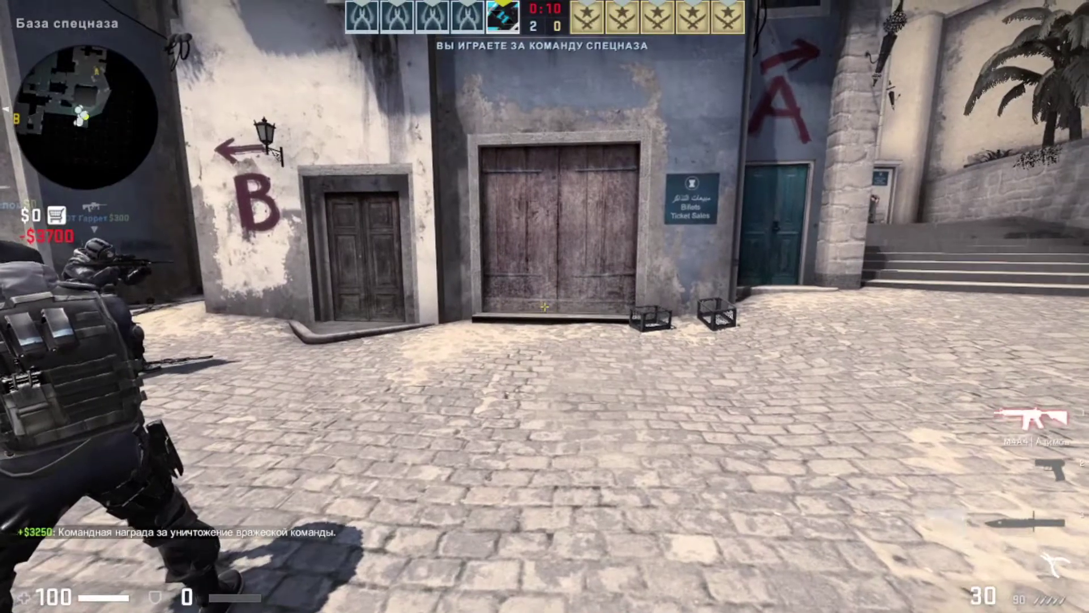
key("3")
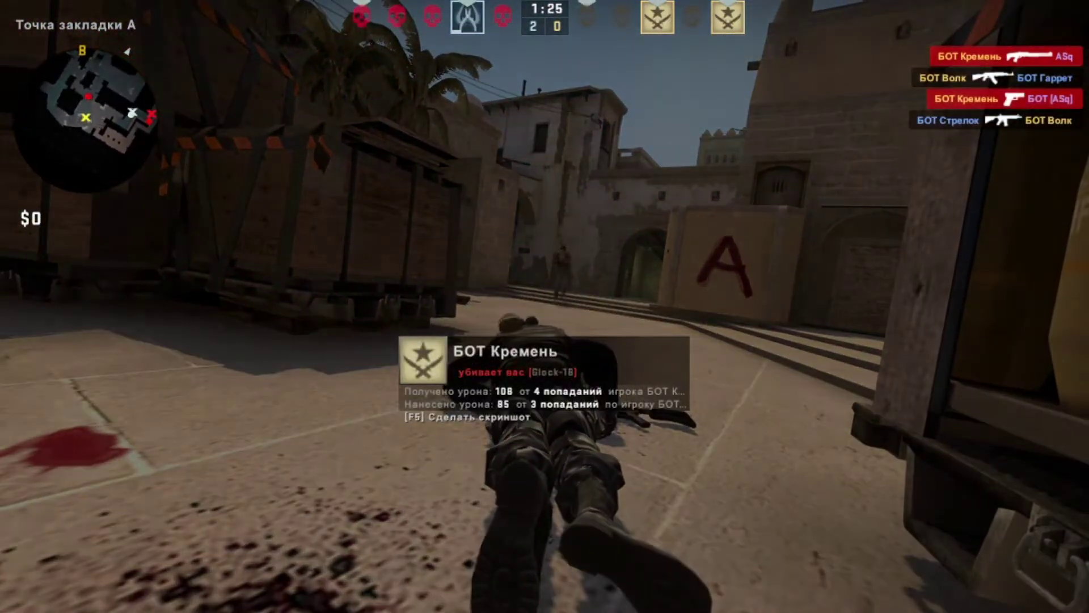
key("3")
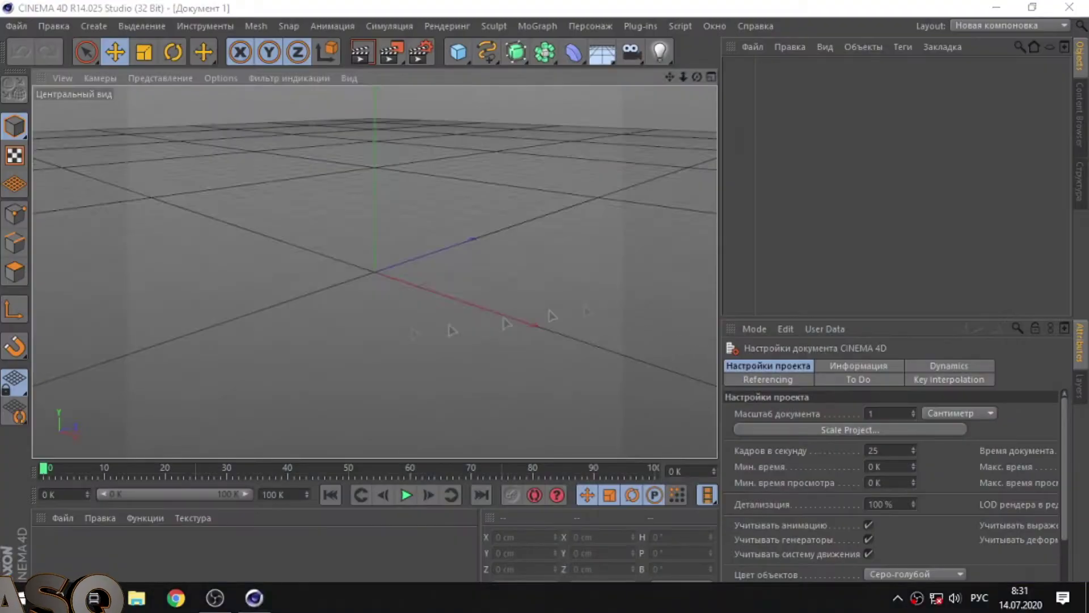
Step: Add a Plane primitive and scale it up into a large ground surface
left_click(458, 52)
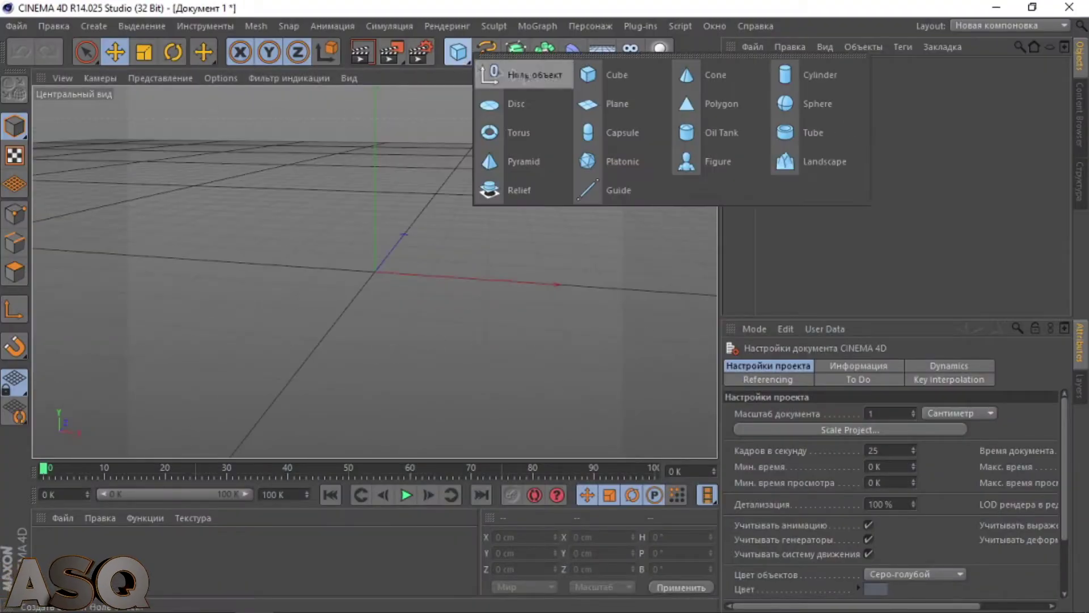
left_click(585, 105)
left_click(140, 56)
left_click_drag(238, 227, 522, 249)
left_click(116, 54)
left_click_drag(233, 252, 252, 124, "alt")
left_click(253, 124)
left_click_drag(464, 345, 307, 328, "alt")
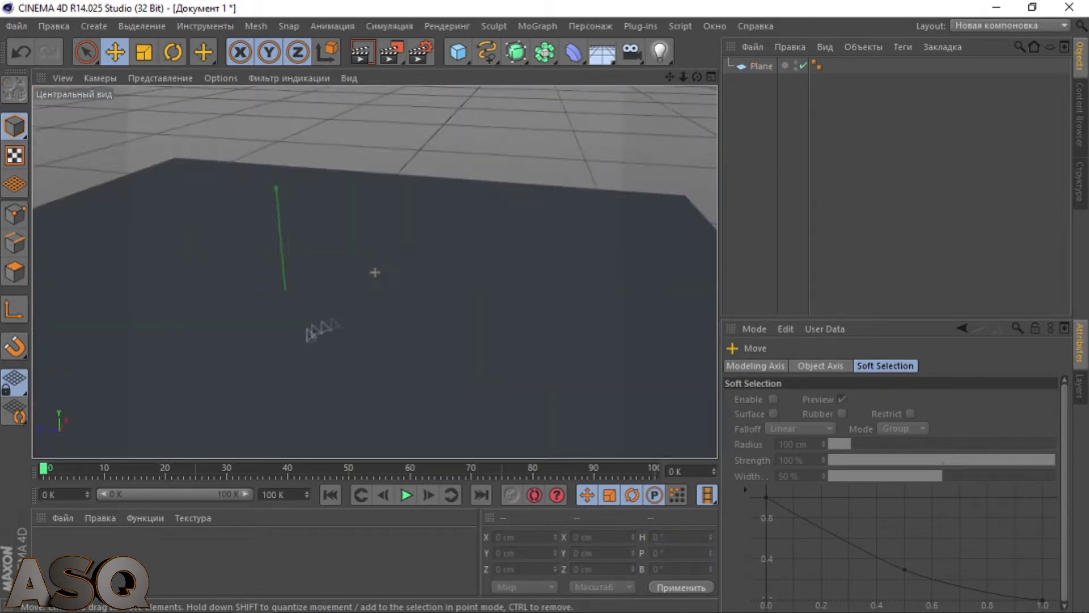
mouse_move(484, 267)
left_mouse_down("alt")
mouse_move(75, 293)
mouse_move(491, 275)
left_mouse_up("alt")
Step: Add a MoText object and move it to about X -152.7 cm, Y 13.4 cm
left_click(681, 26)
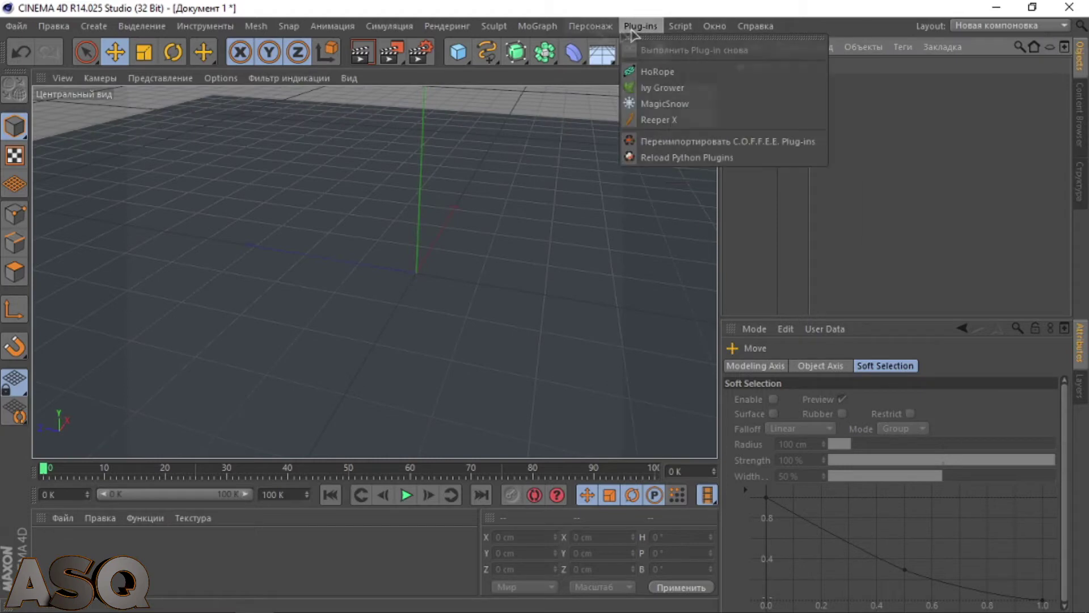
left_click(555, 226)
left_click_drag(652, 165, 447, 336, "alt")
scroll(447, 336, "up", 8)
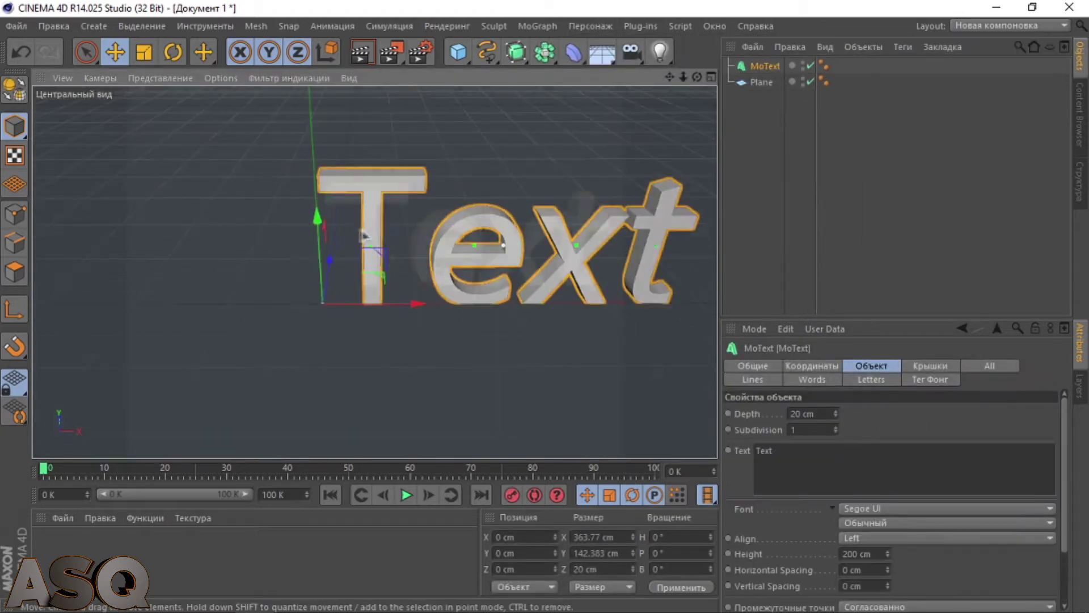
left_click_drag(499, 238, 355, 211, "alt")
left_click_drag(333, 199, 335, 193)
Step: Replace the MoText object's default text with ASQ
left_click_drag(806, 454, 672, 443)
type("Ф")
key("alt+shift")
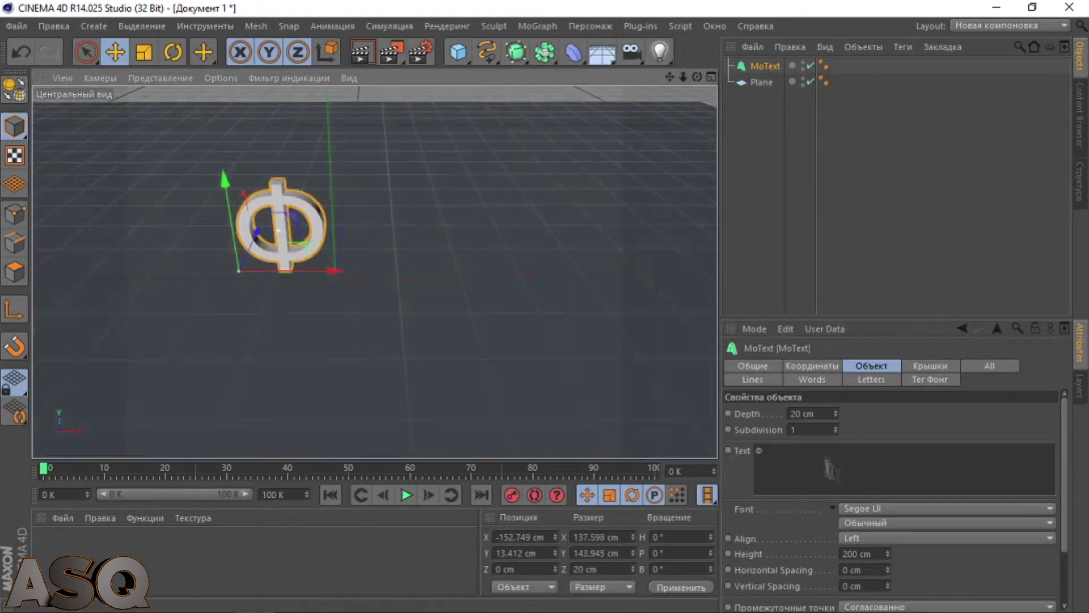
left_click_drag(829, 467, 715, 448)
key("BackSpace")
key("alt+shift")
type("ASQ")
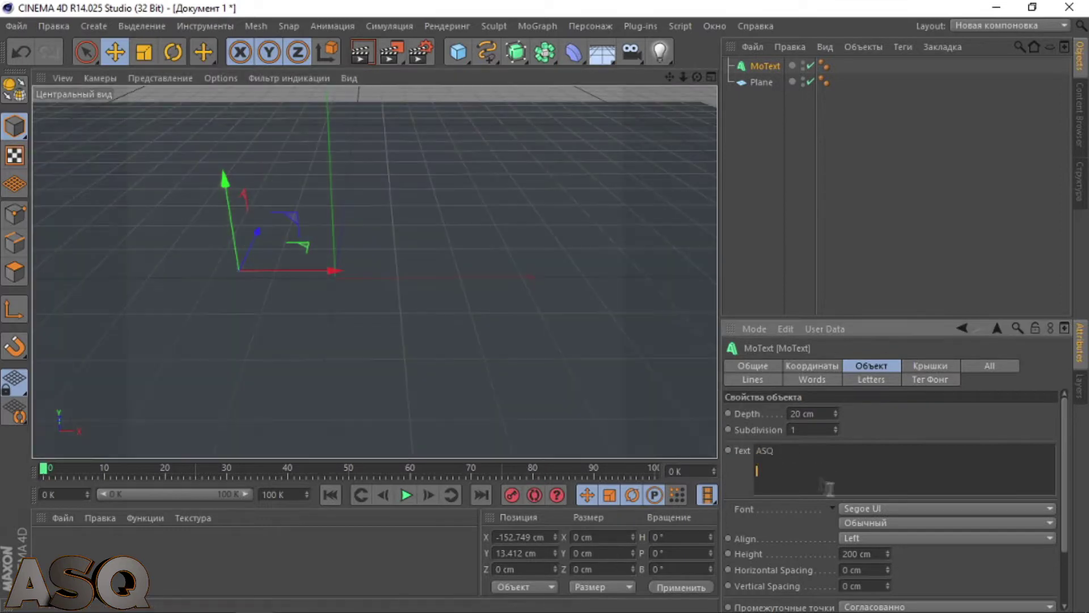
left_click(692, 148)
Step: Change the ASQ text's font to PRIMETIME and shift it along X to about -193.5 cm
left_click(765, 66)
left_click(885, 510)
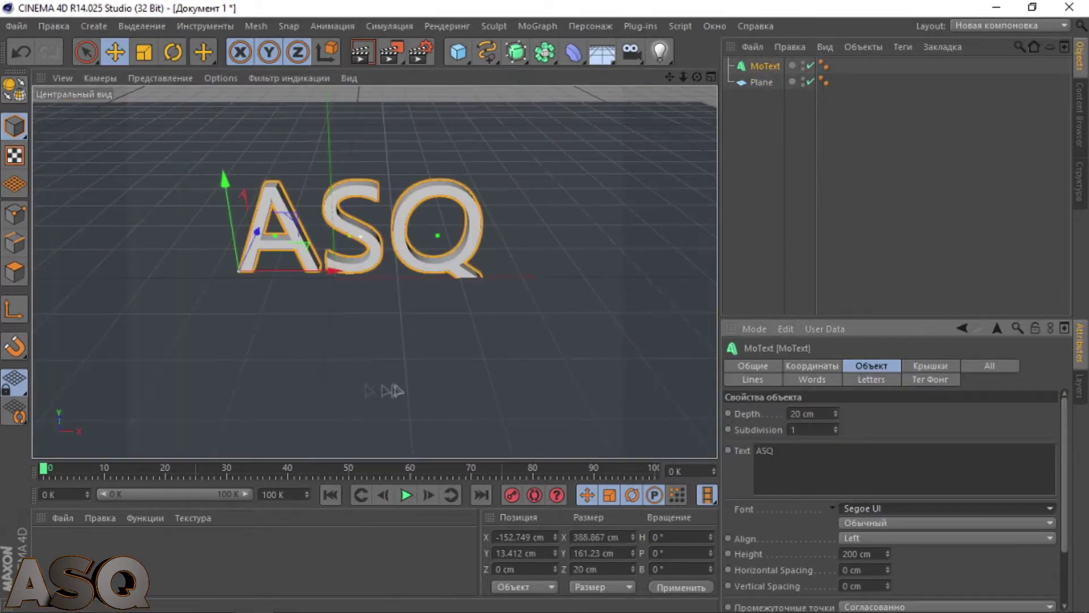
scroll(924, 340, "up", 5)
scroll(928, 335, "down", 3)
left_click(929, 264)
left_click_drag(334, 270, 310, 271)
Step: Set the ASQ text's extrusion depth to 60 cm
left_click_drag(465, 359, 525, 292, "alt")
left_click(803, 414)
key("Return")
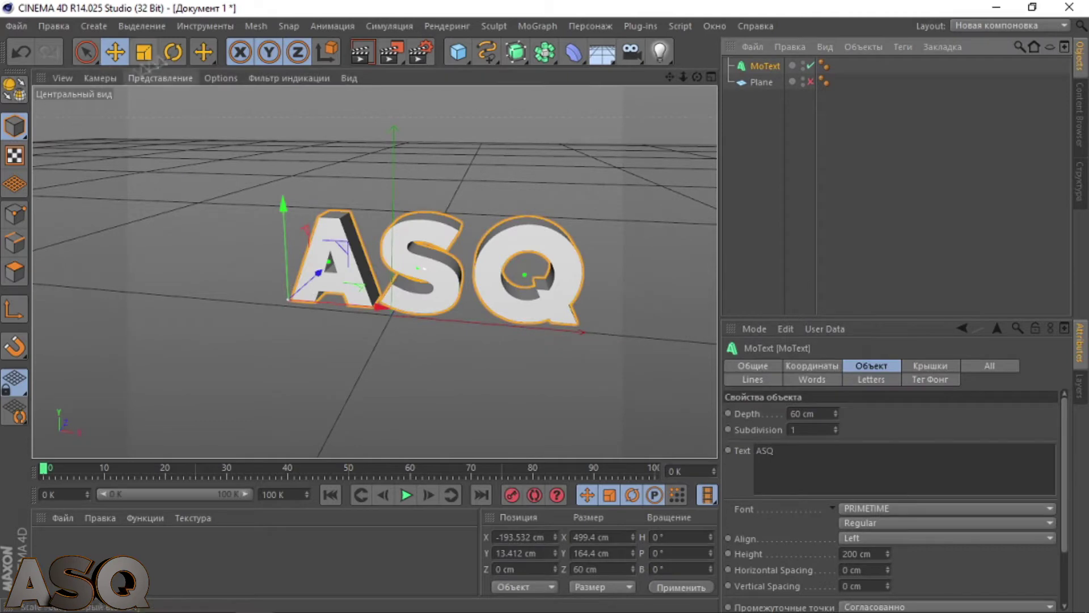
Step: Set the text's pitch rotation to -90° and raise it to about Y 73.4 cm above the plane
key("r")
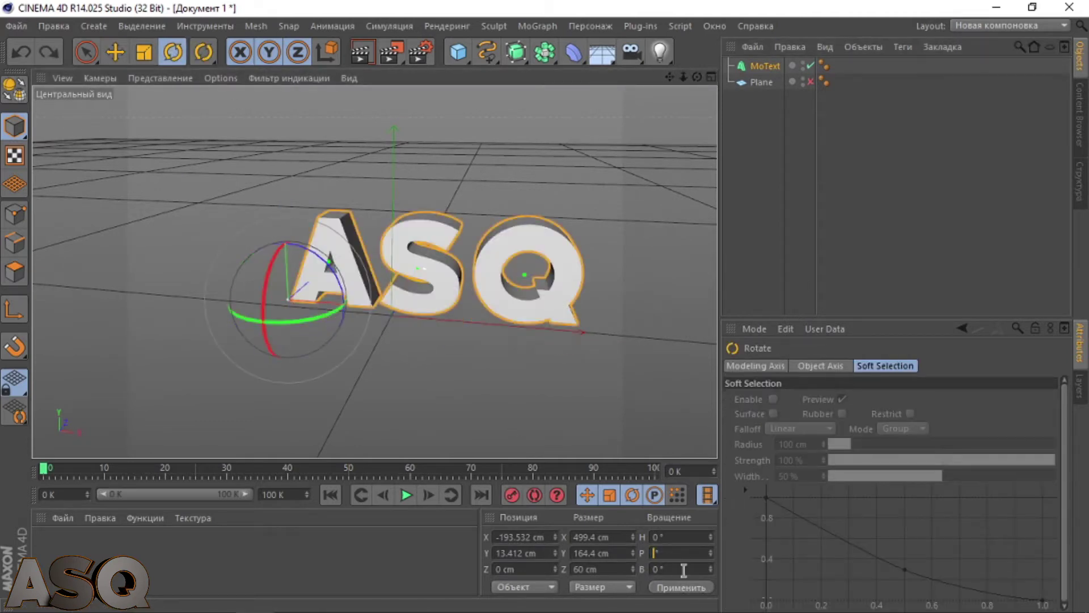
type("-90")
key("Return")
left_click(115, 51)
left_click_drag(294, 382, 298, 350)
Step: Lower the flat text in the front view to about Y 60.7 cm so it rests just above the plane
left_click_drag(510, 400, 513, 360, "alt")
middle_click(512, 361)
middle_click(487, 299)
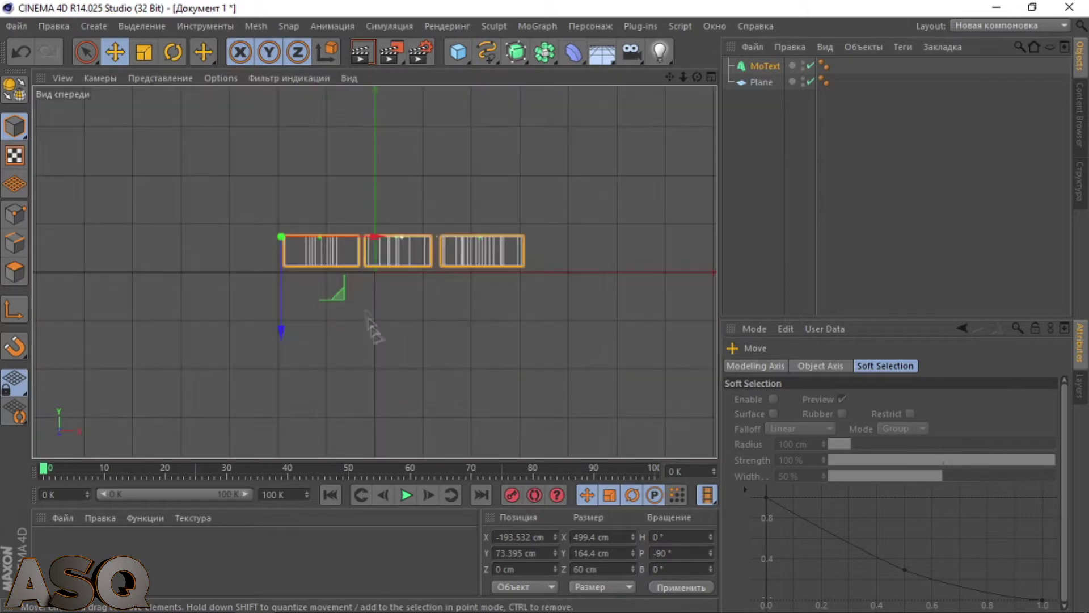
scroll(373, 290, "up", 5)
scroll(370, 283, "down", 2)
left_click_drag(76, 242, 76, 258)
middle_click_drag(103, 261, 363, 289, "alt")
scroll(366, 290, "up", 5)
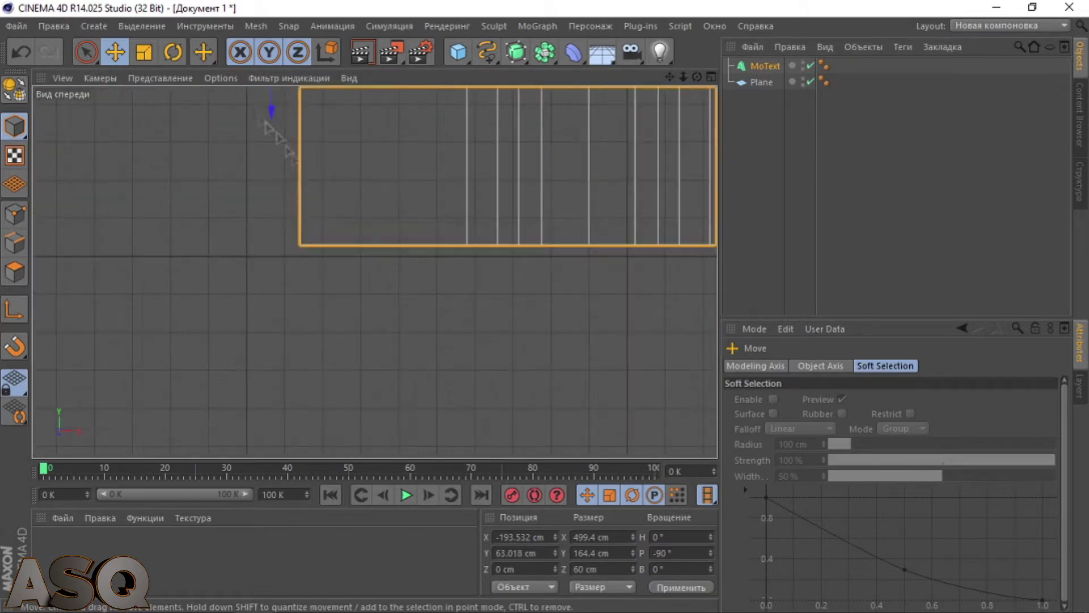
left_click_drag(271, 108, 270, 120)
middle_click(232, 204)
middle_click(214, 238)
Step: Browse the preset material folders in the content library
left_click(568, 272)
mouse_move(573, 278)
left_mouse_down("alt")
mouse_move(583, 250)
mouse_move(610, 437)
mouse_move(305, 262)
mouse_move(310, 278)
left_mouse_up("alt")
left_click_drag(373, 266, 361, 269, "alt")
left_click(1080, 116)
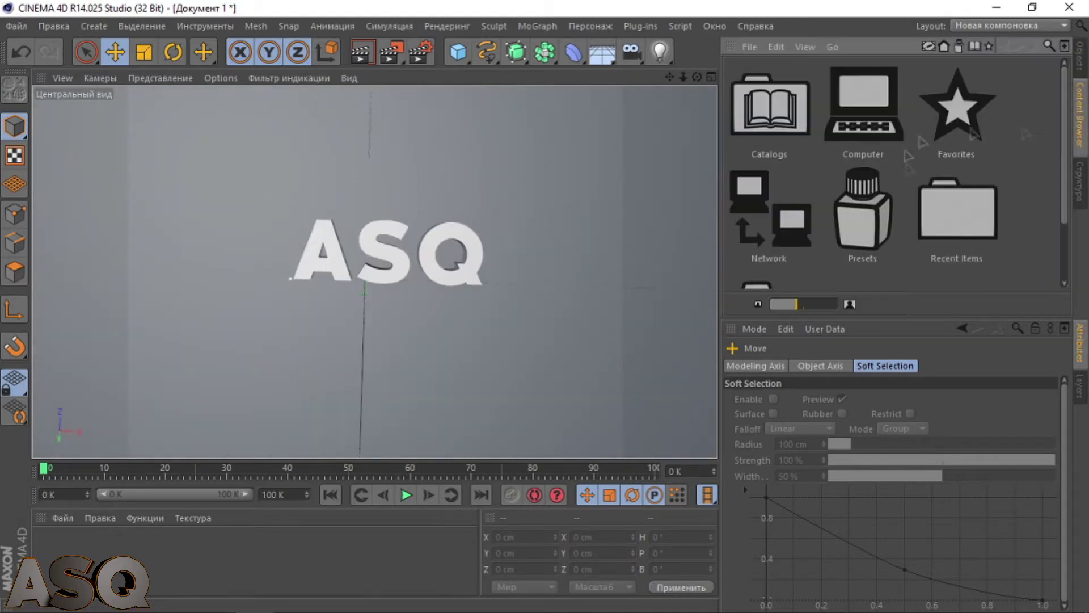
double_click(886, 189)
double_click(886, 143)
double_click(829, 115)
scroll(797, 104, "down", 3)
left_click(1004, 47)
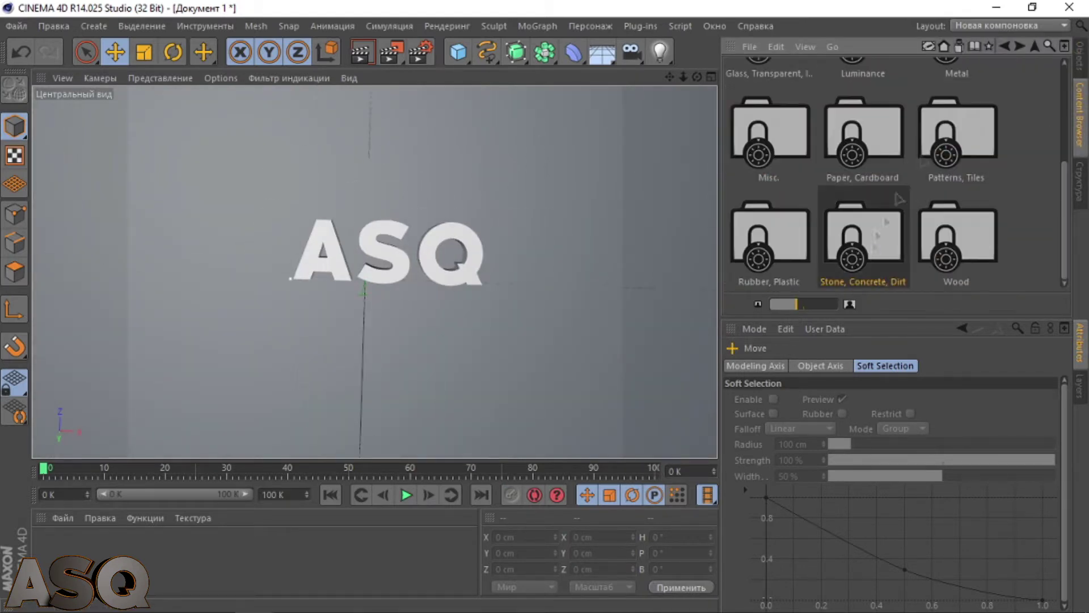
left_click(1079, 54)
Step: Try the Крышка и фаска and Фаска start caps on the ASQ text, and set the start back to Крышка
left_click_drag(508, 224, 363, 244, "alt")
left_click(764, 66)
scroll(377, 272, "up", 3)
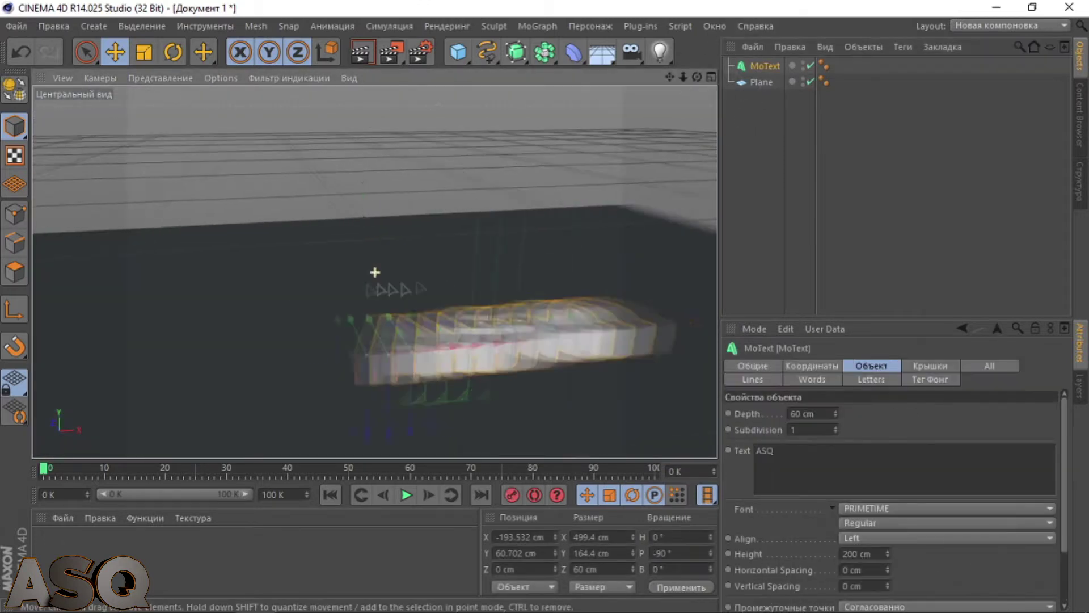
left_click(931, 366)
left_click(894, 413)
left_click(880, 474)
left_click(933, 415)
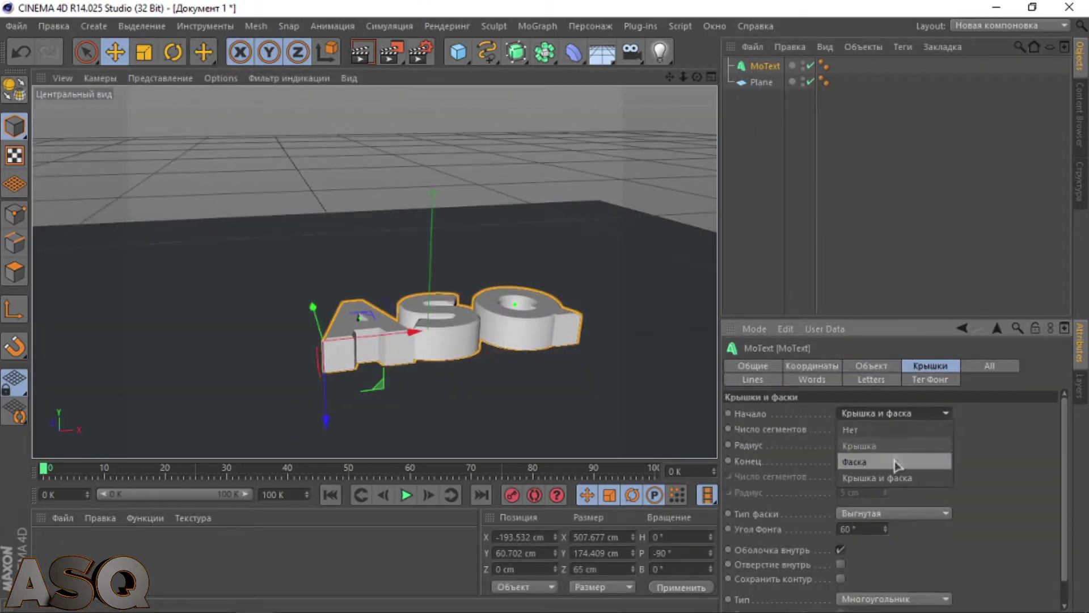
left_click(894, 462)
left_click(893, 416)
left_click(890, 446)
Step: Set the text's end cap to Фаска with 20 segments and a 1 cm radius
left_click(893, 460)
left_click(870, 491)
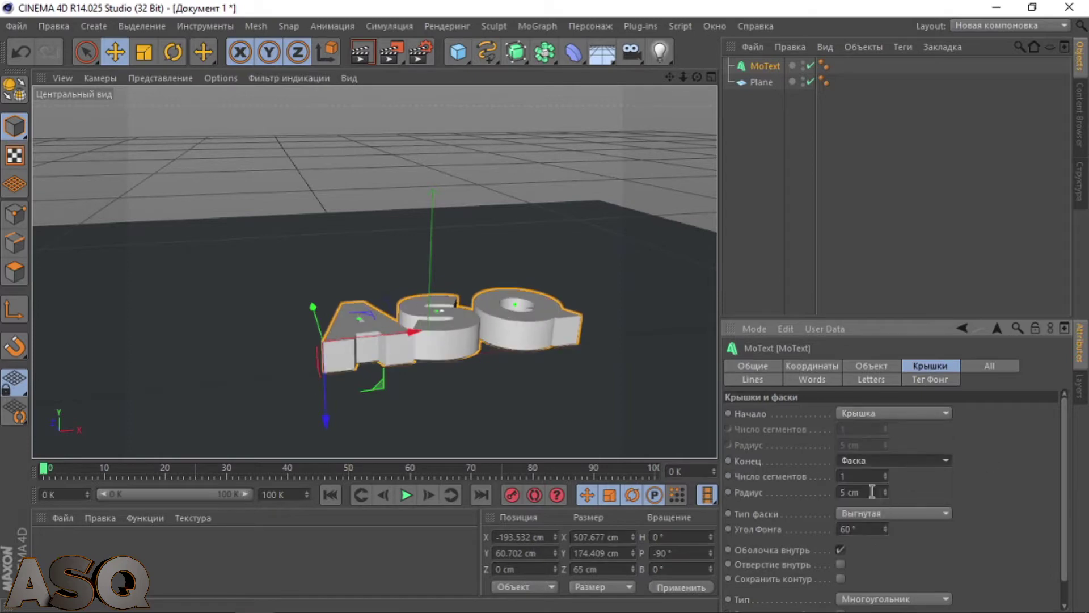
left_click_drag(609, 256, 529, 238, "alt")
scroll(534, 272, "up", 2)
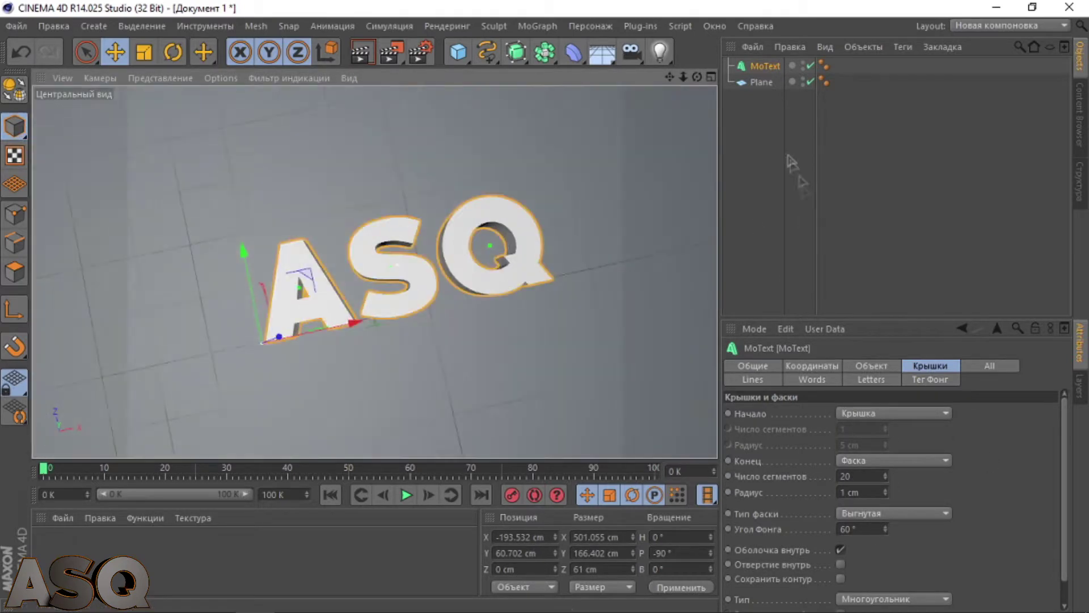
Step: Set the text's end cap to Нет and its start to Крышка и фаска with 4 segments and a 4 cm radius
left_click(885, 460)
left_click(876, 477)
left_click(877, 413)
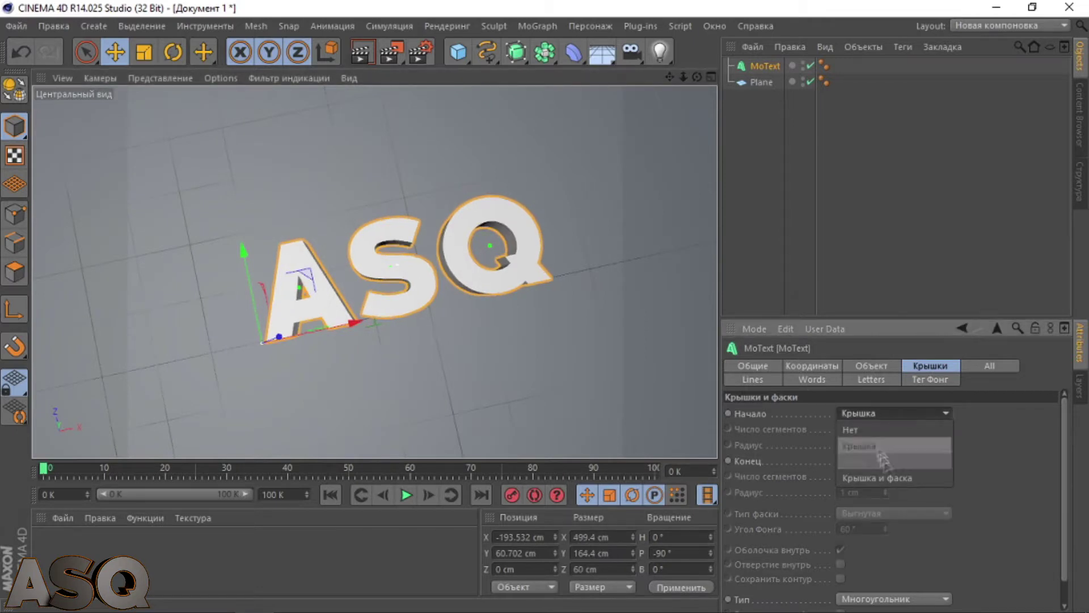
left_click(876, 478)
left_click(884, 443)
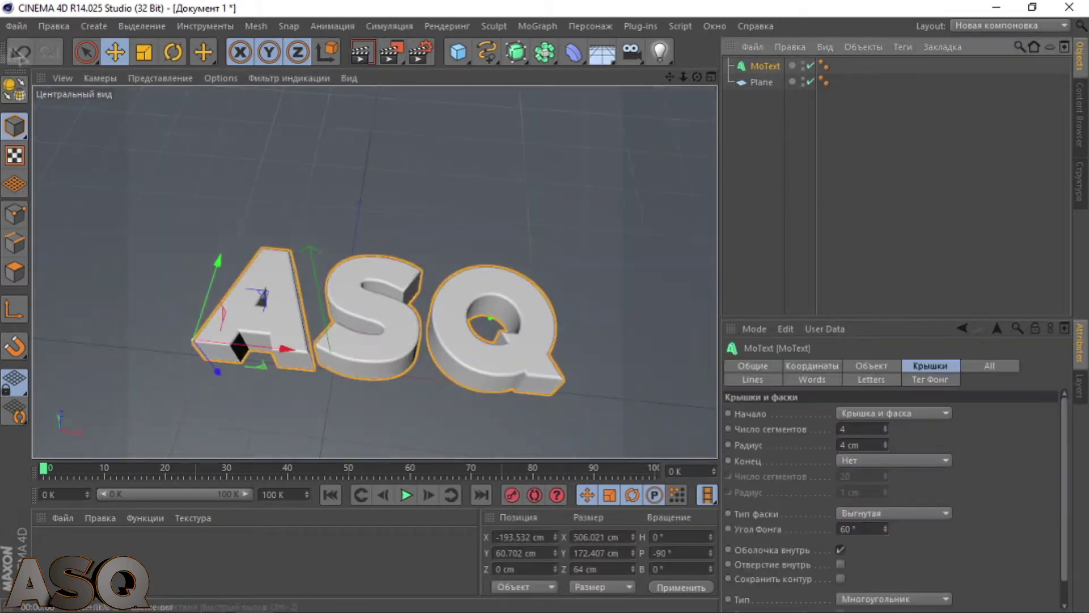
Step: Convert the MoText object into editable letter objects and stand the letter A upright with a 90° pitch
key("c")
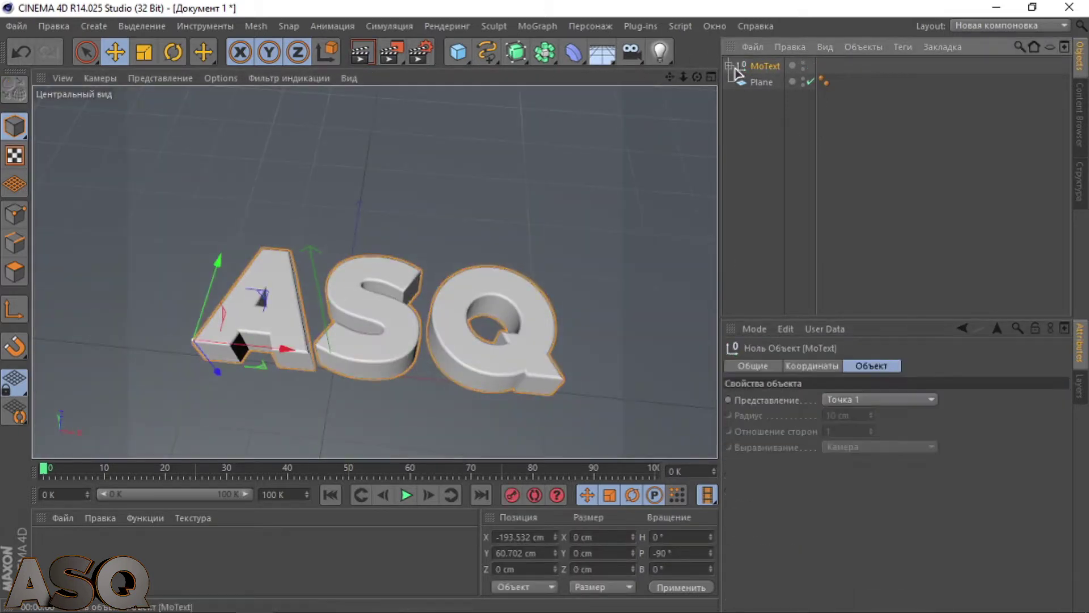
left_click(787, 131)
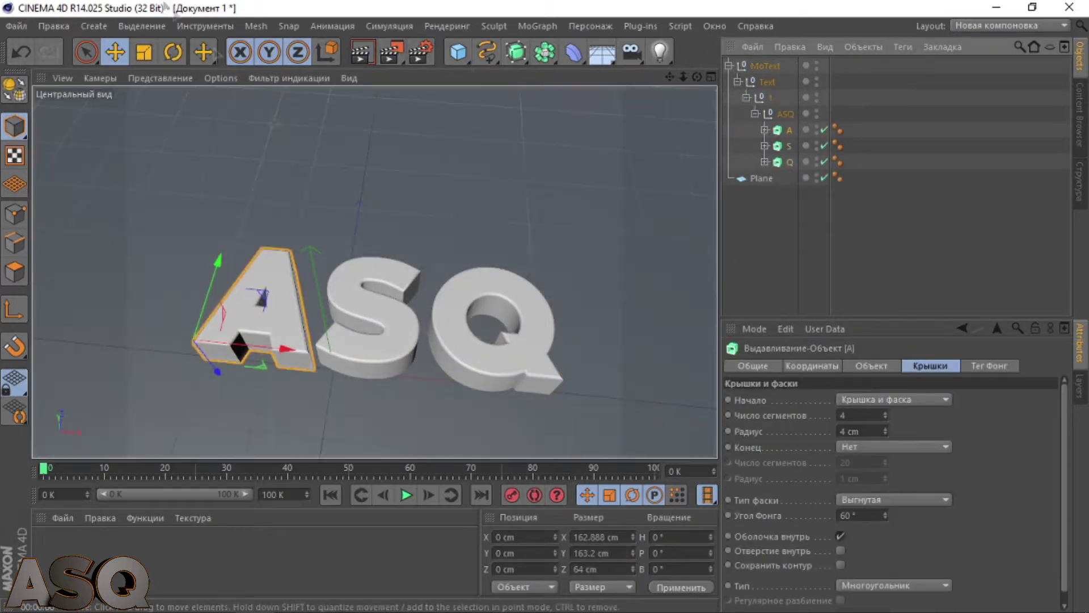
key("r")
left_click_drag(167, 356, 167, 389)
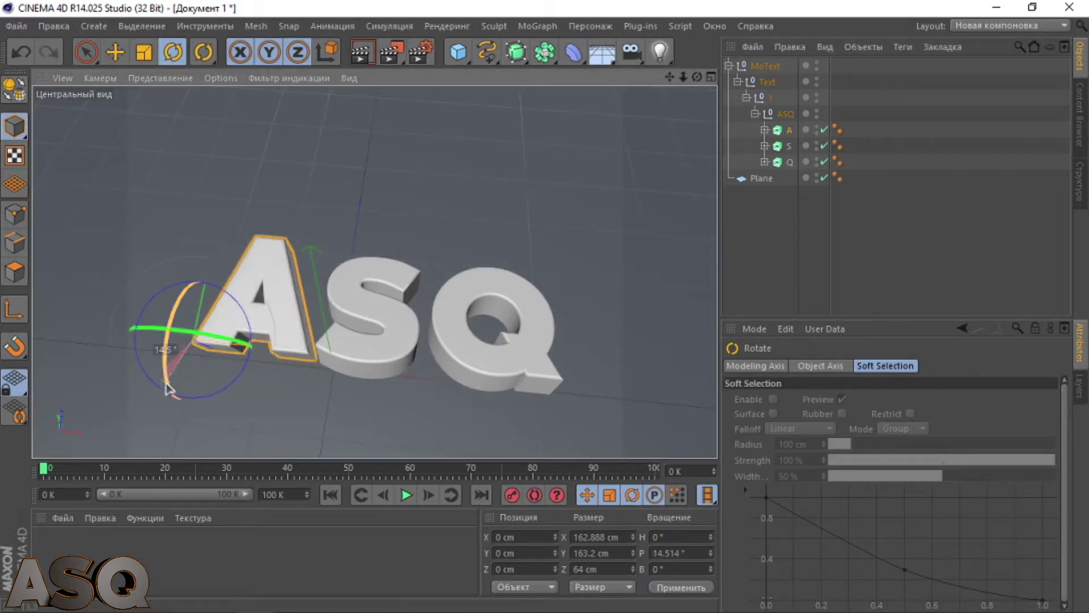
left_click(20, 54)
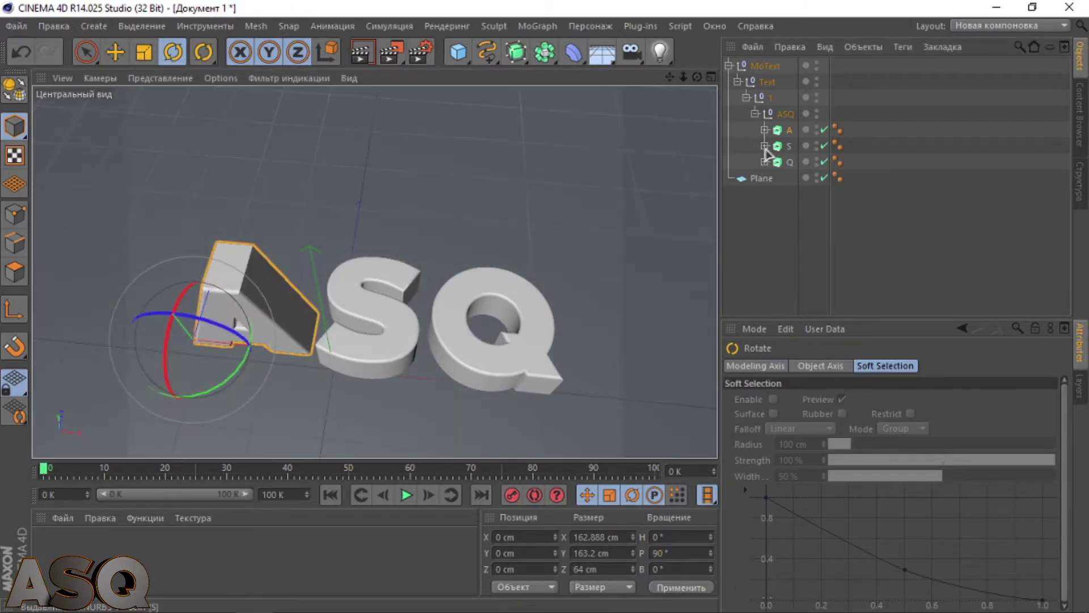
Step: Tilt the letter A to about 80.7° pitch and move it to about X 12.6 cm, Y -77 cm
left_click(786, 147)
left_click(236, 325)
left_click_drag(236, 325, 486, 195, "alt")
key("e")
right_click_drag(272, 309, 307, 312, "alt")
key("r")
left_click_drag(284, 323, 277, 323)
key("e")
left_click_drag(261, 255, 250, 282)
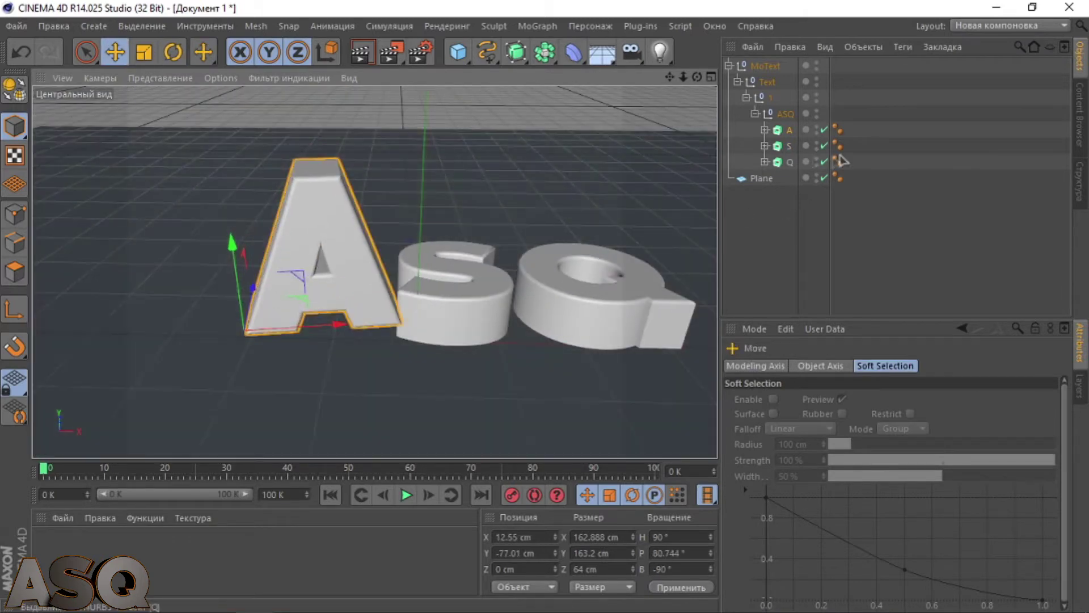
Step: Disable the letters S and Q and nudge the letter A to about X 15.9 cm, Y -76.5 cm
left_click_drag(824, 162, 824, 146)
left_click_drag(339, 324, 344, 324)
left_click_drag(501, 338, 488, 244, "alt")
right_click_drag(416, 221, 482, 222, "alt")
middle_click_drag(416, 222, 516, 232, "alt")
left_click_drag(365, 268, 431, 386, "alt")
Step: Try moving the letter A, undo that move, and enable the letters S and Q again
left_click_drag(459, 338, 442, 268)
key("ctrl+z")
left_click_drag(435, 379, 434, 222, "alt")
left_click(824, 146)
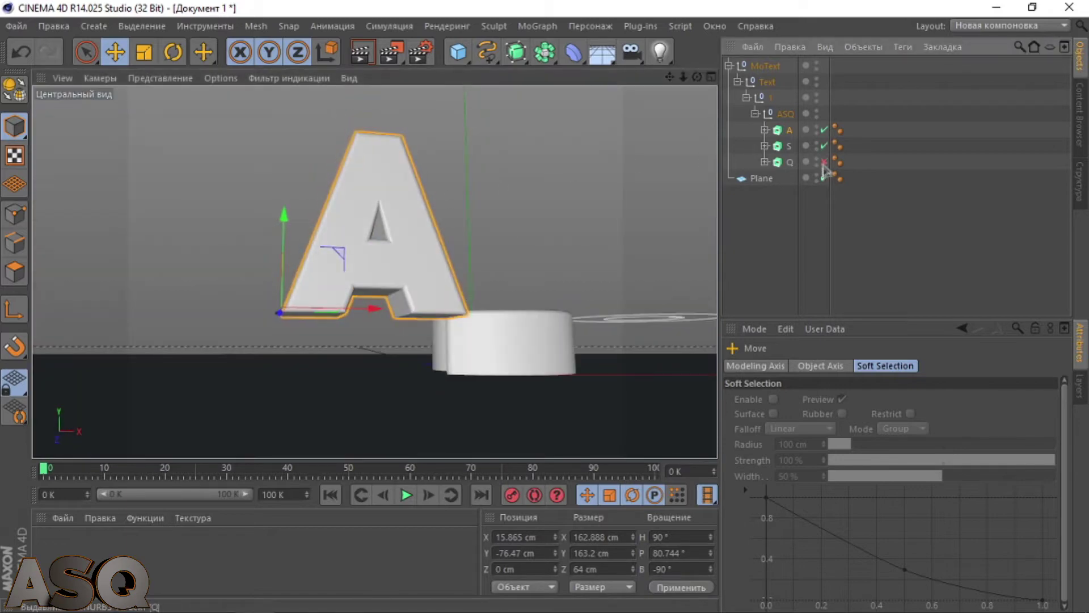
left_click(824, 162)
Step: Lower the letter A in the front view until its base meets the plane, at about Z 55.1 cm
middle_click(499, 312)
middle_click(486, 304)
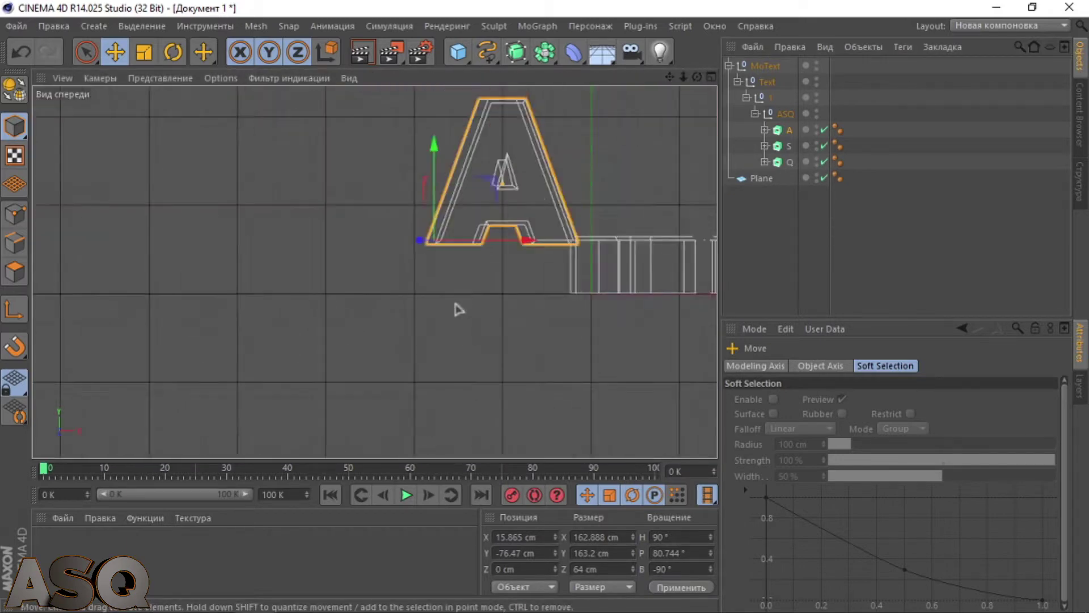
scroll(446, 284, "up", 5)
left_click_drag(423, 110, 397, 214)
middle_click(396, 214)
middle_click(318, 222)
left_click_drag(374, 271, 363, 406, "alt")
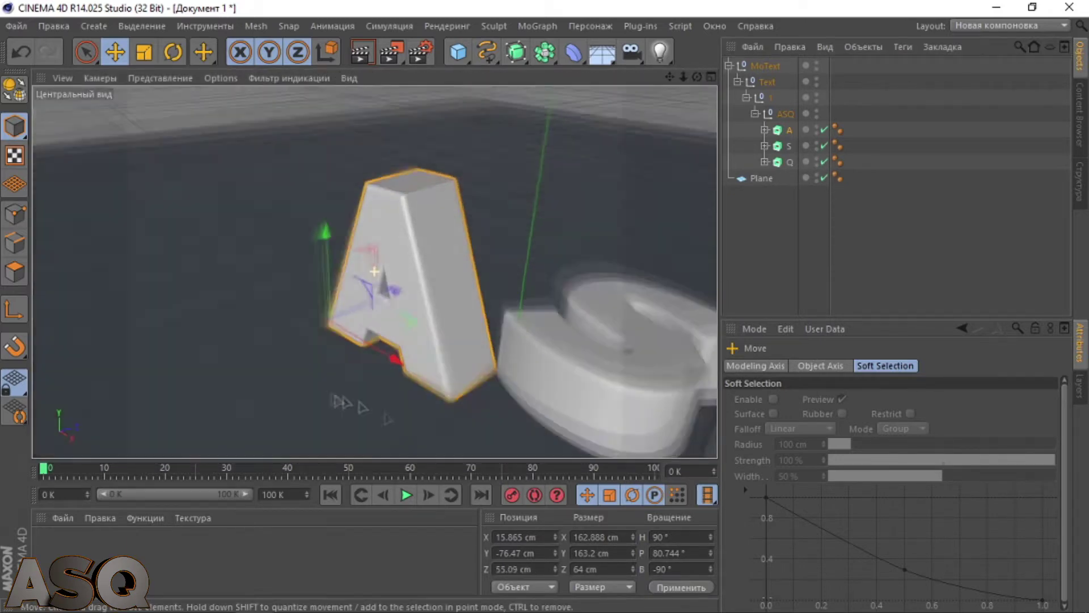
mouse_move(371, 306)
left_mouse_down()
mouse_move(391, 309)
mouse_move(378, 304)
left_mouse_up()
left_click_drag(378, 304, 386, 227, "alt")
Step: Stand the letter S upright by setting its pitch rotation to 90°
left_click(788, 146)
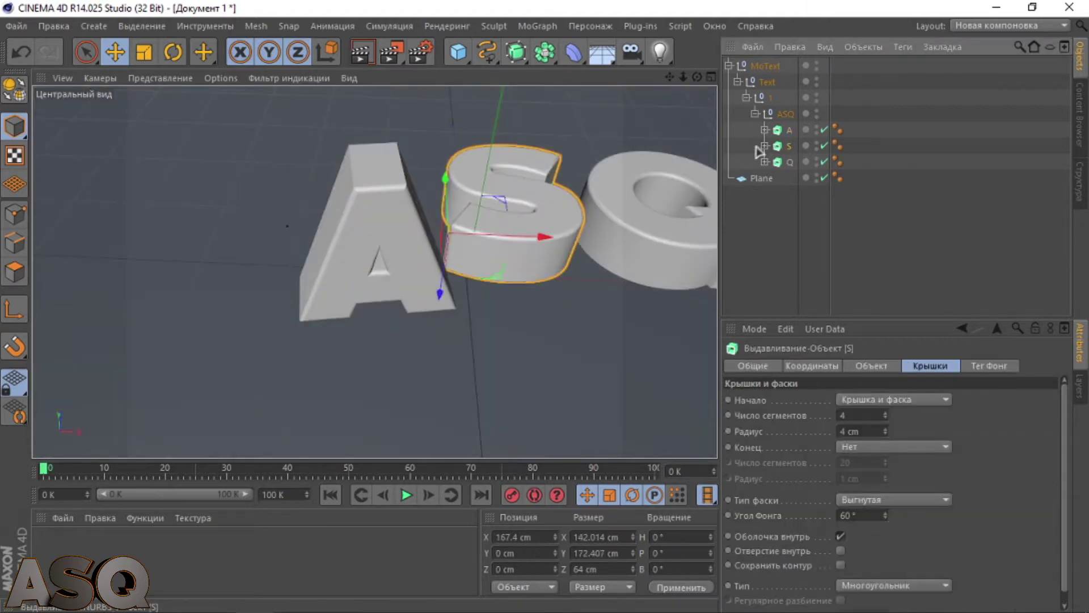
left_click_drag(641, 210, 333, 242, "alt")
type("9")
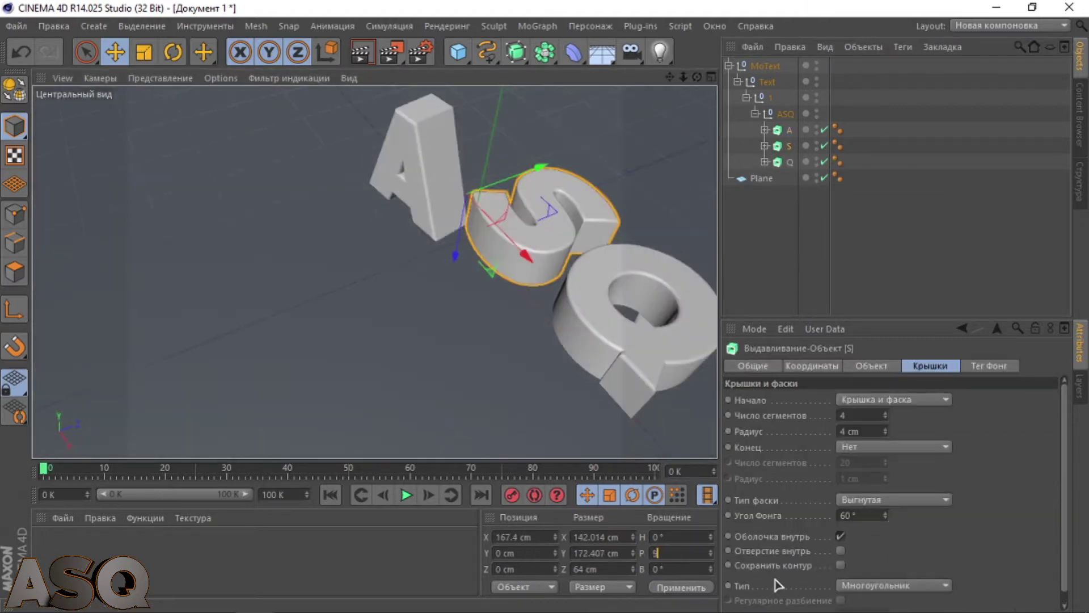
type("0")
key("Return")
Step: Position the letter S on the plane beside the A in the front view, at about X 186.4 cm, Z 49.8 cm
left_click_drag(411, 340, 409, 297, "alt")
middle_click(401, 216)
middle_click(420, 318)
middle_click_drag(374, 272, 204, 391, "alt")
left_click_drag(205, 402, 196, 338)
middle_click_drag(198, 341, 261, 270, "alt")
left_click_drag(364, 359, 397, 358)
left_click_drag(304, 268, 303, 304)
Step: Lean the letter S against the A with a bank of about -24.6° and reposition it to about X 187.7 cm, Z 67.4 cm
key("r")
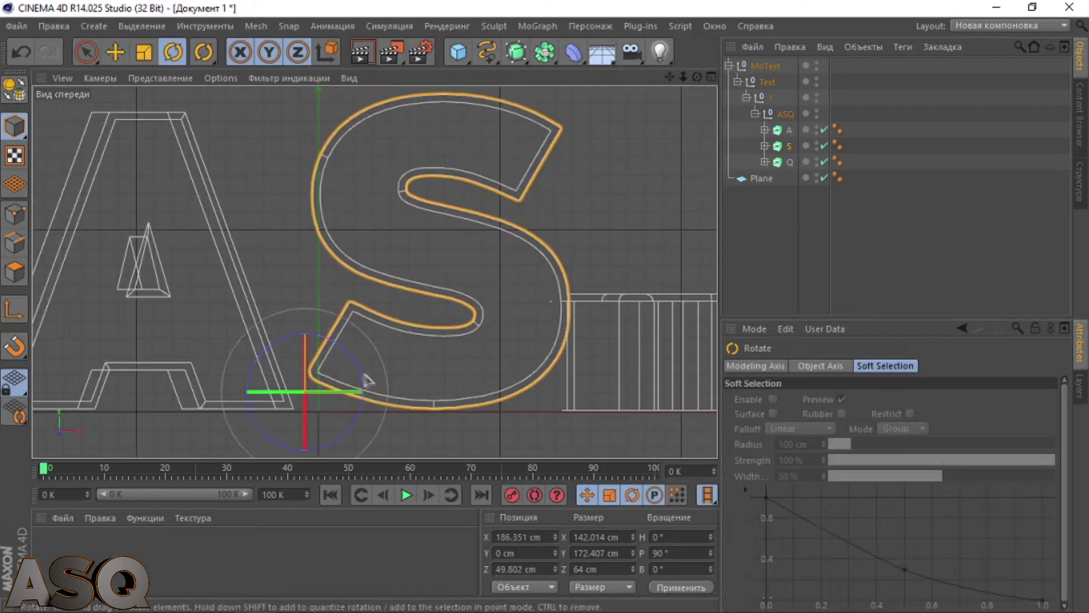
left_click_drag(365, 381, 346, 356)
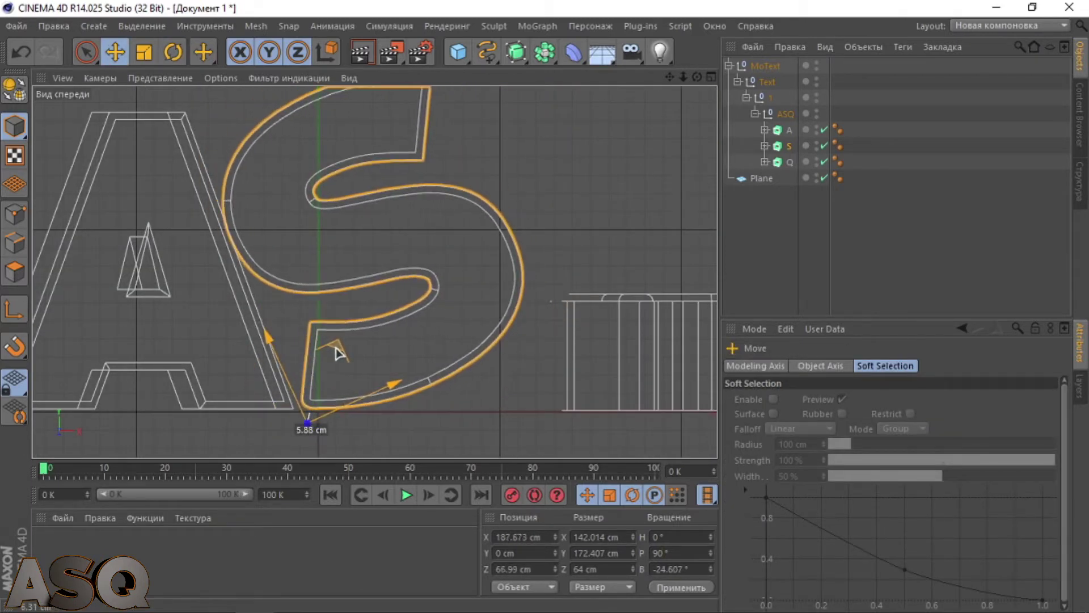
middle_click(338, 352)
middle_click(241, 244)
Step: Shift the letter S in depth to about Y -49 cm in the right view to line it up with the A
left_click_drag(233, 263, 187, 267, "alt")
middle_click(187, 267)
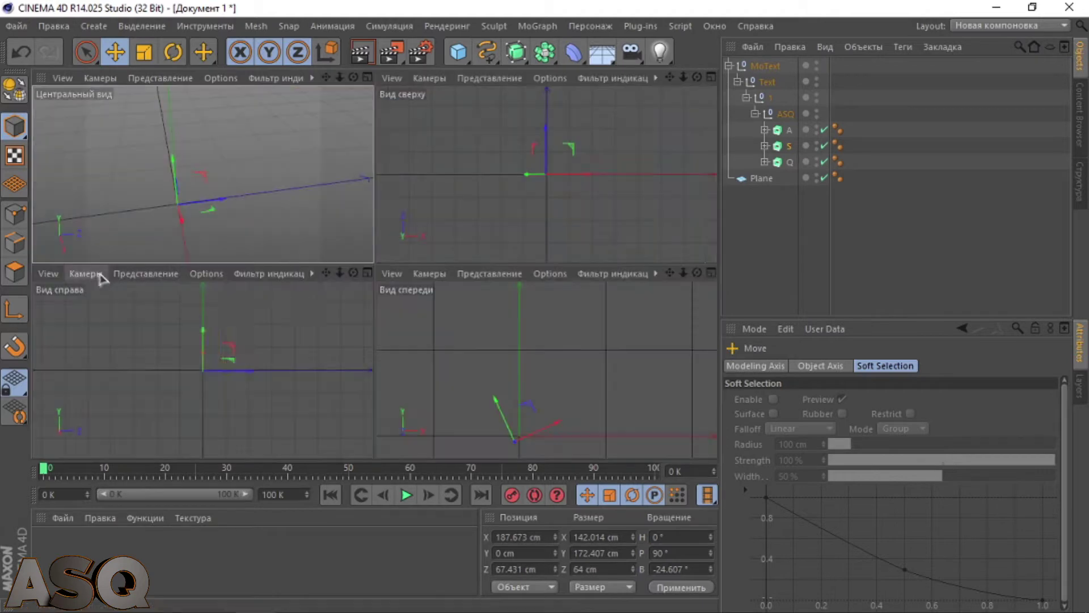
middle_click(238, 306)
scroll(452, 276, "up", 4)
left_click_drag(420, 347, 422, 347)
middle_click(422, 347)
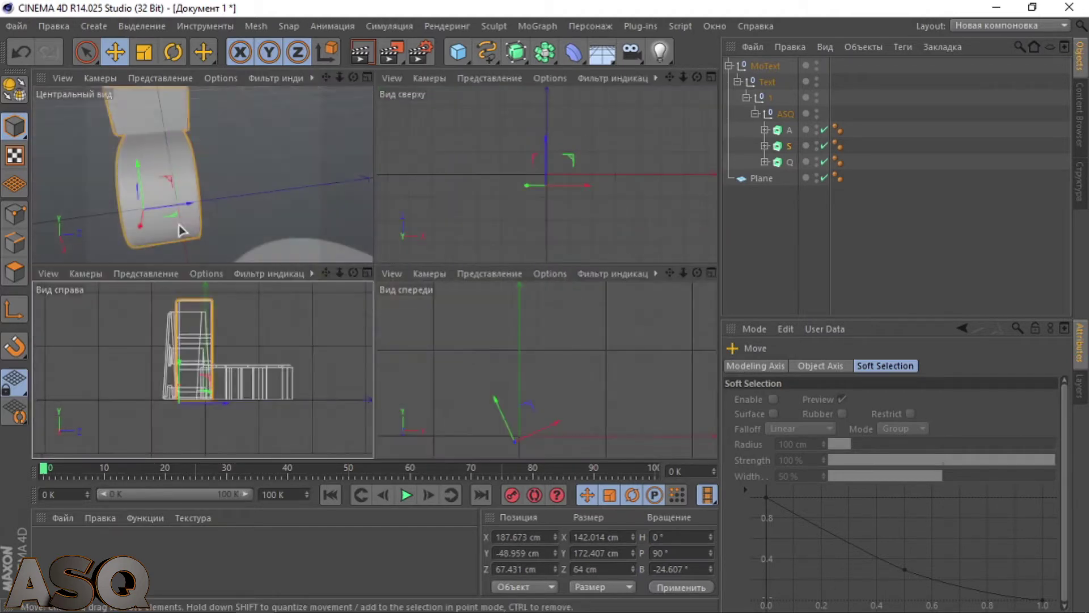
Step: Raise the letter S above the plane to about X 187.3 cm, Z 38 cm
middle_click(177, 226)
left_click_drag(236, 262, 625, 224, "alt")
left_click_drag(383, 250, 579, 267, "alt")
left_click_drag(426, 353, 426, 314)
Step: Add a Rigid Body tag to the letter S and a Collider Body tag to the Plane
right_click(788, 148)
mouse_move(877, 205)
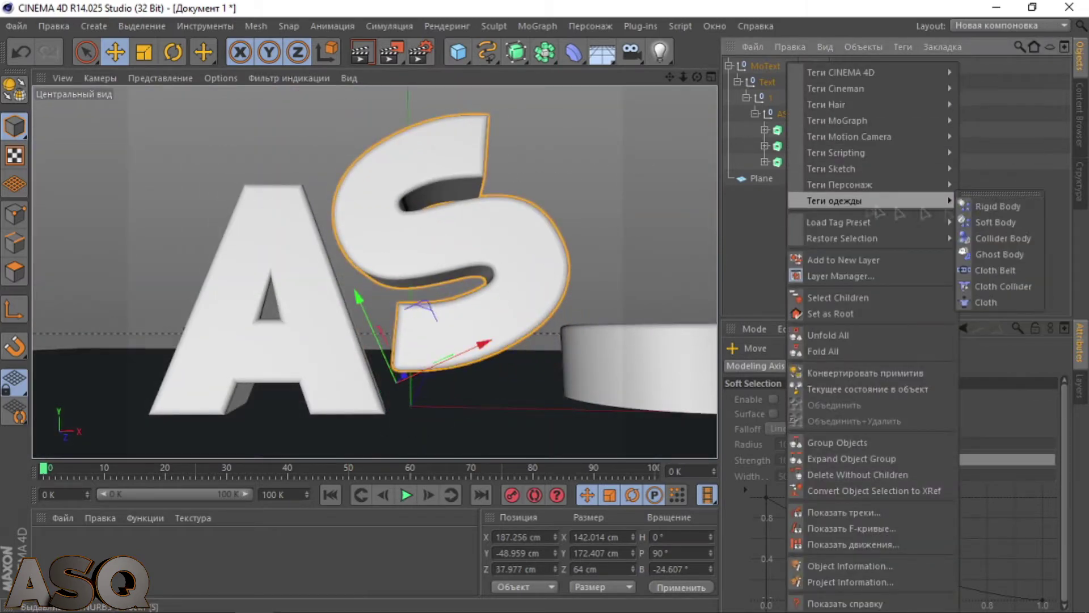
left_click(1016, 210)
right_click(763, 178)
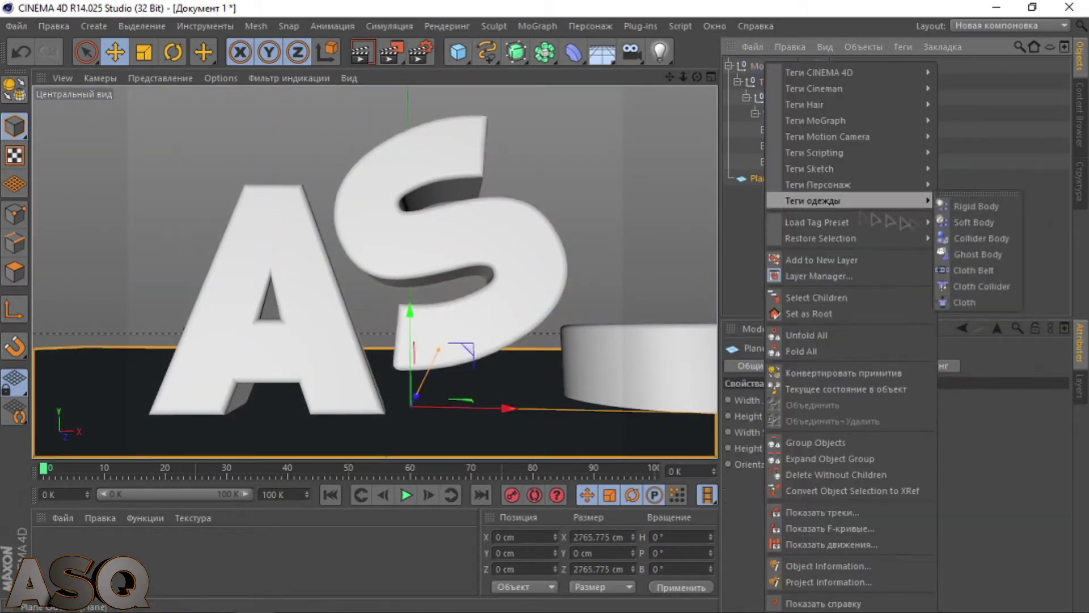
left_click(989, 242)
Step: Play the dynamics simulation of the S dropping onto the plane, rewind it and play it again
left_click(406, 494)
left_click(406, 495)
scroll(544, 323, "down", 3)
left_click_drag(542, 227, 536, 318, "alt")
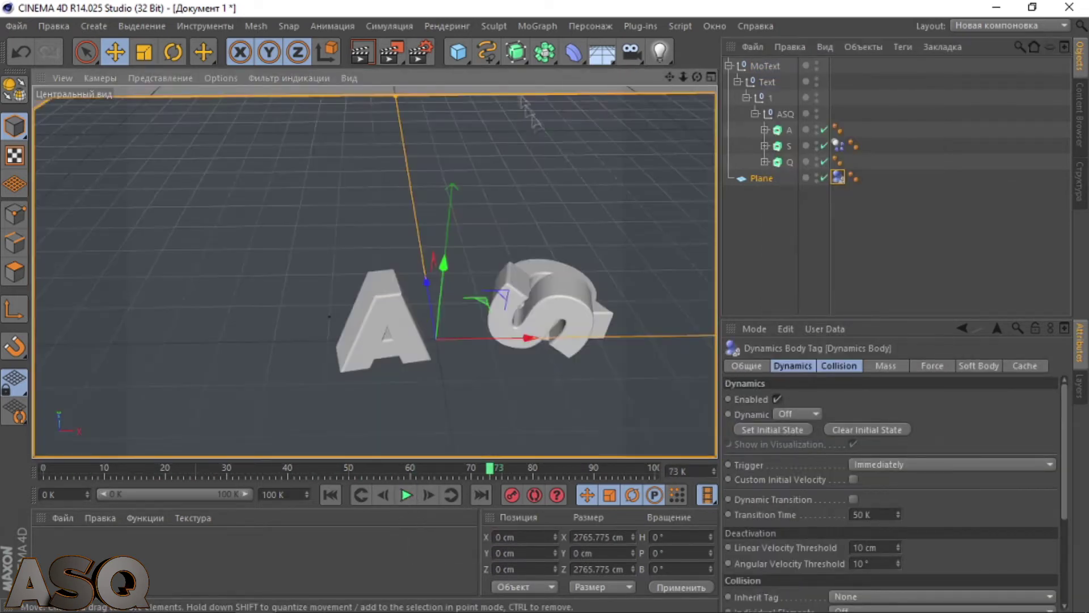
left_click_drag(523, 100, 509, 126, "alt")
left_click(508, 126)
left_click(404, 495)
left_click(331, 494)
left_click(405, 494)
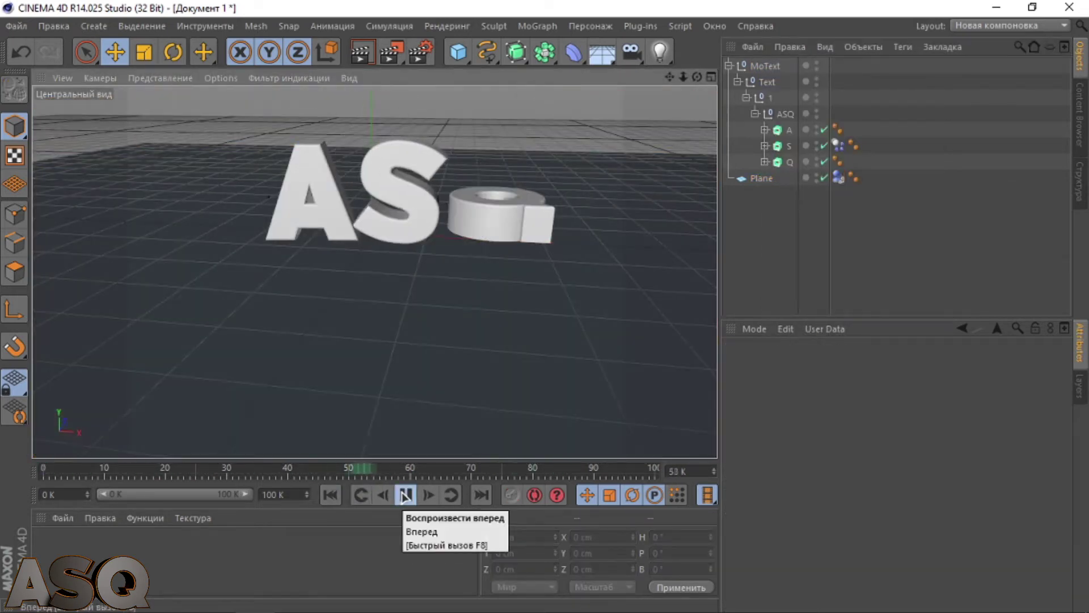
left_click(406, 495)
Step: Return to frame 0, move the letter S to about X 203 cm, Z 17.7 cm and rotate it to a bank of about -9.8°
left_click_drag(367, 312, 430, 236, "alt")
middle_click_drag(430, 236, 418, 311, "alt")
scroll(418, 312, "up", 3)
left_click_drag(418, 312, 411, 369, "alt")
left_click(406, 363)
left_click_drag(399, 469, 335, 472)
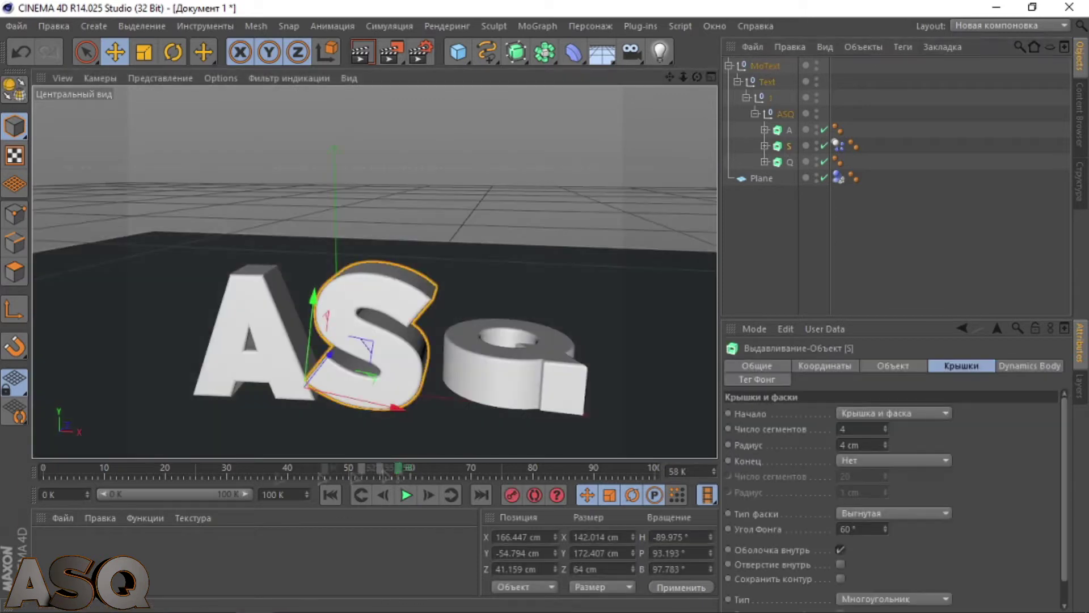
left_click_drag(344, 314, 371, 321)
left_click(173, 51)
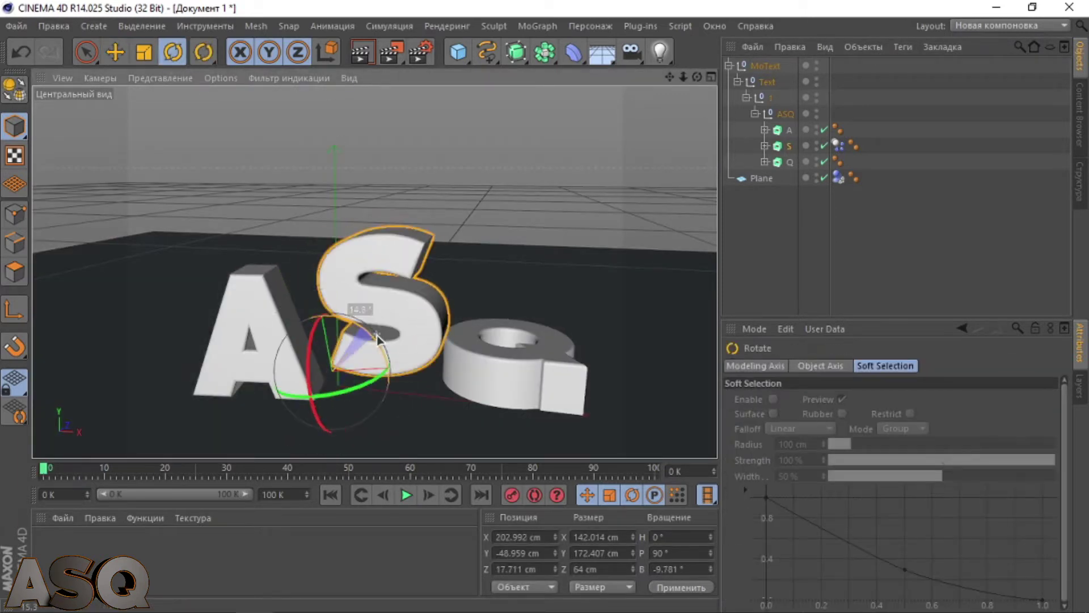
left_click(115, 51)
Step: Test the drop simulation, rewind it, adjust the rotation of the letter S and run the simulation again
left_click(405, 495)
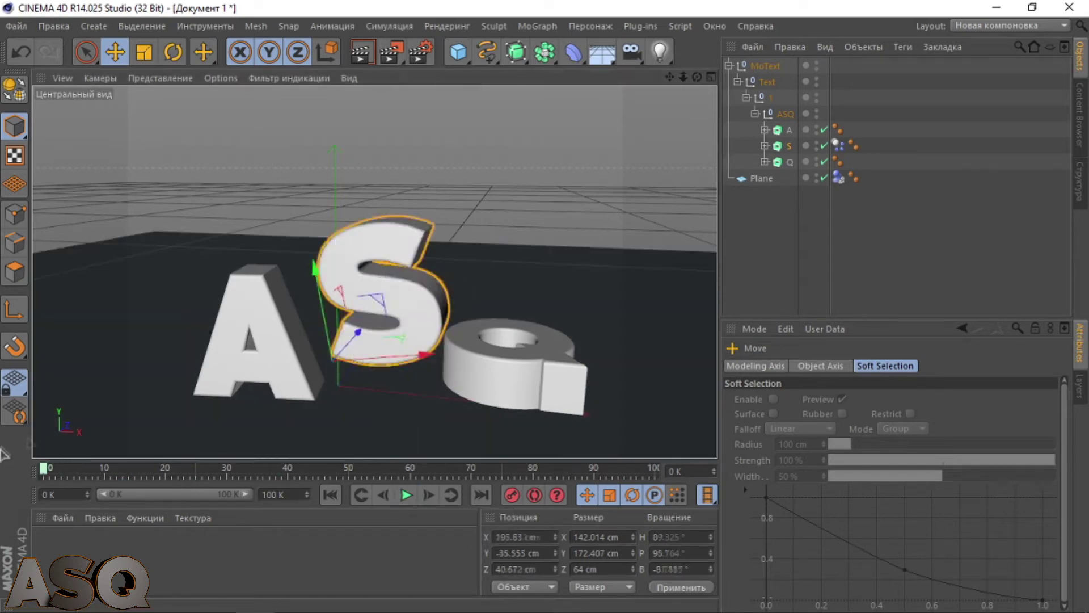
left_click(405, 494)
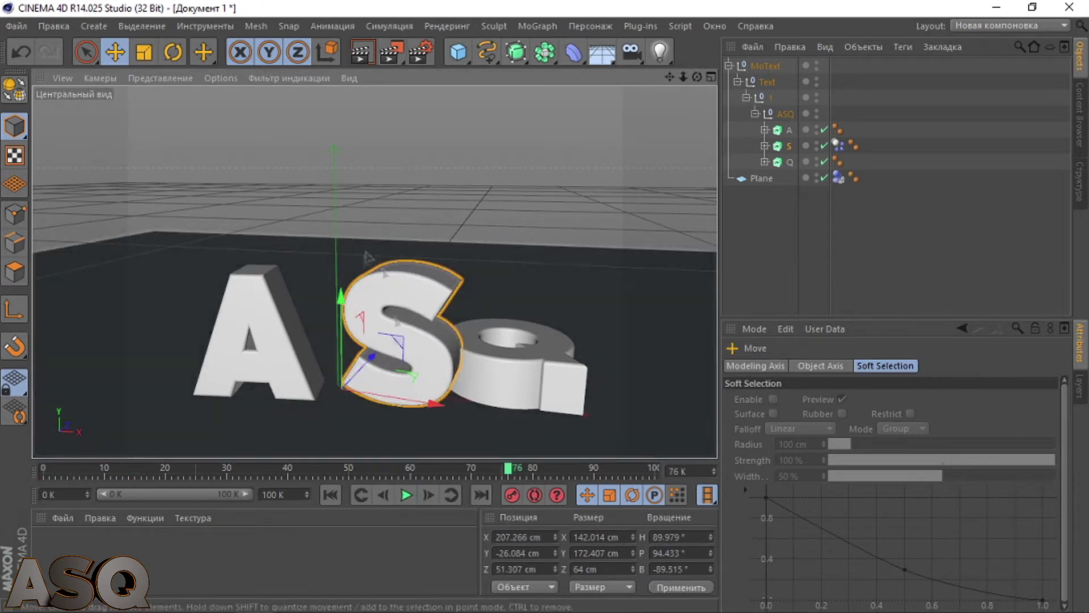
left_click(330, 494)
key("r")
left_click(405, 495)
left_click(405, 495)
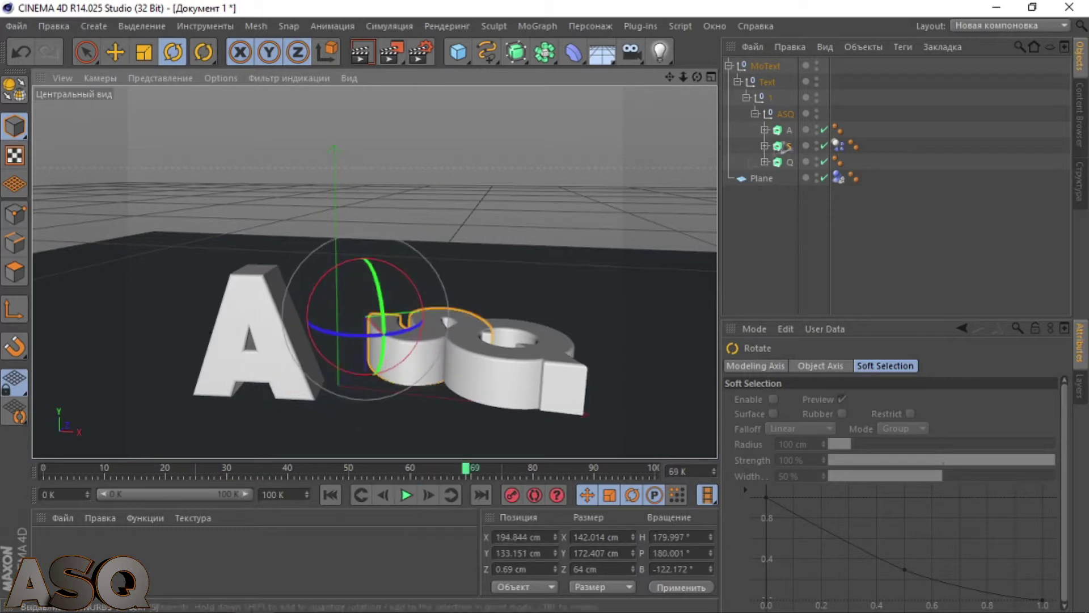
Step: Add Collider Body tags to the letters Q and A and test the simulation
right_click(789, 162)
mouse_move(859, 201)
left_click(996, 238)
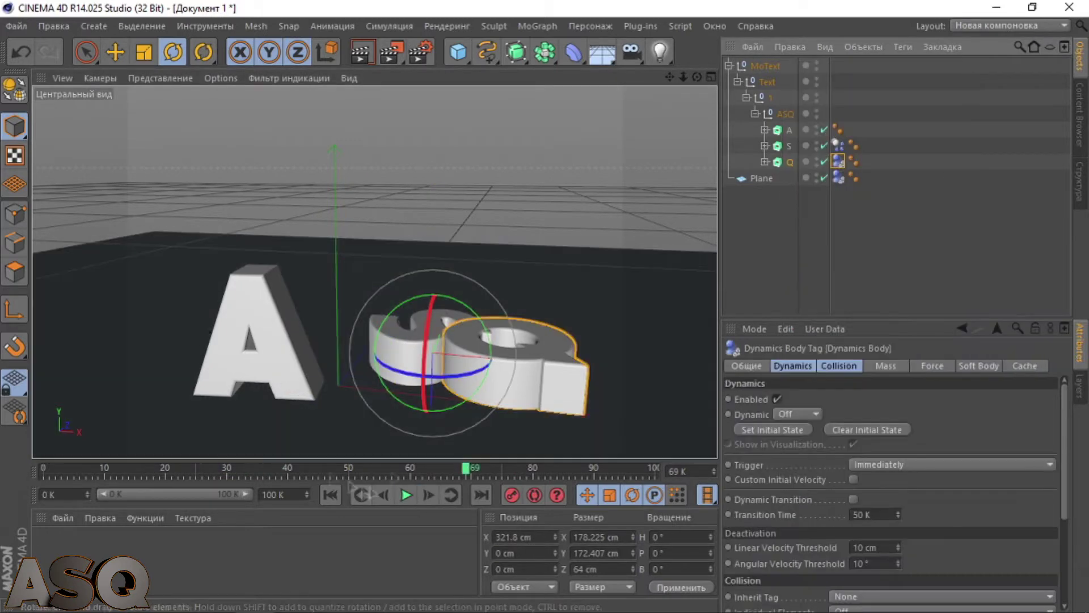
left_click(330, 494)
right_click(790, 130)
left_click(1009, 238)
left_click(405, 495)
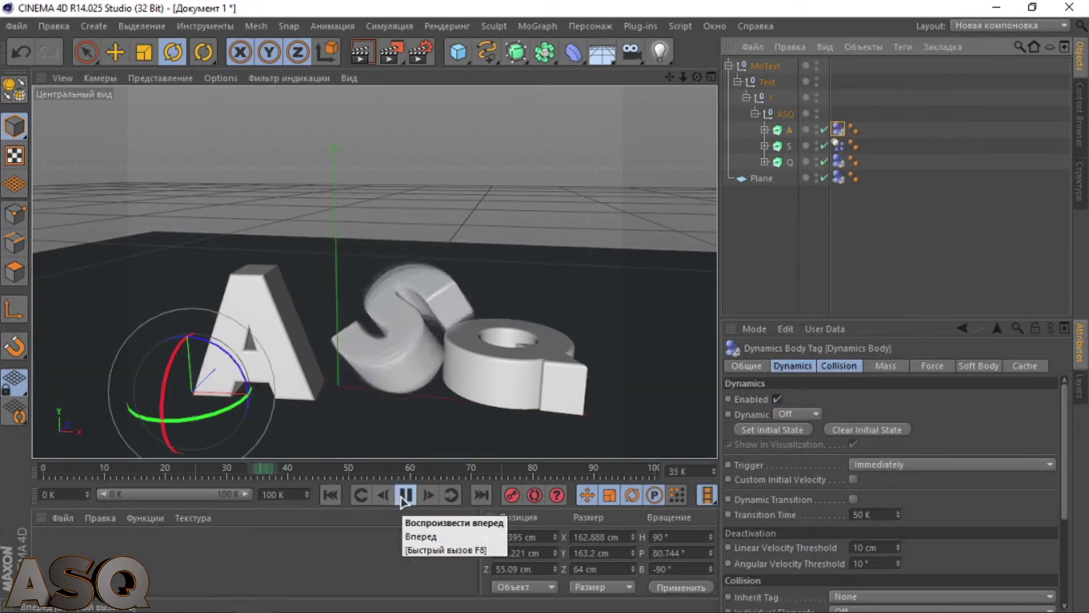
left_click(401, 497)
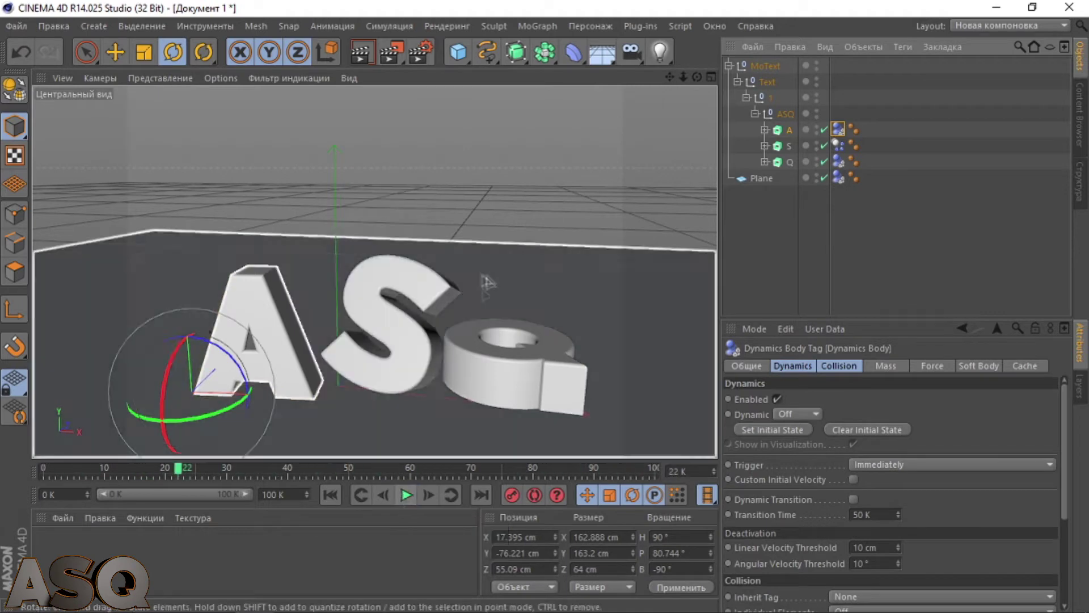
Step: Rewind, reposition the letter S at about X 206.2 cm, Y -33.4 cm, Z -50 cm, and run the simulation to frame 90
left_click(330, 495)
left_click(173, 52)
left_click(380, 250)
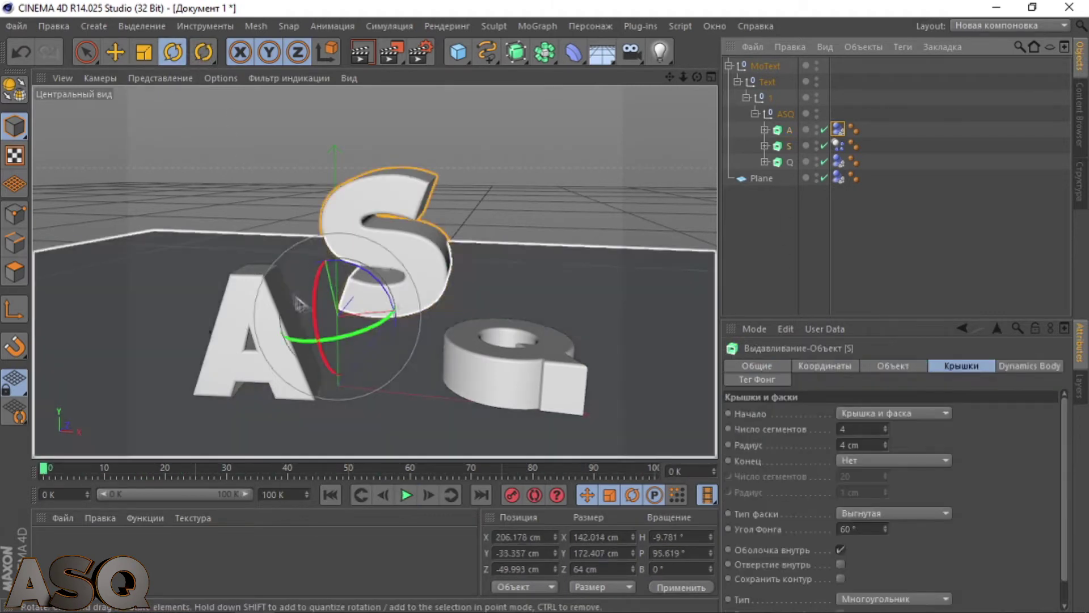
left_click(406, 495)
left_click(406, 496)
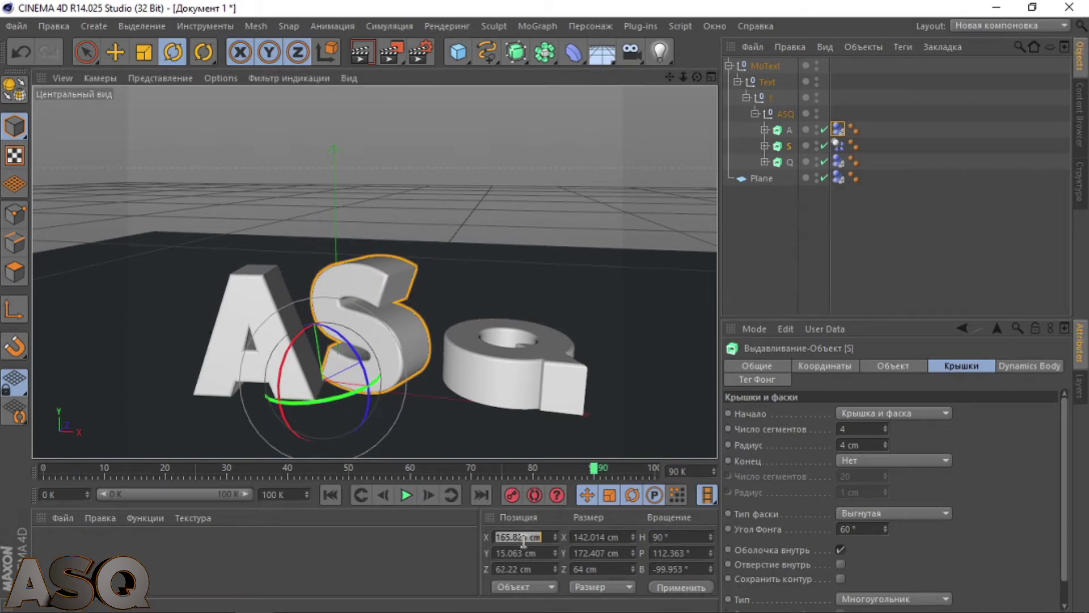
Step: Keep the settled pose of the letter S as a keyframe at frame 90 and return to frame 0
left_click(589, 475)
left_click_drag(327, 471, 21, 464)
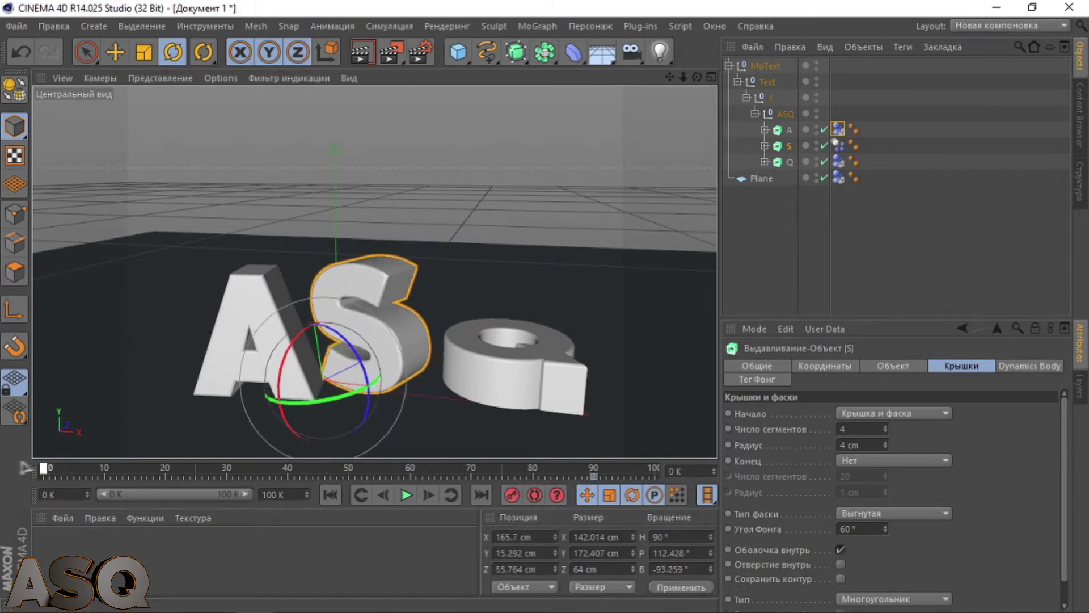
left_click(594, 474)
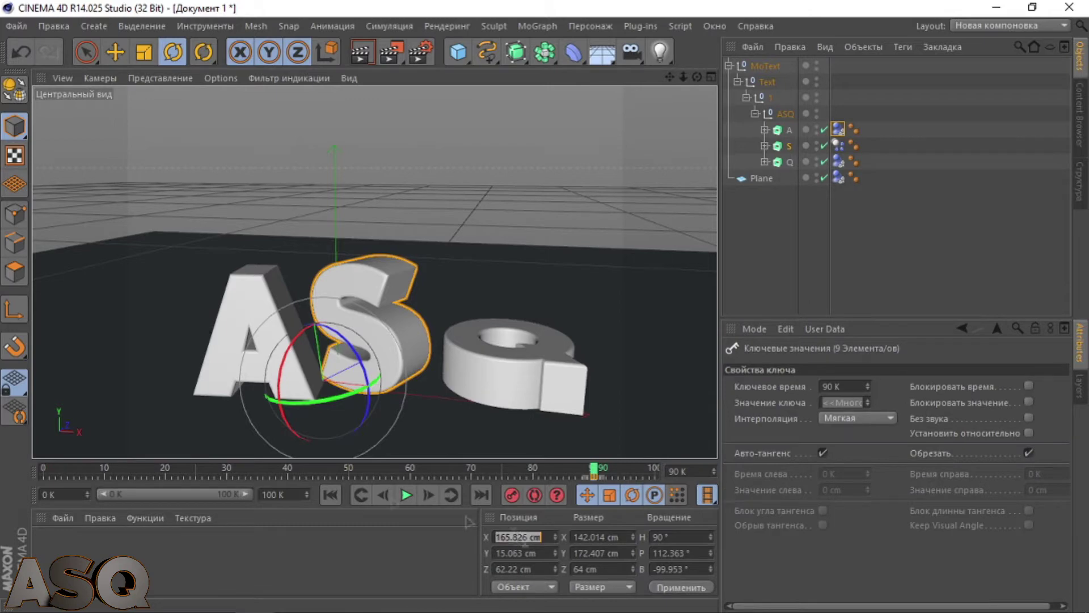
left_click(330, 494)
left_click_drag(423, 363, 528, 378, "alt")
Step: Delete the dynamics tags from the letters A, S and Q and from the Plane
right_click(789, 146)
left_click(742, 292)
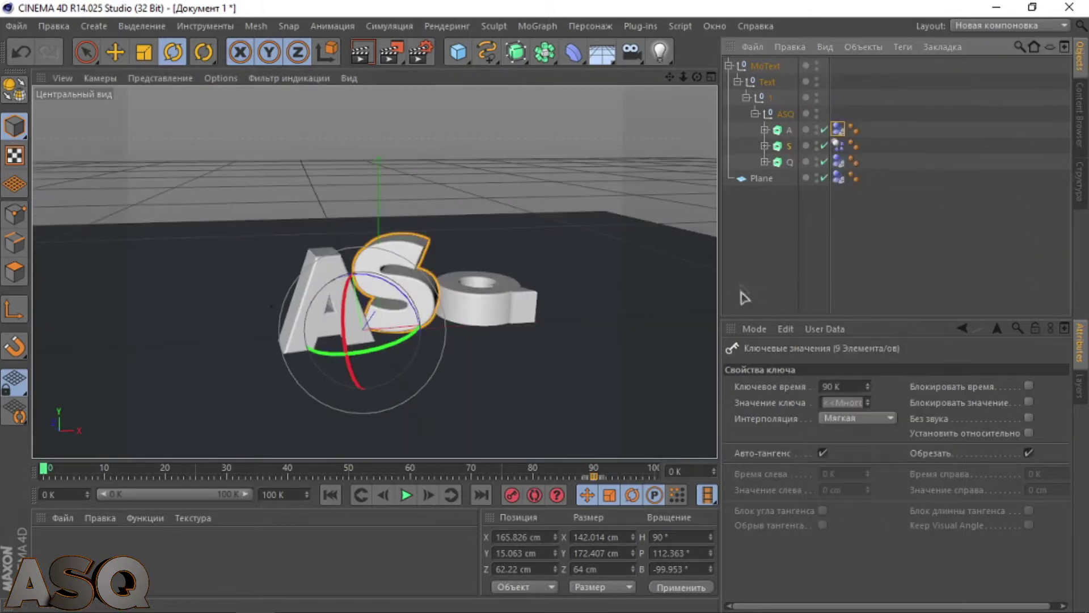
left_click(838, 129)
key("Delete")
left_click(839, 146)
key("Delete")
left_click(839, 163)
key("Delete")
left_click(840, 196)
Step: Select the letter S and shift it horizontally on the plane beside the A
left_click_drag(547, 356, 498, 323, "alt")
scroll(244, 119, "up", 3)
left_click(115, 52)
left_click_drag(472, 243, 519, 245, "alt")
left_click(519, 245)
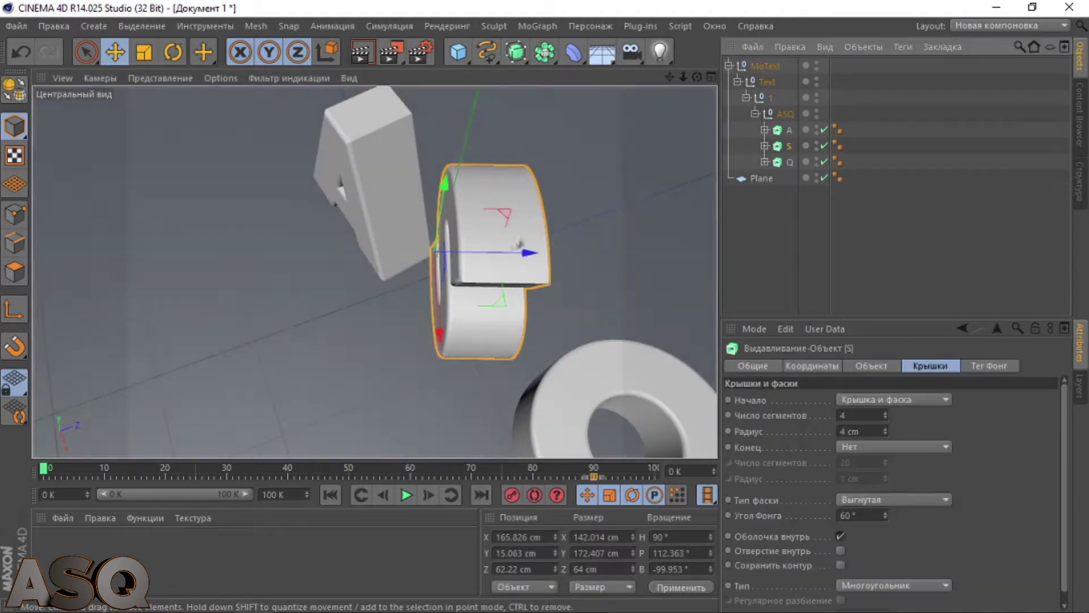
left_click_drag(499, 304, 559, 219)
left_click(559, 219)
Step: Select the letter Q and move it to about X 331.9 cm, Y -75.8 cm beside the S
left_click_drag(462, 274, 621, 308, "alt")
scroll(375, 273, "down", 5)
left_click_drag(374, 273, 584, 226, "alt")
scroll(413, 257, "up", 5)
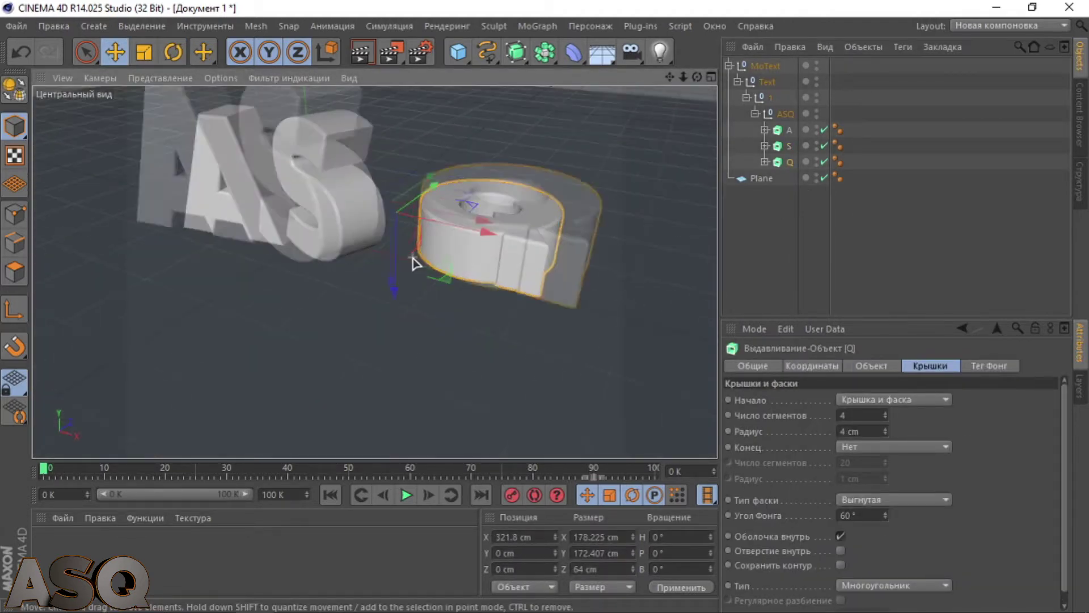
scroll(413, 257, "up", 2)
left_click_drag(458, 170, 420, 219)
Step: Rotate the letter Q to tilt it up from the plane, to about H -53.9°, P 40.2°, B 47.8°
left_click(172, 52)
mouse_move(314, 219)
left_mouse_down()
mouse_move(362, 214)
mouse_move(312, 214)
mouse_move(323, 234)
left_mouse_up()
key("super")
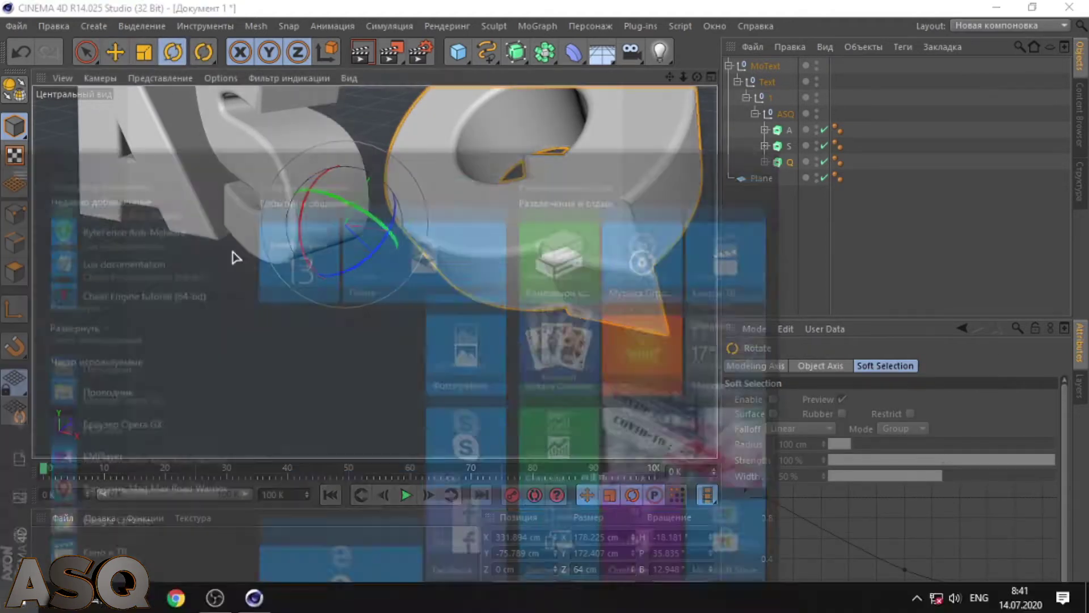
key("super")
left_click_drag(231, 252, 596, 151, "alt")
middle_click(596, 151)
middle_click(358, 214)
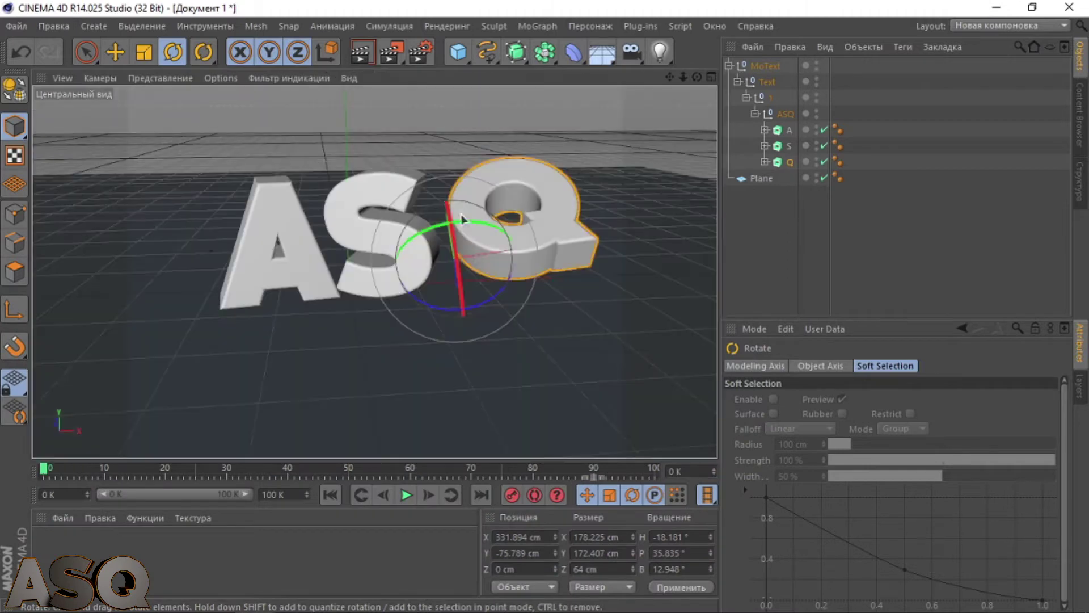
Step: Move the letter Q closer to the S in the front and top views, to about X 316.5 cm, Y -47.2 cm, Z 56.5 cm
key("e")
key("F4")
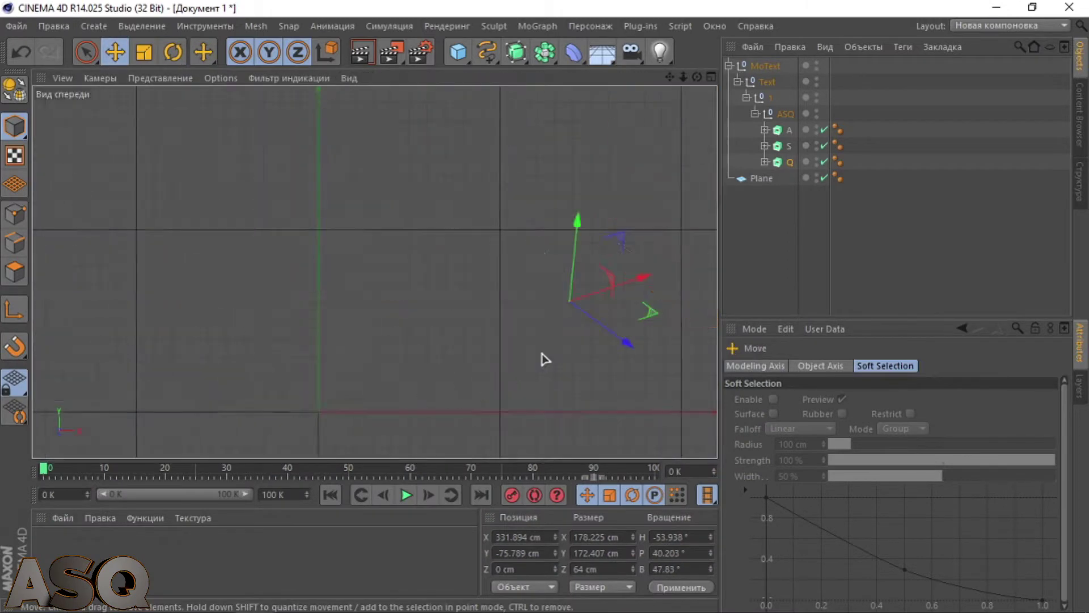
scroll(476, 272, "up", 4)
left_click_drag(522, 426, 554, 447)
left_click_drag(505, 340, 512, 279)
middle_click(234, 231)
middle_click(235, 231)
left_click_drag(530, 377, 566, 250, "alt")
middle_click(566, 250)
middle_click(561, 244)
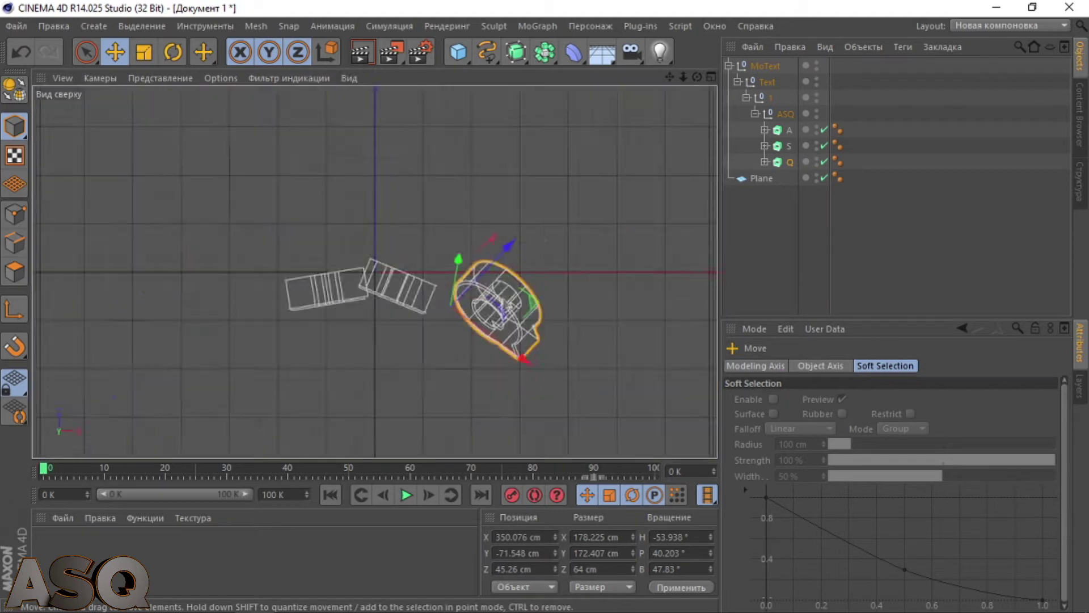
scroll(467, 366, "up", 3)
left_click_drag(506, 310, 493, 300)
Step: Fine-tune the letter Q's position against the ground in the front view, to about X 311.8 cm, Y -48.7 cm, Z 45.7 cm
middle_click_drag(658, 451, 596, 355, "alt")
scroll(596, 355, "up", 2)
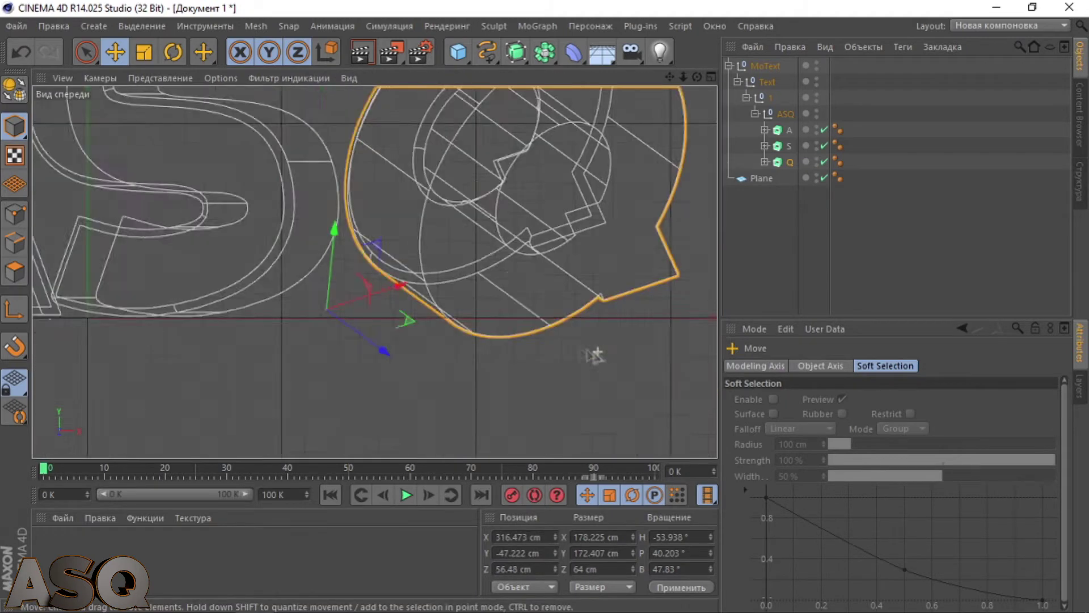
left_click_drag(269, 229, 269, 216)
left_click_drag(319, 325, 304, 316)
left_click_drag(267, 223, 267, 217)
middle_click(269, 222)
middle_click(202, 312)
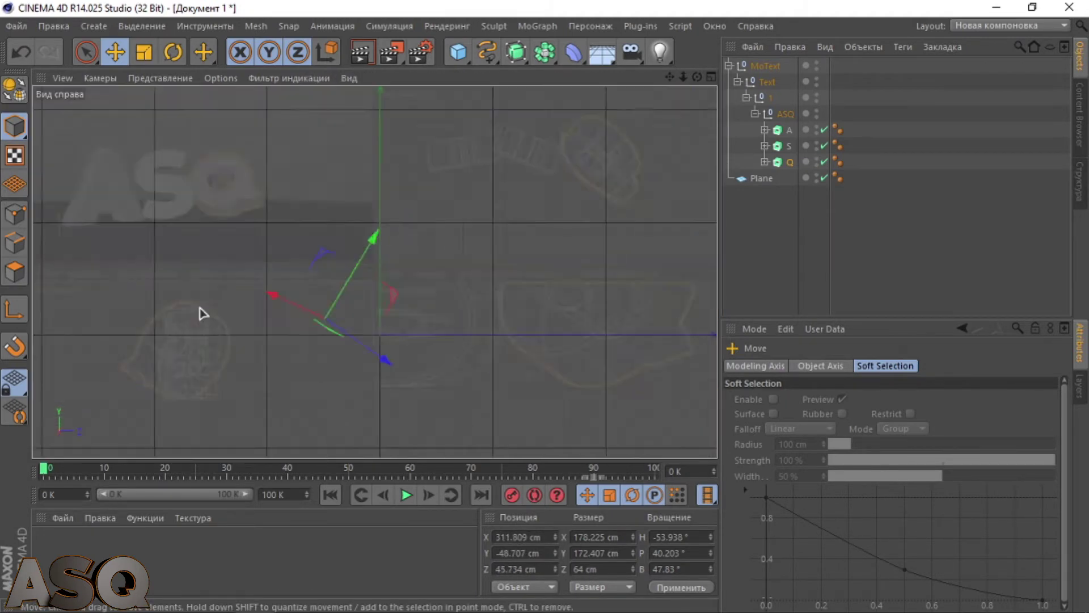
middle_click(511, 103)
middle_click(352, 164)
left_click(455, 158)
left_click_drag(454, 158, 415, 336, "alt")
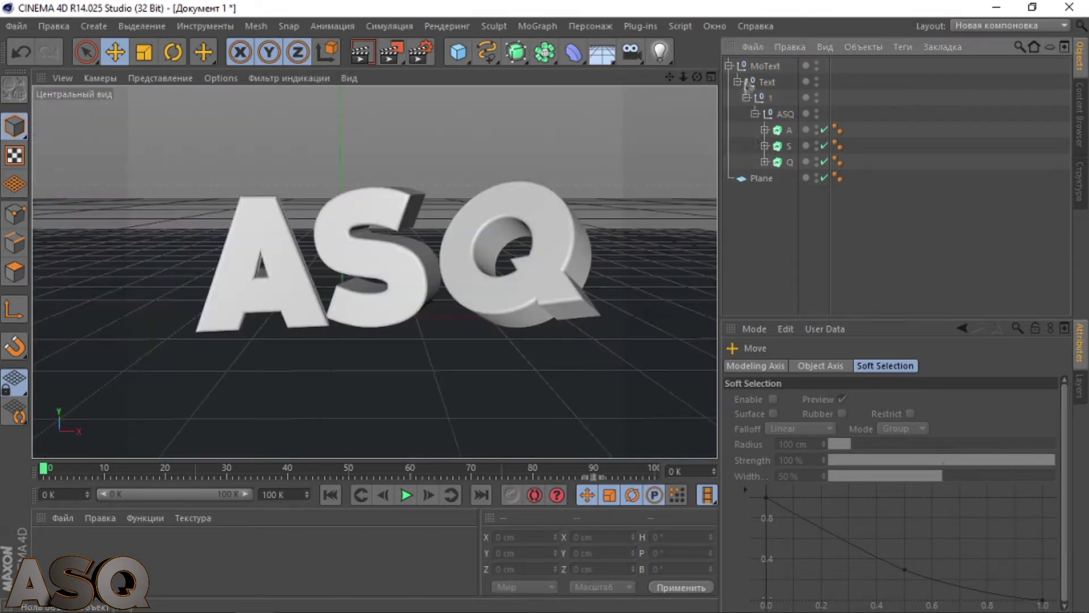
Step: Collapse the MoText hierarchy and load a stone material from the content library's material presets
left_click(730, 65)
left_click(659, 60)
left_click(768, 257)
left_click(601, 61)
left_click(1080, 117)
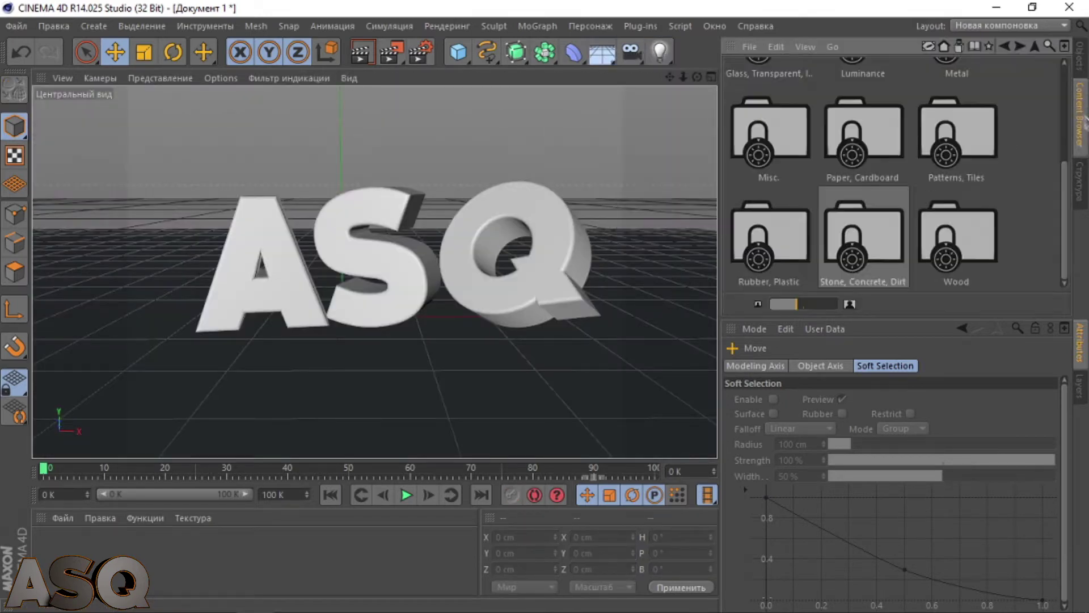
double_click(862, 162)
left_click(1004, 46)
double_click(966, 139)
scroll(939, 189, "down", 5)
scroll(936, 184, "down", 9)
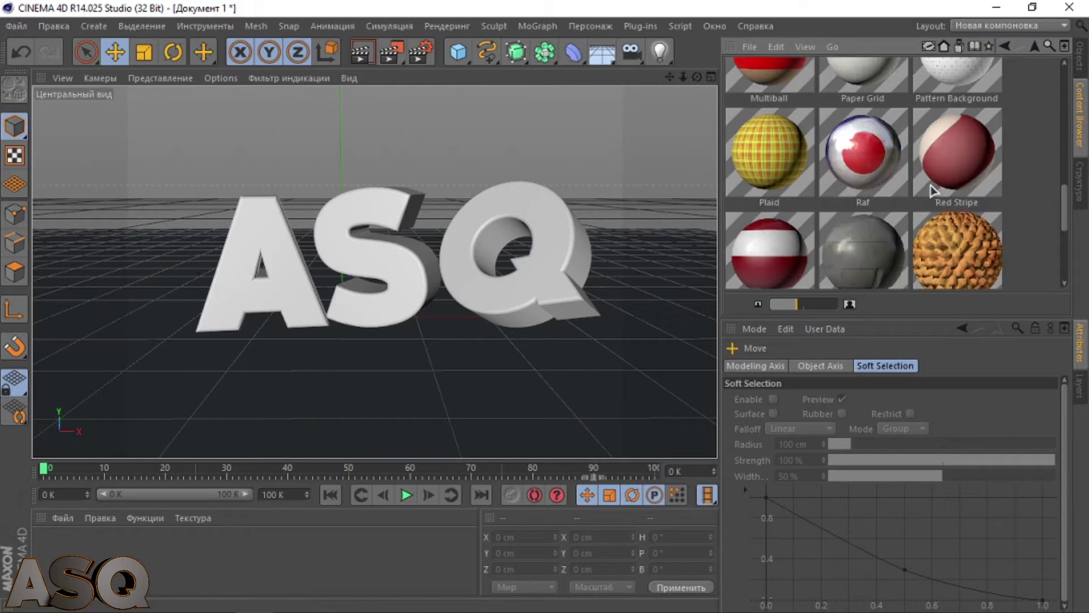
double_click(864, 63)
Step: Apply the stone material to the MoText object and render a preview of the letters
left_click(1081, 57)
left_click_drag(44, 540, 786, 67)
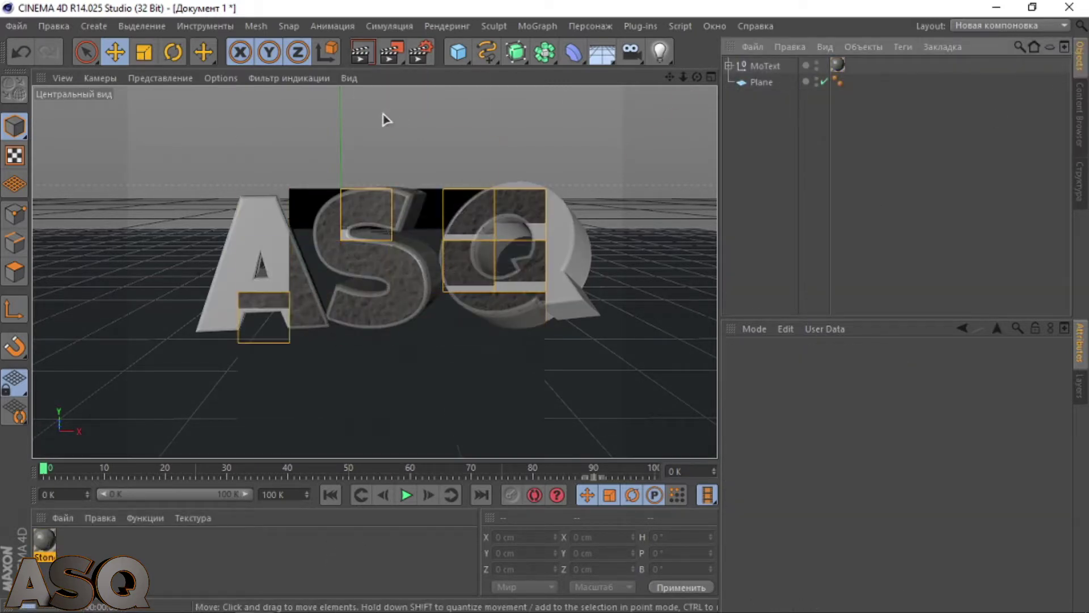
scroll(386, 231, "up", 3)
mouse_move(449, 224)
left_mouse_down("alt")
mouse_move(484, 277)
mouse_move(478, 226)
mouse_move(442, 226)
left_mouse_up("alt")
Step: Frame the ASQ letters in the perspective view and add a camera from that viewpoint
scroll(446, 225, "down", 3)
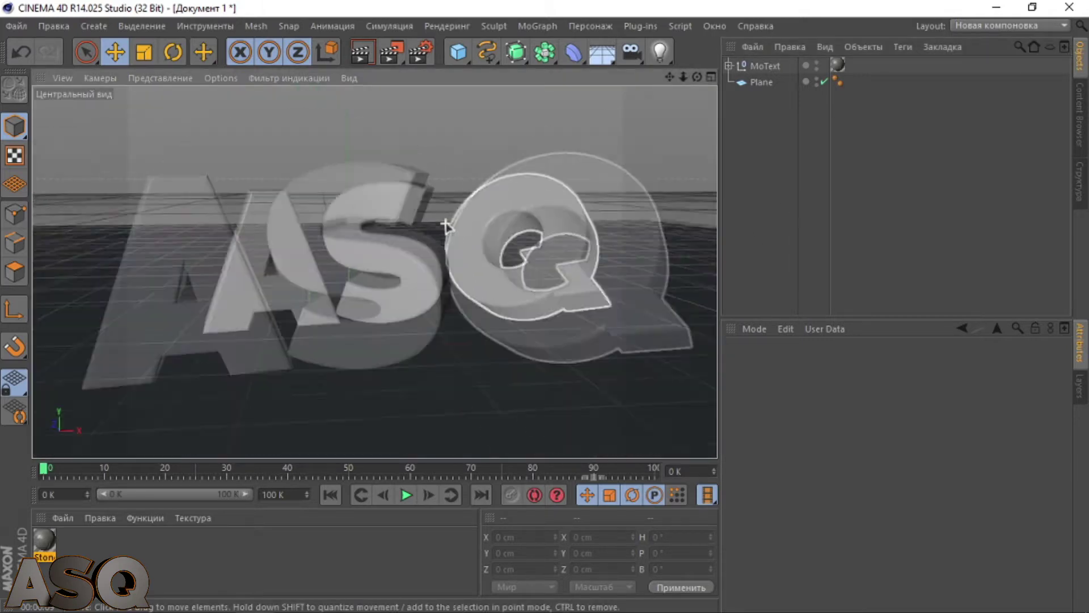
scroll(440, 226, "up", 2)
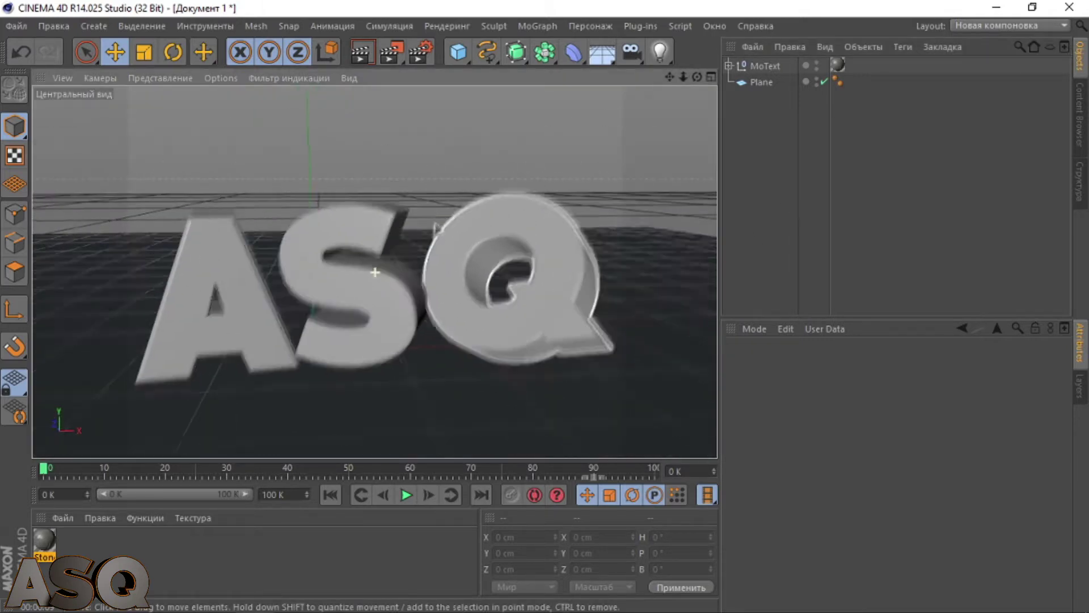
middle_click_drag(375, 273, 386, 257, "alt")
left_click(631, 52)
left_click(761, 126)
scroll(375, 255, "down", 5)
left_click_drag(448, 227, 334, 221, "alt")
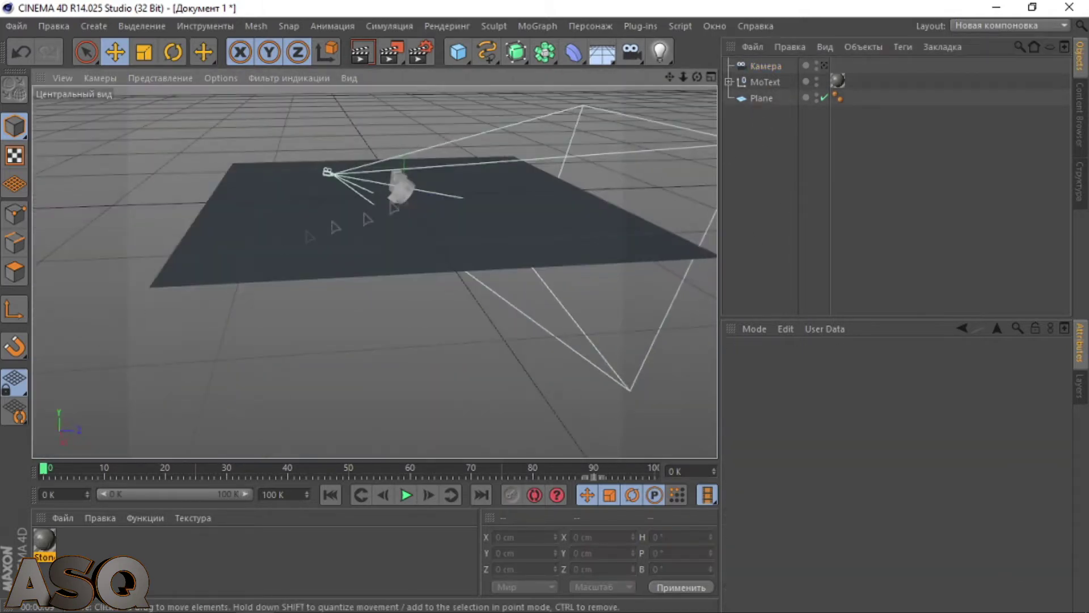
scroll(391, 187, "up", 4)
left_click(823, 65)
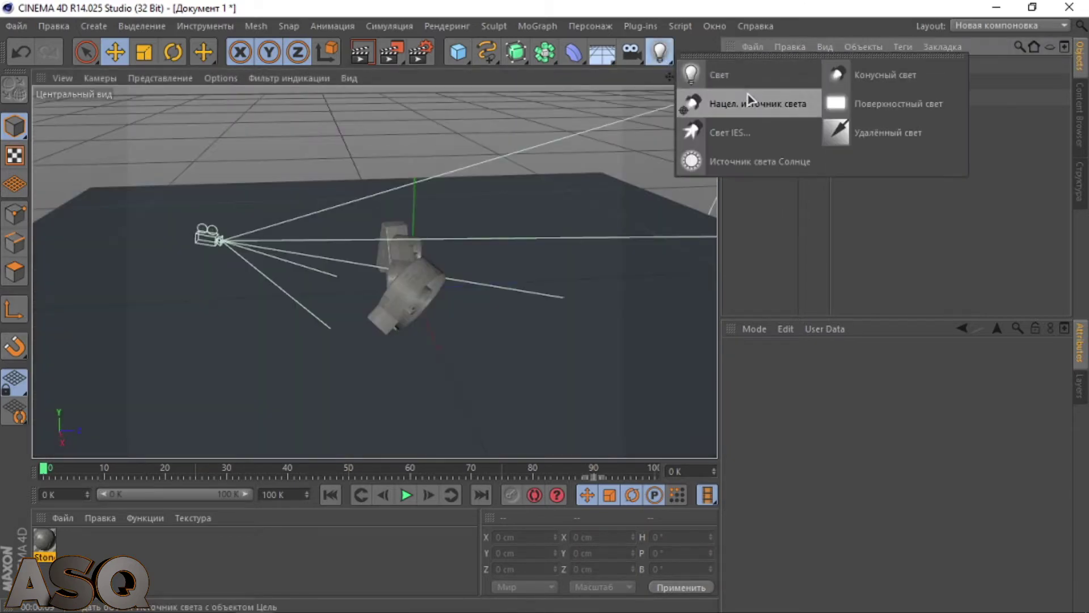
Step: Add a target light and move it to about X -443.1 cm, Y 756.3 cm, Z -1069.5 cm, aimed at the letters
left_click(749, 99)
left_click_drag(335, 266, 366, 312, "alt")
scroll(366, 312, "down", 5)
left_click_drag(293, 267, 208, 226)
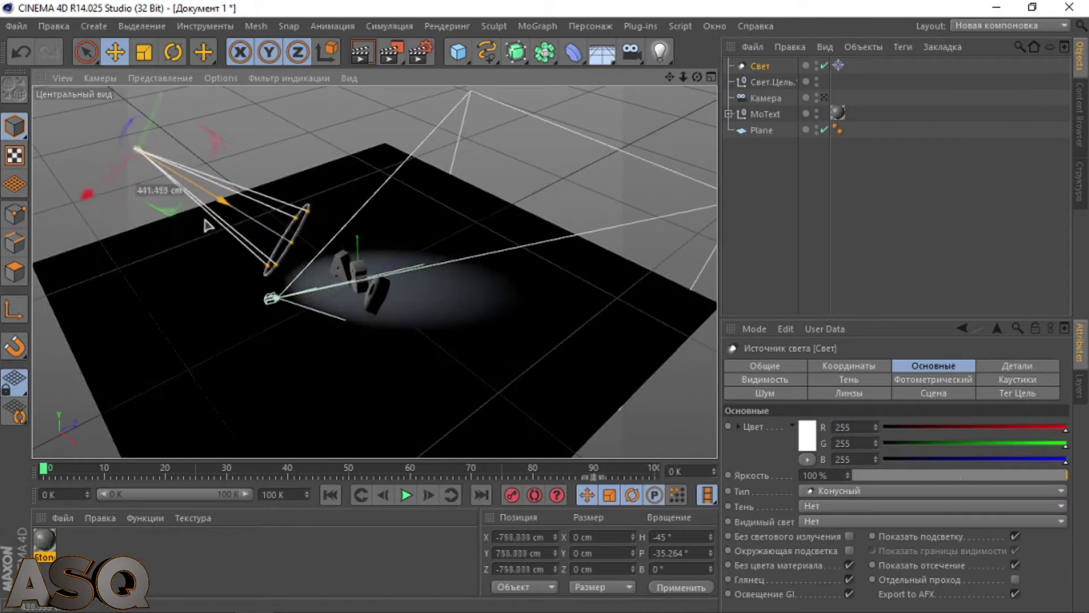
left_click_drag(87, 194, 34, 238)
left_click_drag(401, 311, 226, 242, "alt")
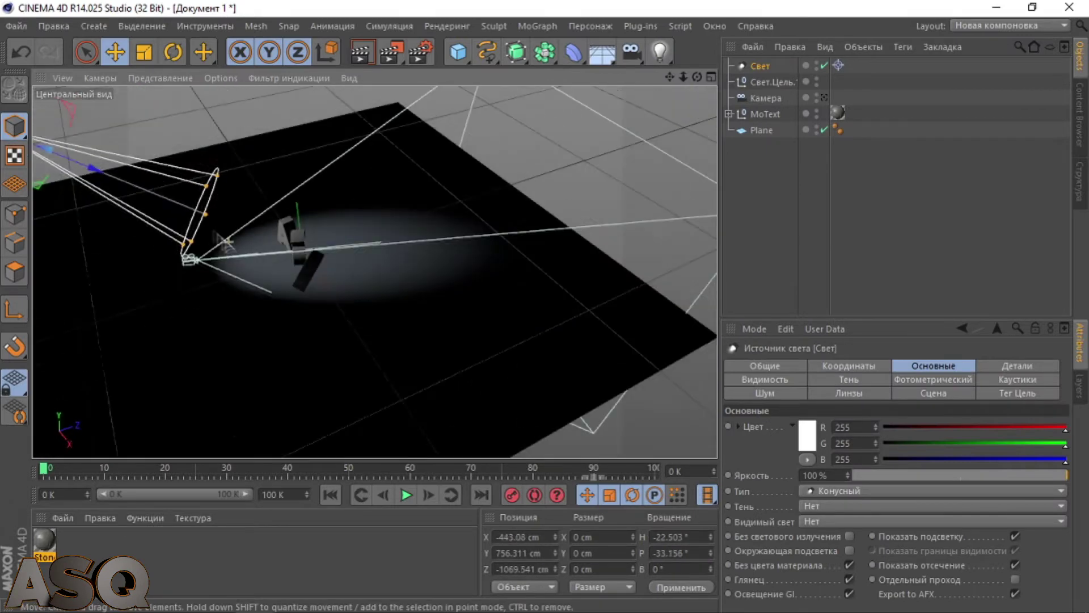
Step: Move the target light to about X -799.8 cm, Y 649 cm, Z -921.8 cm, aimed at the ASQ letters
left_click_drag(324, 269, 318, 227)
left_click_drag(229, 214, 299, 205)
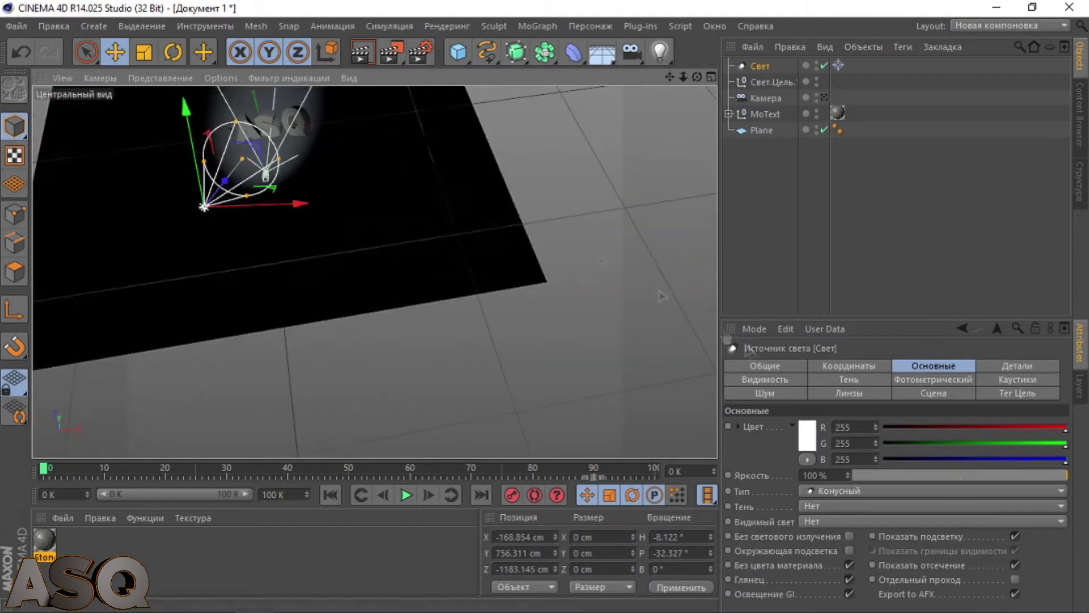
left_click_drag(442, 267, 344, 287, "alt")
middle_click_drag(344, 287, 429, 377, "alt")
left_click_drag(174, 253, 196, 199)
right_click_drag(409, 266, 577, 279, "alt")
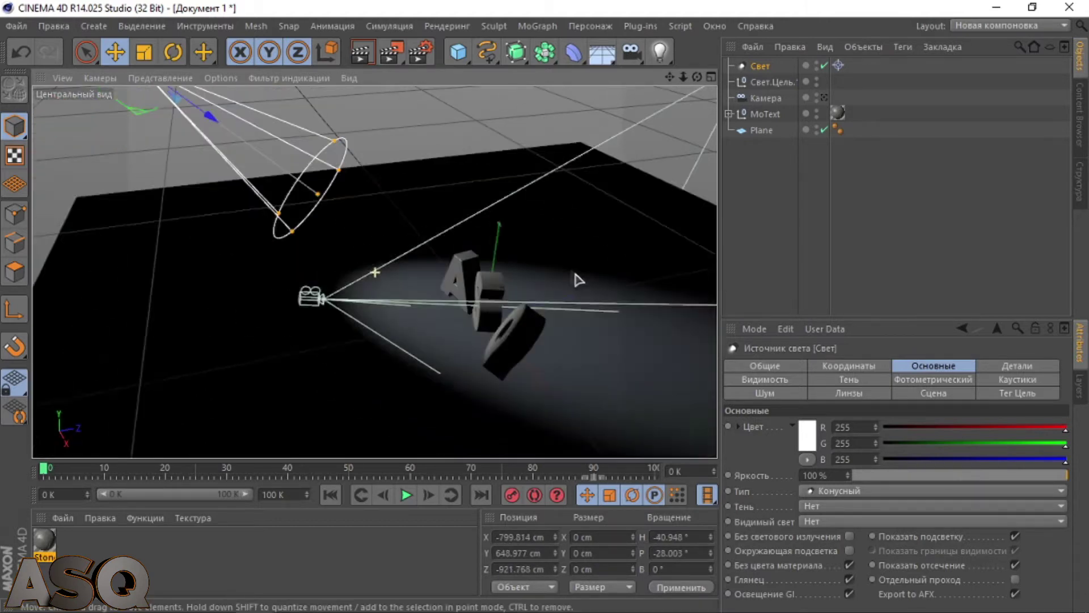
left_click_drag(414, 266, 582, 281, "alt")
left_click(624, 194)
Step: Set the light's colour to RGB 255, 222, 126 and apply its noise to both illumination and visibility (Подсветка+Видимость)
double_click(759, 67)
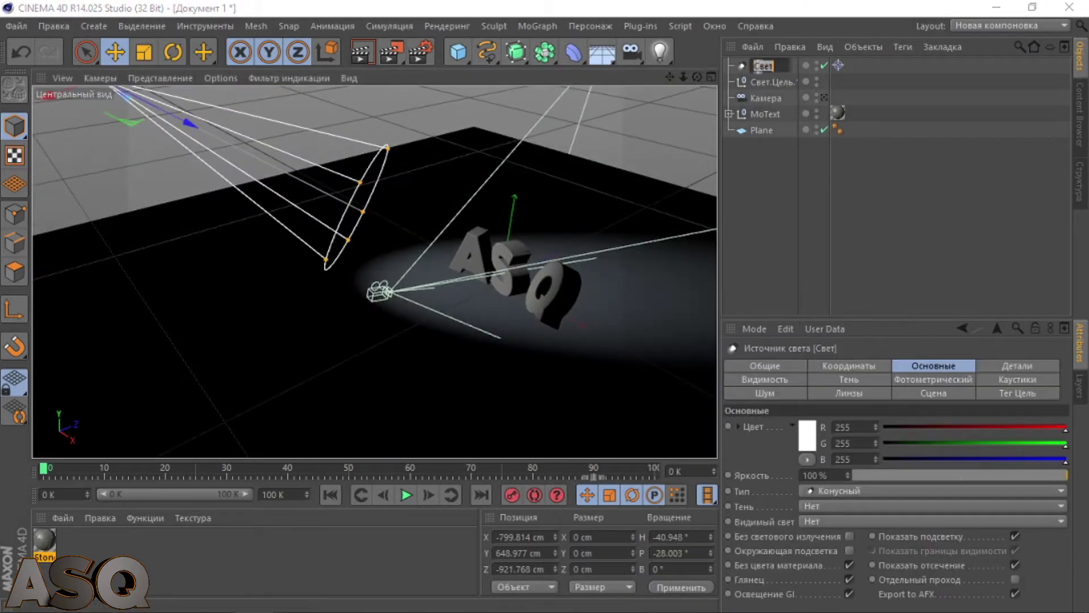
double_click(808, 432)
left_click(800, 375)
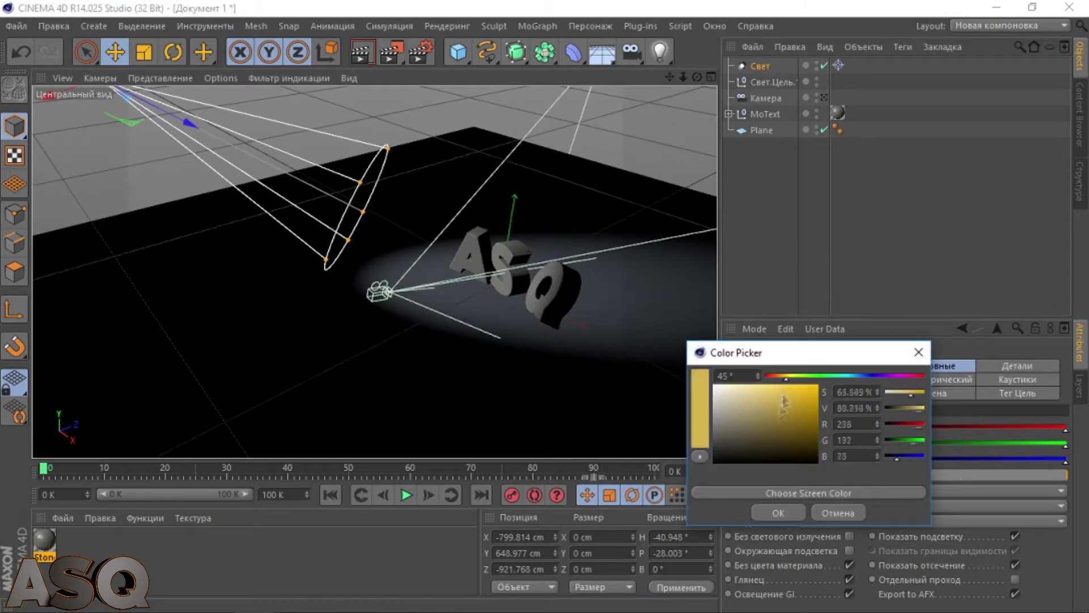
left_click(778, 512)
left_click(808, 435)
left_click(766, 385)
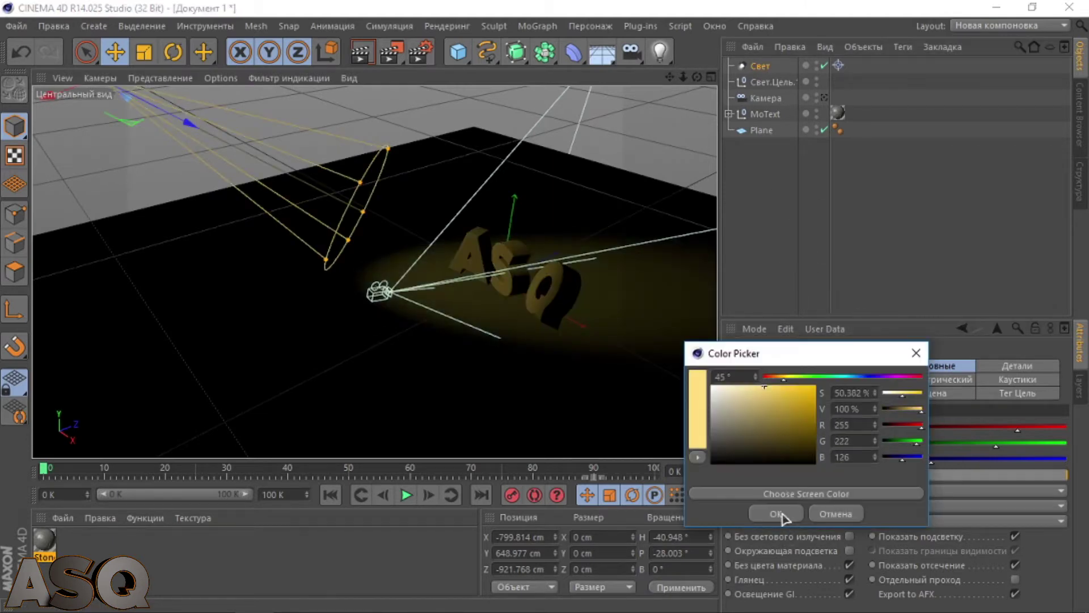
left_click(778, 513)
left_click(765, 394)
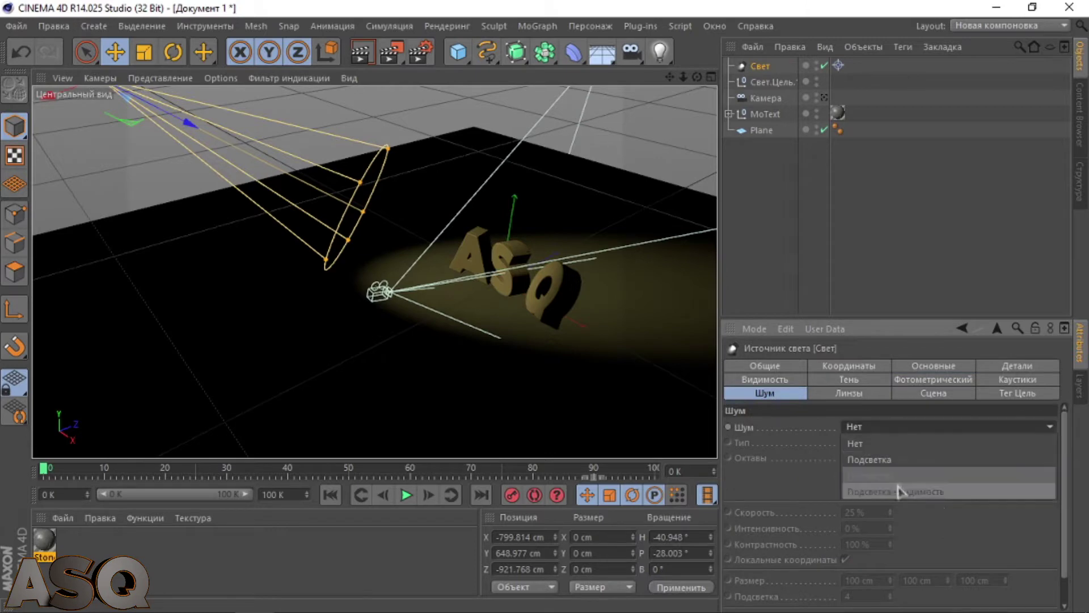
left_click(899, 492)
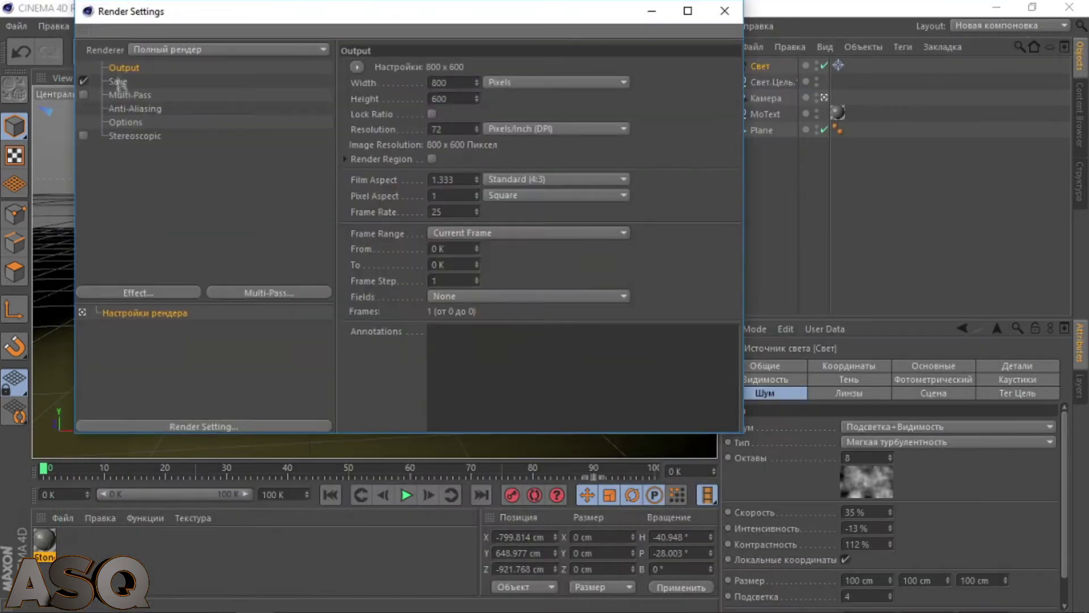
Step: Set the render output to save on the desktop under the file name ASqtext and review the render options
left_click(497, 249)
left_click(117, 81)
left_click(721, 95)
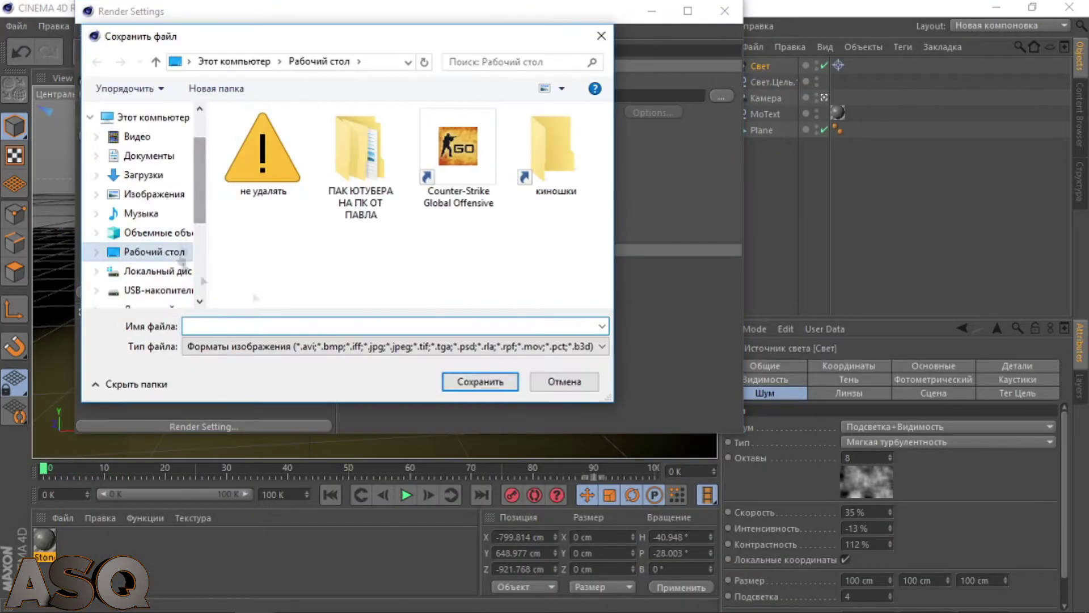
type("ASq")
left_click(487, 382)
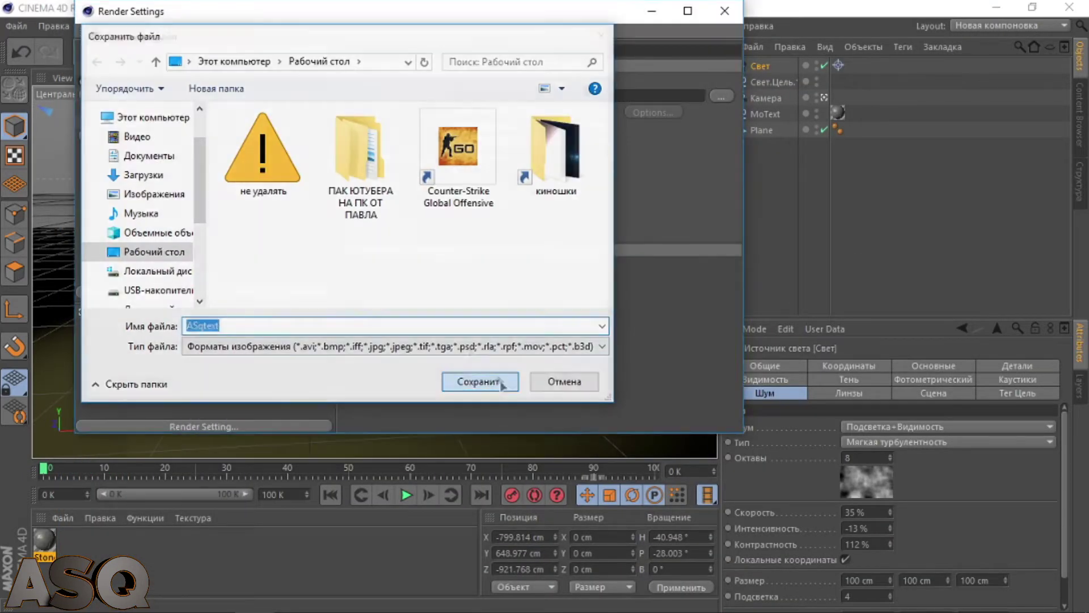
left_click(126, 122)
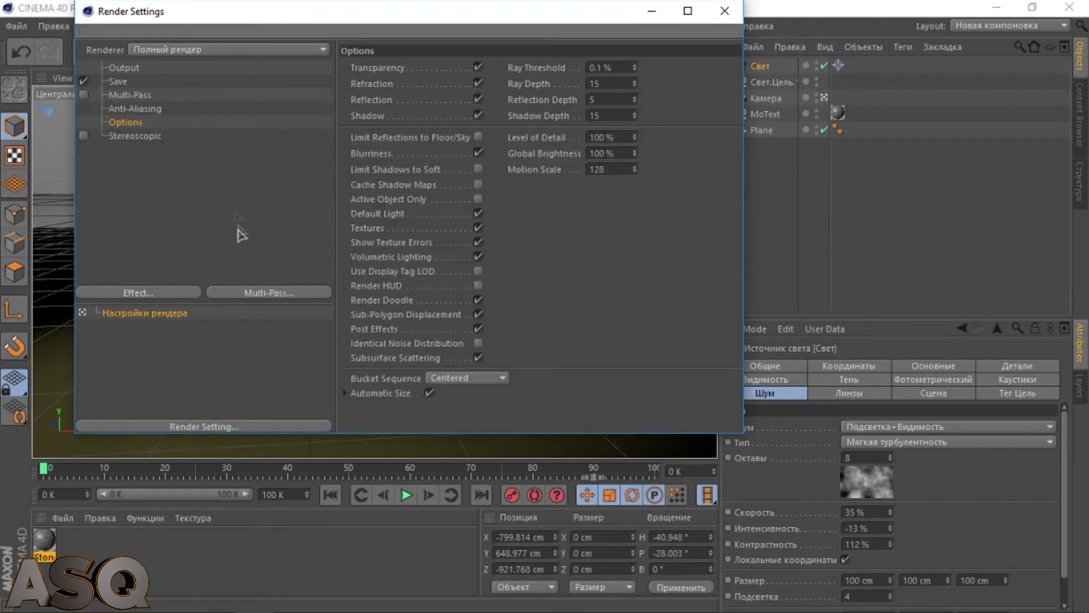
left_click(118, 81)
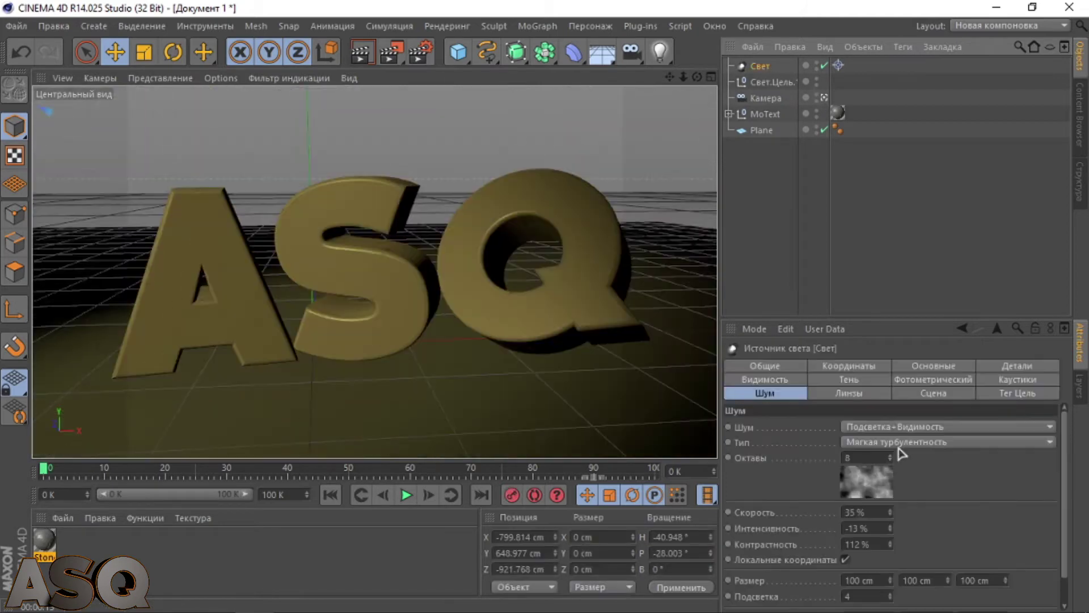
Step: Set the light noise to Жесткая турбулентность with 21% speed, 18% intensity and 124% contrast, and render a preview
left_click(898, 443)
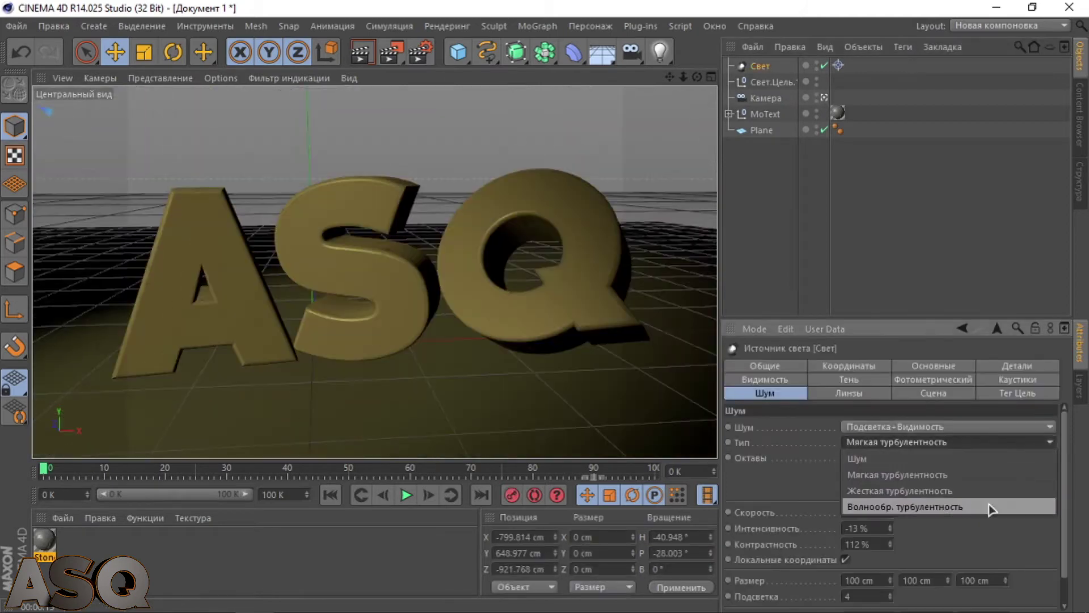
left_click(990, 506)
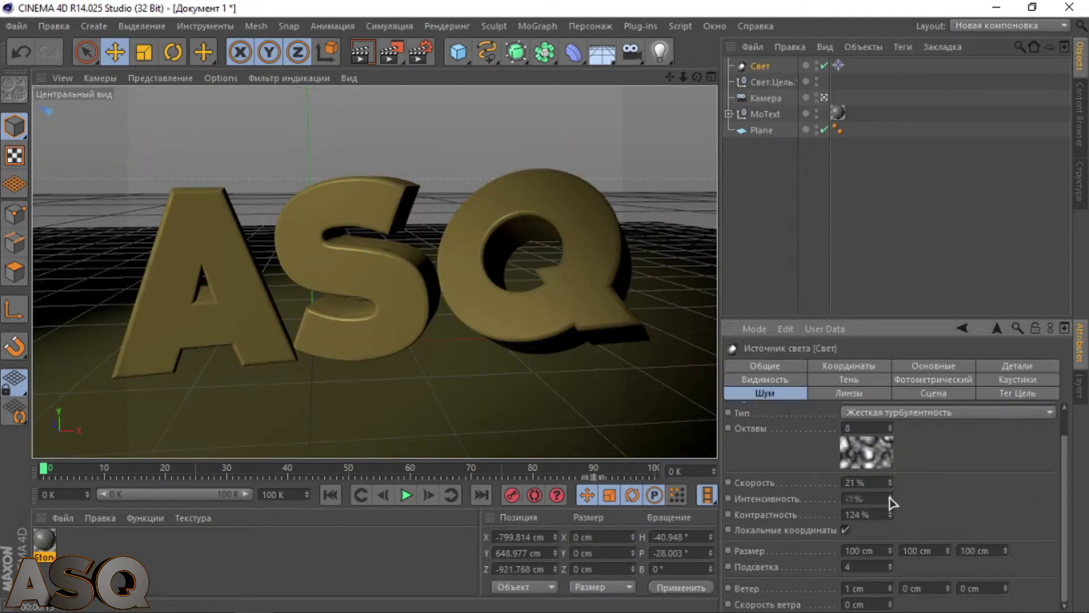
left_click_drag(889, 497, 890, 495)
left_click(366, 56)
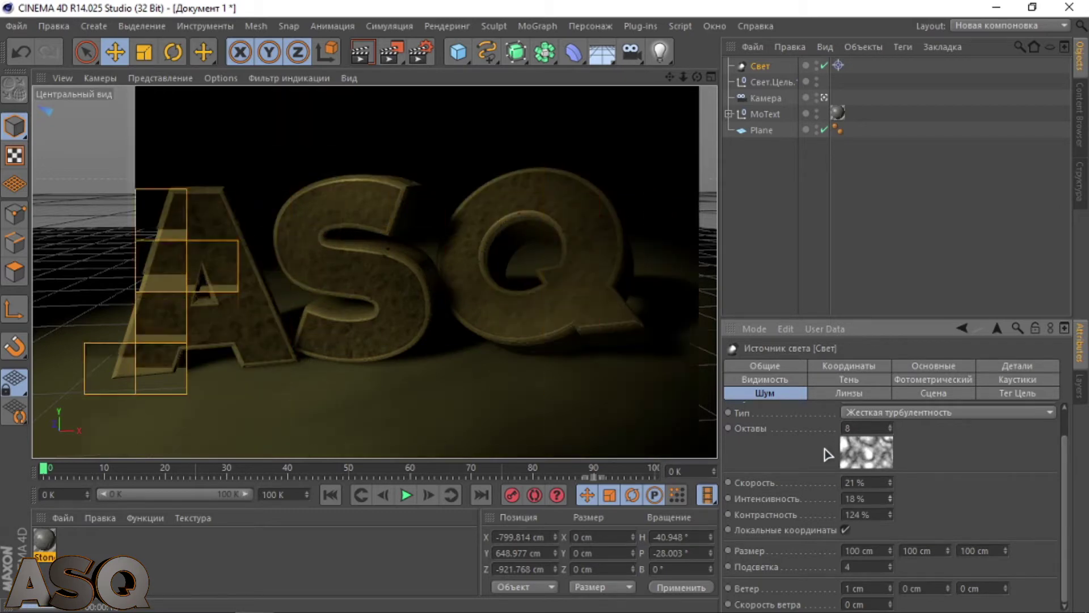
Step: Leave the camera view and render a preview of the lit scene from the side
left_click(824, 98)
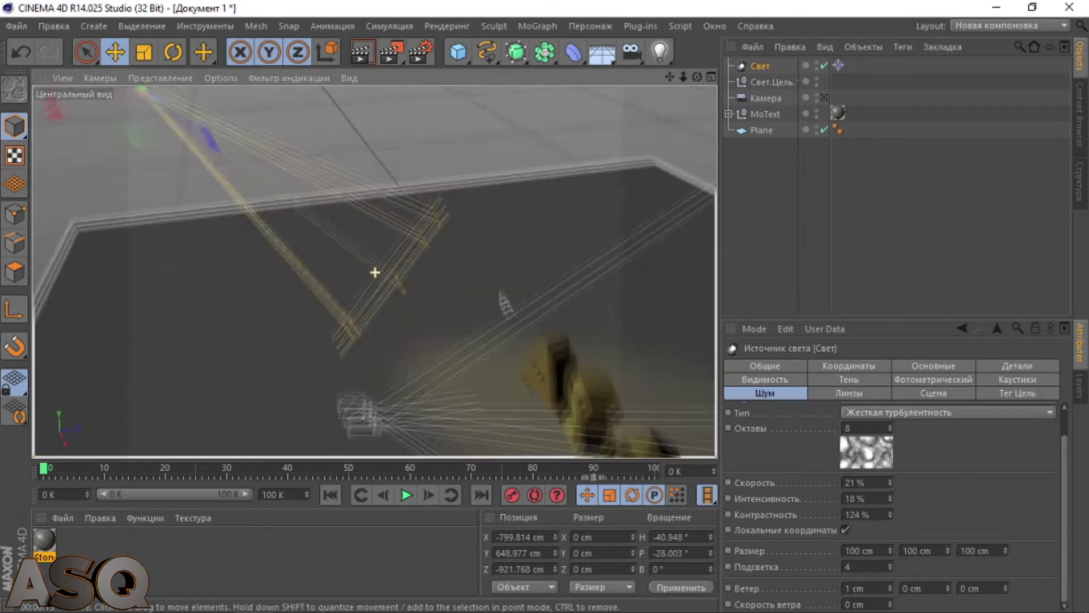
left_click_drag(374, 273, 366, 233, "alt")
left_click(362, 53)
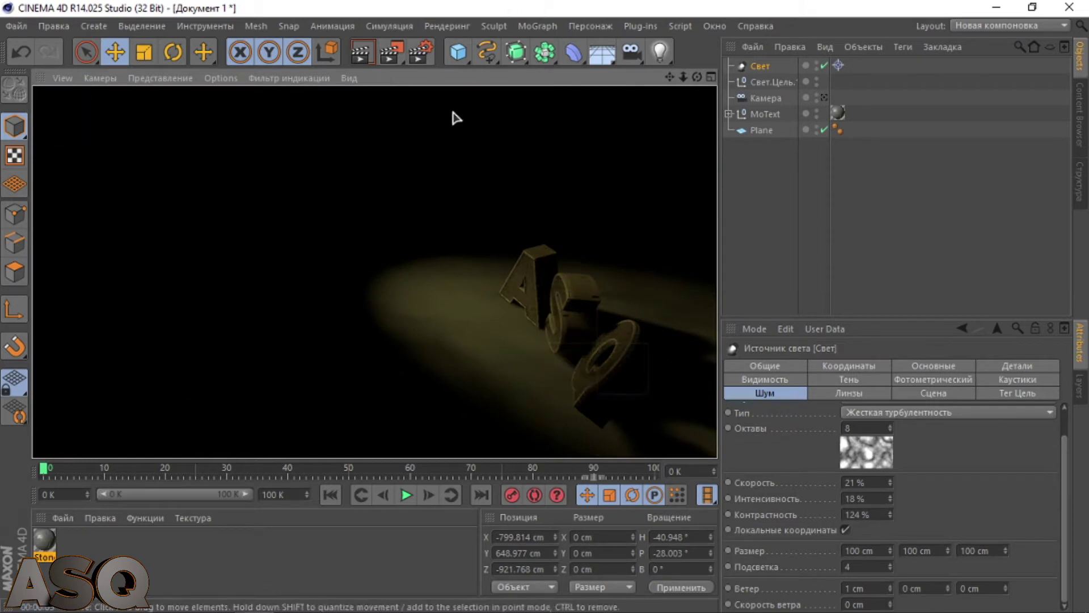
Step: Set the light's visible light type to Видимый and render a preview through the camera
left_click(1017, 392)
left_click(1017, 379)
left_click(933, 366)
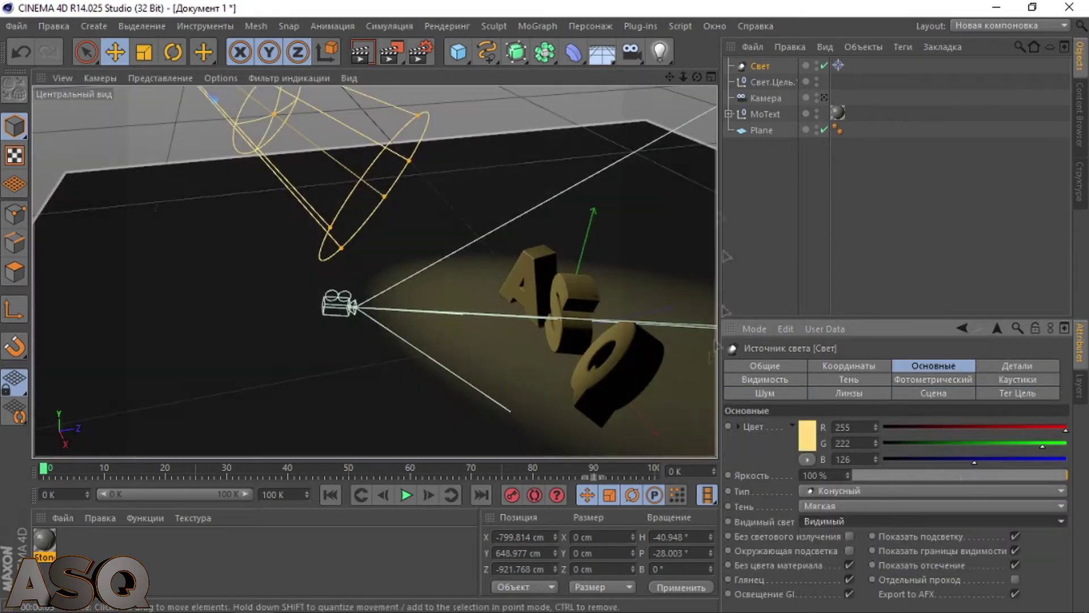
left_click(824, 97)
left_click(360, 52)
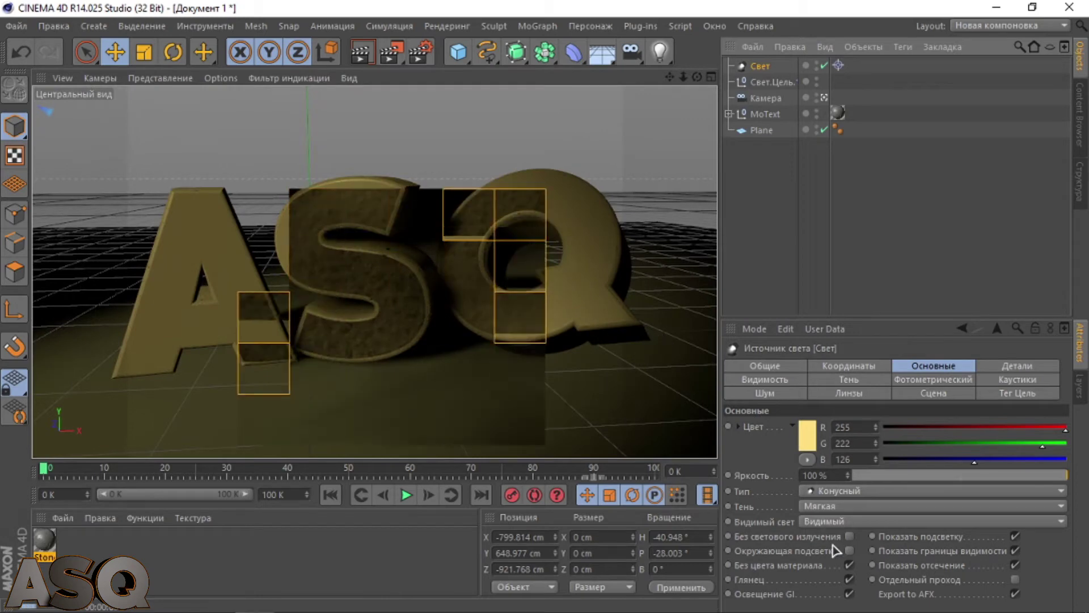
Step: Move the light to about X -723.3 cm, Y 586.9 cm, Z -833.6 cm and preview its visible beam outside the camera
left_click(824, 98)
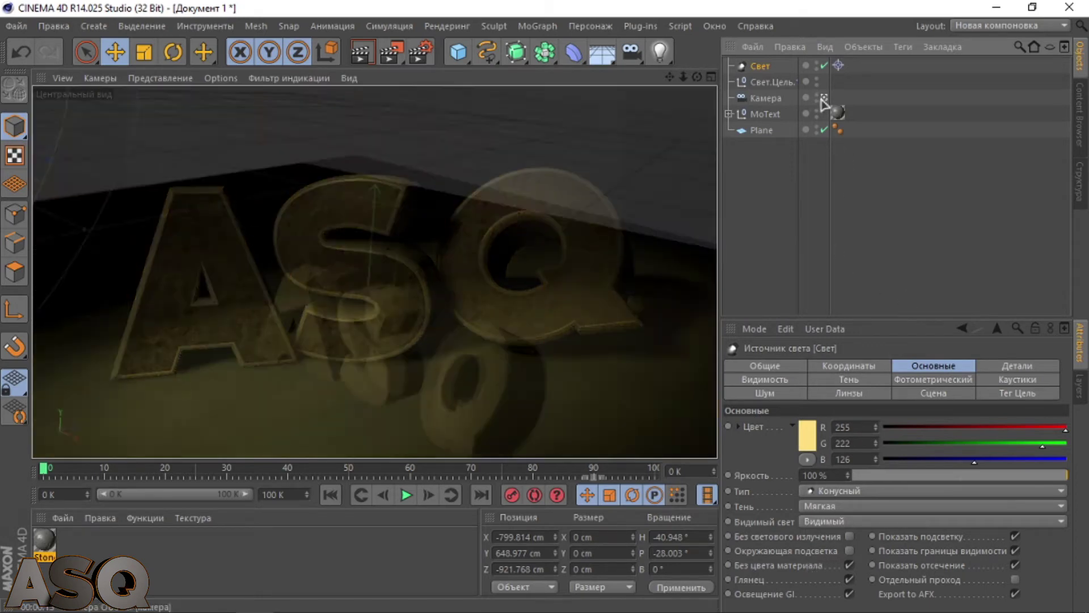
middle_click(516, 258)
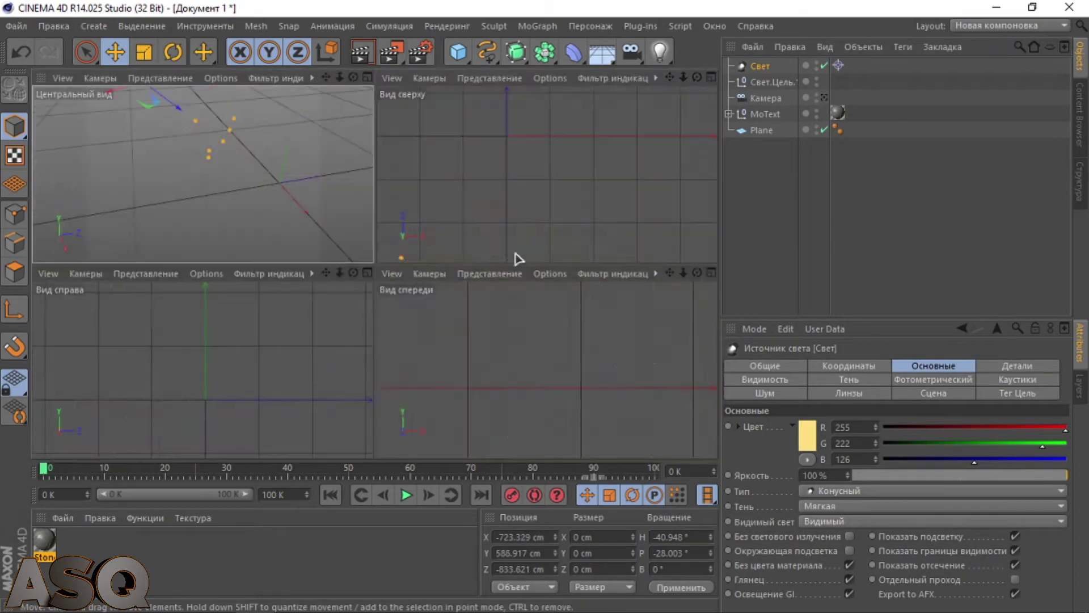
middle_click(358, 239)
middle_click_drag(363, 241, 227, 267, "alt")
left_click(360, 52)
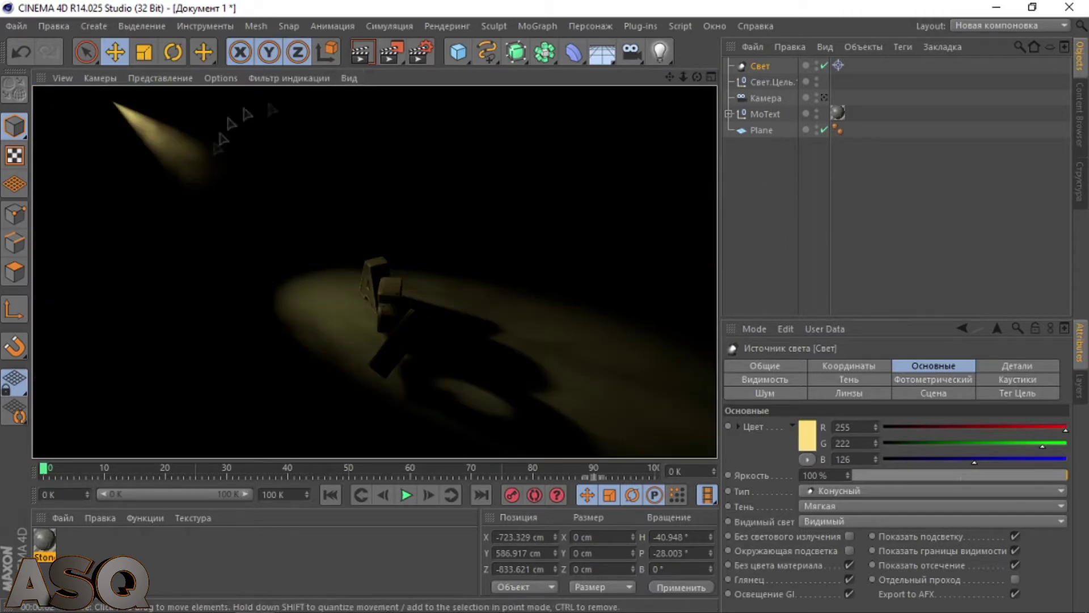
left_click(227, 127)
left_click(760, 66)
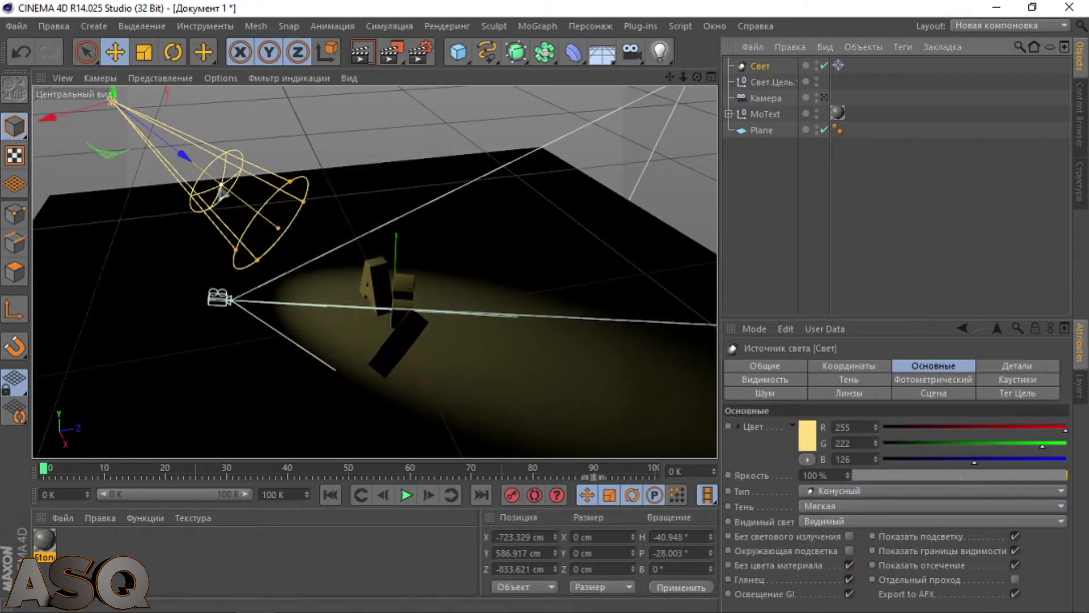
Step: Adjust the light's cone from the camera view and render a preview of the letters
left_click(824, 98)
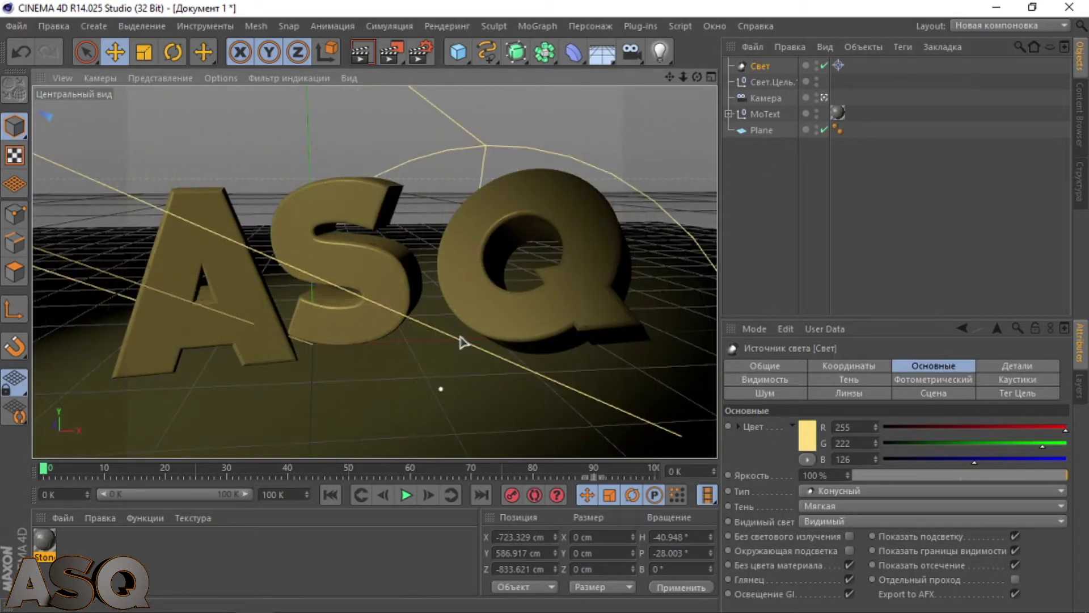
left_click_drag(461, 337, 500, 336)
left_click(361, 56)
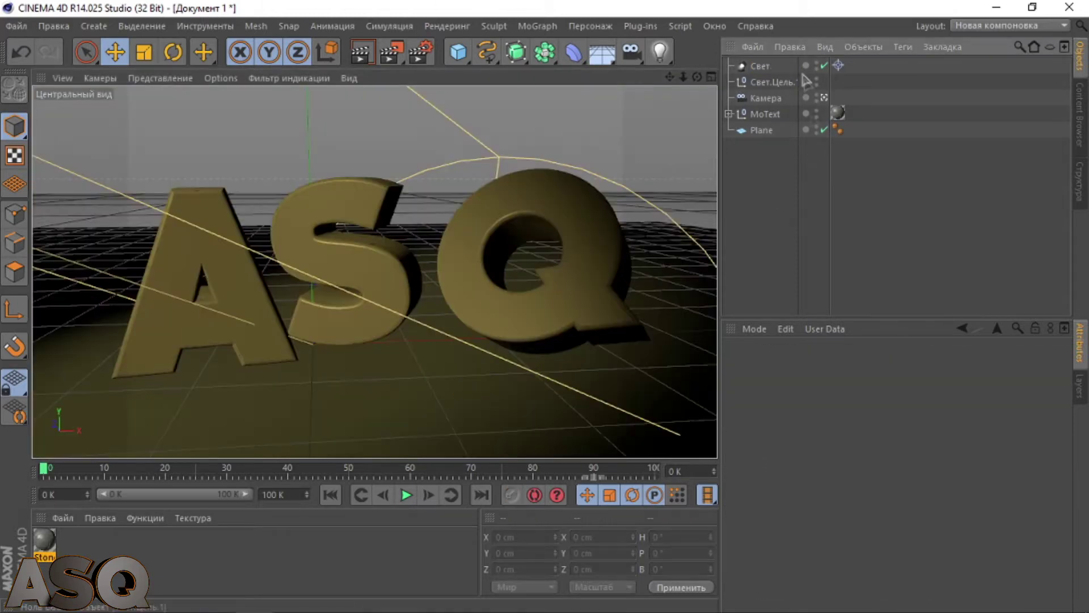
Step: Add protection tags (Тег Защита) to the light and the camera
right_click(792, 67)
mouse_move(840, 72)
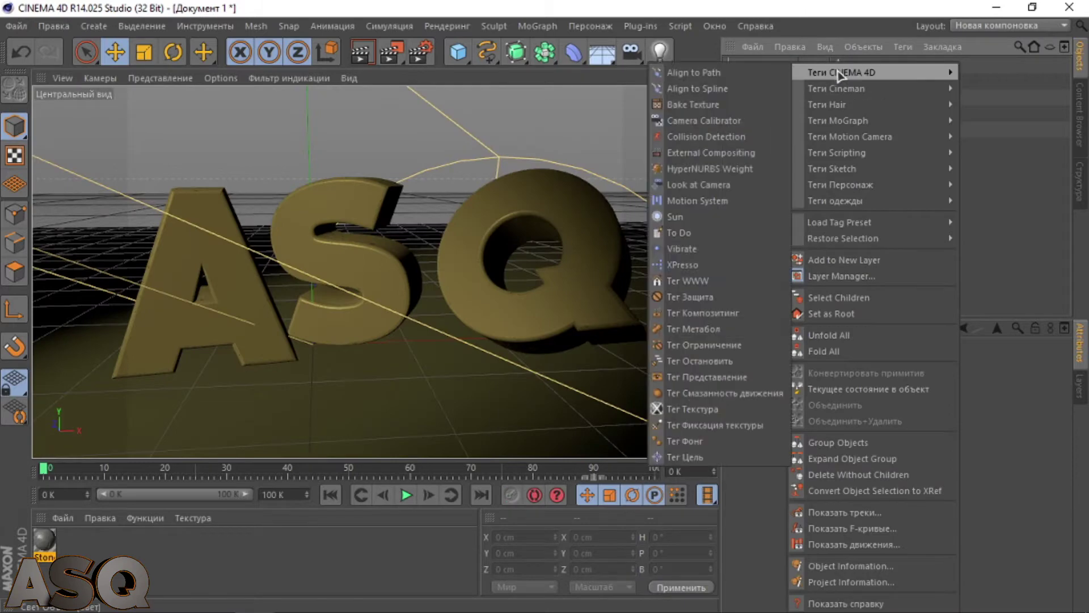
left_click(729, 296)
right_click(737, 98)
mouse_move(879, 76)
left_click(973, 297)
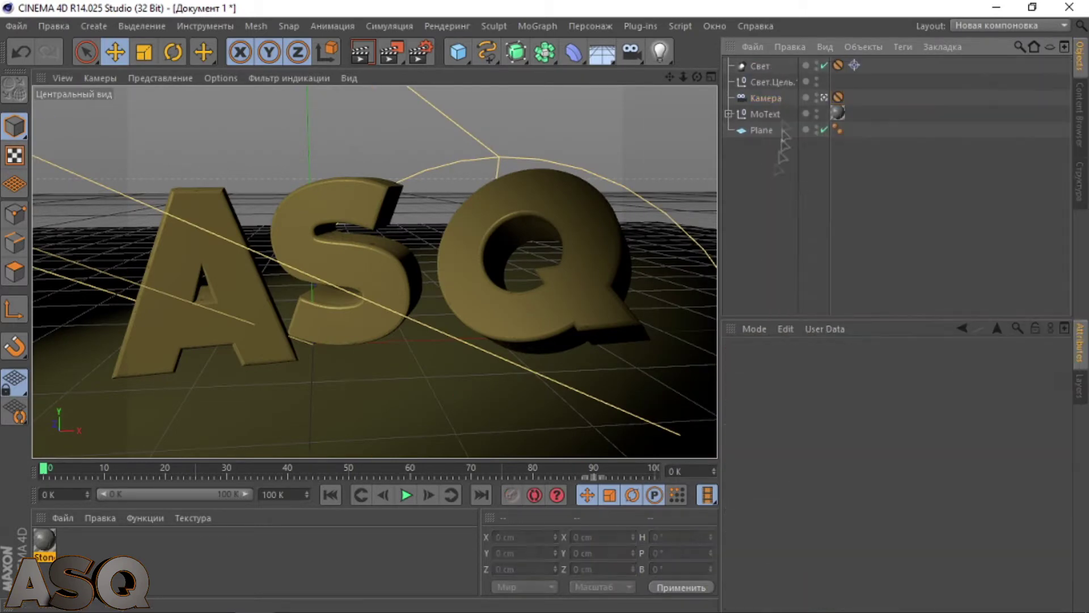
Step: Inspect the scene outside the camera, return to the camera view and hide the light in the viewport
left_click(824, 98)
left_click_drag(272, 278, 499, 295, "alt")
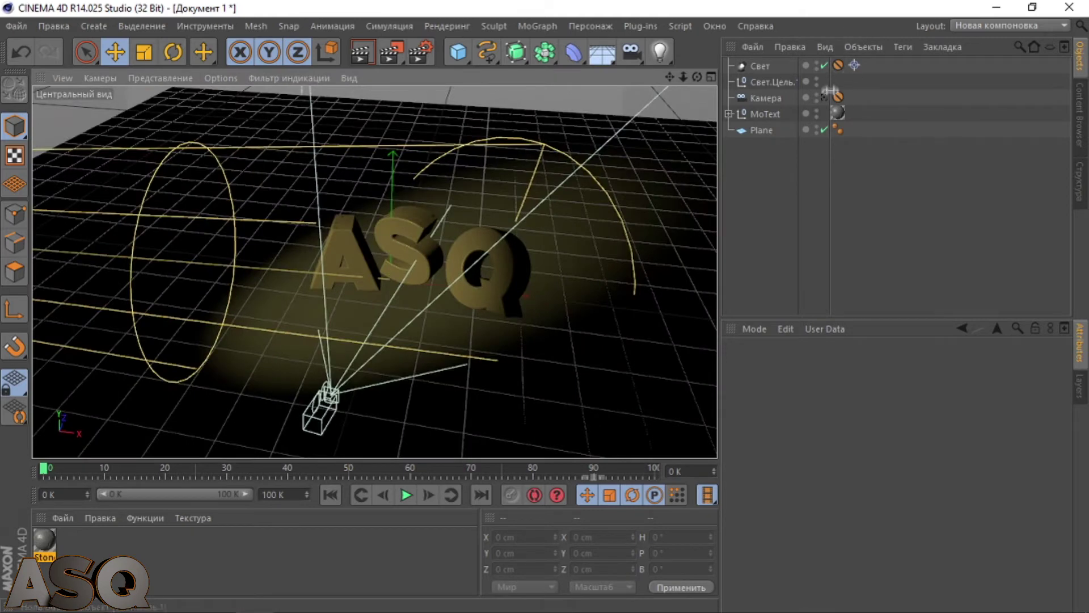
left_click(825, 97)
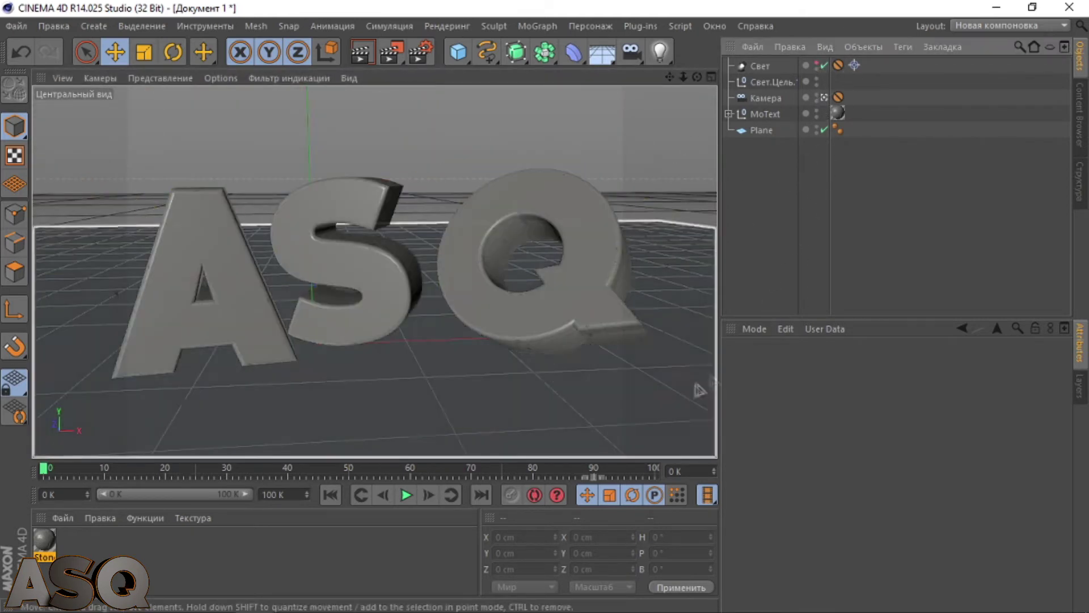
Step: Open the Ivy Grower plugin and review its bump, normal and alpha leaf map settings
left_click(641, 27)
left_click(661, 90)
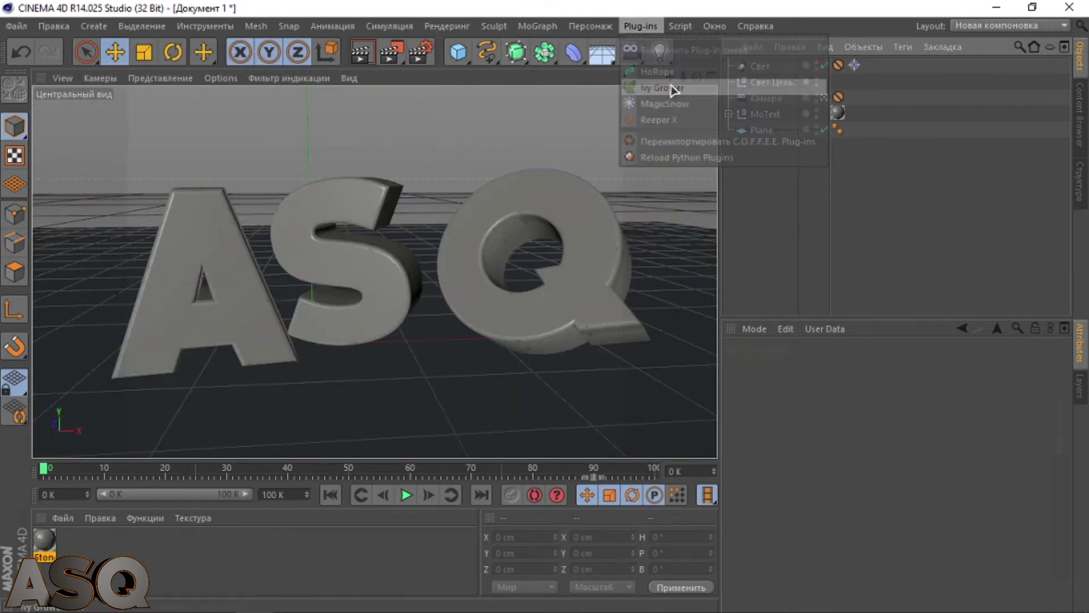
left_click_drag(1063, 576, 1062, 584)
left_click(806, 512)
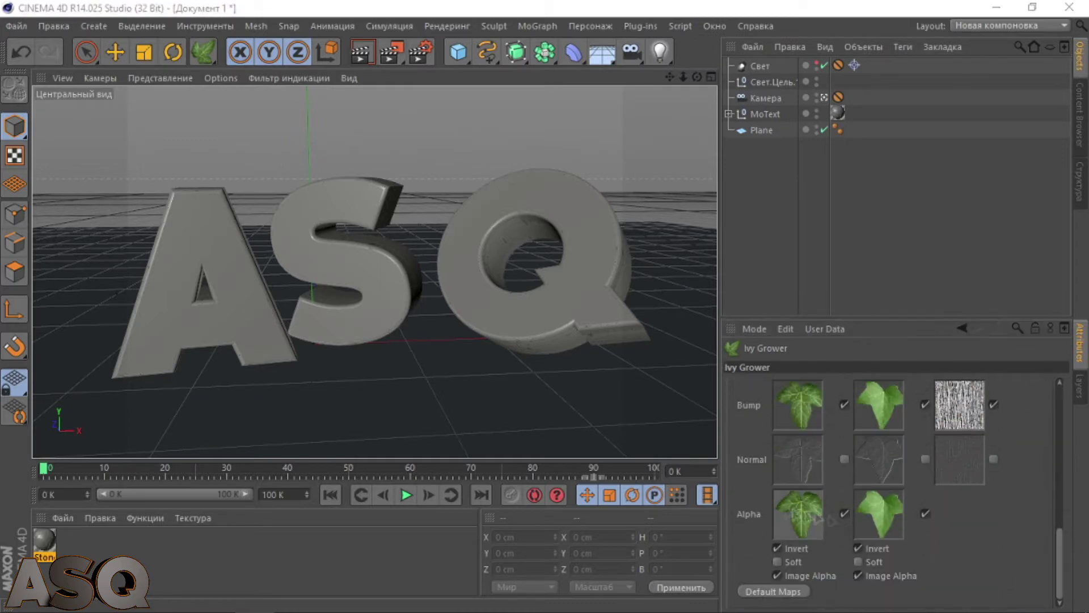
double_click(272, 211)
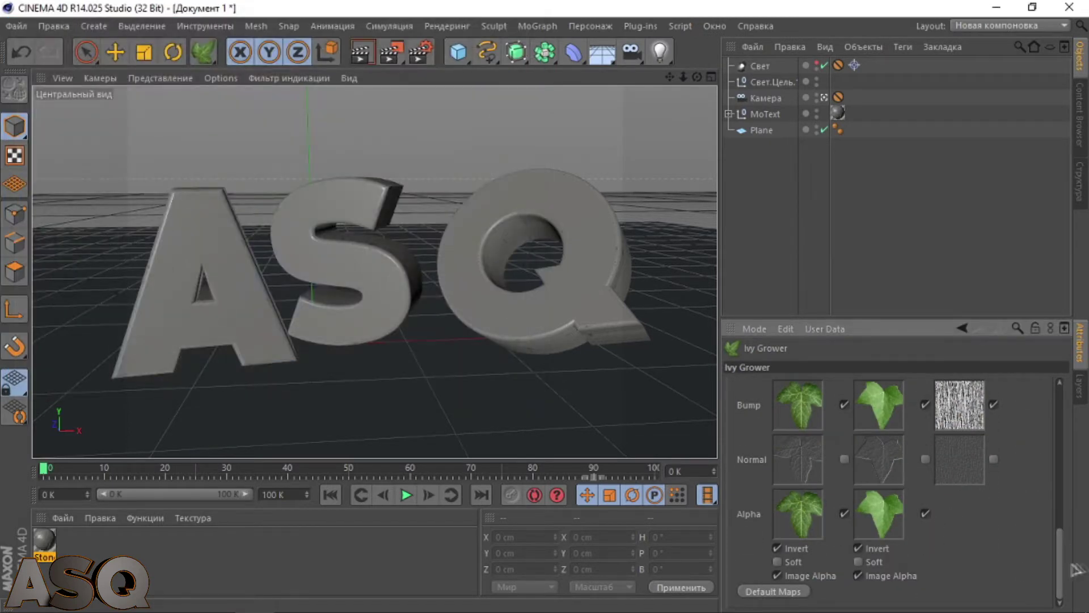
Step: Save the project to the desktop as Документ 1.c4d and open the saved file
left_click(16, 27)
left_click(35, 165)
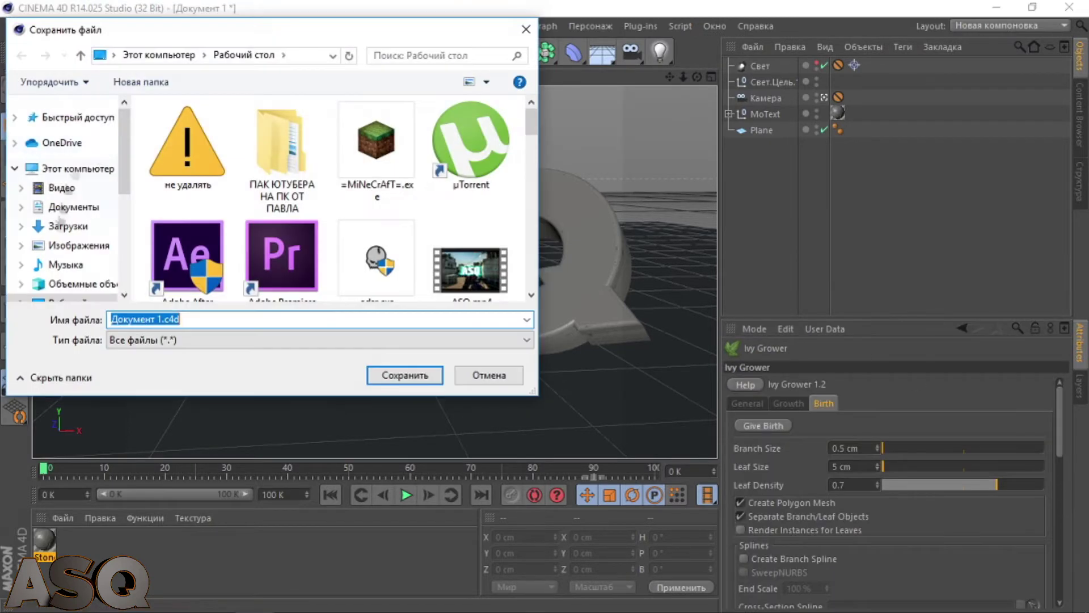
left_click(406, 376)
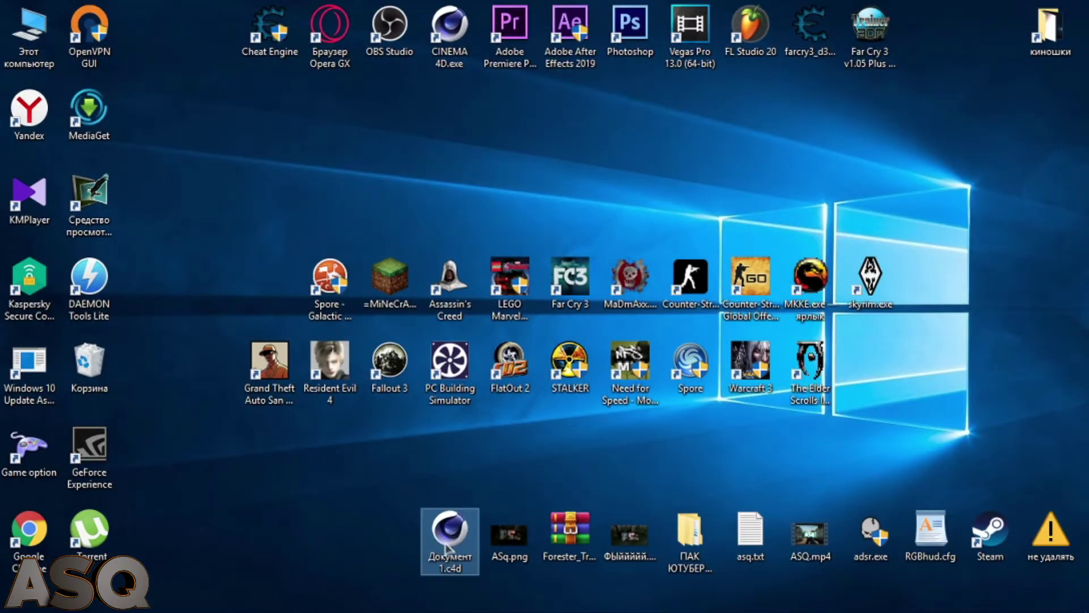
double_click(448, 539)
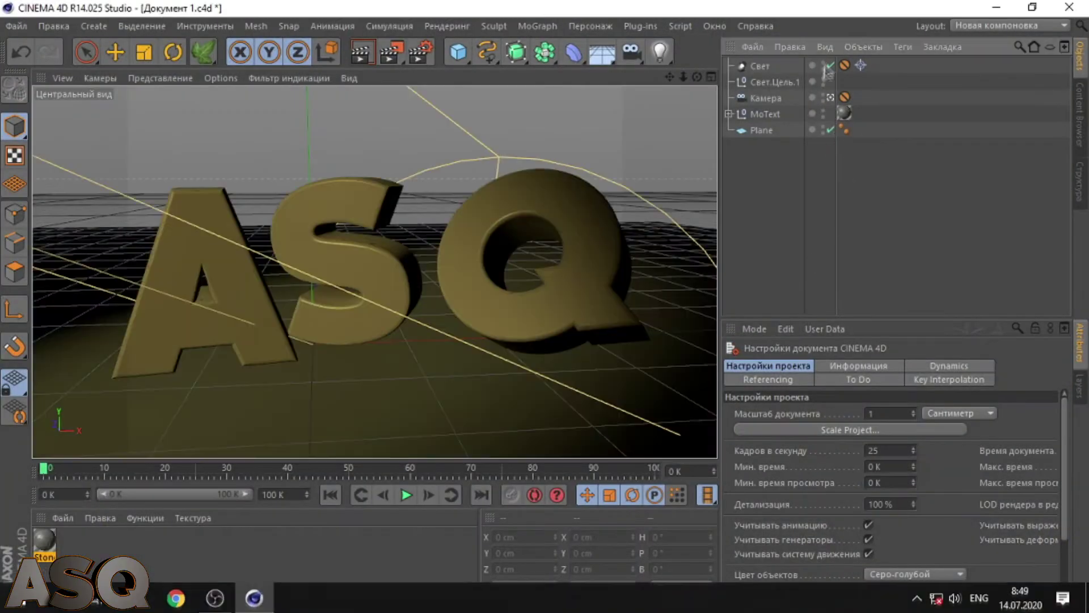
Step: Add a Forester Rock object to the scene from the Forester plugin
left_click(640, 26)
left_click(901, 124)
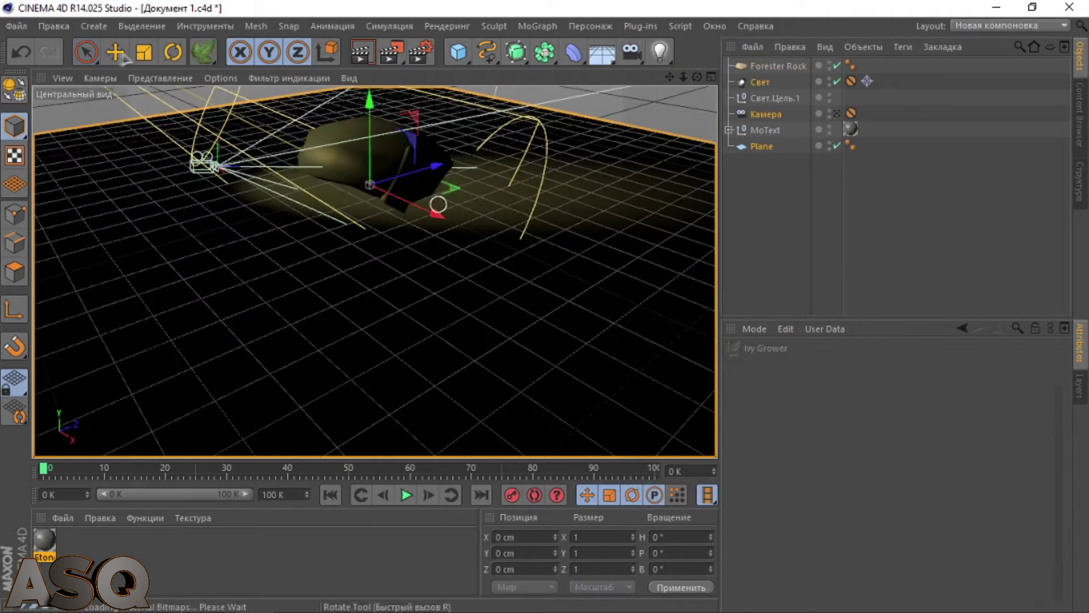
Step: Move the Forester Rock beside the letters to about X 618 cm and apply its rock material
key("e")
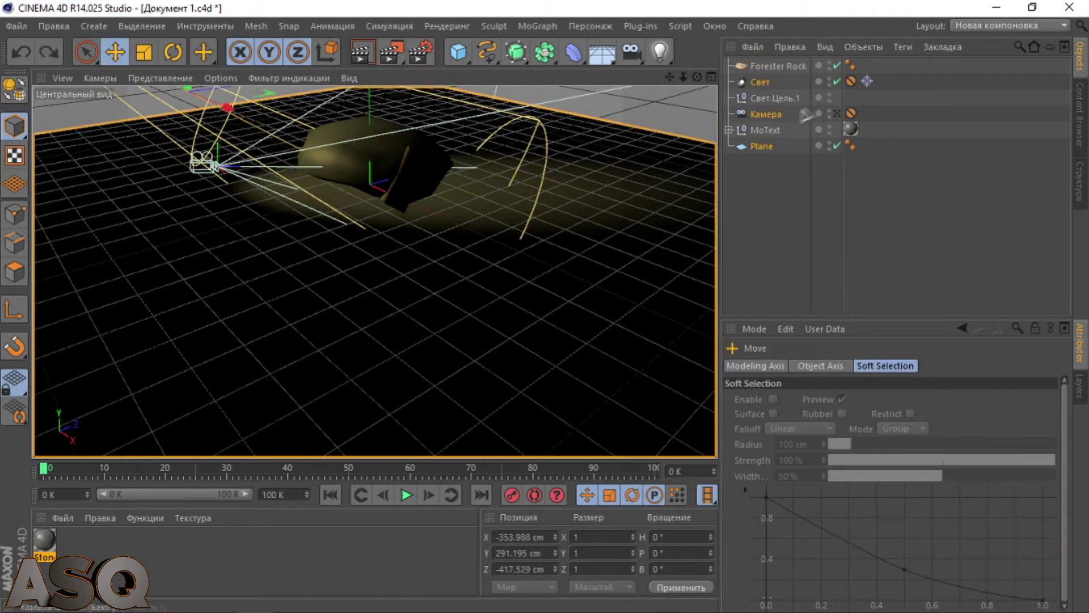
left_click(778, 66)
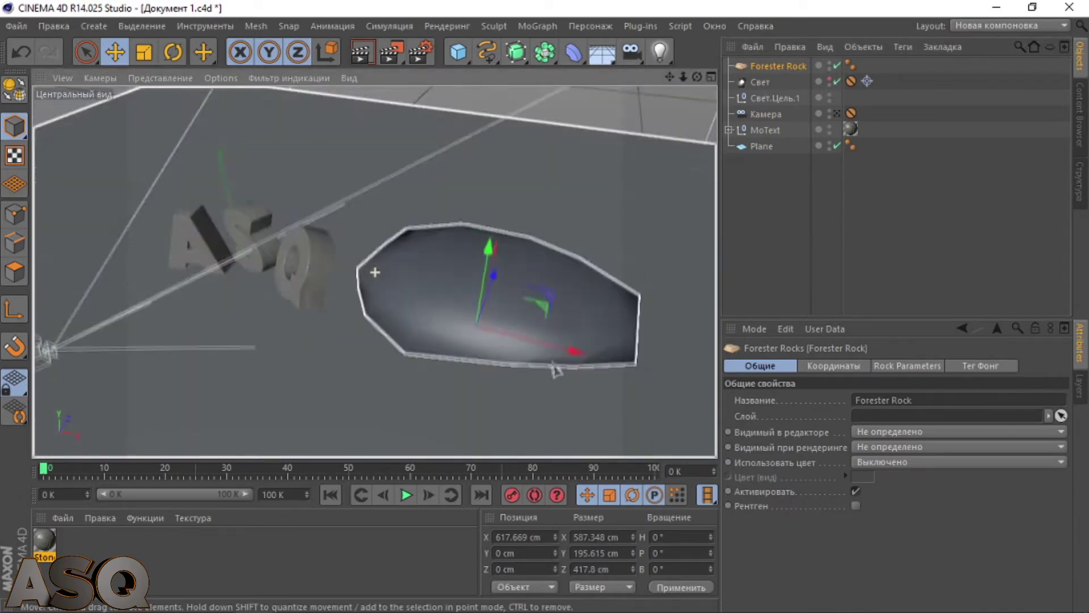
left_click(834, 365)
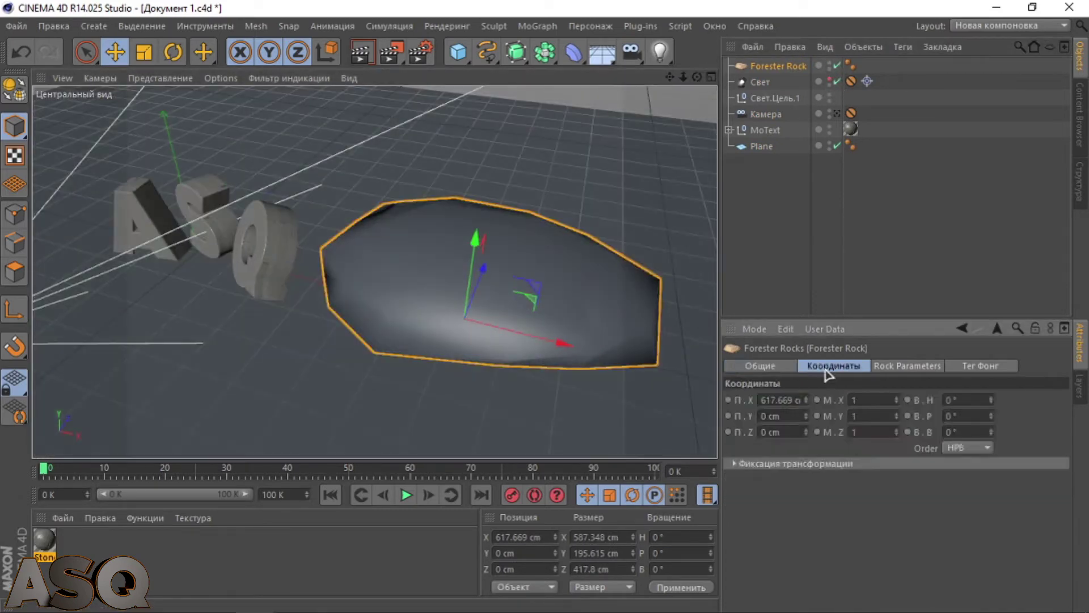
left_click(907, 365)
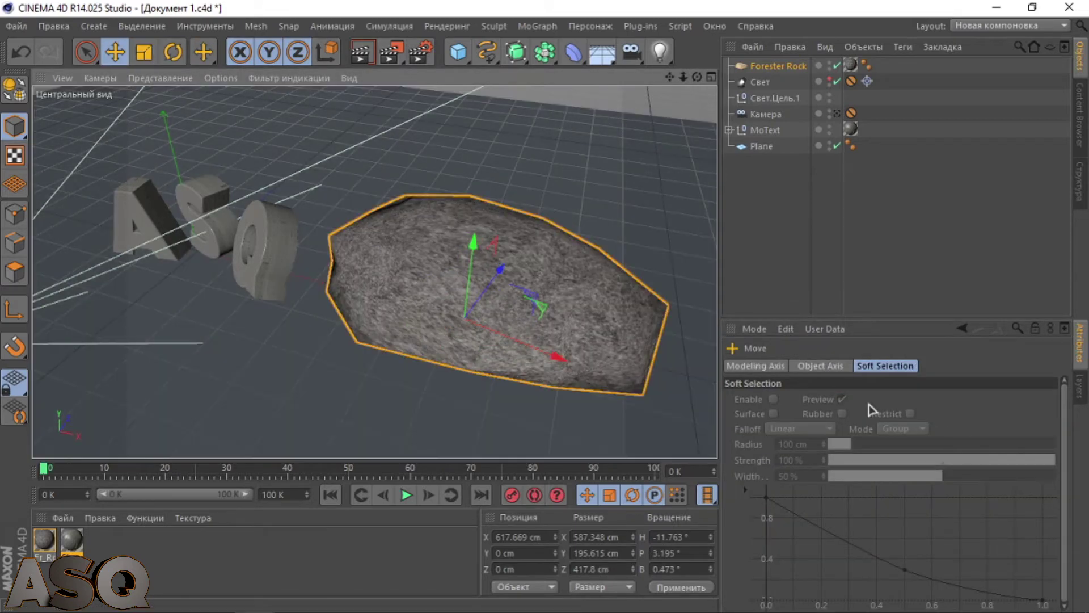
left_click(821, 365)
left_click(884, 365)
Step: Reduce the rock's size to 0.59, move it behind the letter Q and rotate it
left_click(624, 318)
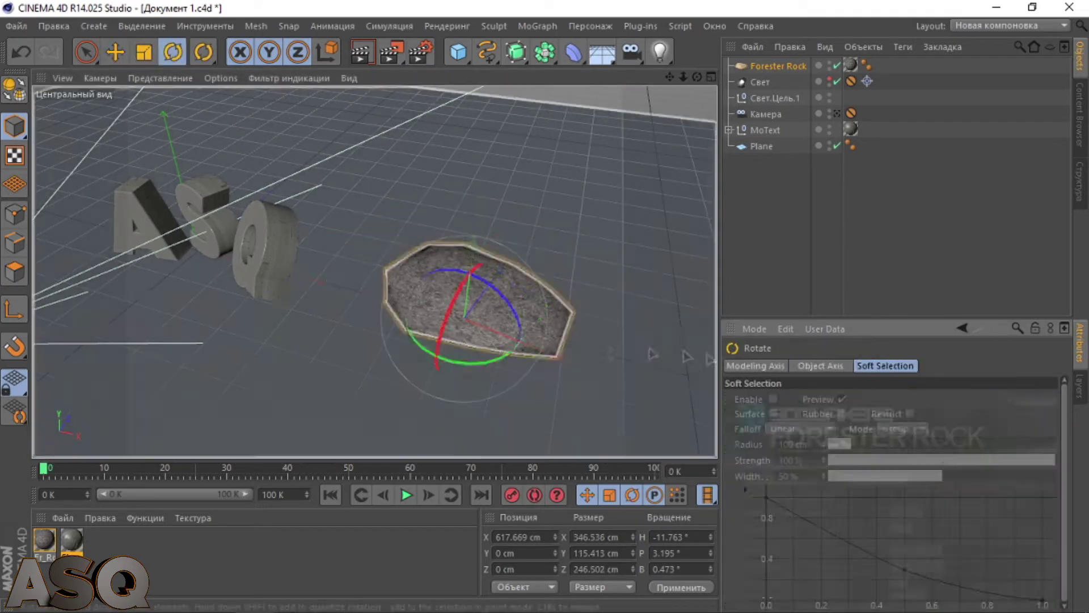
key("e")
scroll(378, 270, "up", 5)
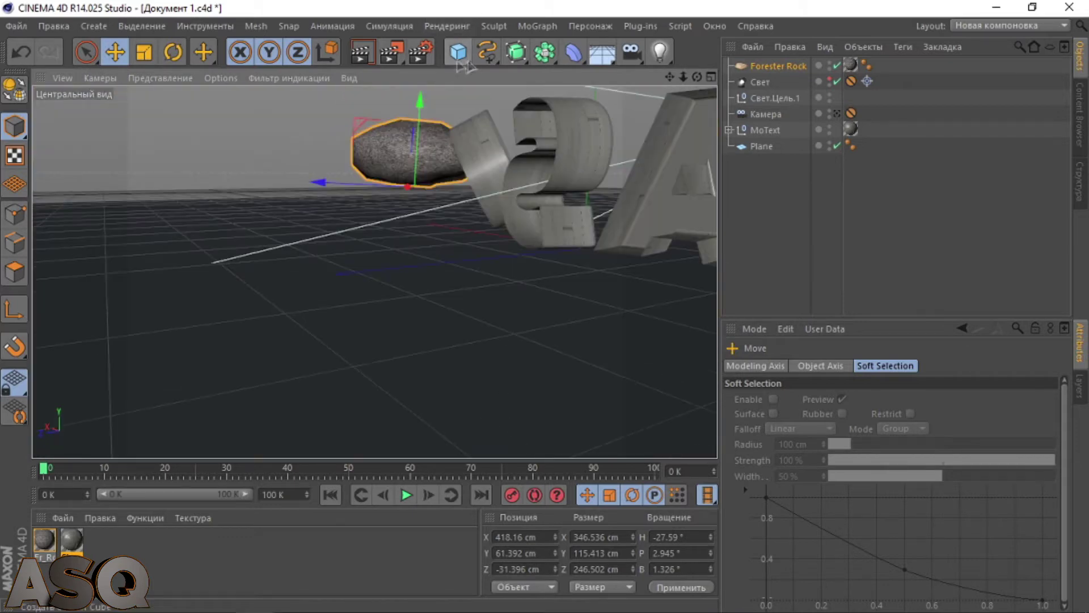
key("F4")
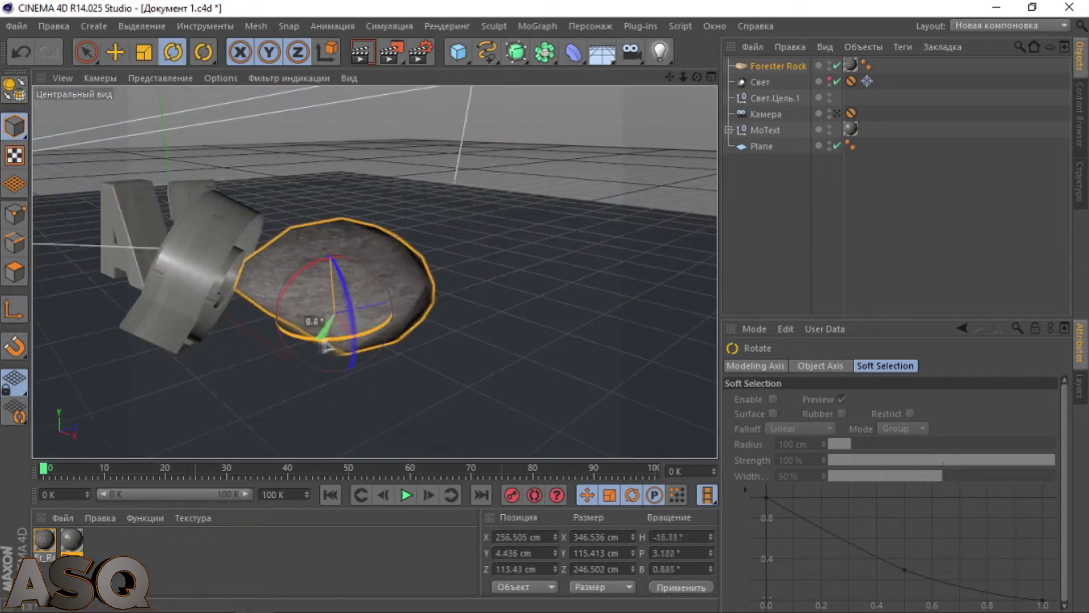
left_click_drag(324, 347, 250, 341)
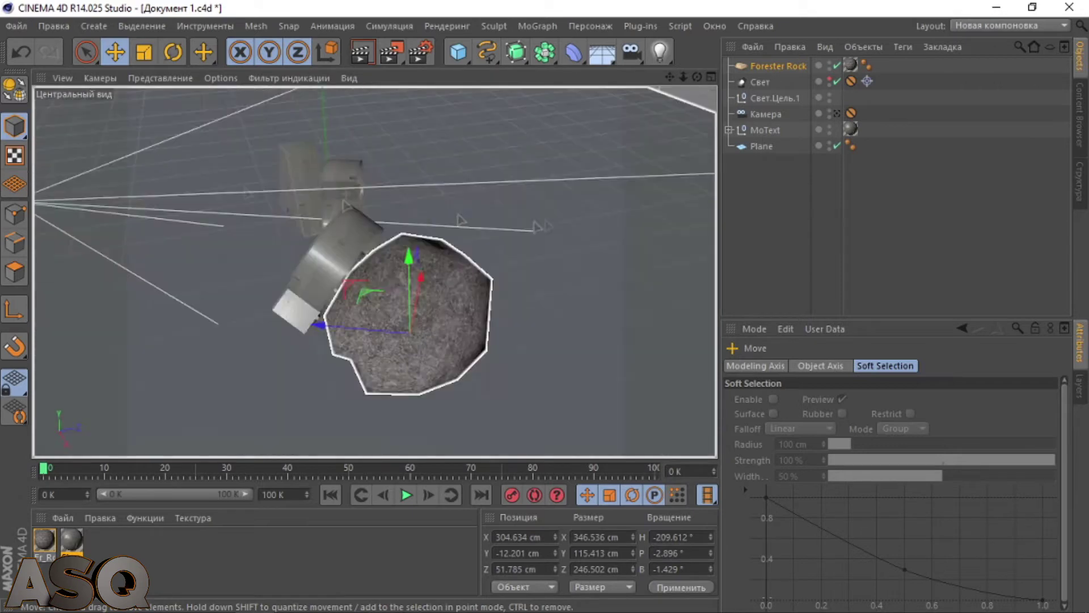
Step: Nest the Forester Rock under the MoText object and hide the camera in the viewport
left_click_drag(778, 66, 766, 130)
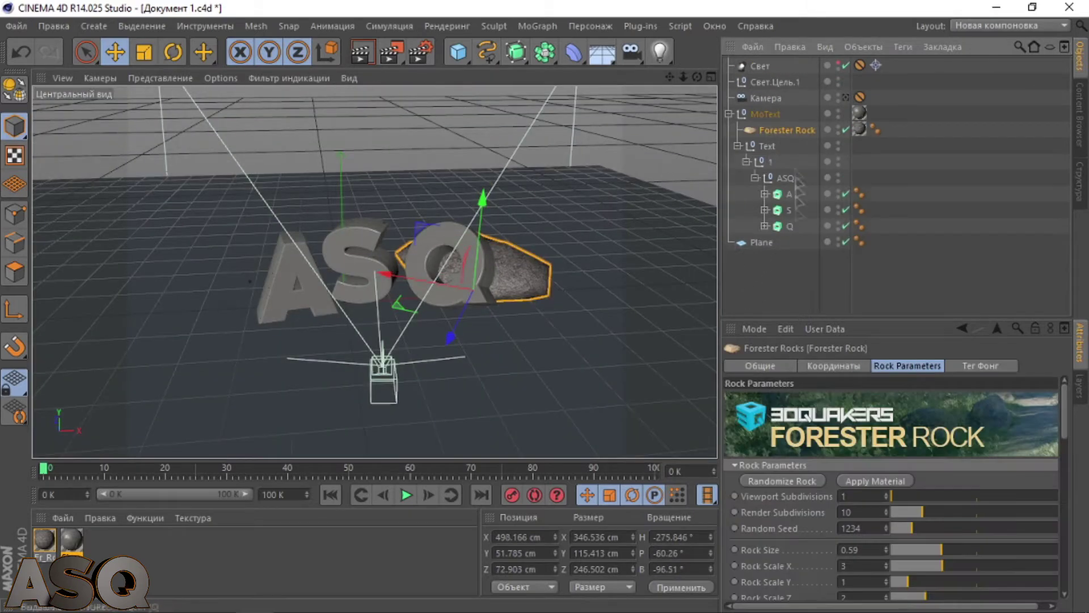
left_click(797, 262)
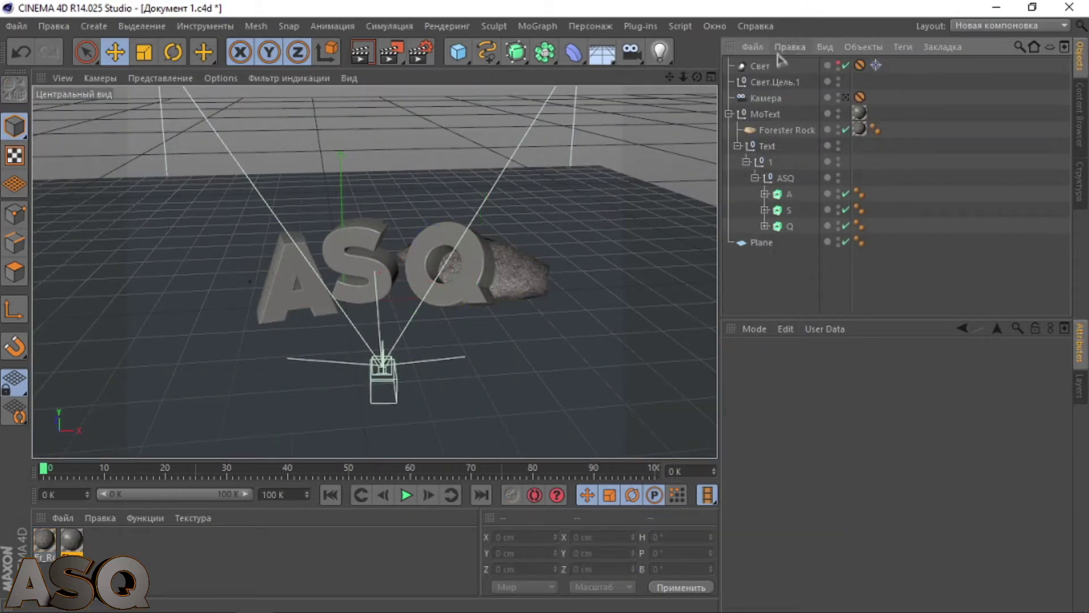
left_click(842, 101)
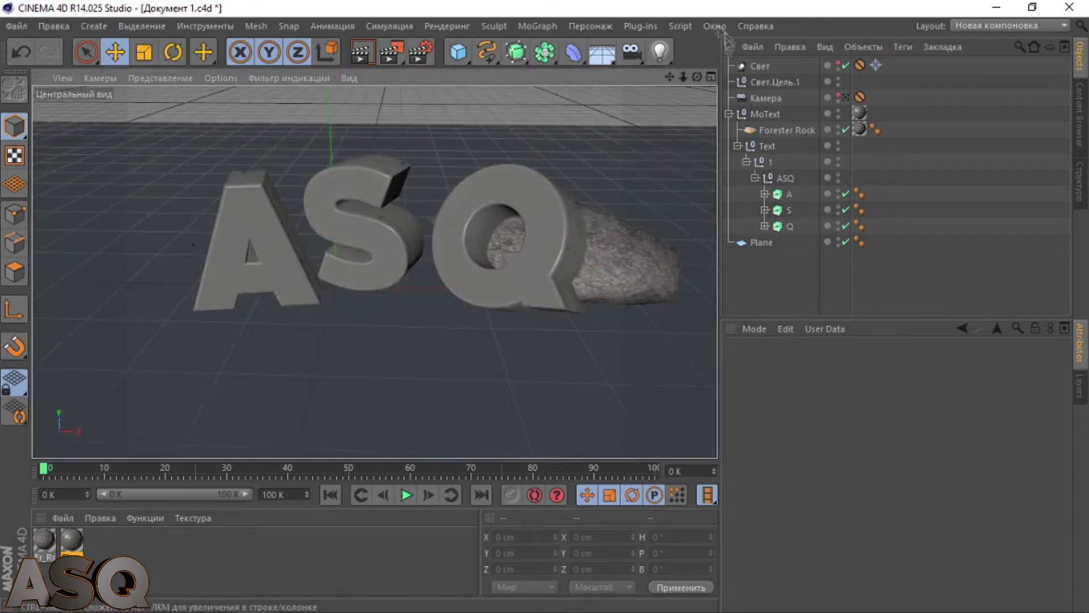
Step: Add a MultiFlora grass object to the scene from the Forester plugin
left_click(640, 26)
mouse_move(688, 72)
left_click(872, 125)
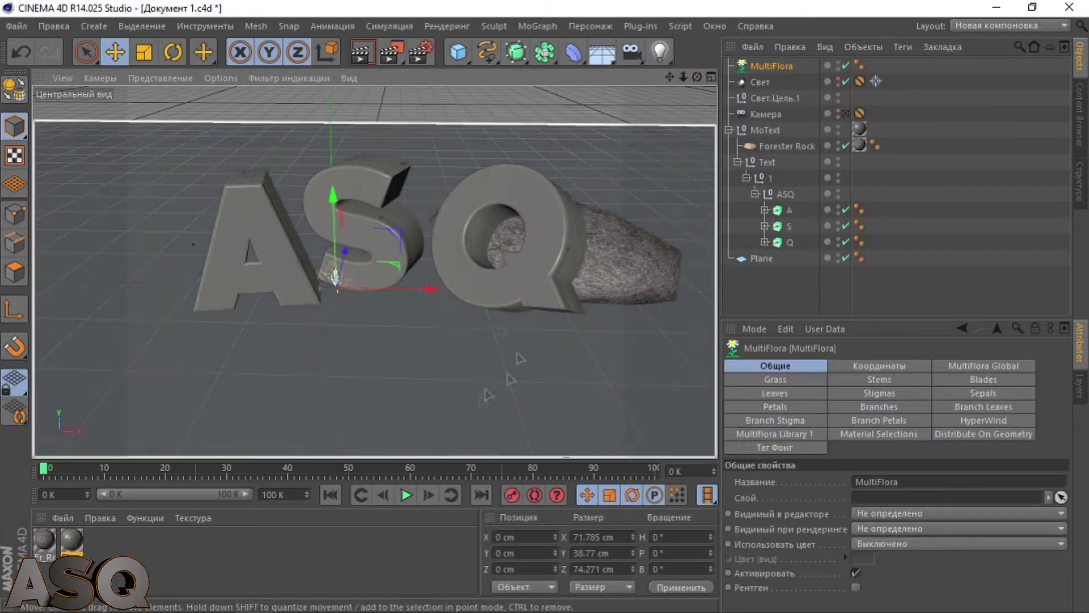
left_click(754, 259)
left_click(772, 68)
Step: Place copies of the grass clump between the S and Q and around the base of the S
left_click_drag(506, 289, 489, 288, "ctrl")
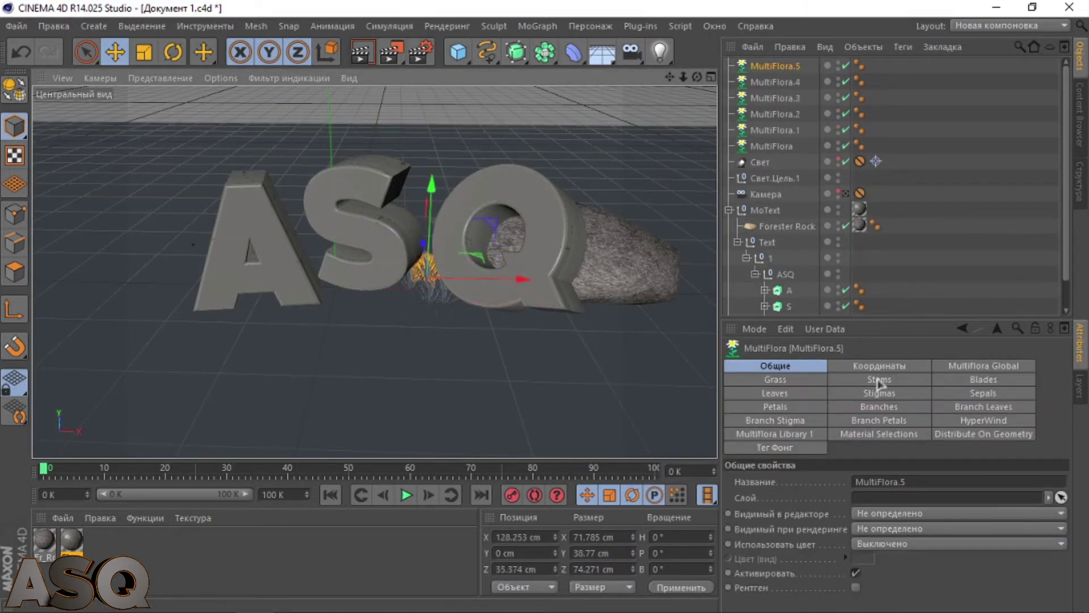
left_click(772, 147)
left_click_drag(520, 291, 413, 305, "ctrl")
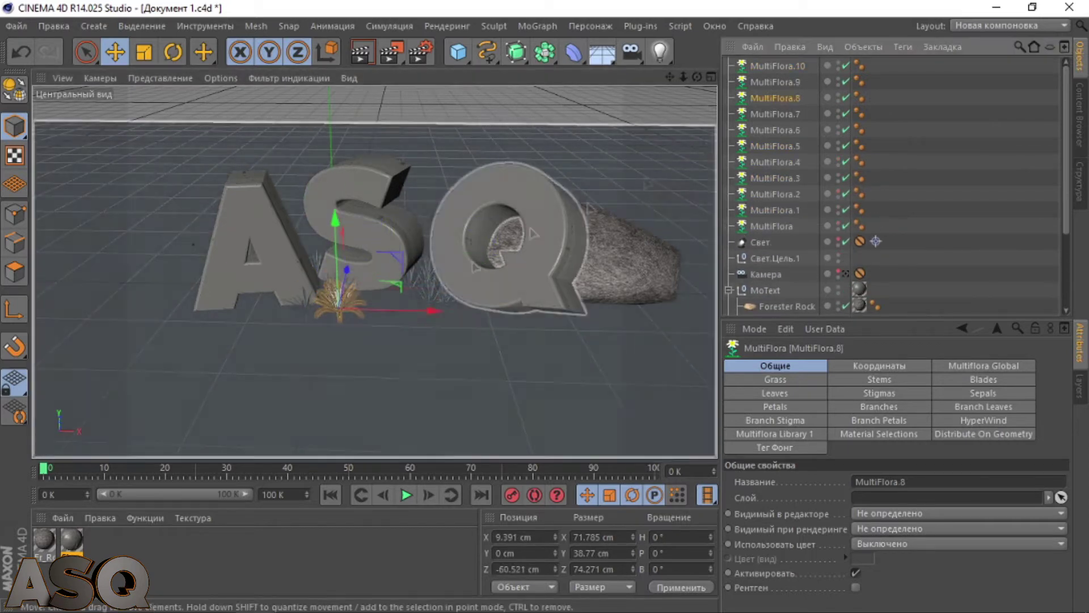
Step: Reposition grass clumps around the S and place another copy at about X 82 cm, Z -45 cm
left_click(375, 275)
left_click(299, 296)
left_click_drag(320, 279, 327, 266)
left_click_drag(401, 313, 483, 315, "ctrl")
left_click_drag(483, 315, 443, 307, "alt")
left_click_drag(429, 272, 440, 262)
Step: Render the viewport to check the grass around the letters and switch back to the camera view
left_click_drag(415, 221, 444, 208, "alt")
key("ctrl+r")
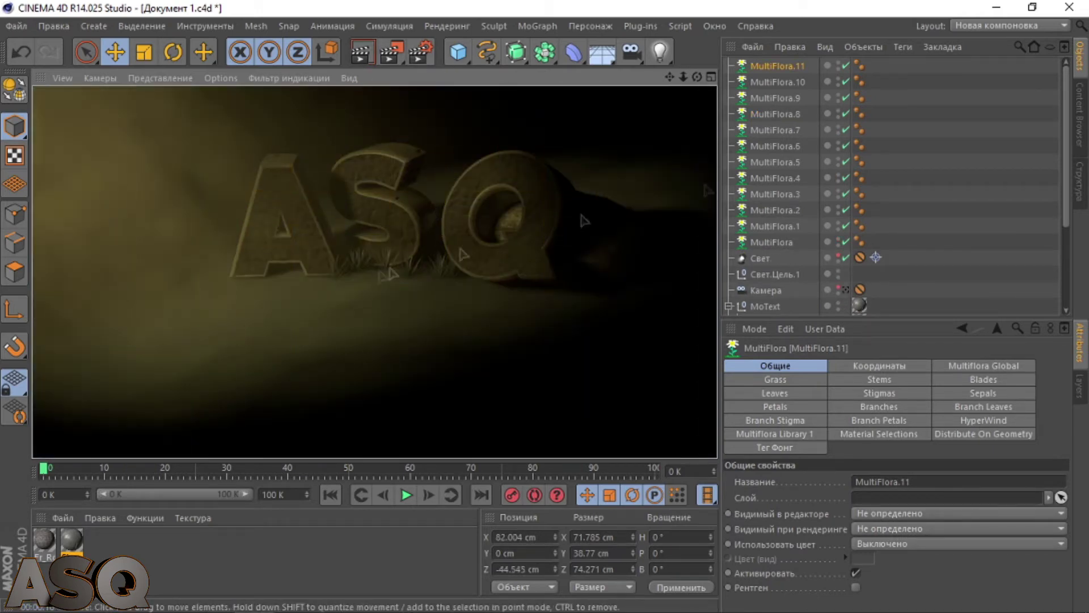
left_click(845, 290)
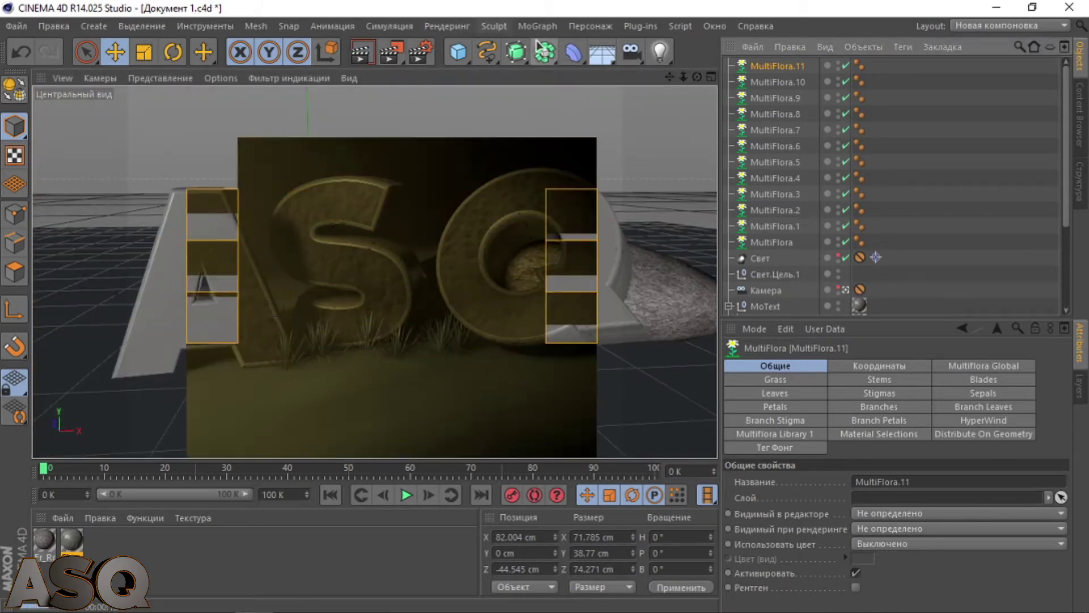
Step: Copy the grass clump repeatedly along the bases of the letters A and S
left_click(792, 69)
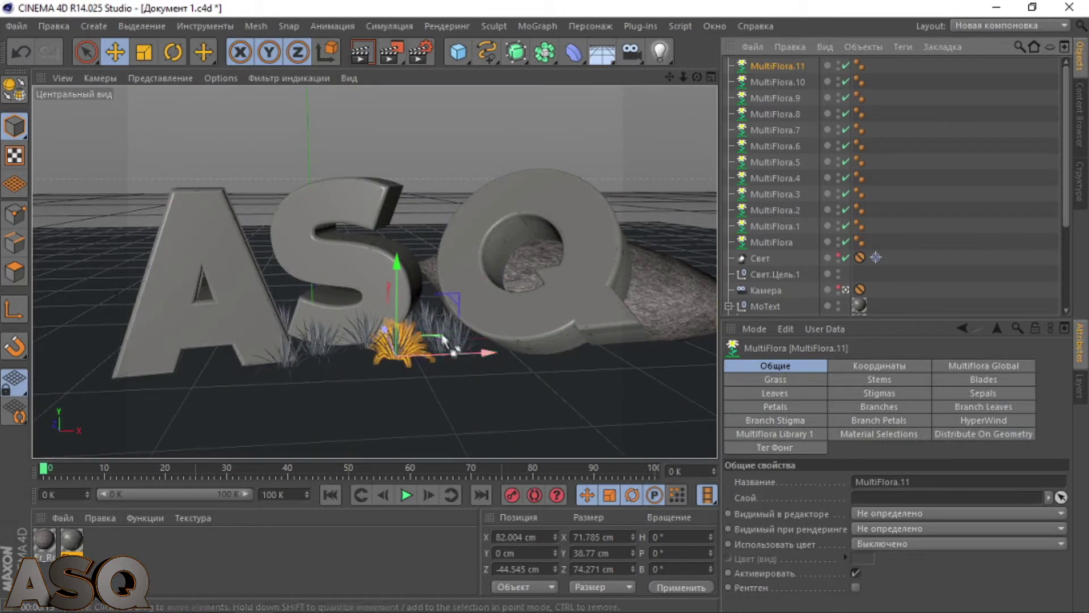
left_click_drag(450, 342, 255, 375, "ctrl")
key("ctrl+z")
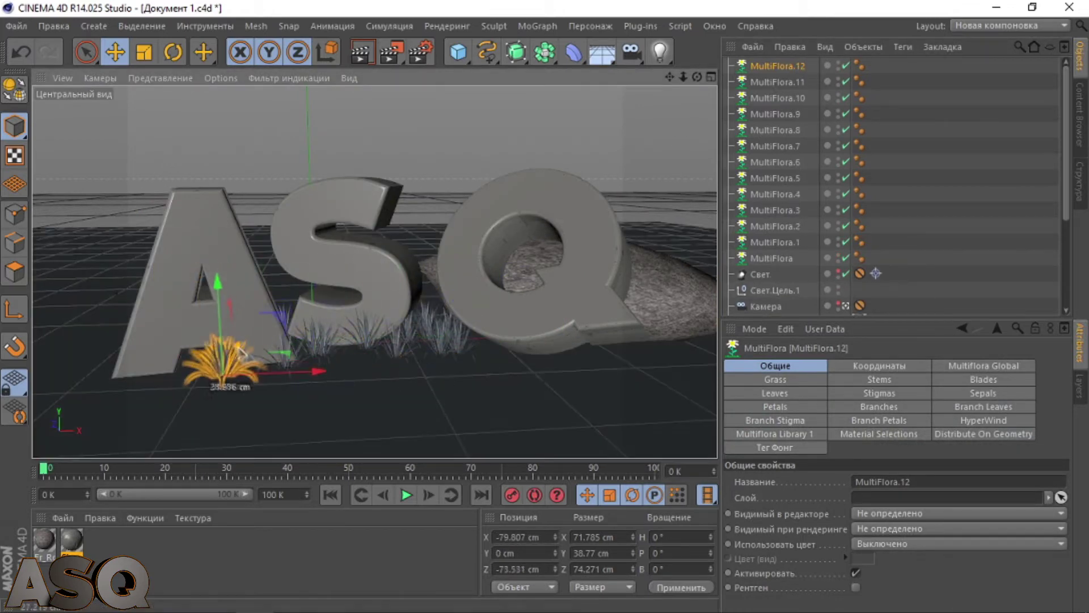
left_click_drag(326, 375, 226, 347, "ctrl")
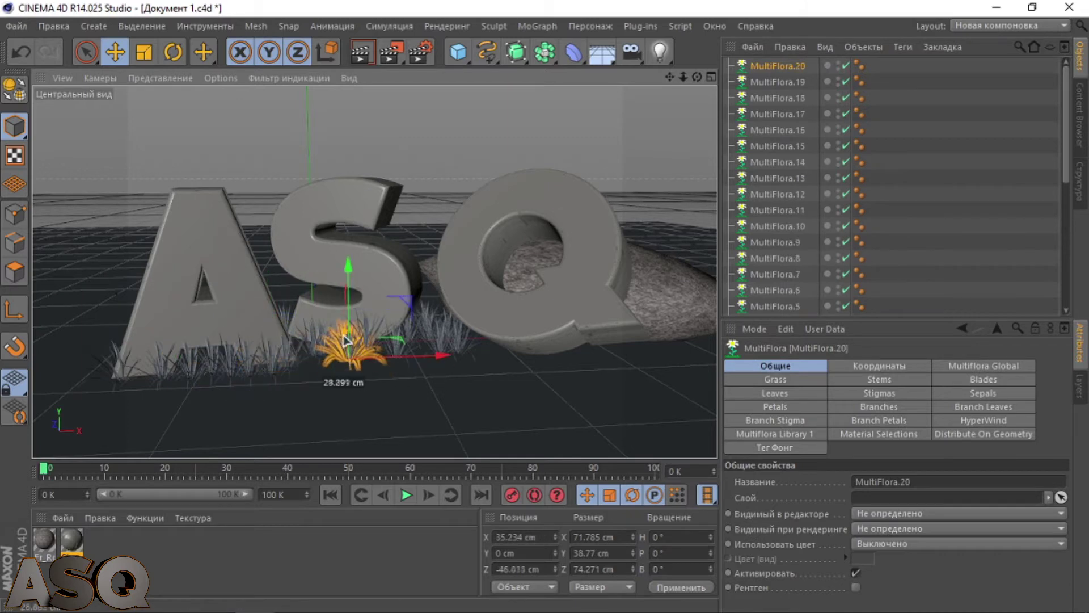
Step: Select the remaining MultiFlora clumps, nest them under MultiFlora.22 and collapse the group
scroll(781, 116, "down", 7)
left_click(779, 115)
scroll(780, 115, "up", 7)
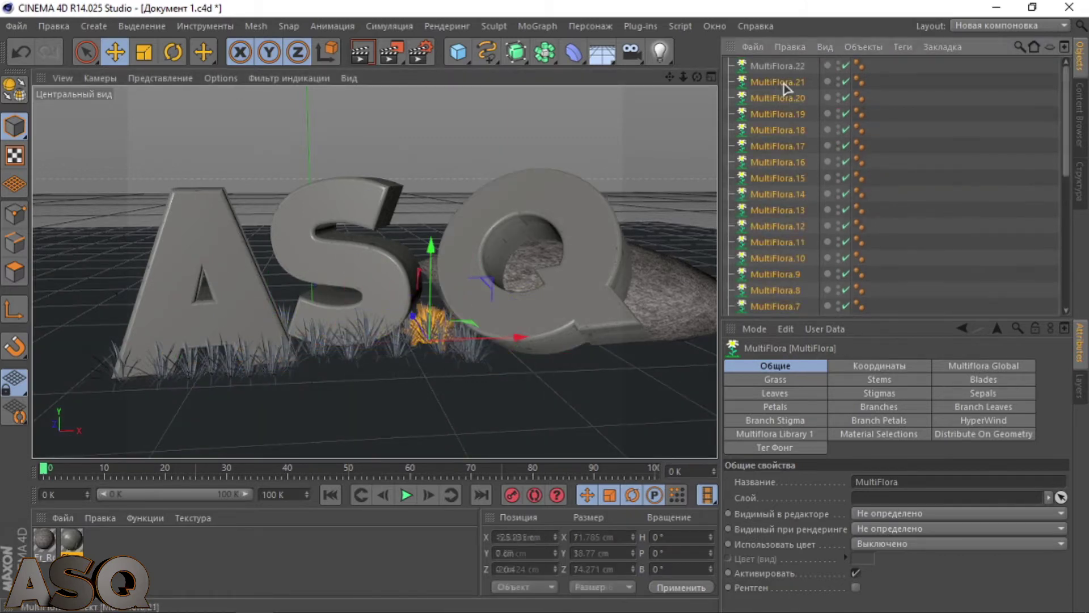
left_click(784, 84, "shift")
left_click_drag(784, 84, 777, 67)
left_click(730, 66)
left_click(791, 306)
Step: Add another MultiFlora object from the Forester plugin and review its blade and distribution settings
left_click(641, 26)
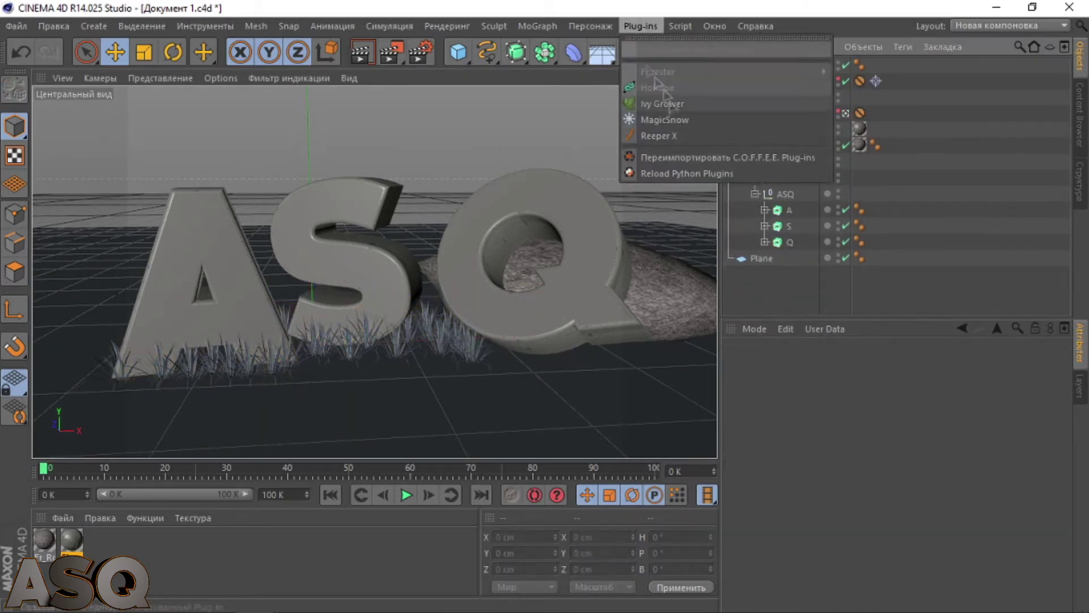
left_click(880, 124)
left_click(983, 366)
left_click(983, 379)
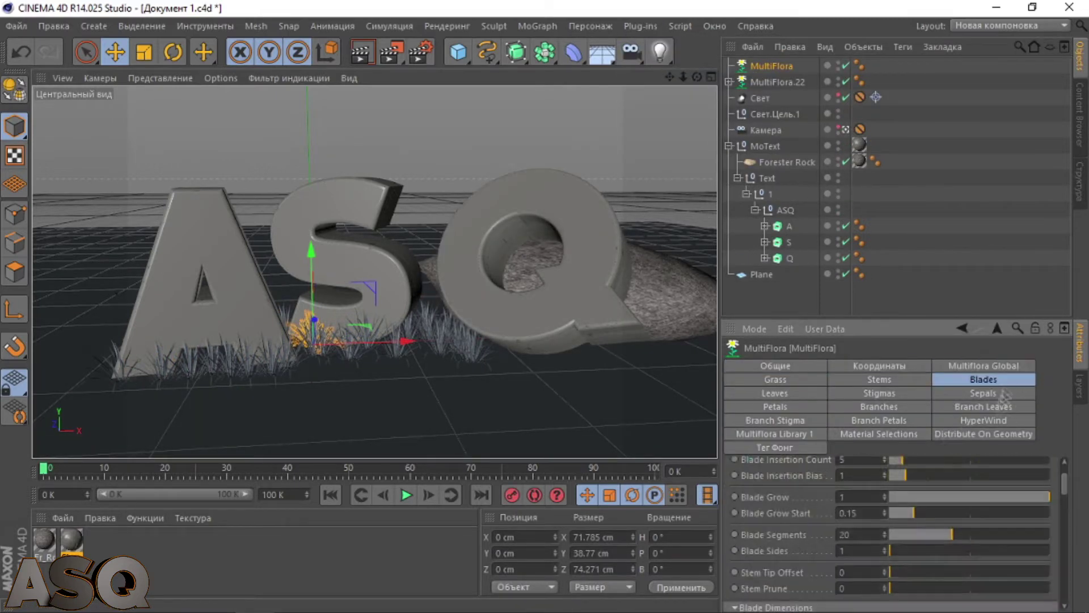
left_click(983, 434)
left_click(905, 394)
left_click_drag(794, 407, 794, 393)
left_click(805, 367)
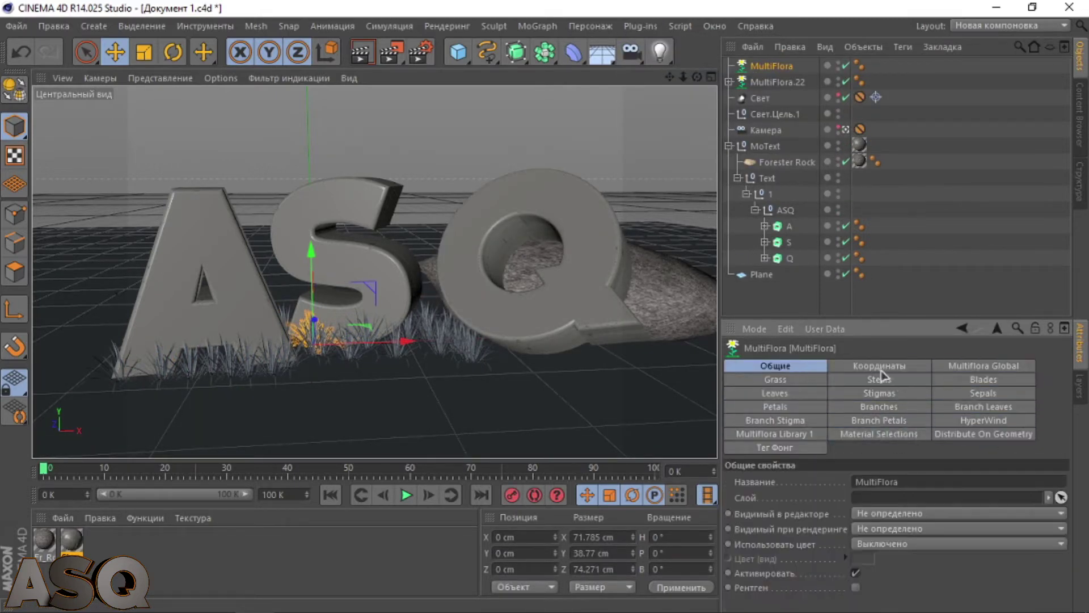
Step: Randomize the new MultiFlora's shape and move it between the S and Q, to about X 123 cm
left_click(967, 366)
left_click(971, 562)
left_click_drag(376, 346, 409, 321)
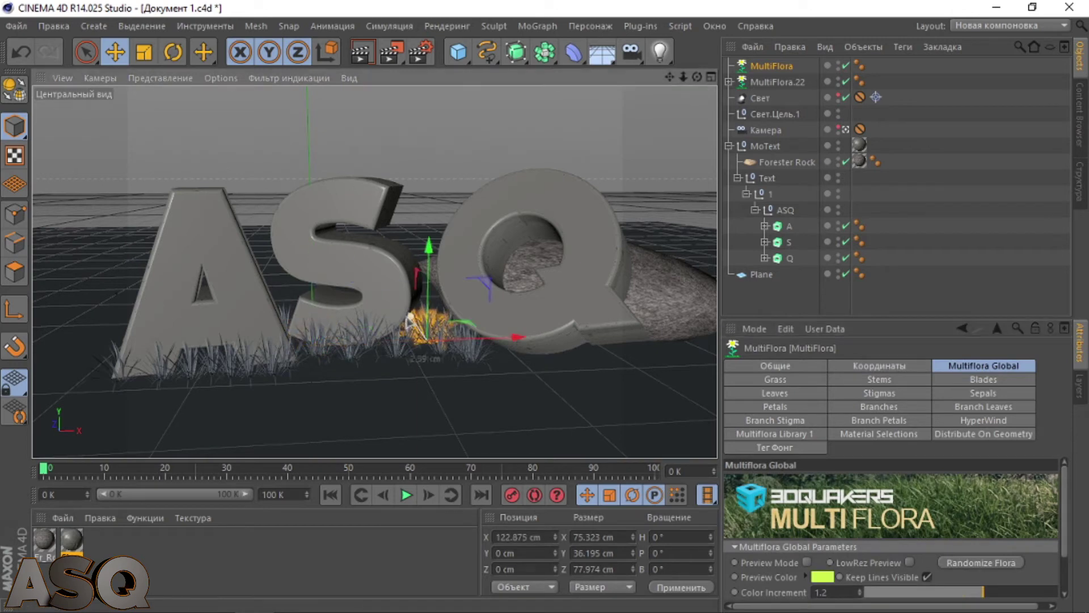
Step: Copy the randomized grass clump repeatedly along the base of the letter Q
left_click_drag(533, 366, 598, 363, "ctrl")
left_click_drag(599, 363, 686, 363, "ctrl")
left_click(776, 83)
left_click_drag(579, 339, 566, 333, "ctrl")
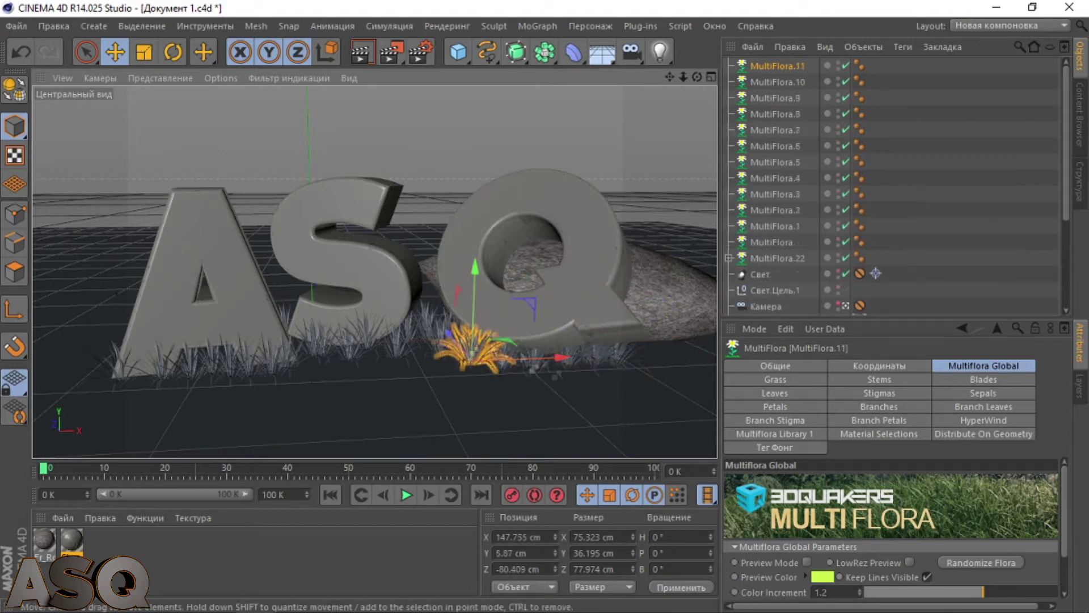
Step: Render the camera view to check the grass along all three letters
left_click(479, 414)
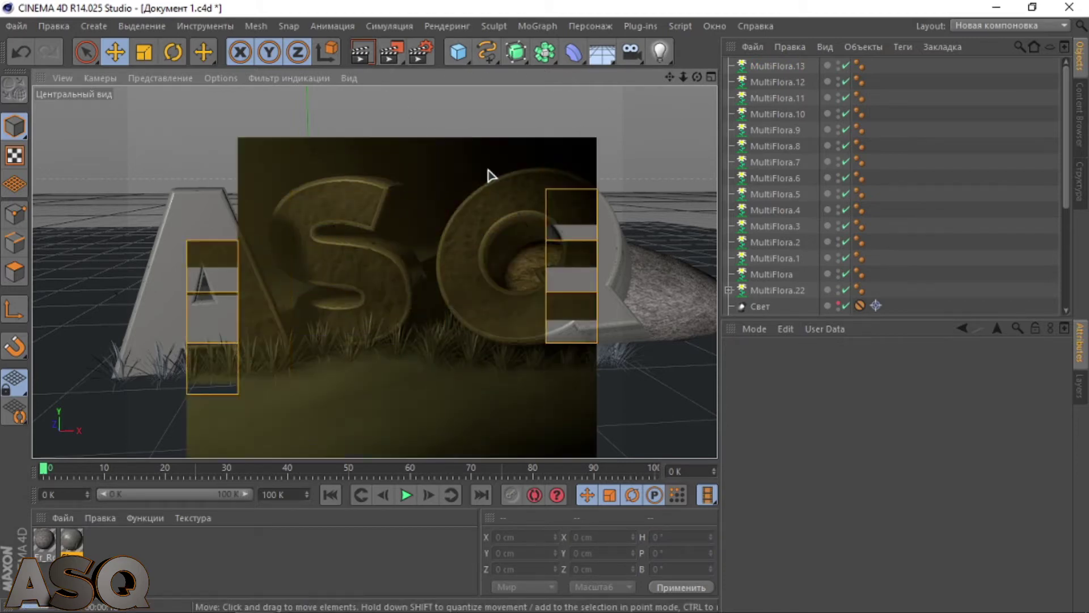
scroll(783, 198, "down", 5)
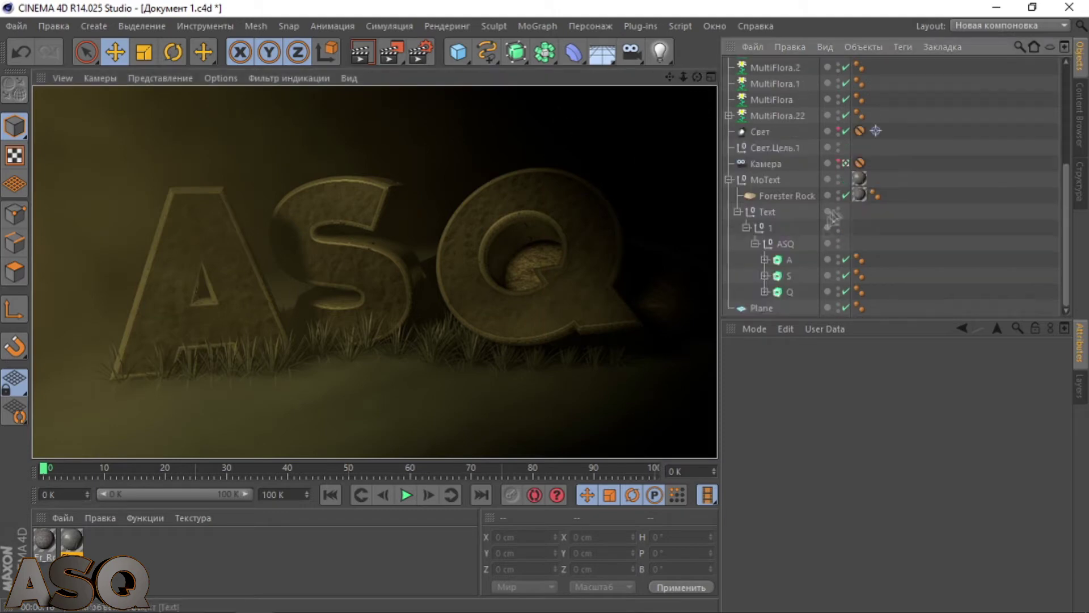
scroll(783, 199, "up", 5)
Step: Nest the new grass clumps under MultiFlora.13 and put that group inside MultiFlora.22
left_click(771, 274)
left_click(794, 81, "shift")
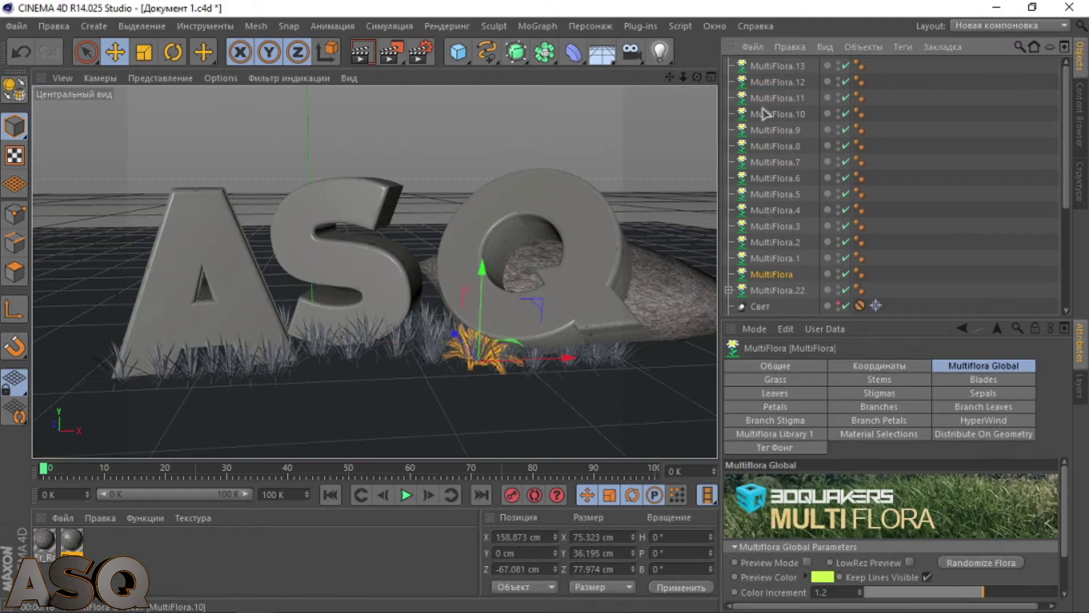
left_click(729, 66)
left_click_drag(780, 66, 781, 84)
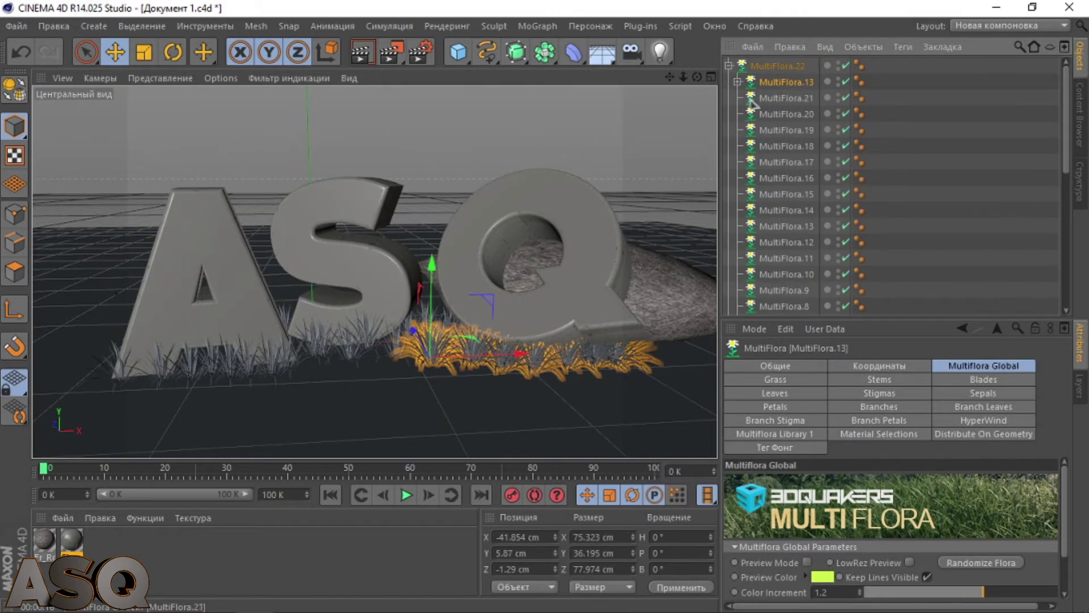
left_click(767, 278)
Step: Look through the Content Browser's material folders, including fabric, luminance and metal, for a grass material
left_click(1082, 102)
double_click(870, 128)
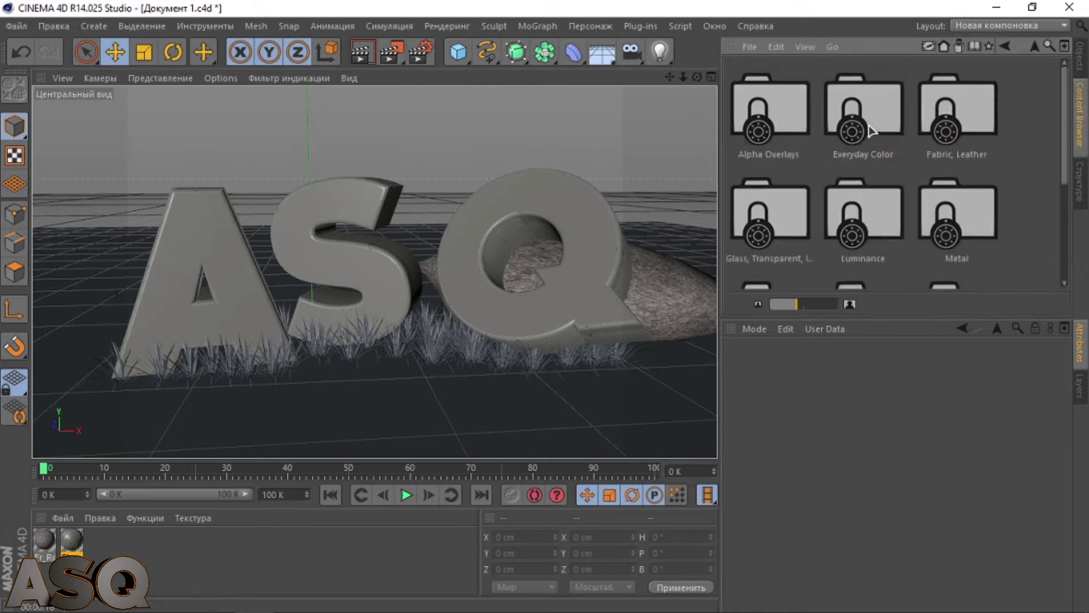
double_click(781, 122)
left_click(1006, 48)
double_click(868, 121)
scroll(868, 147, "down", 20)
scroll(868, 170, "up", 20)
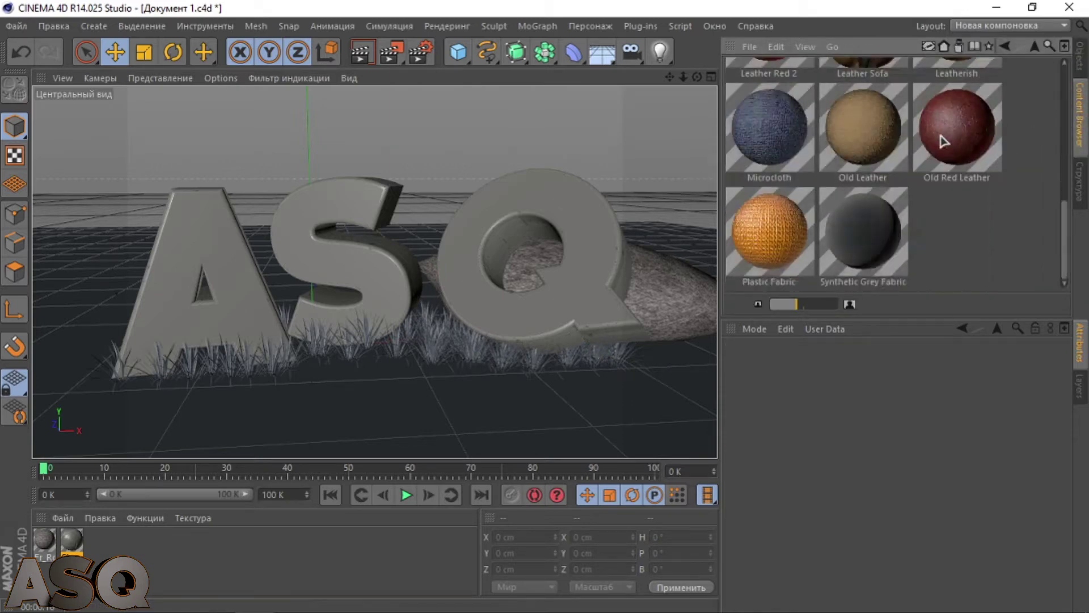
scroll(845, 211, "down", 5)
left_click(1005, 48)
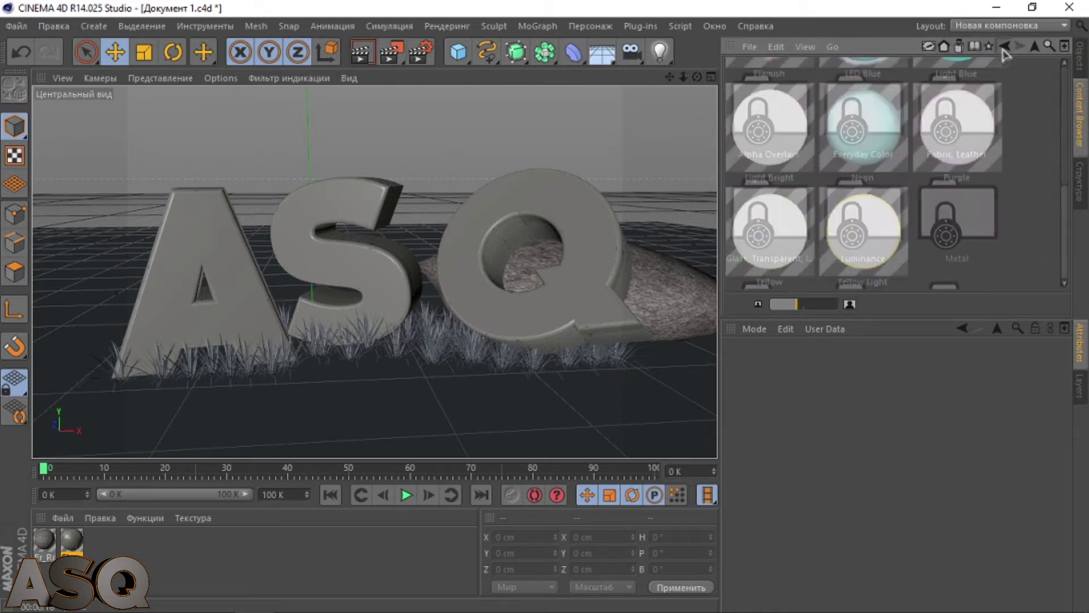
double_click(953, 212)
scroll(948, 209, "down", 5)
Step: Find the Grass material in the material library and load it into the project
left_click(1005, 48)
scroll(874, 215, "down", 3)
left_click(772, 226)
double_click(772, 226)
scroll(953, 122, "down", 8)
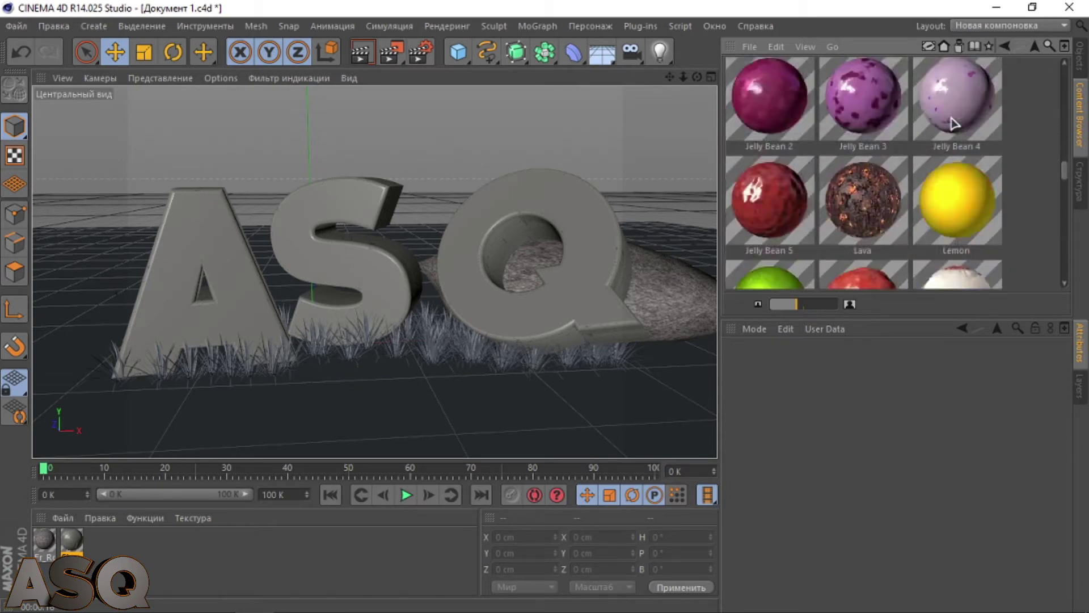
scroll(953, 122, "up", 4)
scroll(888, 195, "down", 1)
double_click(874, 130)
Step: Try applying the Grass material to the grass in the viewport and delete the resulting texture tag from MultiFlora.7
left_click(1080, 56)
left_click(779, 66)
left_click_drag(99, 539, 288, 354)
left_click(729, 66)
key("Delete")
scroll(873, 156, "down", 5)
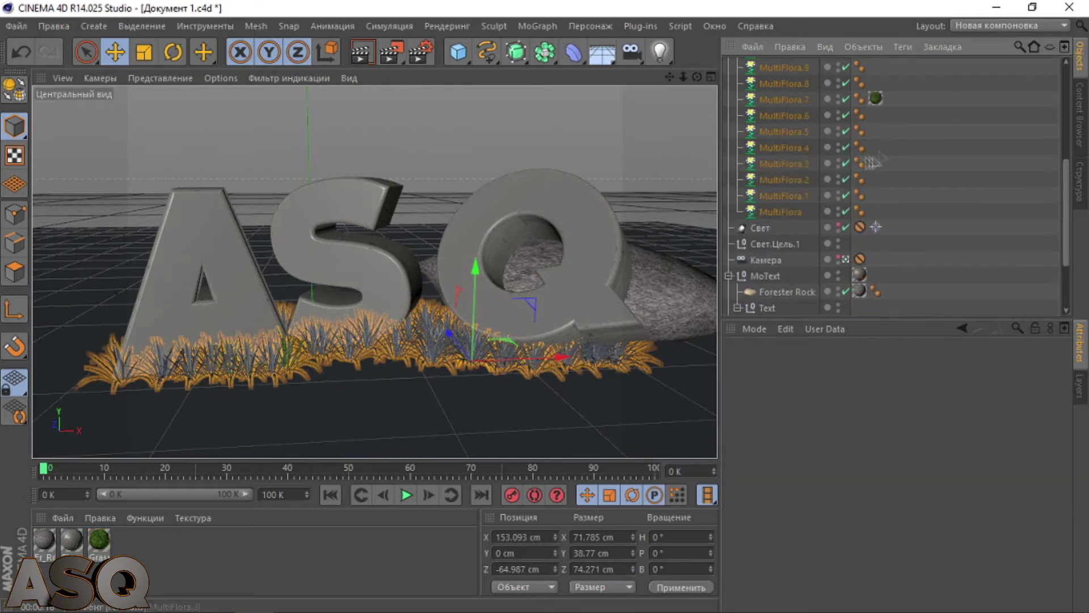
left_click(875, 99)
key("Delete")
Step: Apply the Grass material to the MultiFlora.1 clump inside the grass group
scroll(868, 114, "up", 5)
scroll(765, 128, "up", 2)
left_click_drag(100, 539, 789, 290)
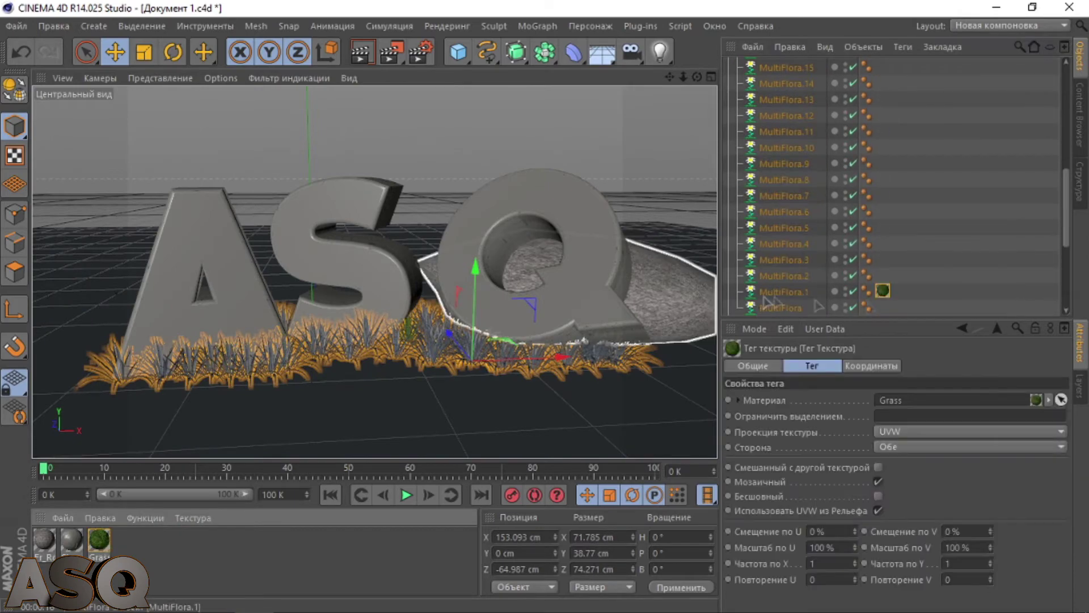
Step: Replace the single texture tag by applying the Grass material to all clumps in the MultiFlora.22 group and render a preview
left_click(883, 290)
key("Delete")
scroll(789, 250, "up", 5)
left_click(805, 246)
scroll(823, 251, "up", 2)
left_click(777, 66, "shift")
left_click_drag(99, 539, 794, 211)
left_click(948, 274)
left_click(737, 82)
left_click(730, 66)
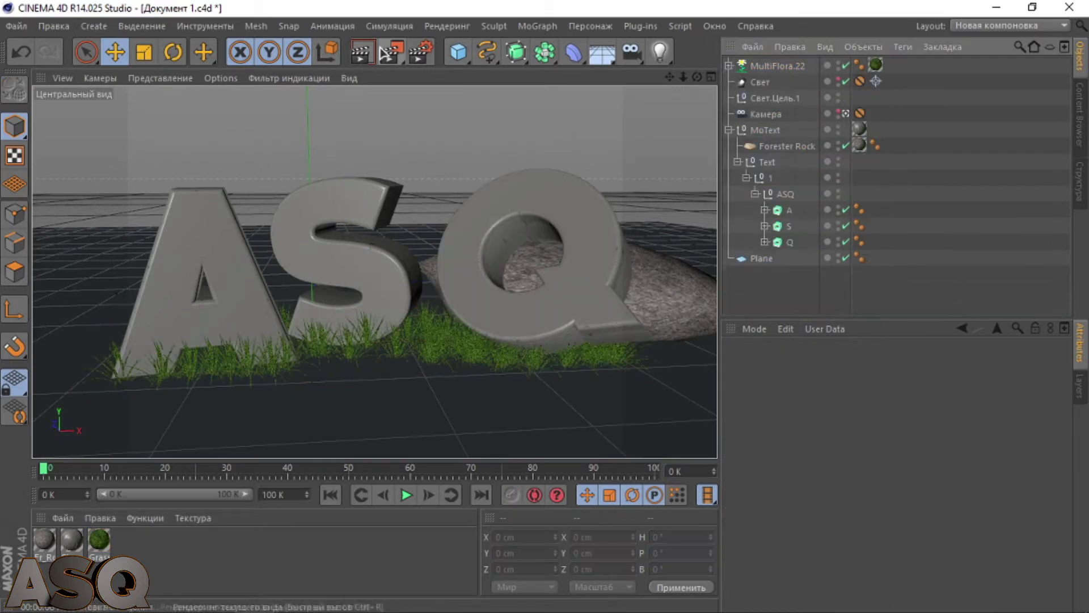
left_click(372, 52)
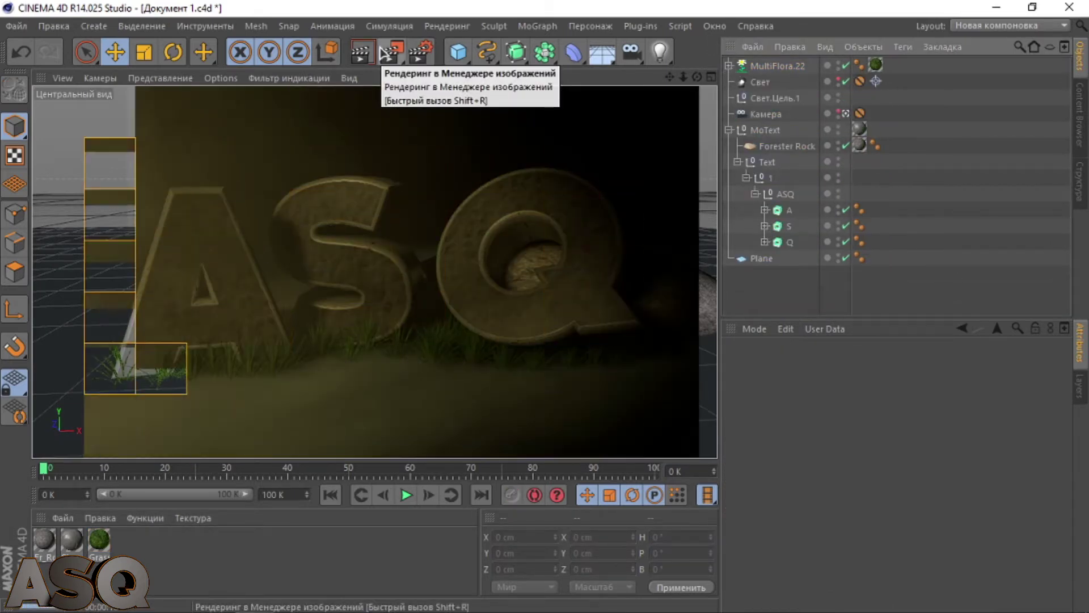
left_click(775, 295)
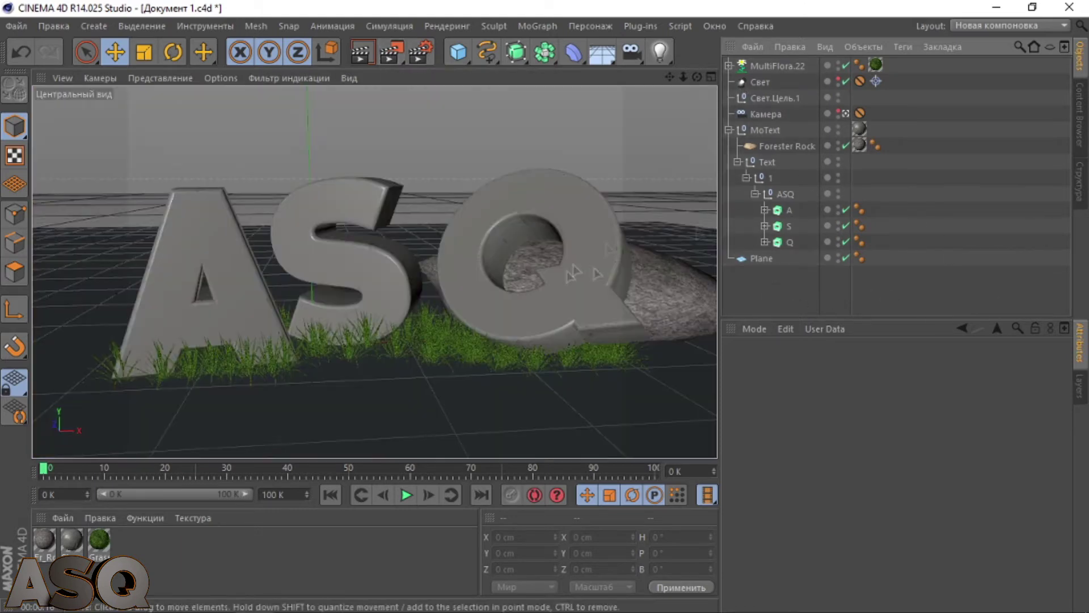
Step: Leave the camera view and duplicate the MultiFlora.22 grass group in front of the letters at about Z -137 cm
left_click(786, 67)
left_click(846, 114)
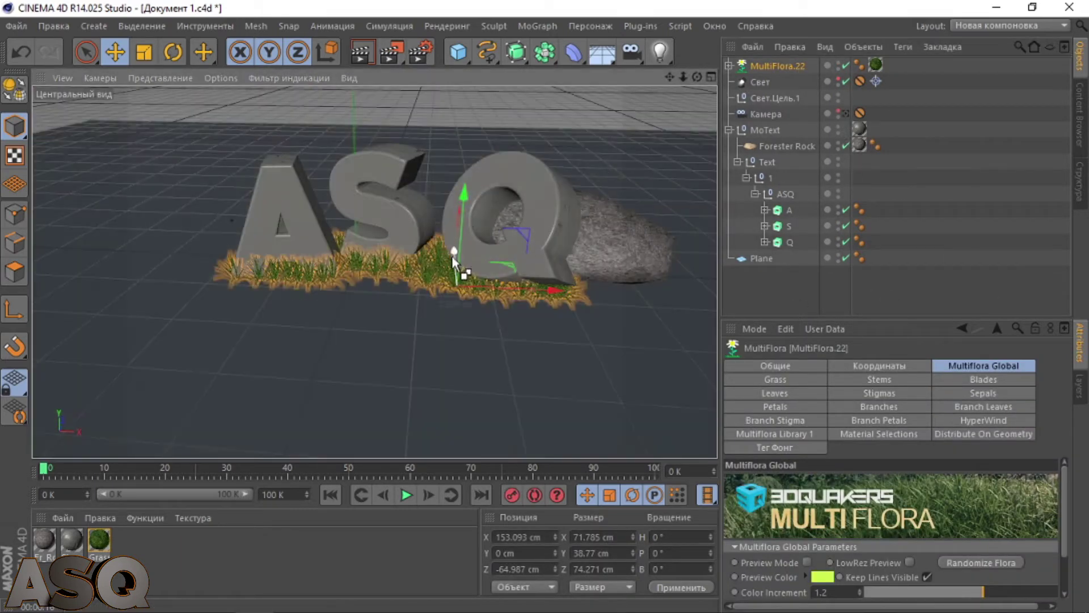
left_click_drag(453, 256, 446, 322)
key("ctrl+z")
left_click_drag(455, 252, 453, 274, "ctrl")
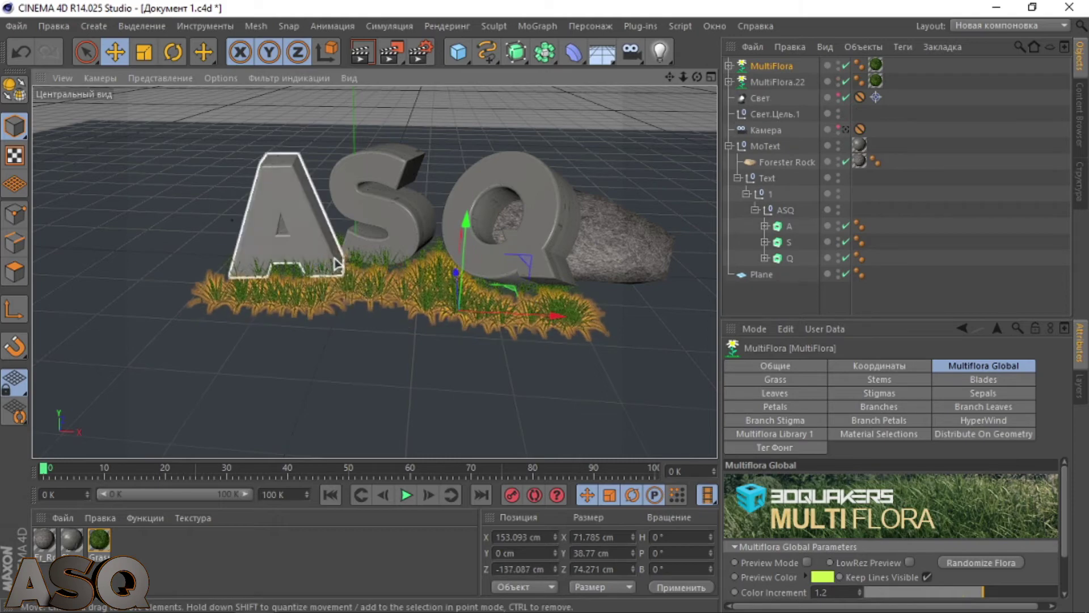
Step: Duplicate the grass group into further rows up to MultiFlora.3 in front of the letters and return to the camera view
left_click_drag(338, 263, 383, 110, "alt")
left_click_drag(298, 146, 343, 148)
key("ctrl+z")
left_click_drag(342, 149, 272, 146, "ctrl")
left_click(846, 178)
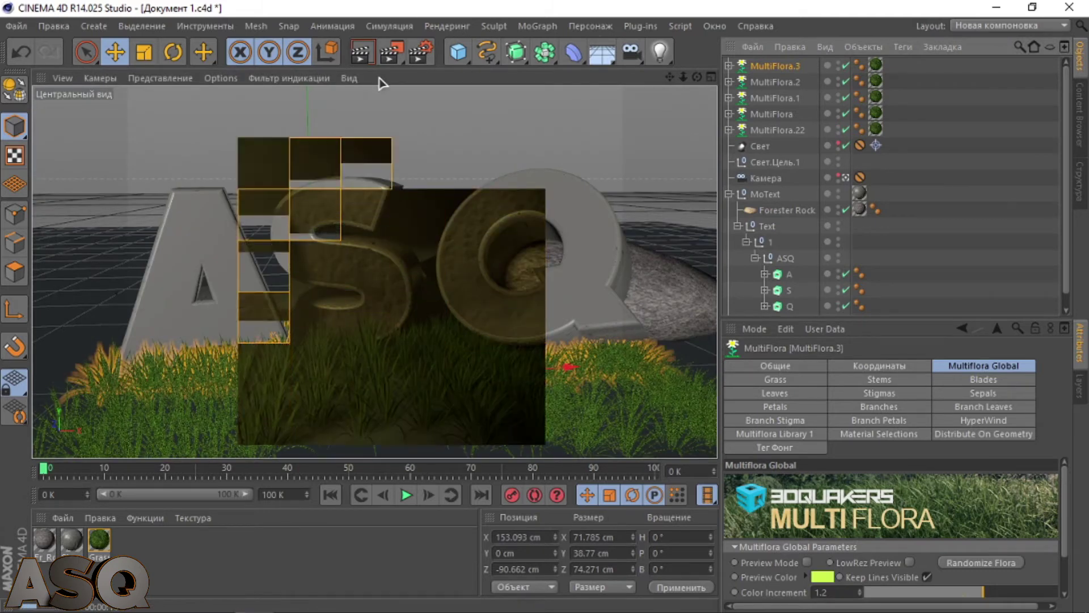
Step: Select the MultiFlora group with all its nested clumps and randomize their flora
left_click(777, 114)
left_click(1009, 566)
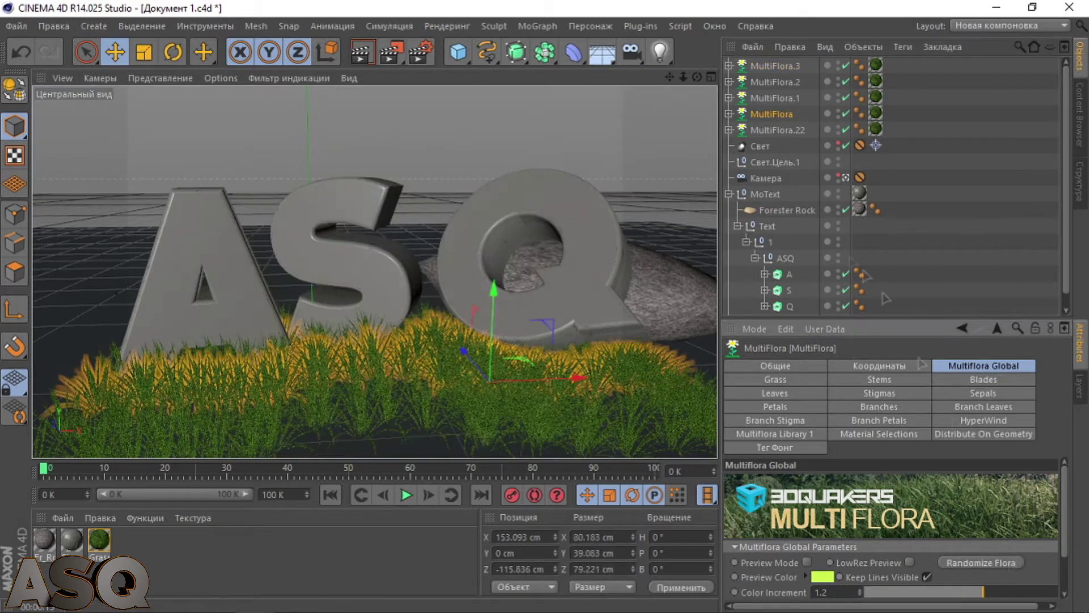
left_click(730, 114)
scroll(792, 220, "down", 12)
scroll(757, 118, "up", 12)
scroll(768, 115, "down", 12)
left_click(769, 116)
scroll(770, 116, "up", 12)
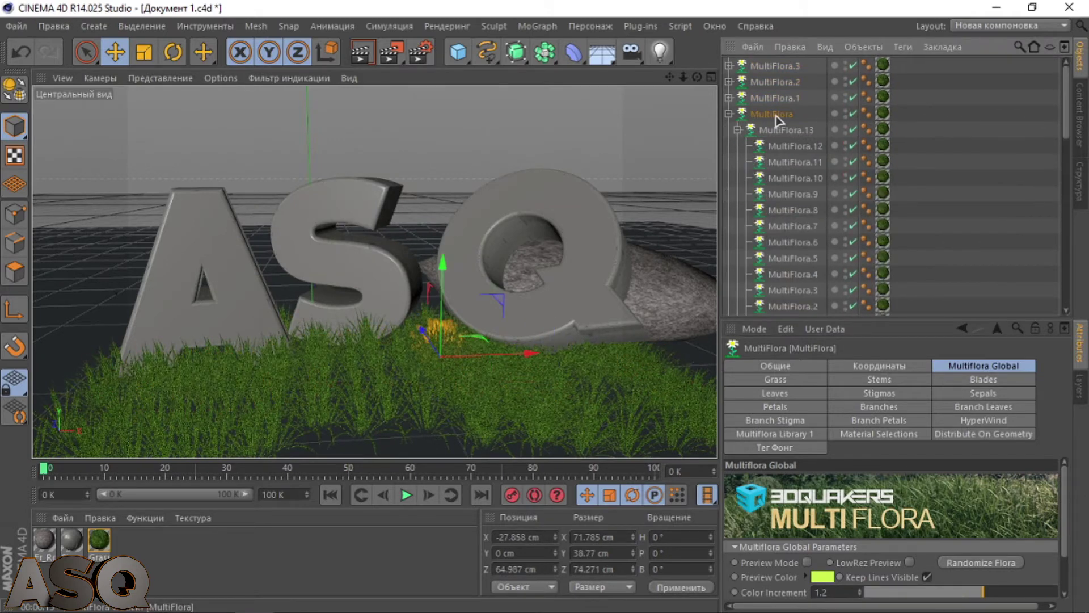
left_click(773, 115, "shift")
left_click(989, 565)
Step: Select the MultiFlora.1 group with all its nested clumps and randomize their flora
left_click(729, 114)
left_click(730, 99)
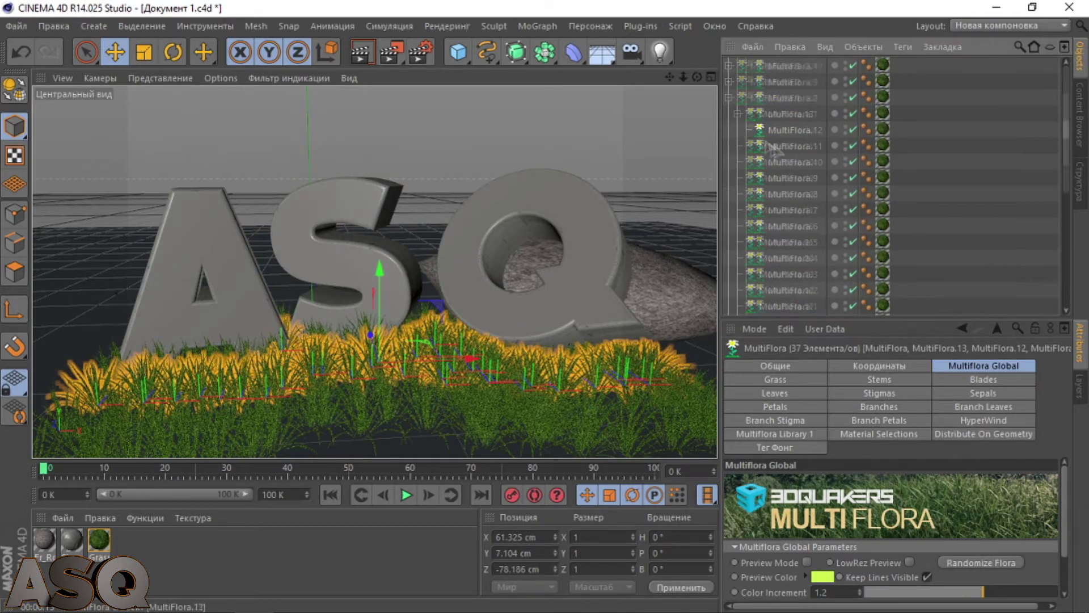
scroll(773, 151, "down", 12)
left_click(773, 195)
scroll(772, 170, "up", 12)
left_click(767, 100, "shift")
left_click(1005, 567)
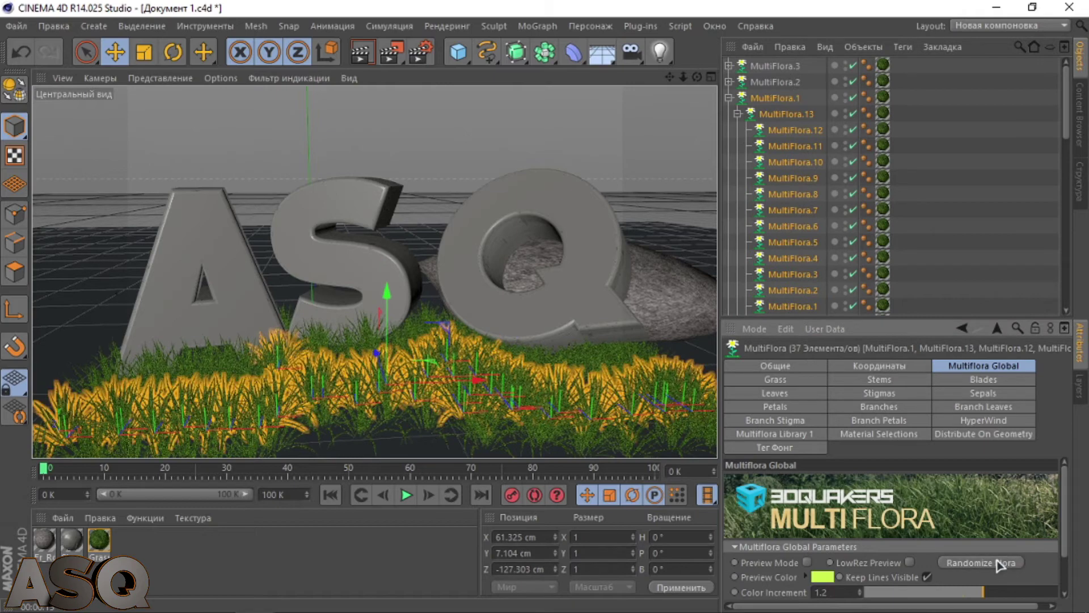
Step: Select the MultiFlora.2 group with all its nested clumps and randomize their flora
left_click(730, 98)
left_click(729, 82)
left_click(777, 83)
scroll(808, 151, "down", 2)
scroll(806, 146, "up", 2)
left_click(738, 97)
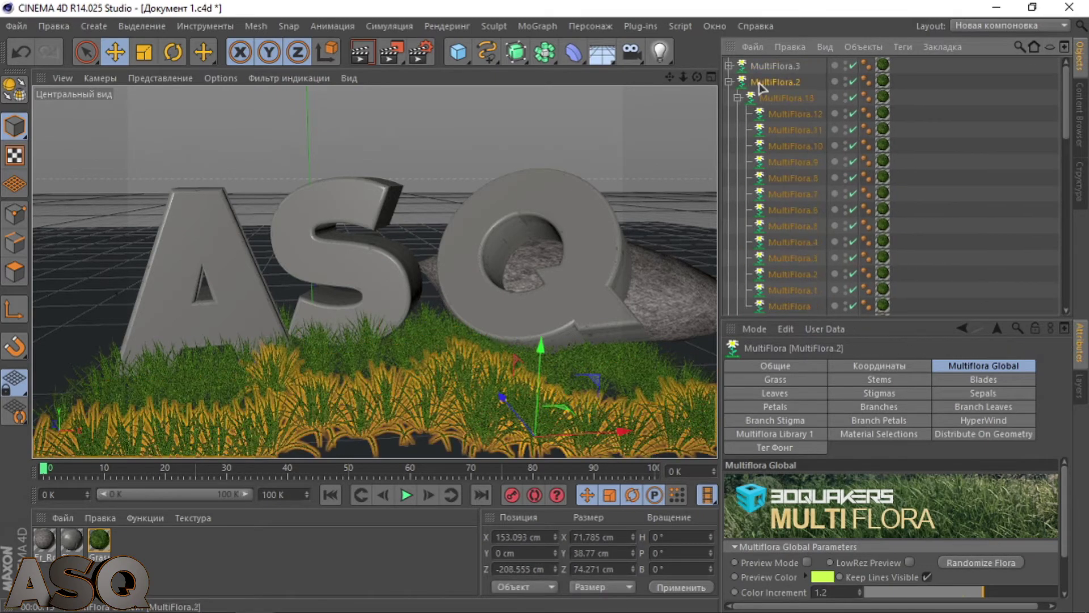
left_click(787, 181, "shift")
left_click(990, 565)
scroll(822, 198, "up", 3)
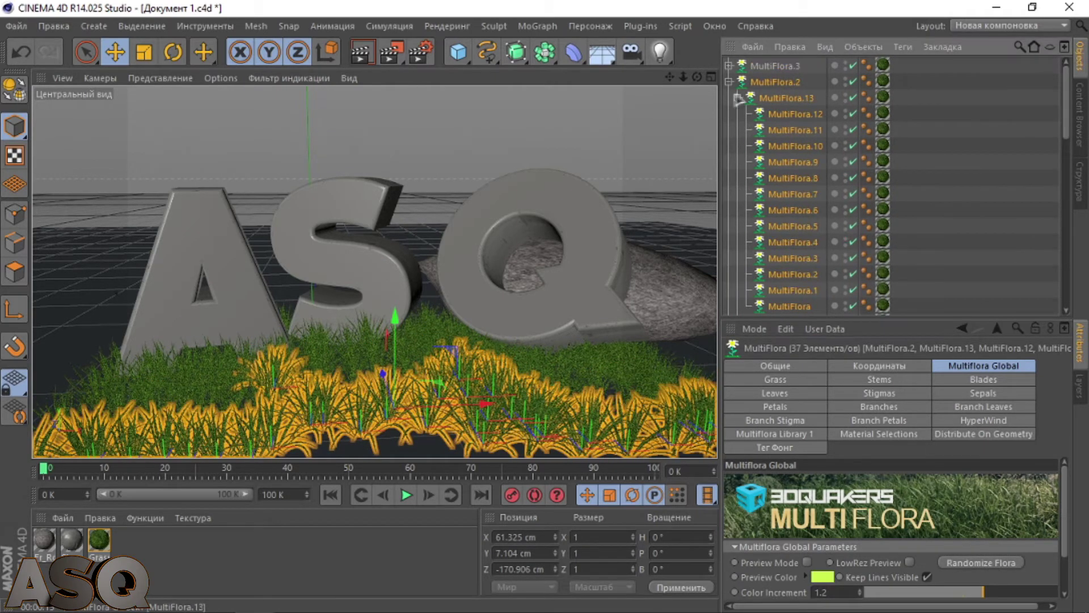
Step: Add another duplicated grass row, MultiFlora.4, in the foreground and randomize all its clumps
left_click(737, 98)
left_click(730, 82)
key("ctrl+z")
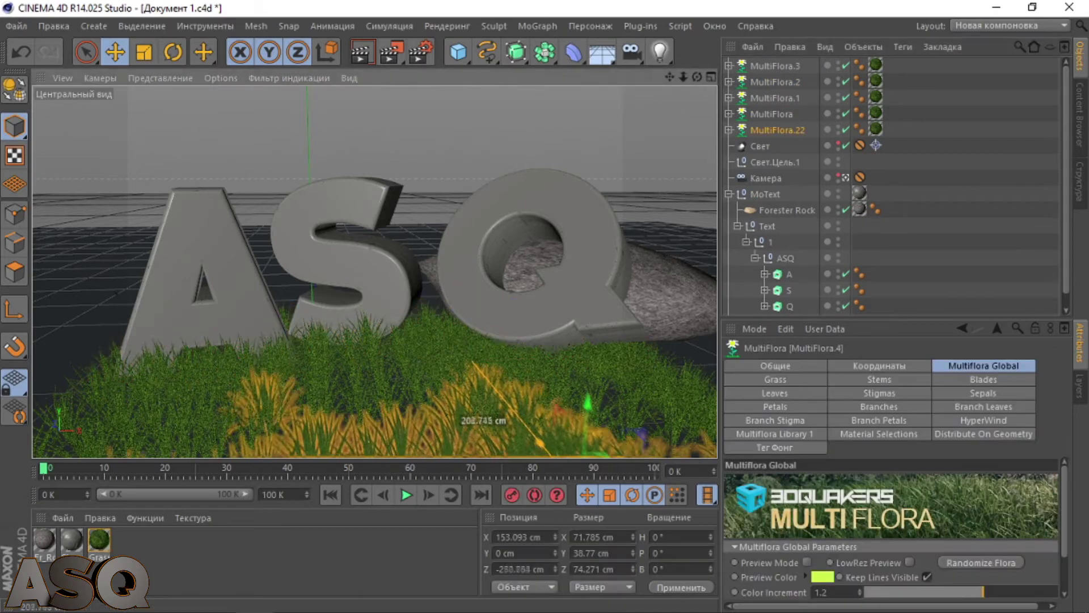
scroll(780, 170, "down", 8)
left_click(780, 258, "shift")
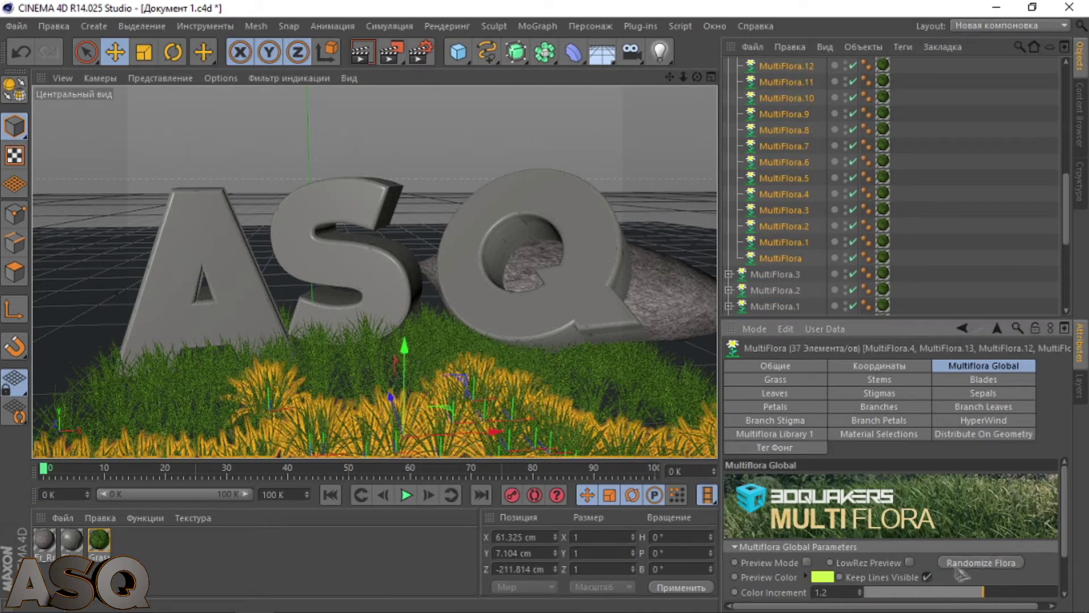
left_click(961, 567)
Step: Set the MultiFlora.4 clumps' Random Seed to 9999 and Multiflora Size to its maximum, and collapse the object hierarchies
scroll(962, 567, "down", 2)
left_click_drag(925, 557, 1070, 567)
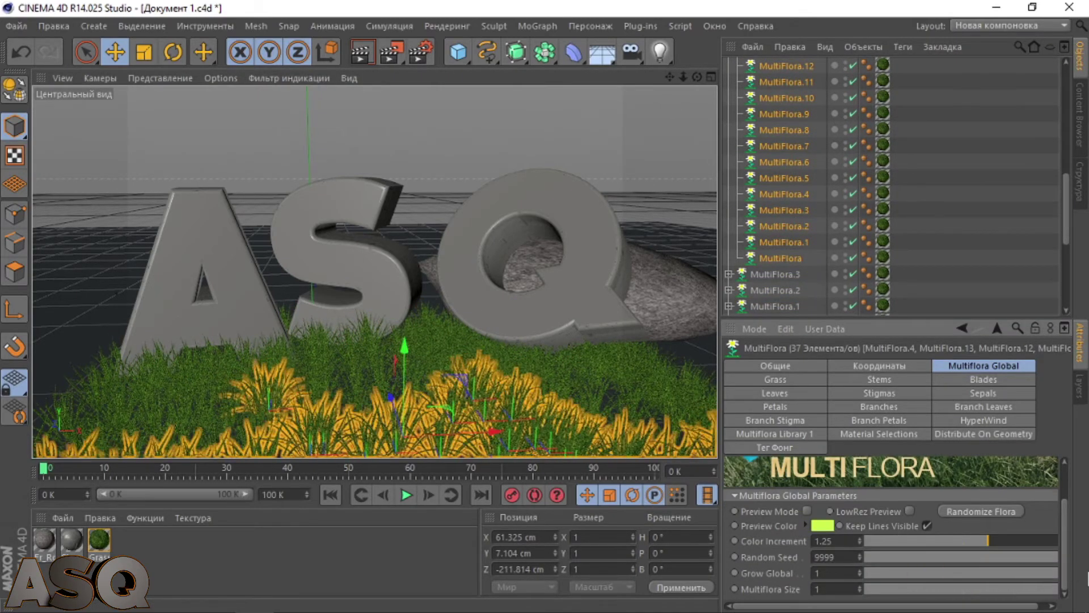
left_click_drag(933, 589, 1078, 584)
left_click(669, 131)
scroll(773, 88, "up", 3)
left_click(729, 66)
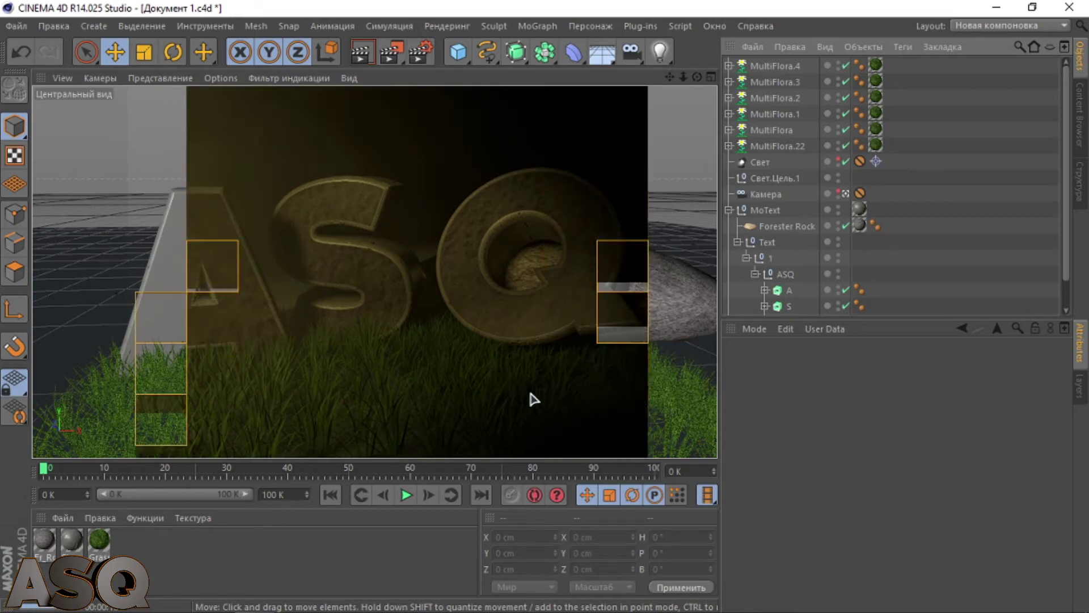
scroll(760, 309, "down", 1)
left_click(729, 178)
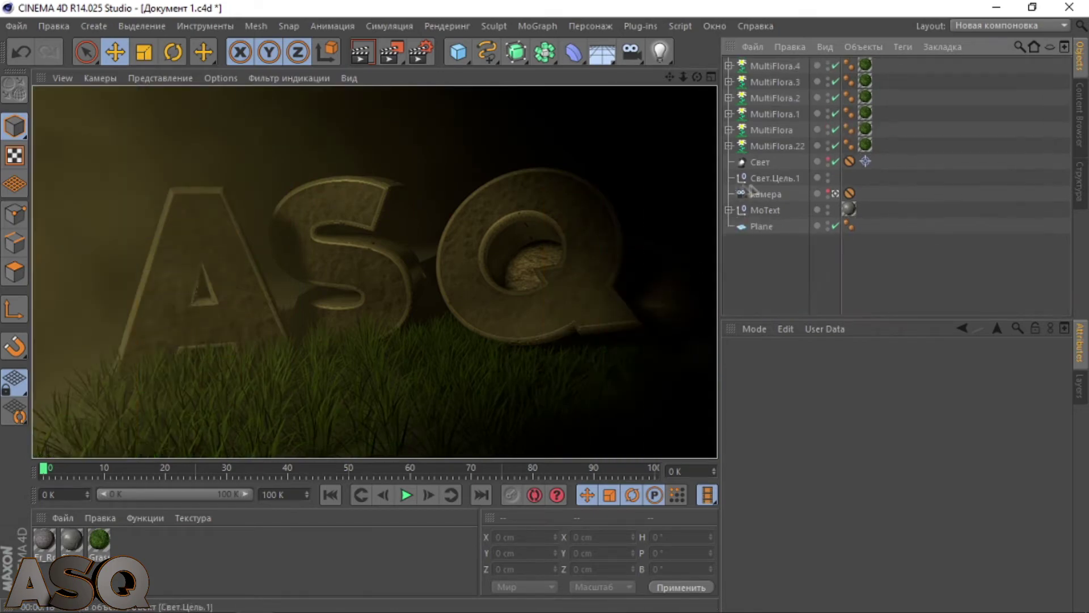
Step: Duplicate the MultiFlora.4 grass row into several rows behind the letters, working outside the camera view
left_click(766, 66)
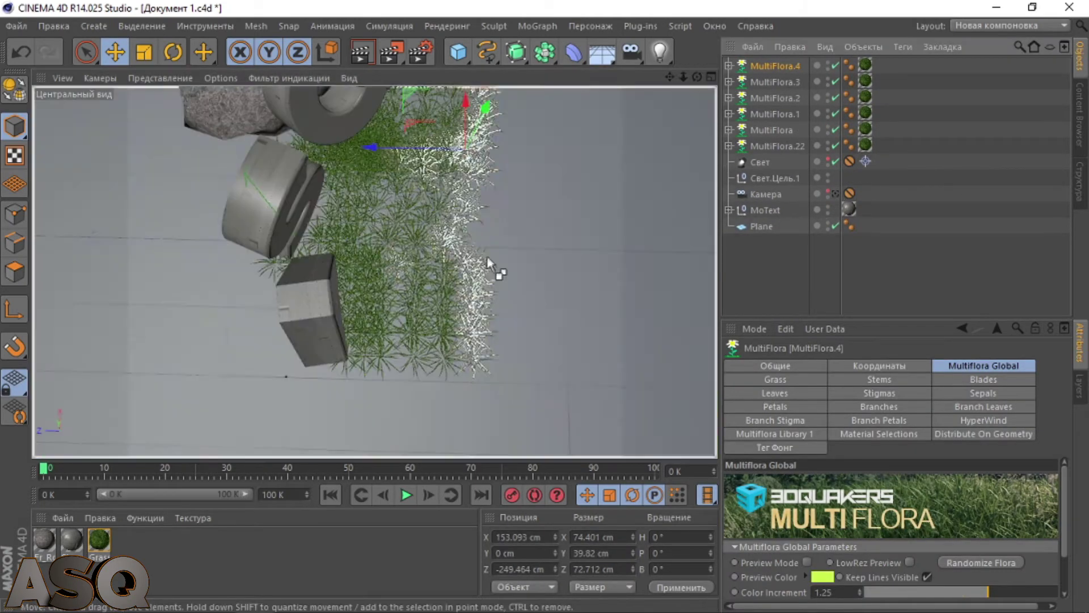
left_click_drag(376, 157, 99, 142, "ctrl")
left_click_drag(194, 103, 188, 228, "ctrl")
Step: Rotate the MultiFlora.8 grass row to a heading of about 87° and move it beside the letter A
key("r")
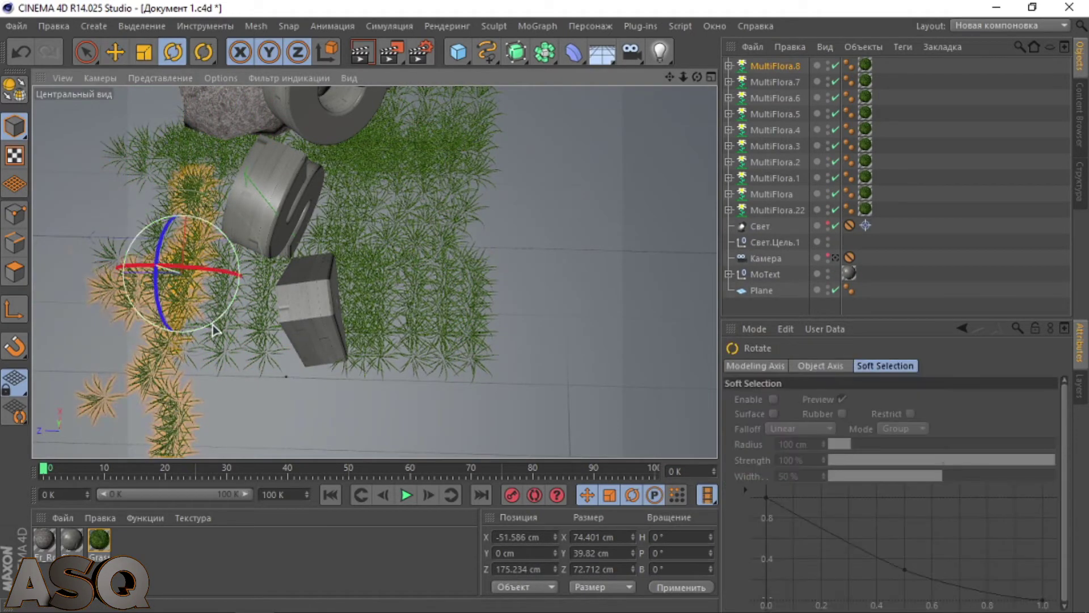
left_click_drag(214, 320, 233, 242)
key("e")
left_click_drag(154, 409, 258, 436)
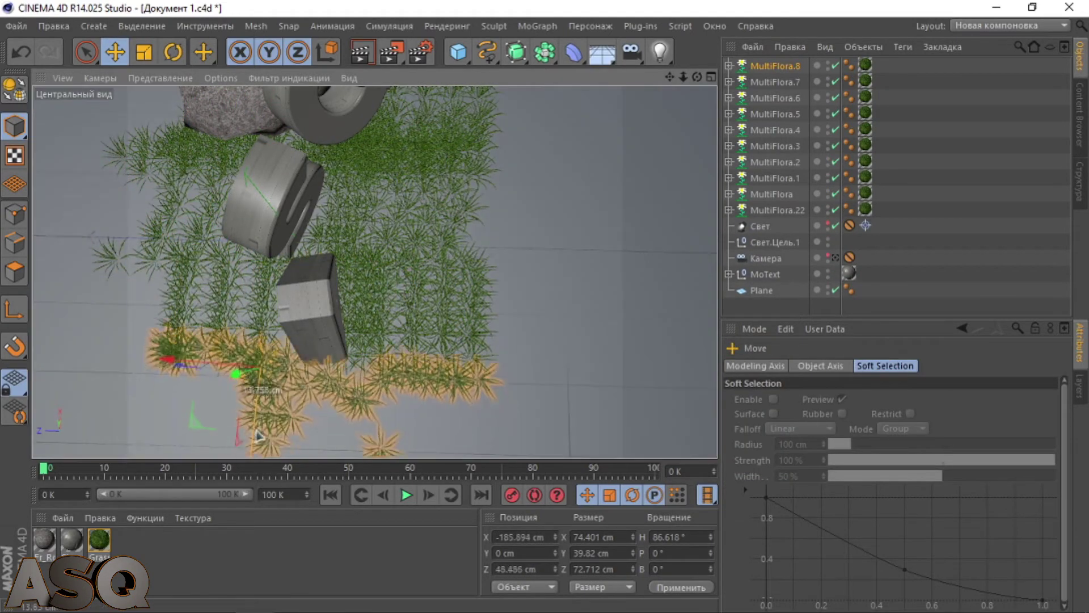
Step: Duplicate the rotated grass row into further rows beside and behind the letter A, up to MultiFlora.12
left_click_drag(95, 336, 267, 384, "ctrl")
left_click_drag(353, 440, 64, 396, "ctrl")
left_click_drag(474, 358, 605, 454, "alt")
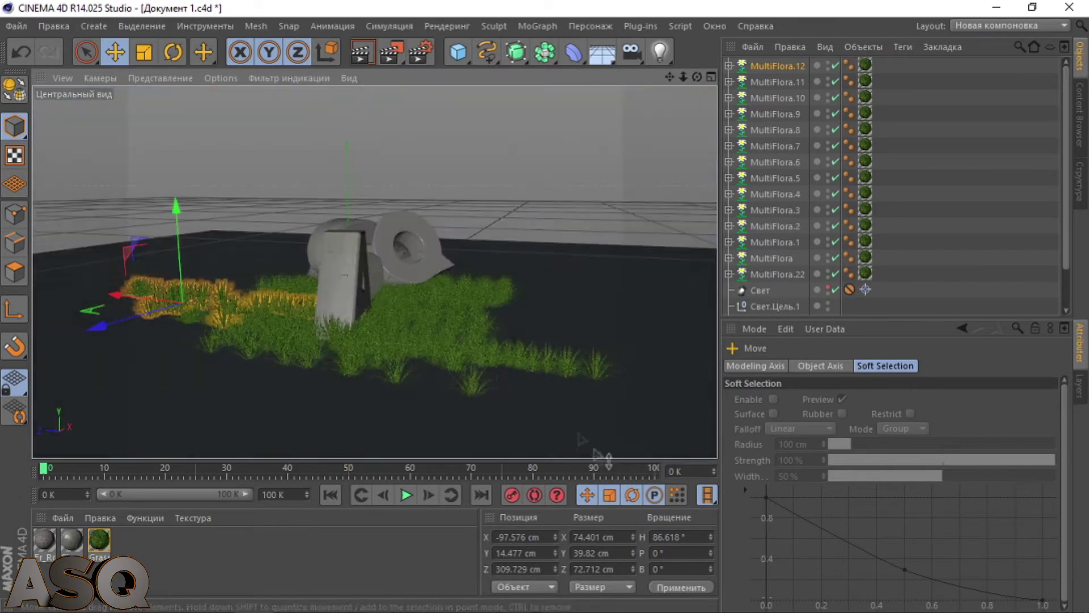
left_click(605, 455)
Step: Nest all the grass copies under MultiFlora.22 and duplicate the whole group behind the letters at about X 28, Z 254 cm
left_click(777, 66)
left_click(783, 258, "shift")
key("Delete")
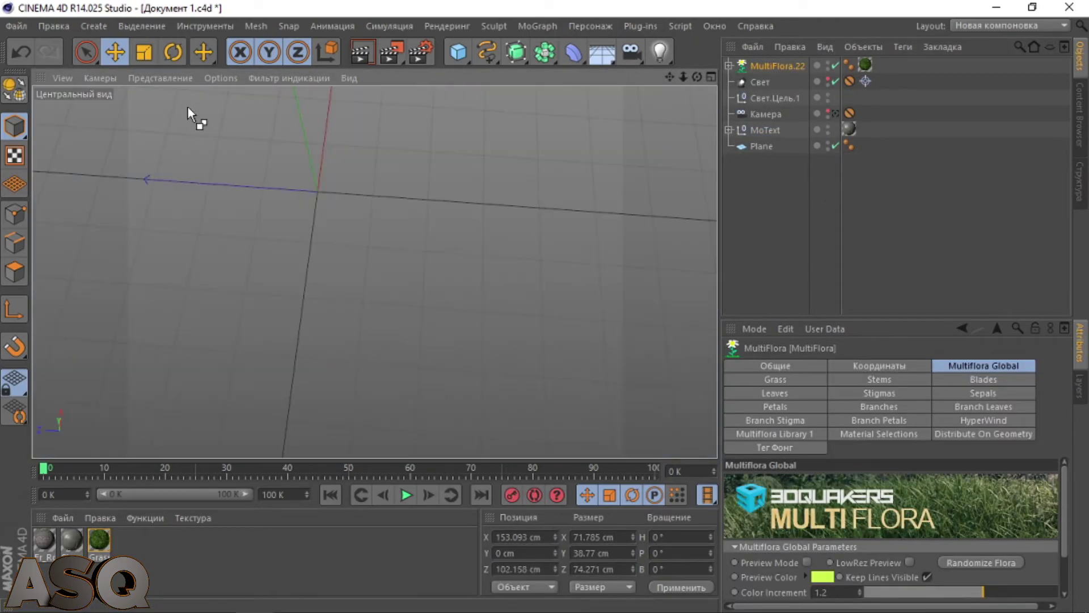
left_click_drag(187, 106, 128, 106, "ctrl")
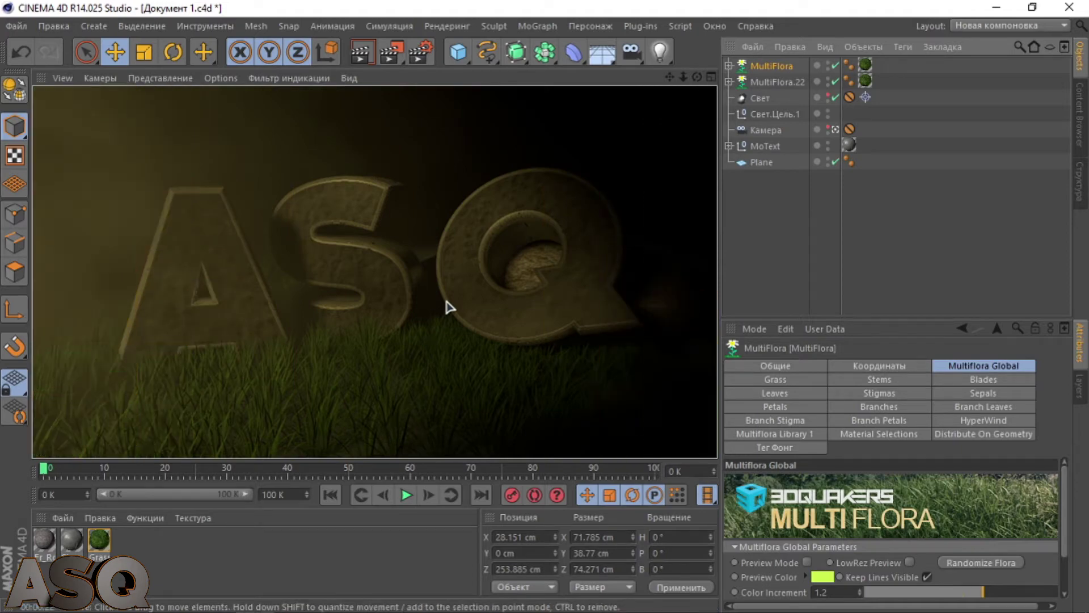
Step: Try to move the rectangle-selected outlying grass clumps farther behind the letters
left_click(797, 242)
left_click(835, 129)
left_click_drag(584, 258, 352, 273, "alt")
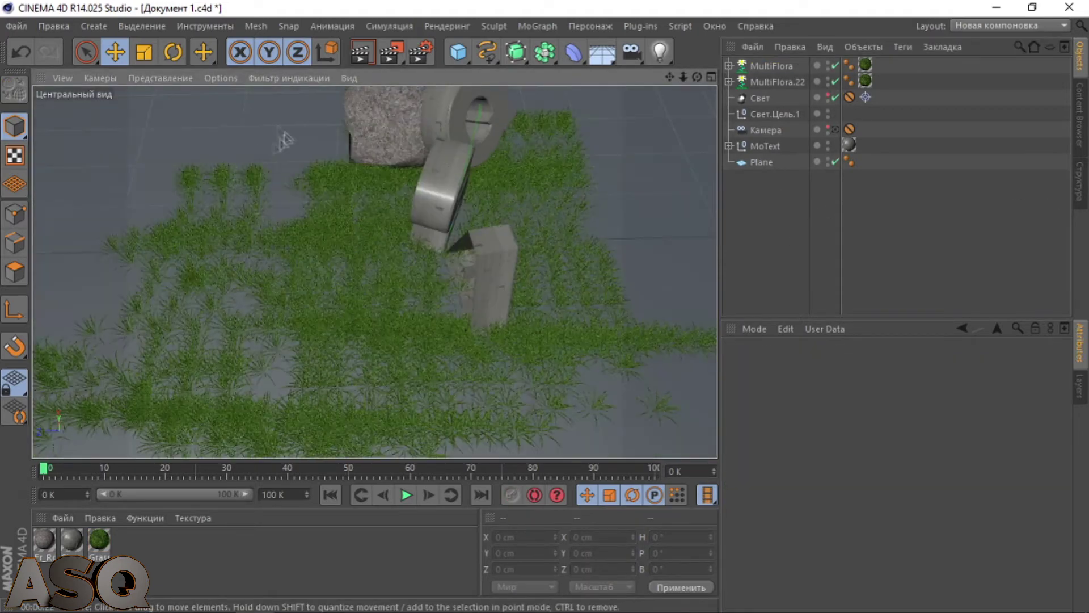
middle_click_drag(352, 273, 494, 230, "alt")
left_click_drag(86, 53, 117, 109)
left_click_drag(165, 190, 170, 148)
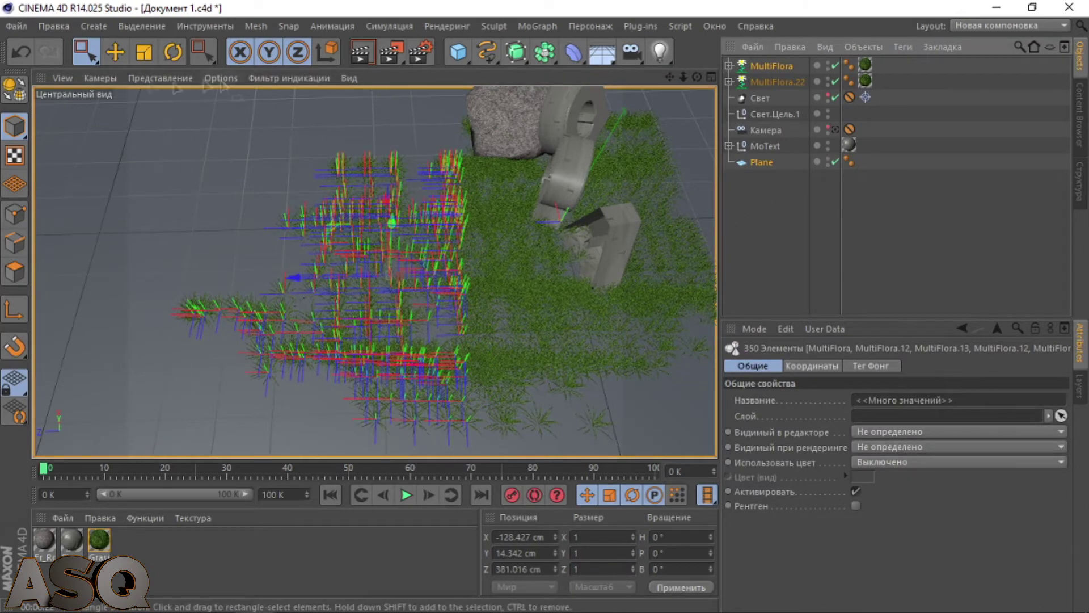
left_click(116, 52)
left_click_drag(297, 279, 245, 282)
key("ctrl+z")
Step: Rectangle-select the outlying grass clumps far behind the letters and delete them
left_click(729, 65)
scroll(812, 138, "down", 5)
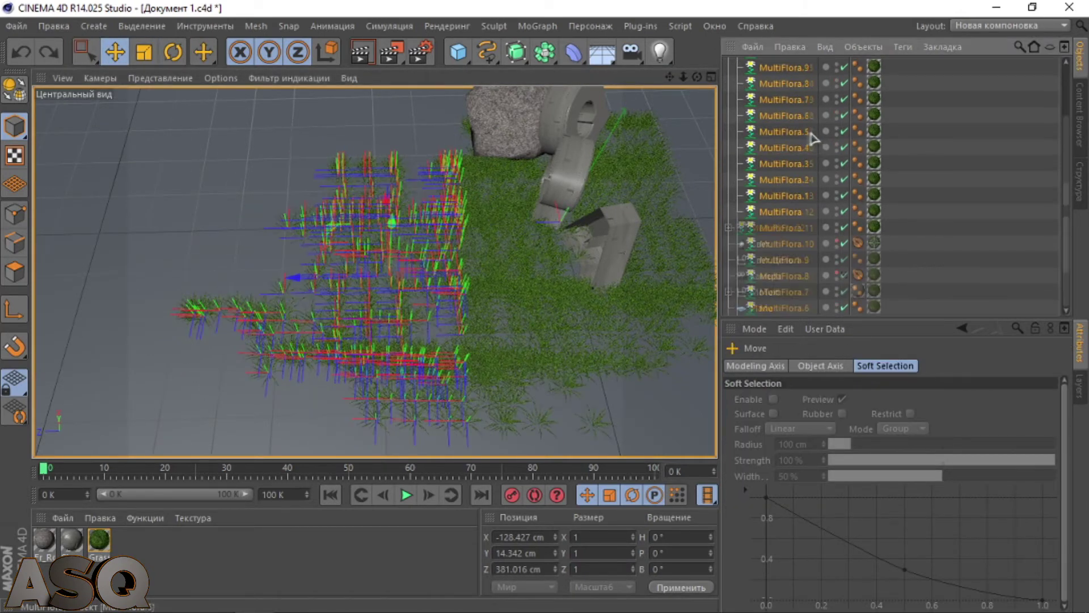
scroll(810, 134, "up", 5)
left_click(738, 82)
left_click(249, 153)
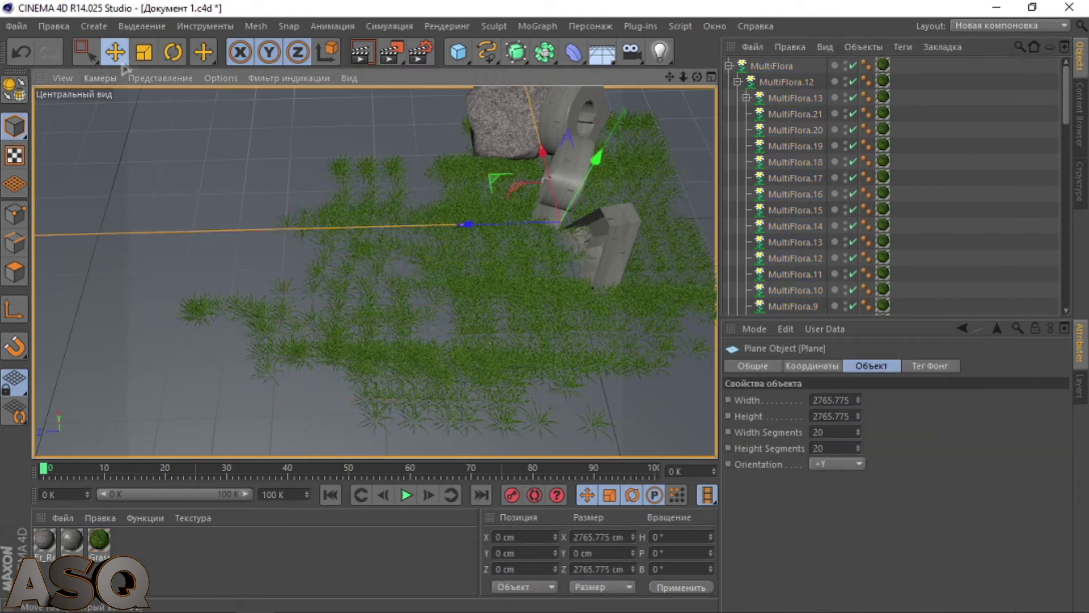
left_click(86, 52)
left_click_drag(107, 91, 432, 467)
key("Delete")
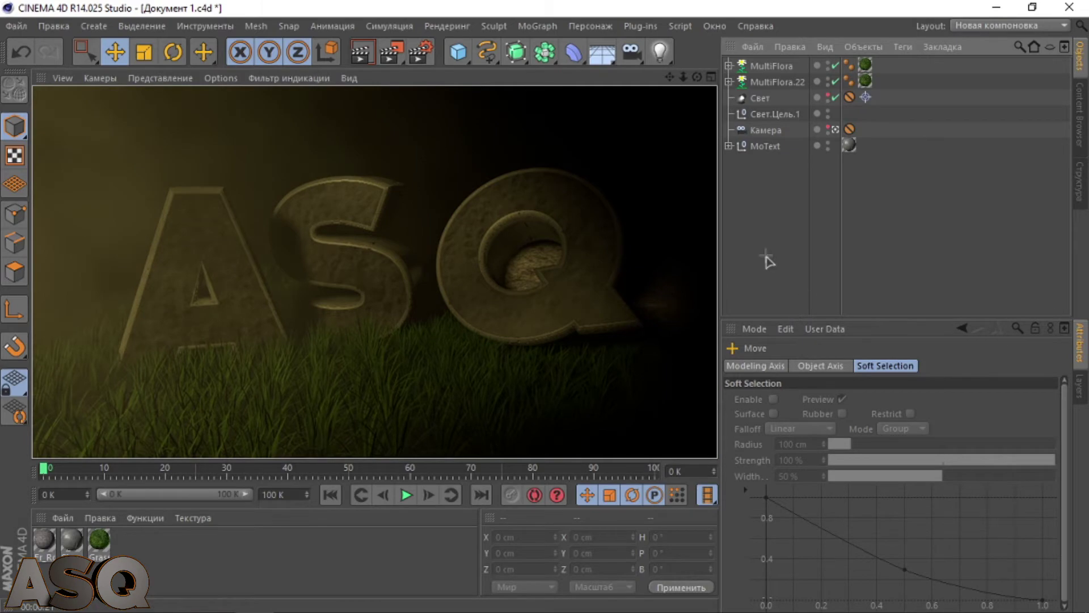
Step: Examine the grass around the letter A from outside the camera and switch to the four-view layout
left_click(766, 255)
left_click(835, 130)
left_click_drag(583, 236, 335, 159, "alt")
right_click_drag(335, 158, 484, 219, "alt")
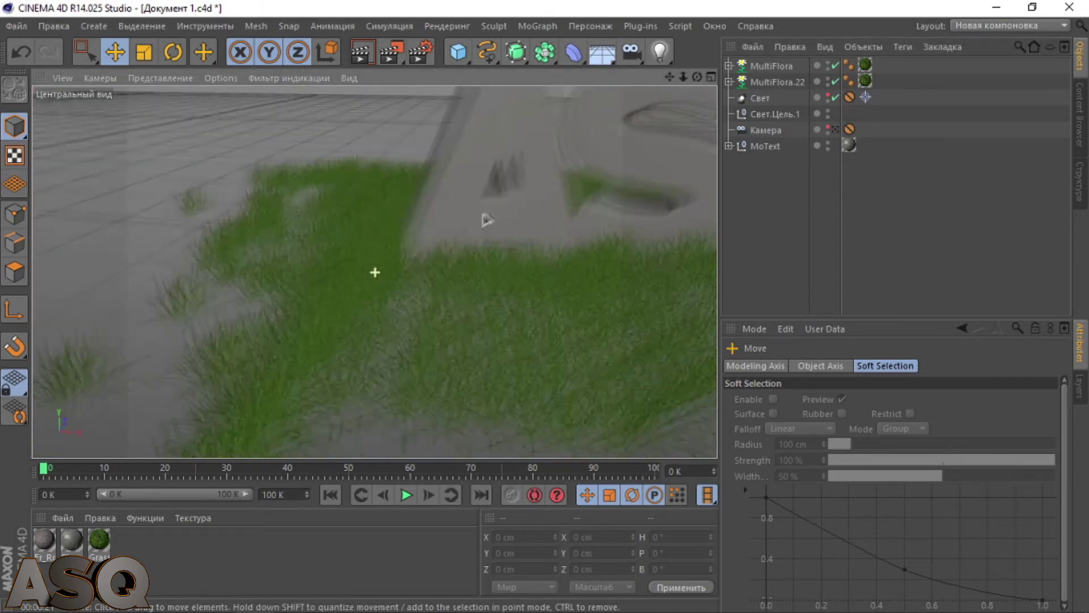
left_click_drag(476, 216, 479, 187, "alt")
middle_click(487, 183)
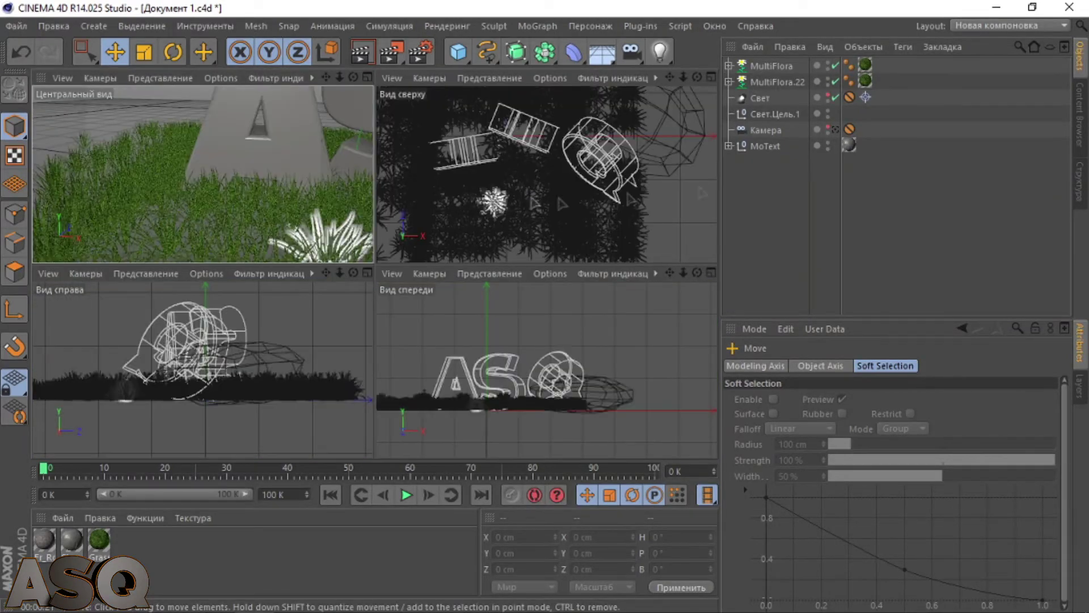
Step: Hide both MultiFlora groups in the editor and frame the letter A in a maximized top view
left_click(835, 66)
middle_click(520, 212)
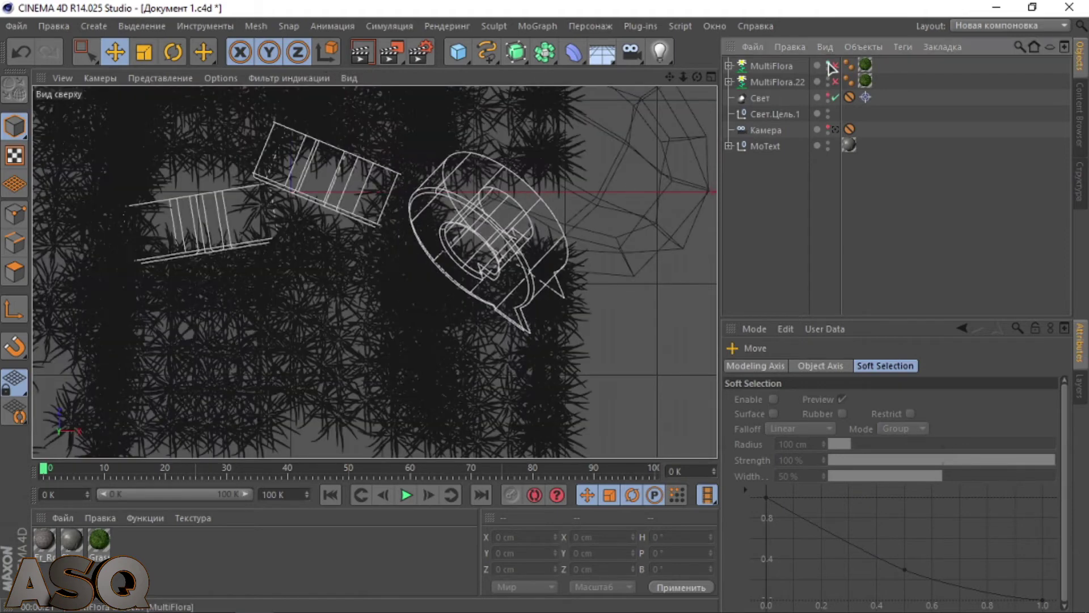
left_click_drag(827, 62, 828, 79)
left_click_drag(431, 255, 377, 273, "alt")
scroll(307, 212, "up", 3)
middle_click_drag(376, 274, 391, 312, "alt")
left_click(835, 66)
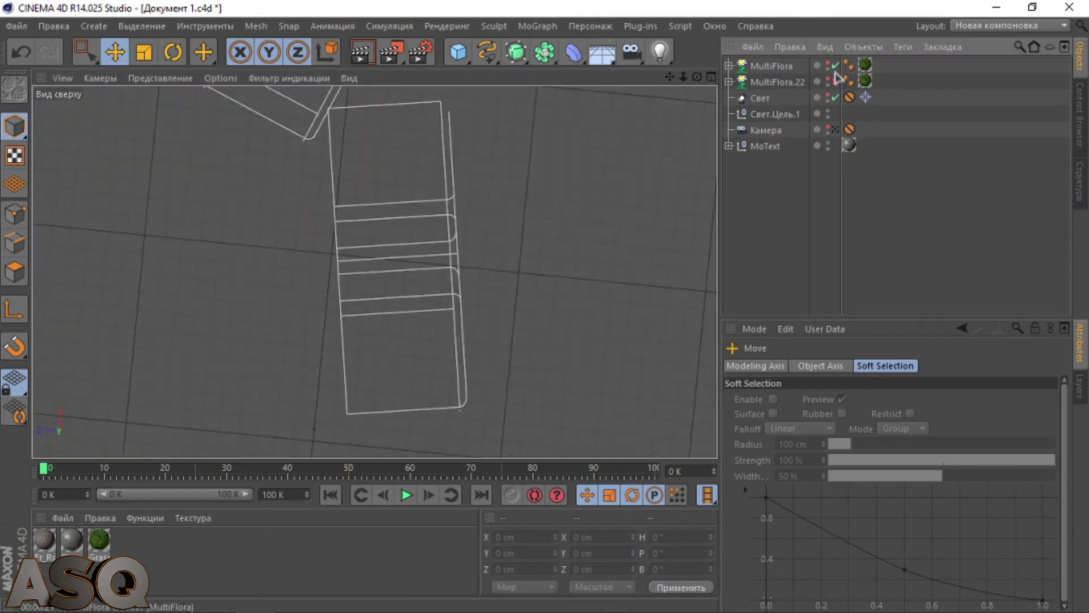
scroll(469, 199, "up", 4)
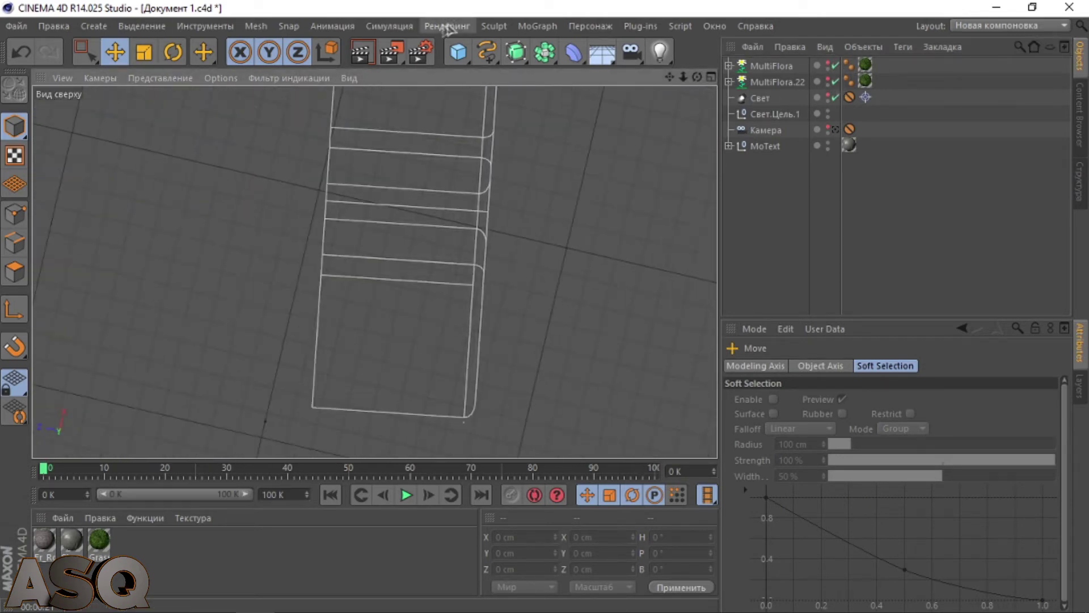
Step: Draw a cubic spline in the top view that wraps around the left leg of the letter A
left_click_drag(486, 51, 582, 109)
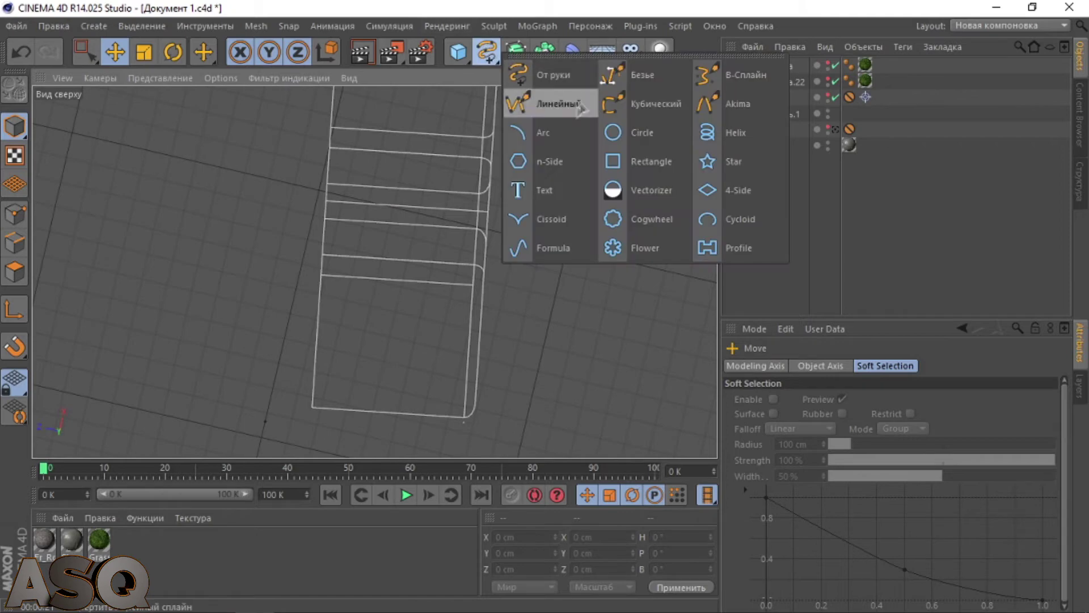
left_click(651, 119)
left_click(484, 265)
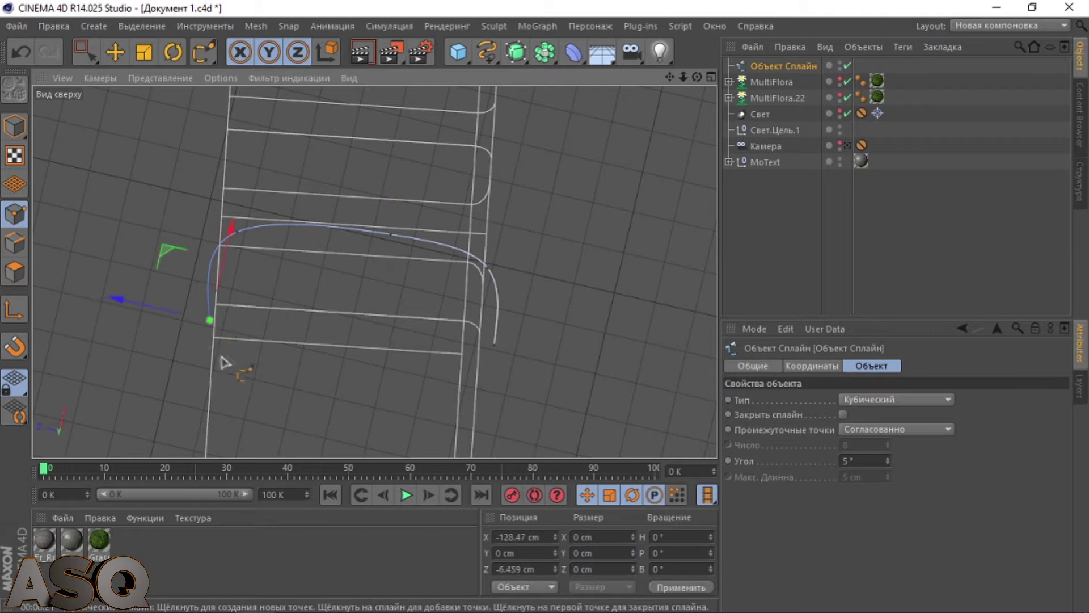
middle_click_drag(221, 358, 268, 207, "alt")
left_click(244, 356)
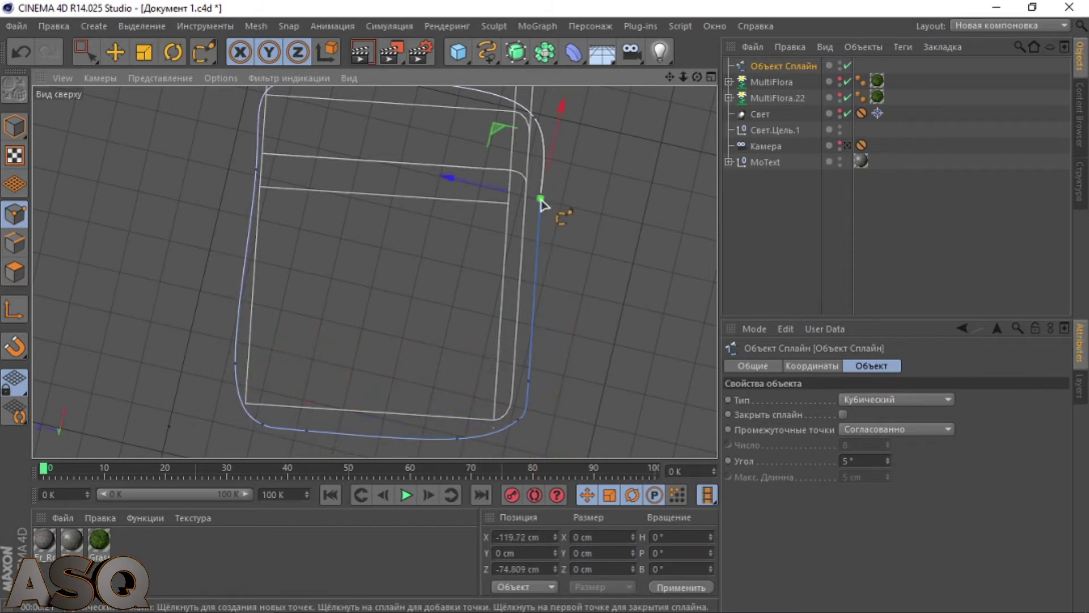
left_click(750, 216)
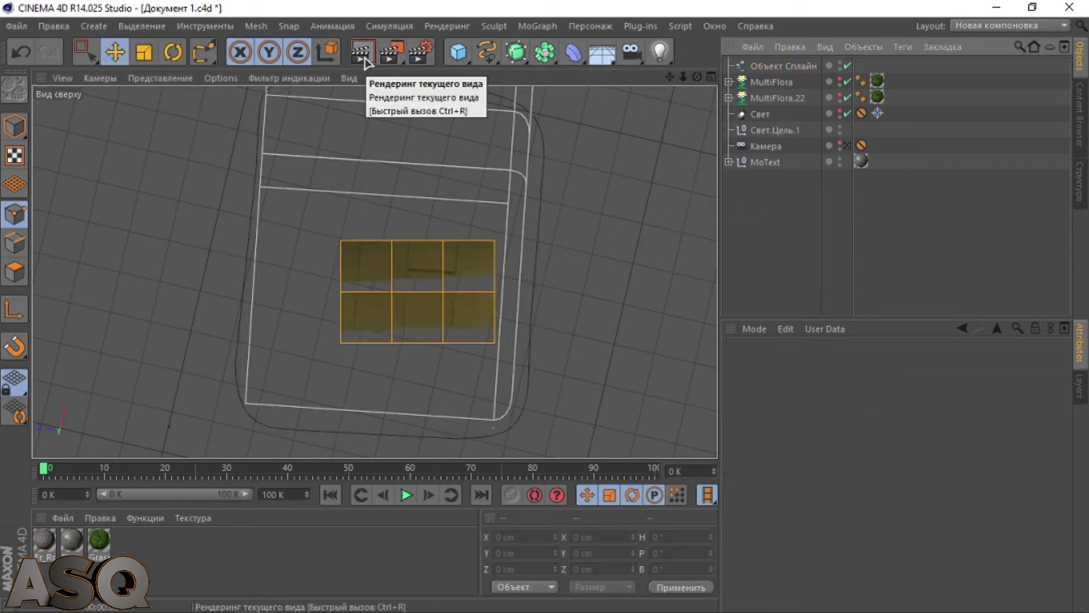
Step: Select all points of the spline in the perspective view and raise them to the height of the A's hole
middle_click(579, 179)
middle_click(231, 160)
left_click(783, 66)
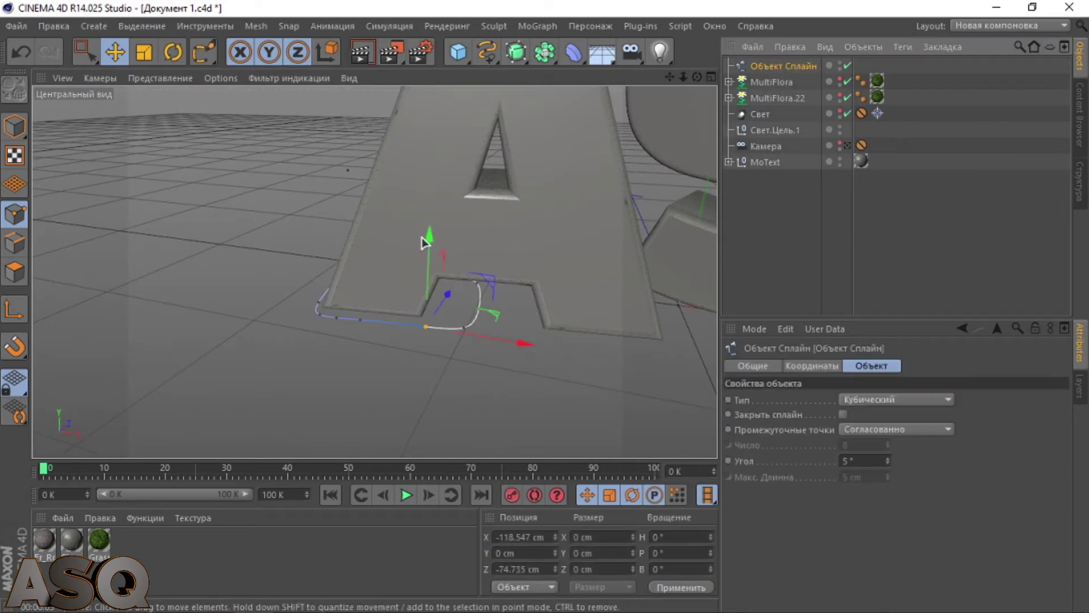
left_click_drag(426, 239, 445, 91)
left_click(85, 51)
left_click_drag(284, 255, 510, 357)
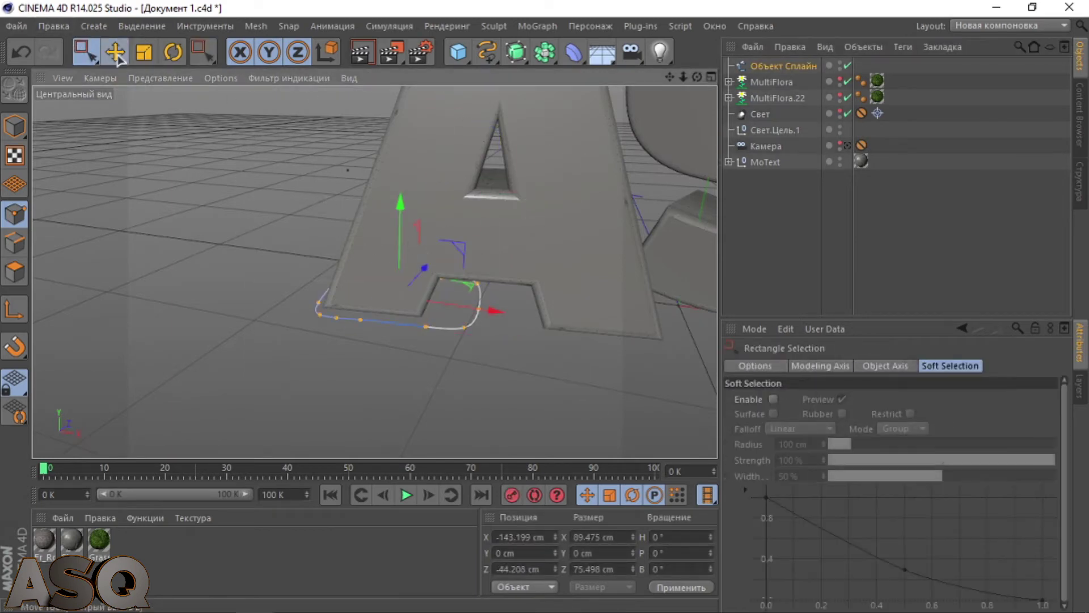
left_click_drag(511, 170, 497, 165)
Step: Reposition the spline points inside the hole of the A so the curve follows the leg's inner side
left_click_drag(510, 221, 482, 236, "alt")
left_click(479, 233)
left_click_drag(364, 236, 511, 227, "alt")
left_click_drag(311, 185, 314, 94)
right_click_drag(273, 255, 348, 312, "alt")
left_click_drag(686, 246, 397, 352, "alt")
left_click_drag(555, 220, 543, 293)
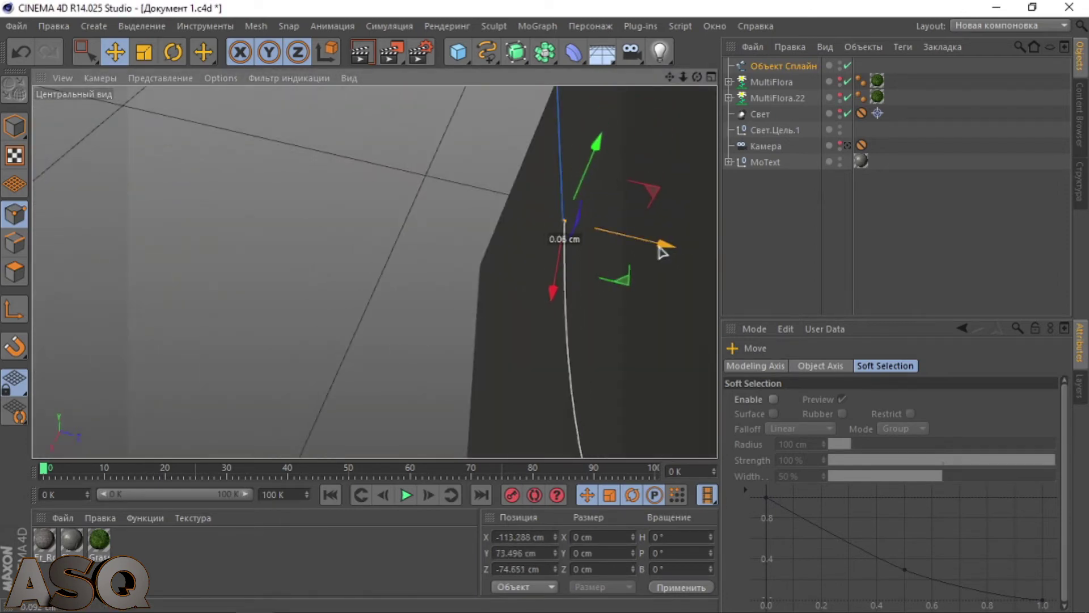
left_click_drag(658, 248, 662, 249)
right_click_drag(500, 239, 440, 253, "alt")
mouse_move(440, 253)
left_mouse_down("alt")
mouse_move(590, 212)
mouse_move(440, 261)
left_mouse_up("alt")
Step: Adjust the spline points at the outer corner of the A's leg to bring the curve closer to the letter
left_click(523, 321)
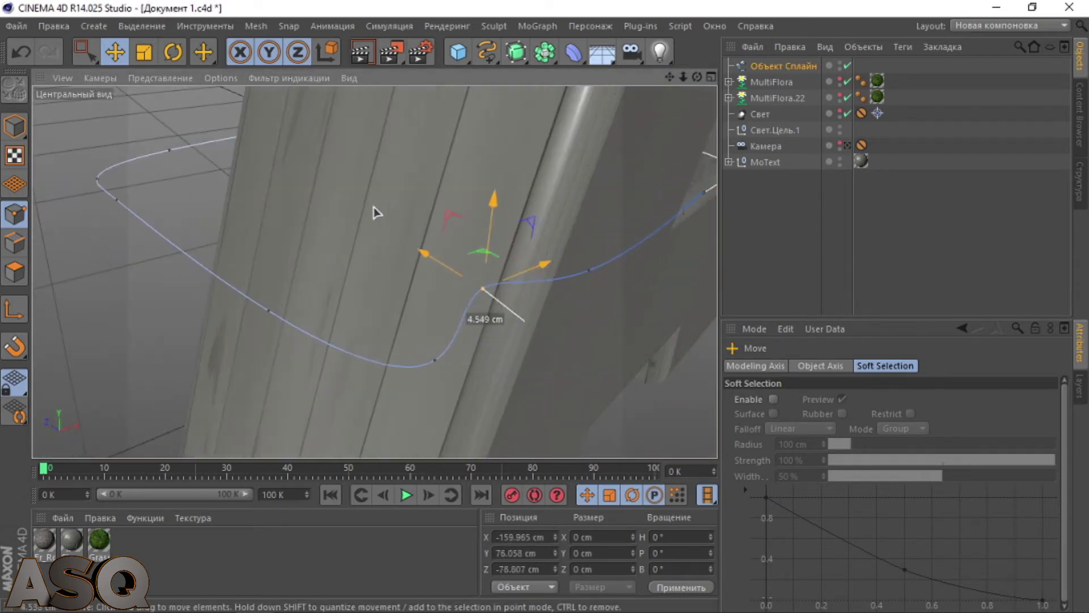
left_click_drag(374, 213, 559, 234, "alt")
left_click_drag(584, 347, 553, 332)
left_click_drag(553, 332, 579, 227, "alt")
key("ctrl+z")
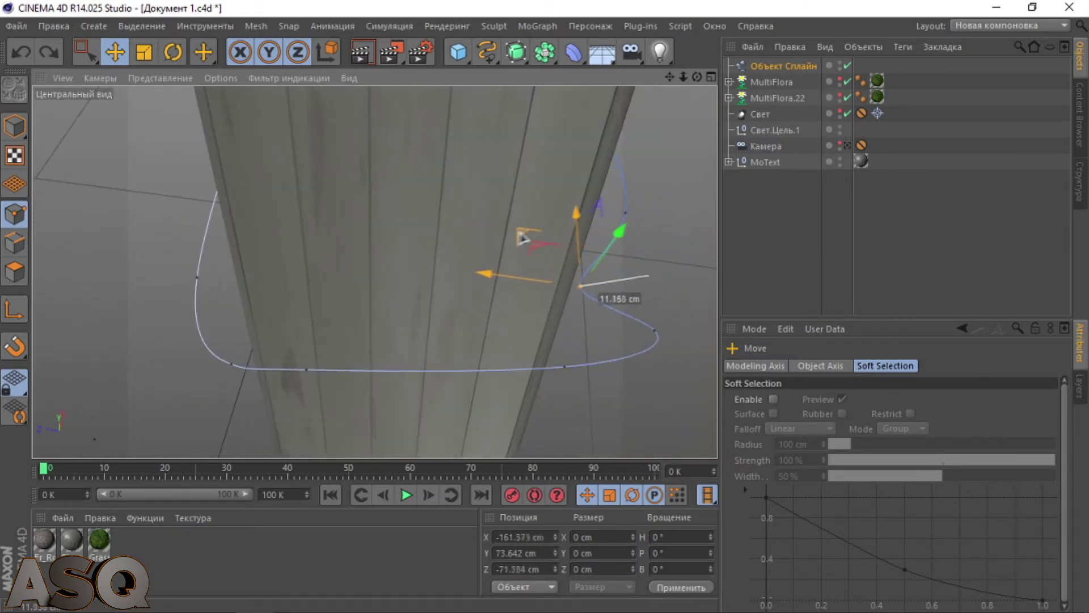
left_click_drag(379, 285, 348, 271)
left_click_drag(347, 272, 454, 233, "alt")
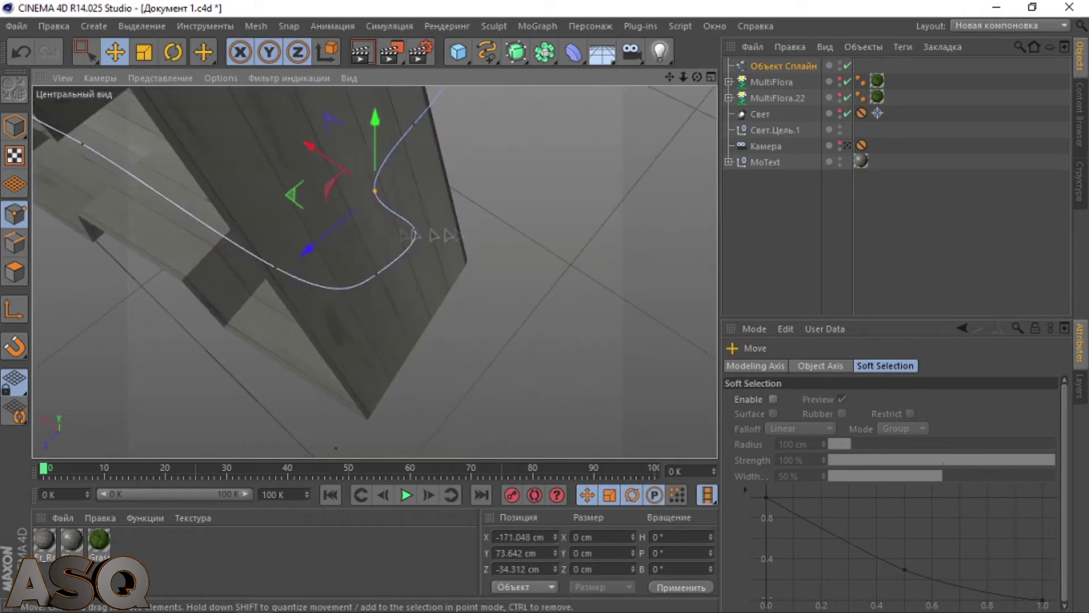
Step: Reshape the remaining spline points along the outer side of the A's leg
left_click_drag(293, 247, 258, 229, "alt")
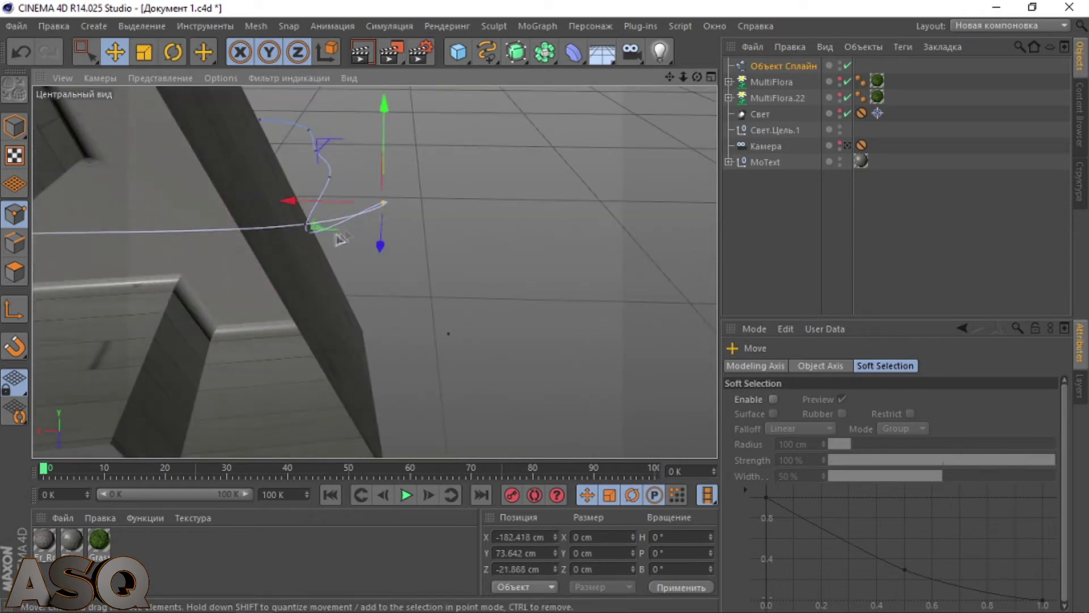
left_click_drag(193, 262, 170, 265)
left_click_drag(374, 272, 491, 185, "alt")
left_click_drag(424, 287, 390, 266, "alt")
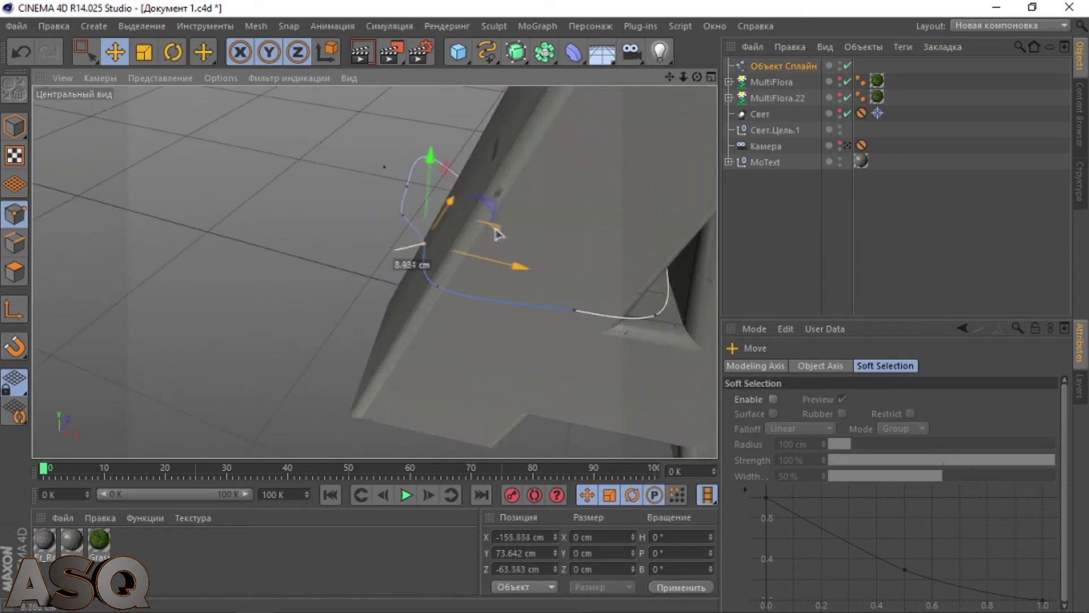
left_click_drag(497, 233, 391, 313, "alt")
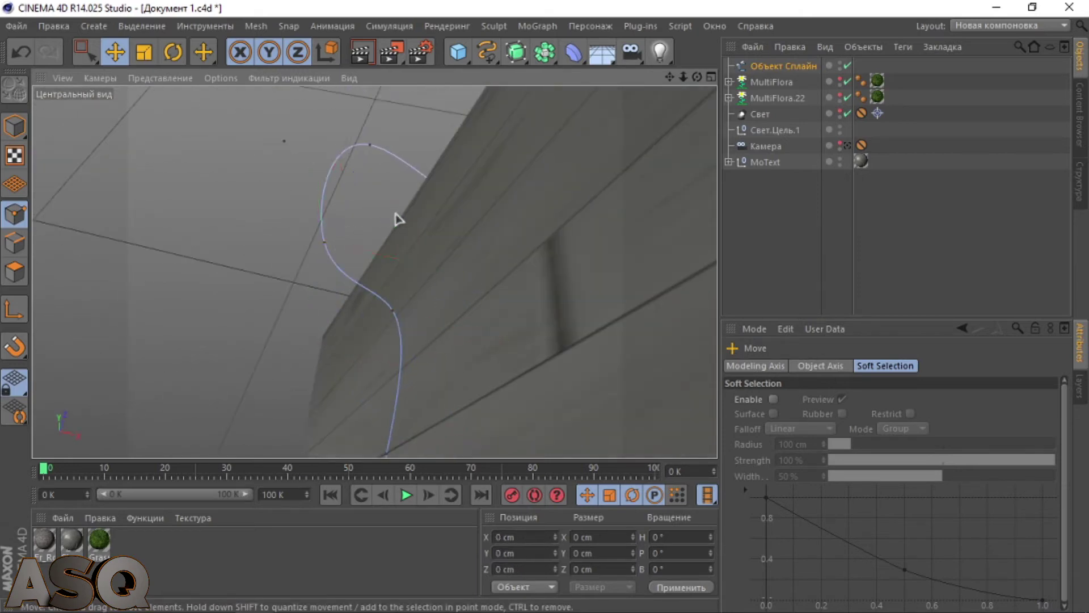
left_click_drag(392, 314, 326, 177, "alt")
left_click_drag(530, 328, 573, 266, "alt")
Step: Add a HoRope object and place the spline inside it as its child
left_click(785, 205)
left_click(668, 28)
mouse_move(640, 27)
left_click(661, 125)
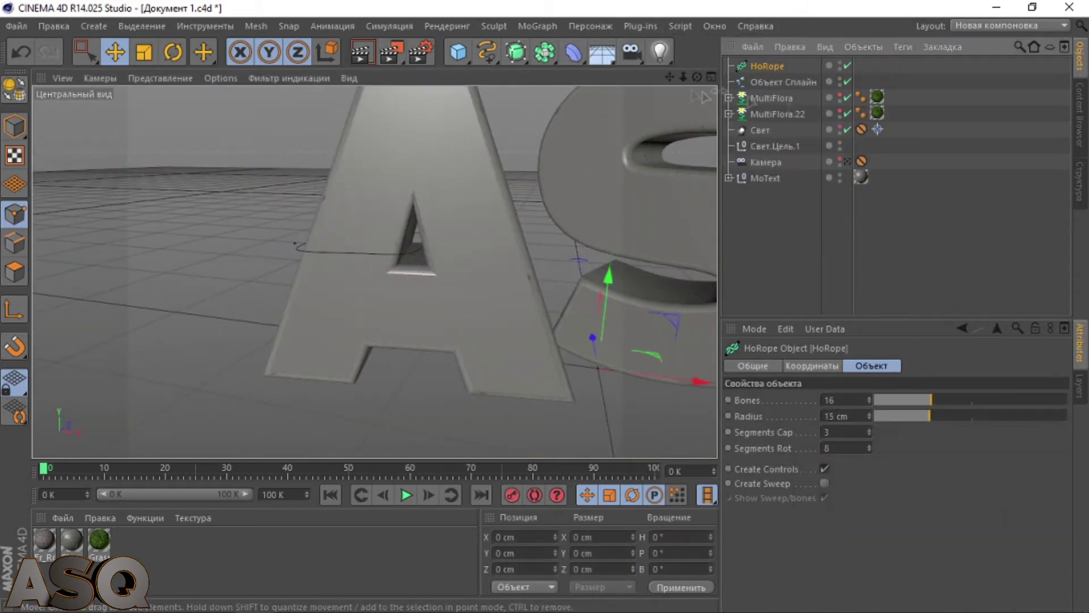
left_click_drag(783, 82, 767, 67)
Step: Set the rope to 50 bones, 2 cm radius, 2 cap segments and 16 rotation segments, and test-render the camera view
left_click(755, 67)
left_click_drag(931, 400, 920, 413)
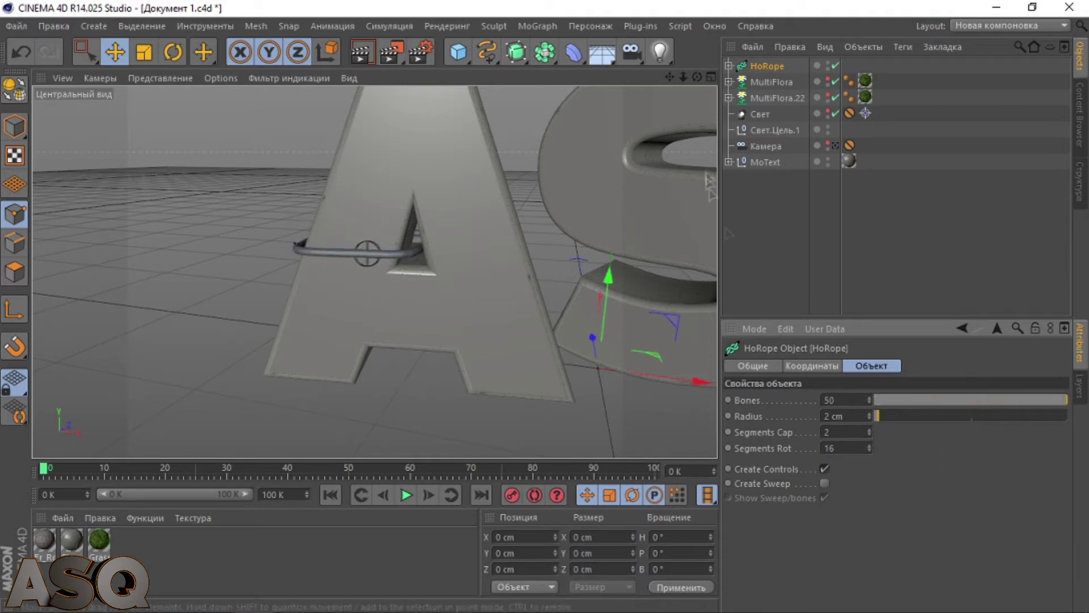
left_click(834, 146)
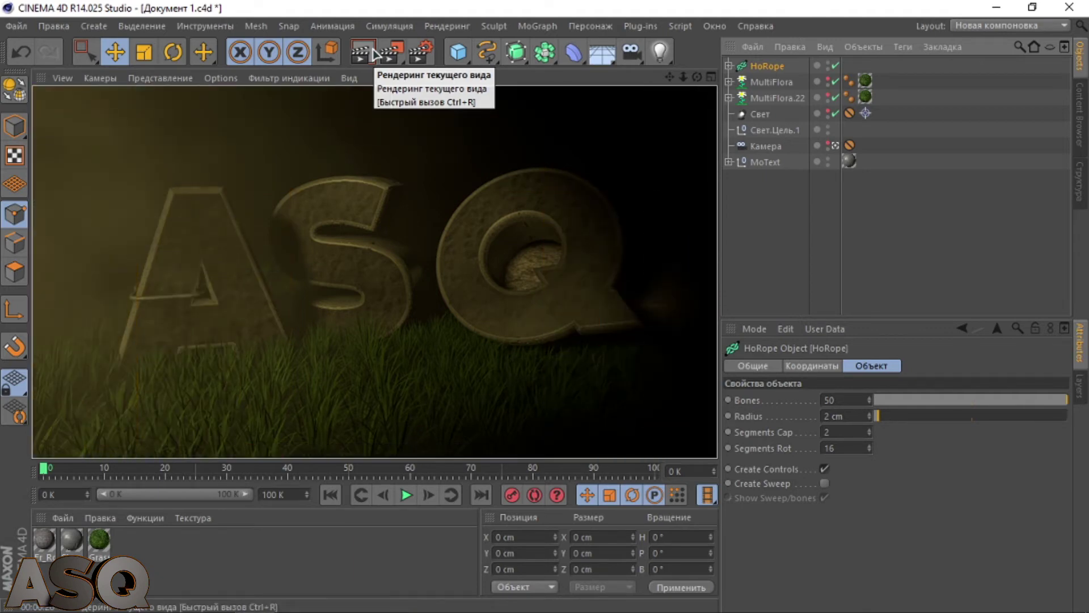
Step: Duplicate the HoRope slightly above the original so two parallel rings wrap the A's leg
scroll(373, 262, "up", 10)
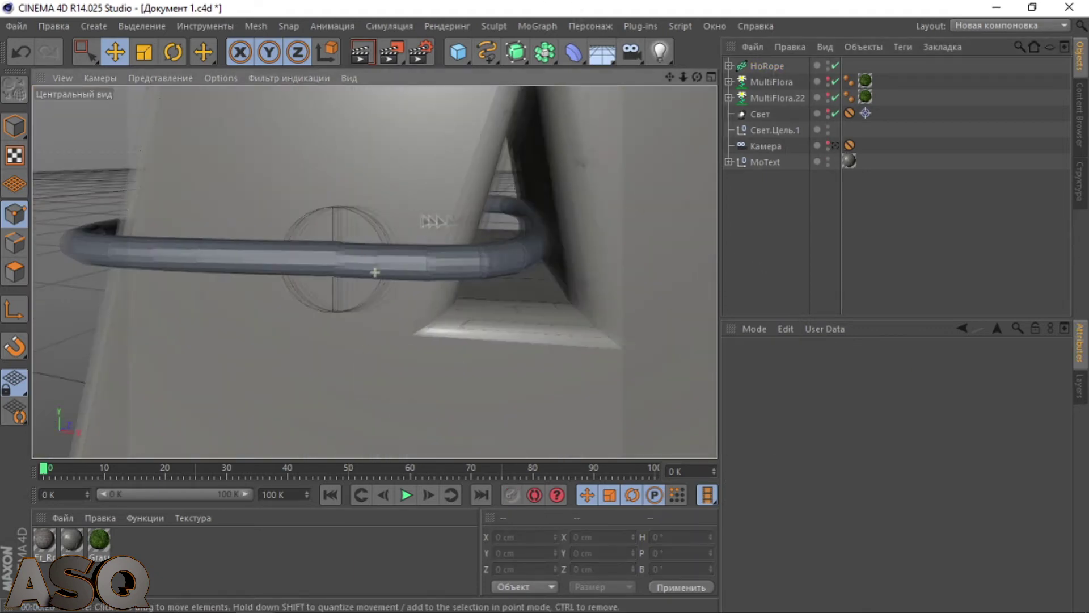
left_click(769, 82)
left_click(767, 66)
scroll(444, 236, "down", 10)
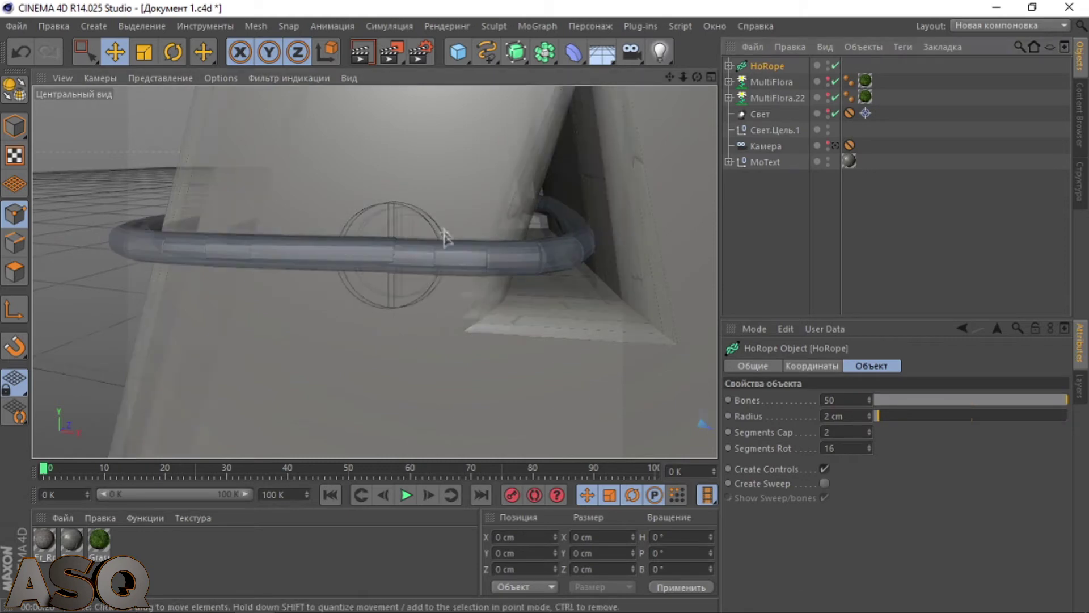
left_click_drag(598, 252, 597, 247)
scroll(504, 236, "up", 6)
middle_click_drag(503, 236, 400, 210, "alt")
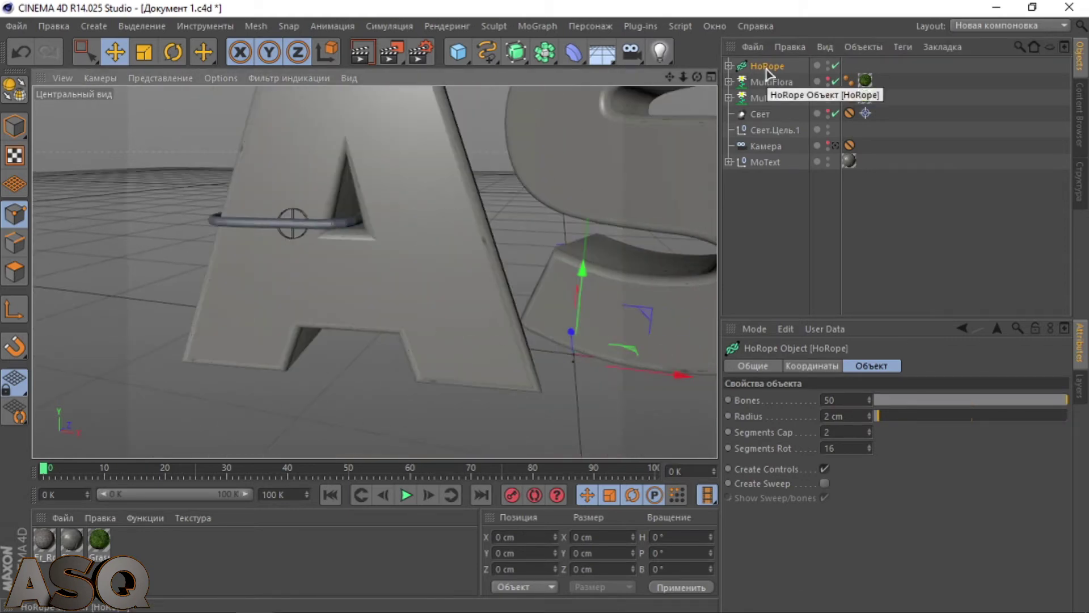
left_click_drag(578, 279, 581, 255, "ctrl")
scroll(295, 199, "up", 8)
scroll(267, 274, "down", 6)
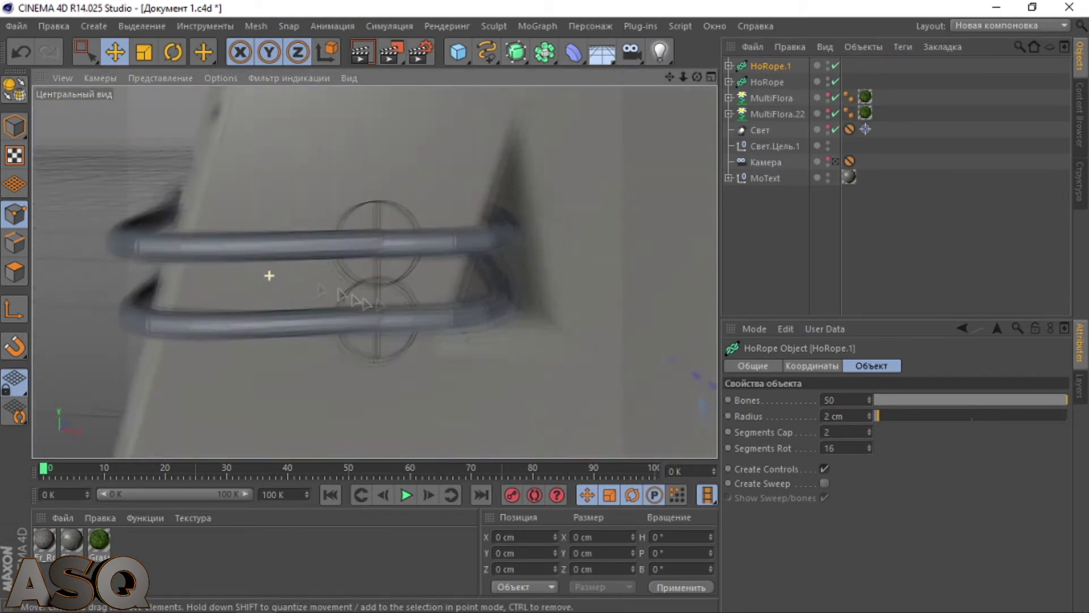
left_click_drag(480, 277, 341, 275, "alt")
scroll(340, 275, "down", 4)
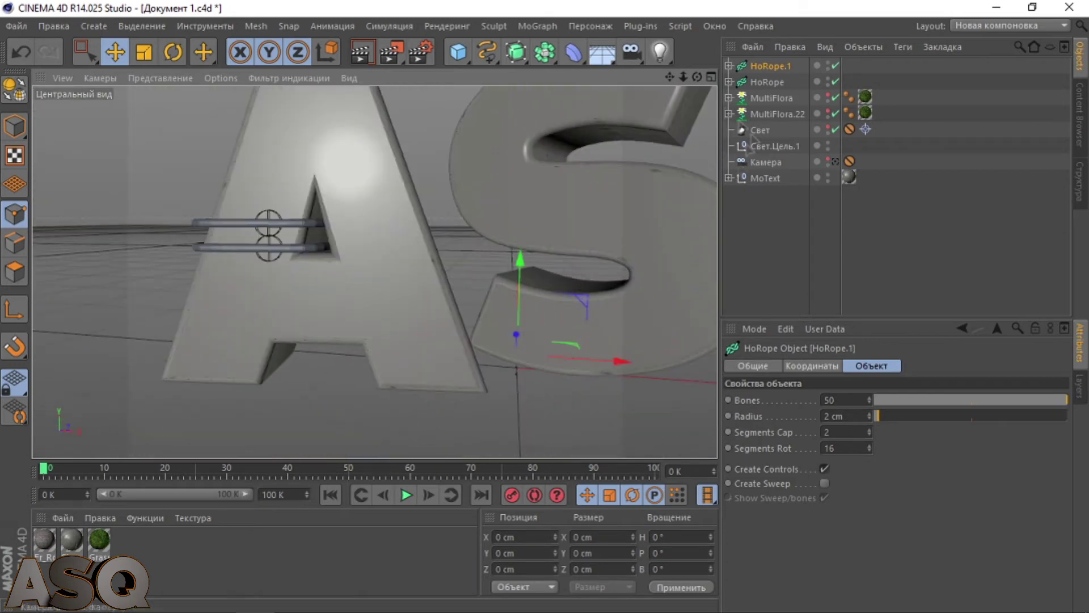
Step: Load the Purple Chrome and Tin Old metal materials from the preset library into the scene
left_click(1080, 114)
left_click(1034, 47)
double_click(939, 155)
scroll(939, 156, "down", 5)
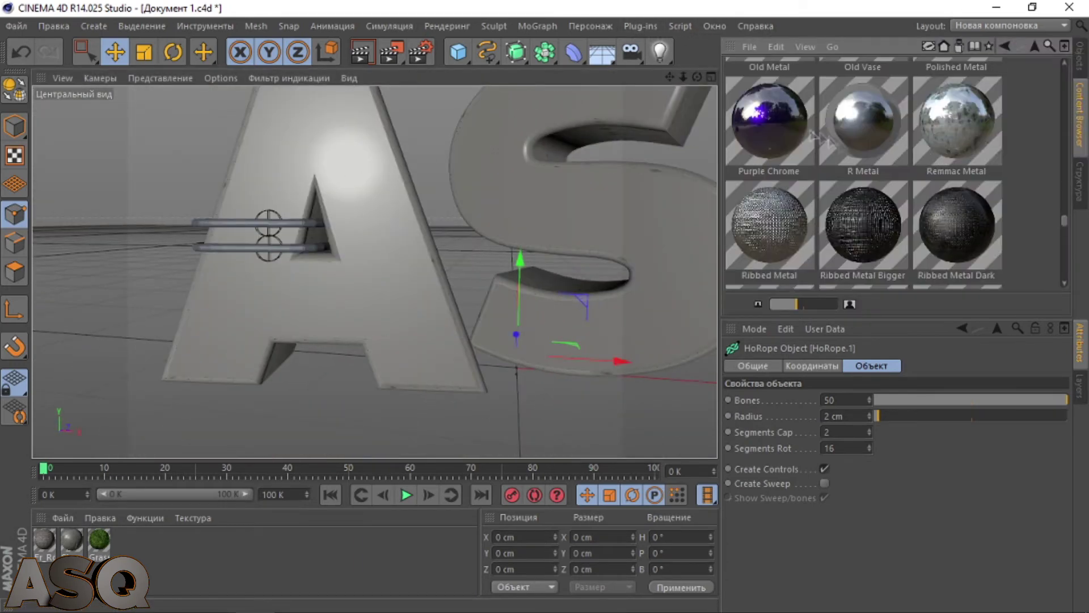
double_click(774, 128)
scroll(888, 195, "down", 6)
scroll(887, 195, "up", 1)
double_click(865, 113)
left_click(1079, 58)
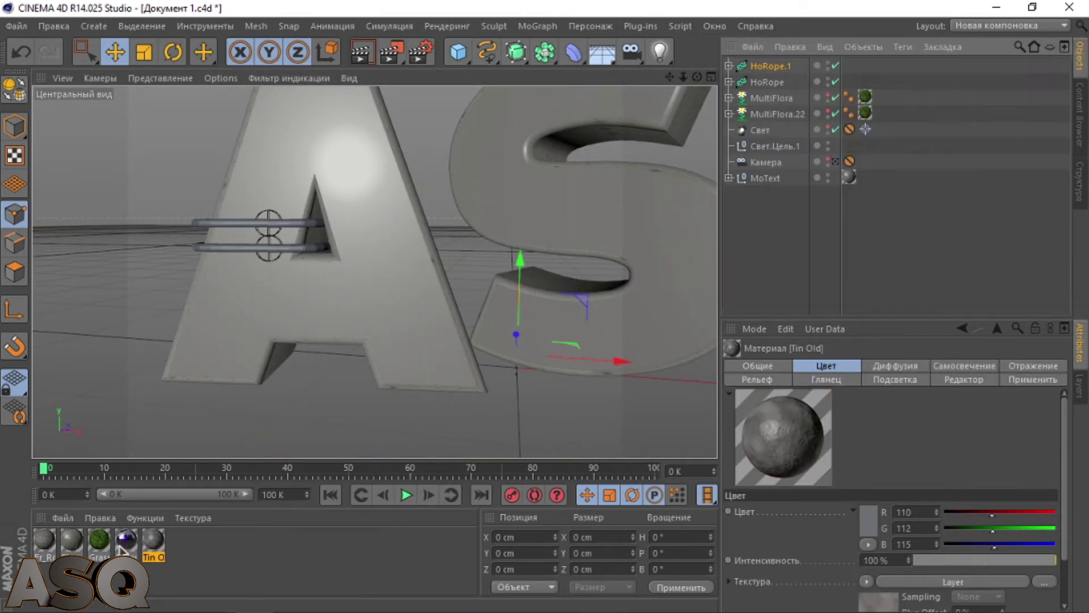
Step: Apply the purple chrome material to HoRope and Tin Old to HoRope.1, and test-render the rings up close
left_click_drag(126, 540, 765, 83)
left_click_drag(171, 544, 173, 544)
left_click_drag(133, 542, 788, 65)
left_click(350, 553)
middle_click_drag(272, 227, 397, 255, "alt")
scroll(386, 255, "up", 4)
left_click(361, 53)
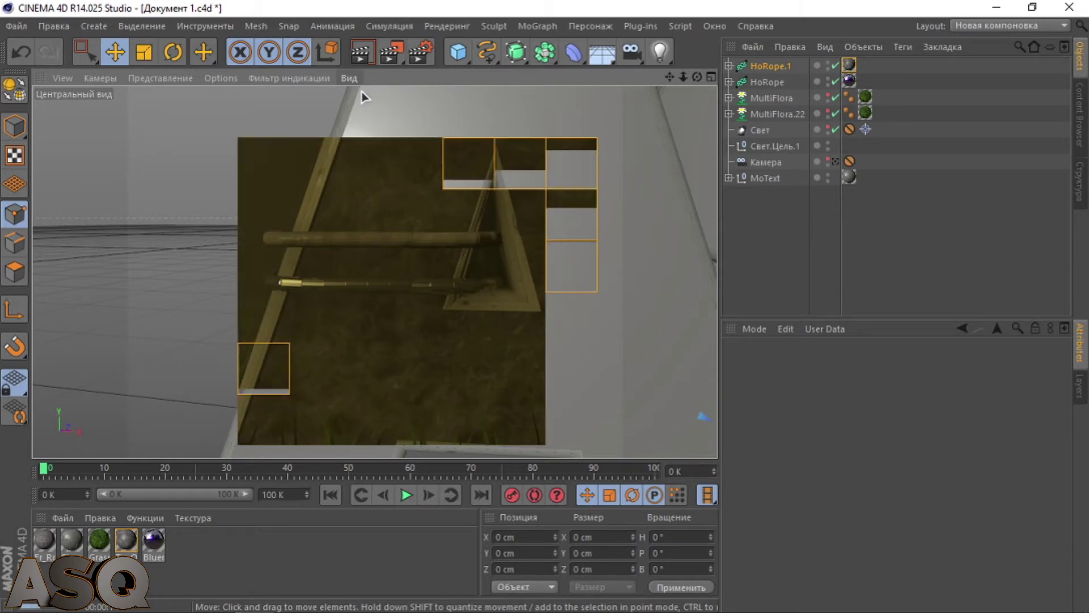
Step: Replace the Tin Old material on HoRope.1 with the purple chrome one and test-render the camera view
left_click(835, 161)
key("Delete")
left_click_drag(153, 542, 772, 66)
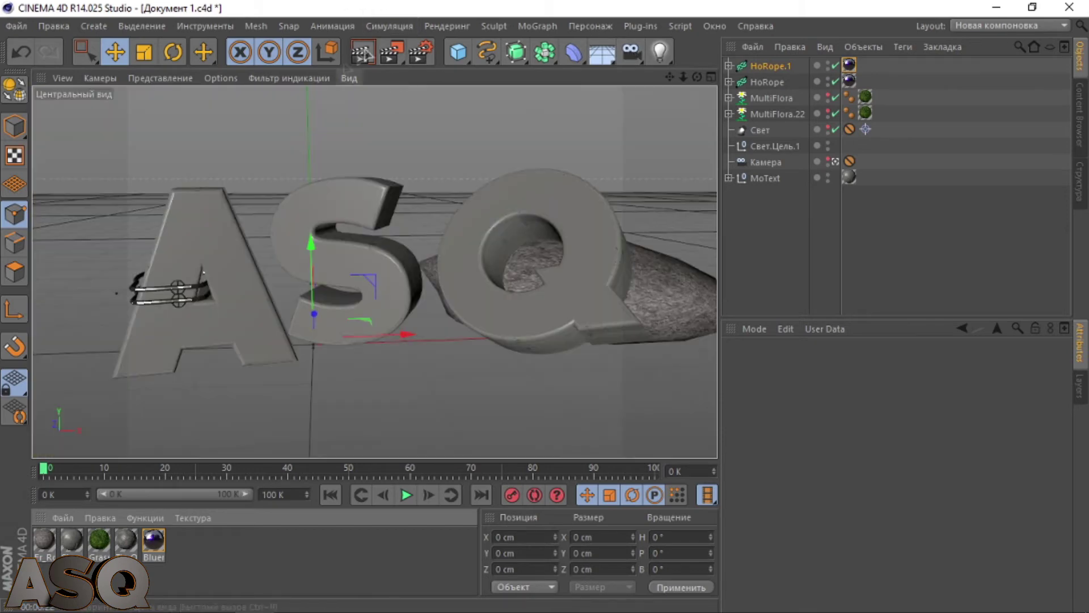
left_click(445, 114)
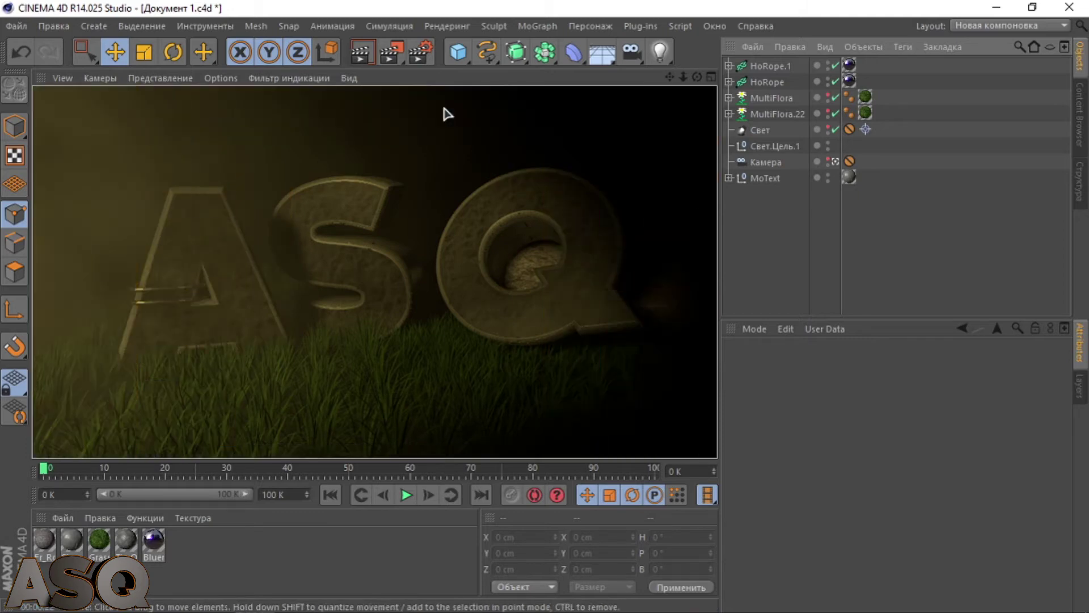
left_click(448, 114)
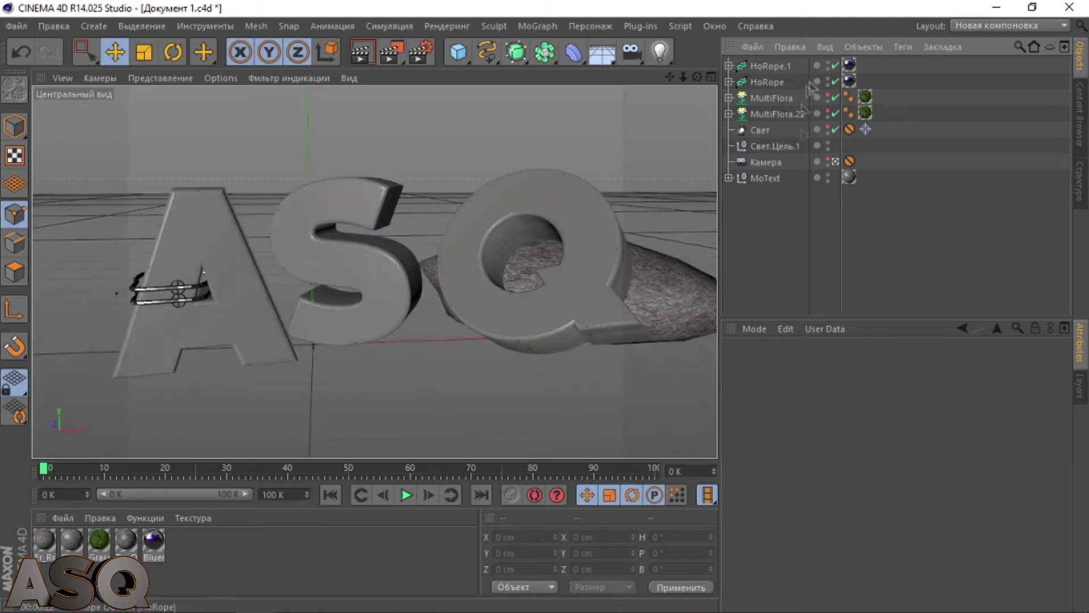
Step: Examine the rings against the letters from the right-side view, toggling the visibility of the MoText parts
left_click(835, 162)
middle_click(602, 149)
middle_click(272, 348)
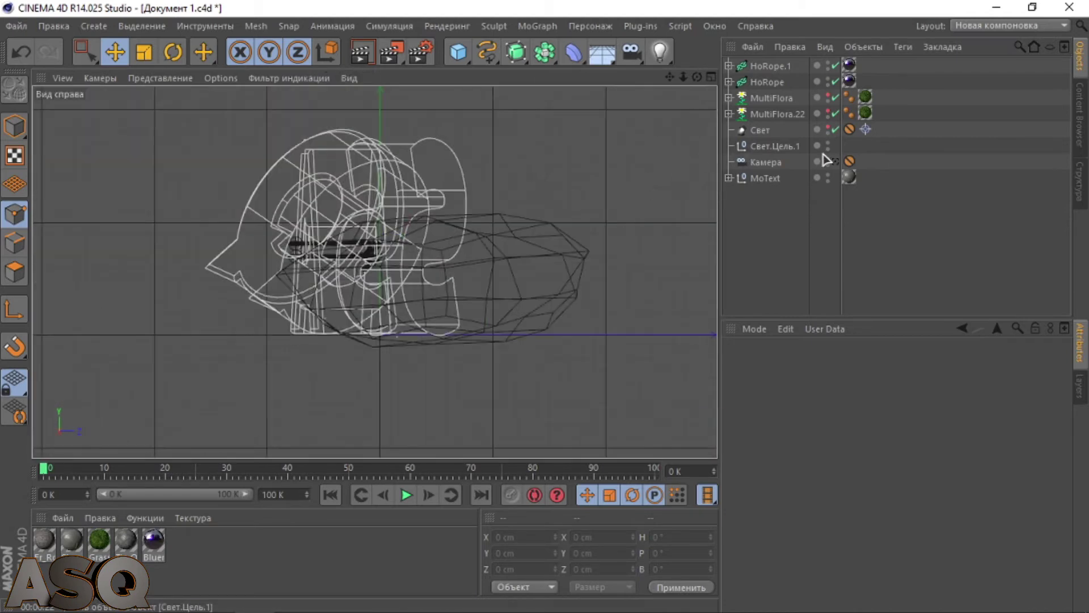
left_click(729, 177)
scroll(413, 170, "up", 8)
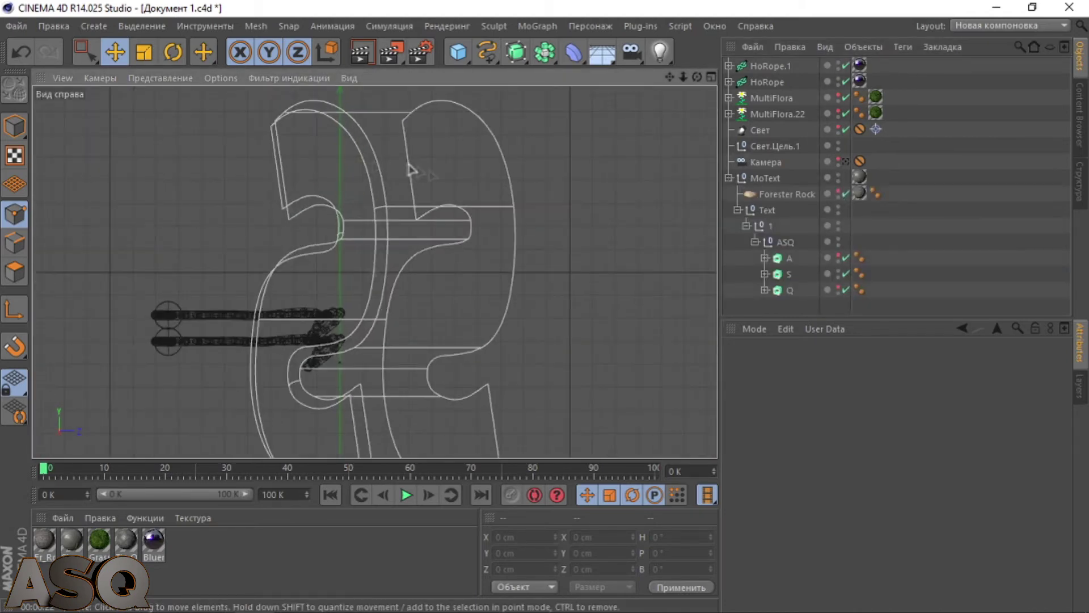
left_click_drag(411, 168, 444, 202, "alt")
left_click(838, 256)
left_click(838, 287)
left_click(838, 192)
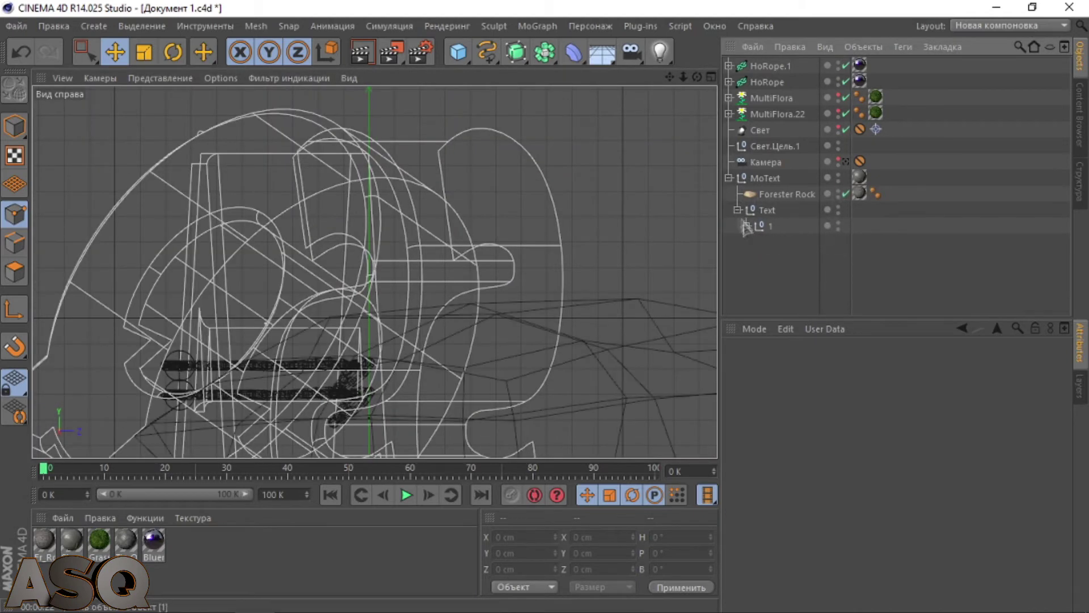
left_click(729, 178)
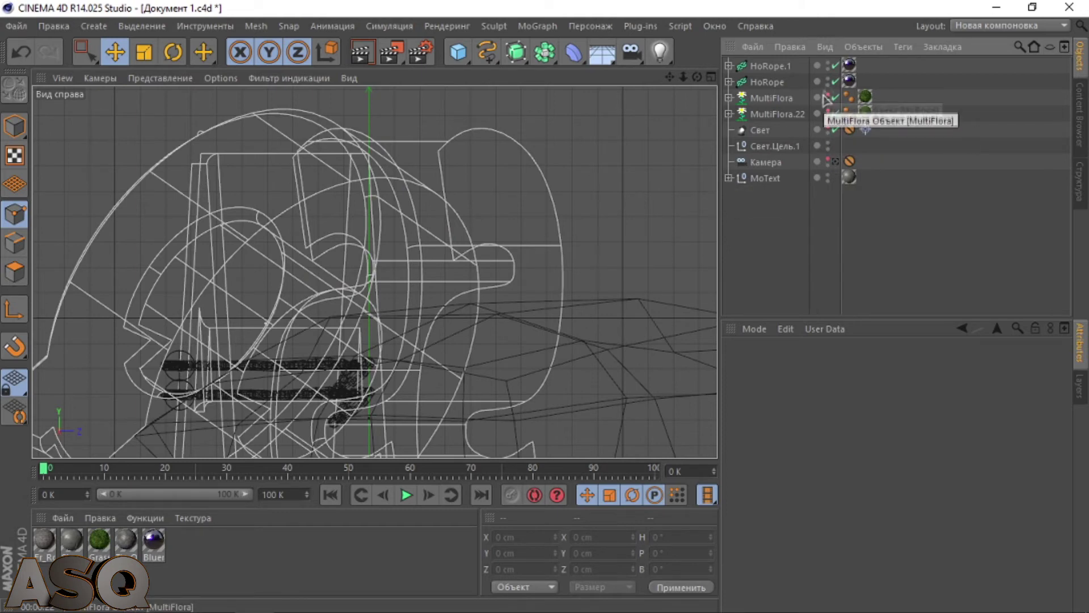
Step: Duplicate HoRope.1 in the perspective view and shift the copy along the X axis to the letter S
middle_click(514, 179)
left_click(363, 196)
middle_click(268, 151)
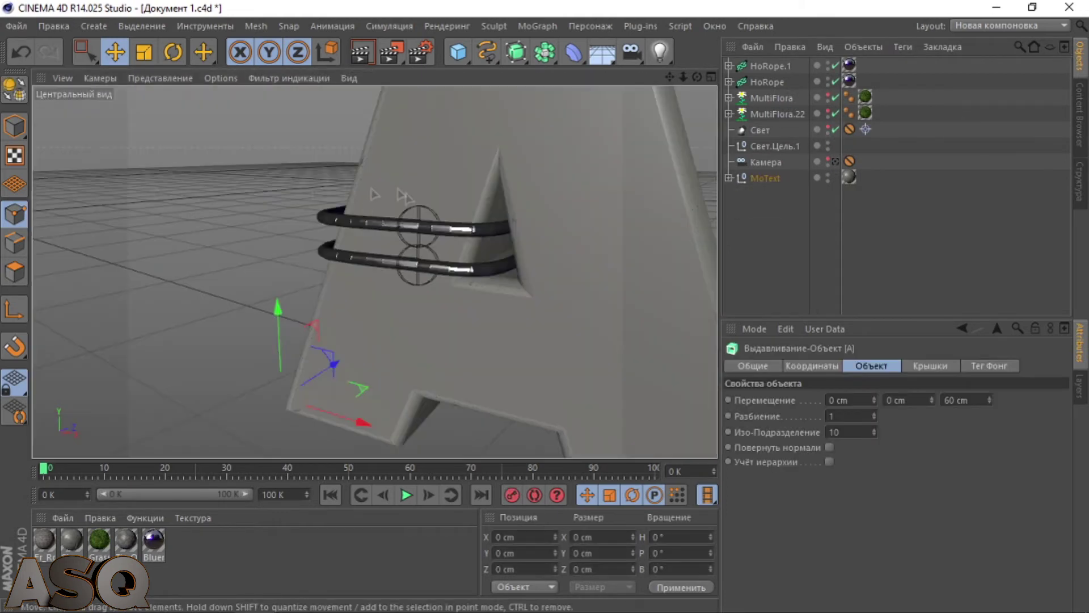
left_click(771, 66)
scroll(514, 241, "down", 4)
left_click_drag(513, 241, 483, 252, "alt")
scroll(472, 297, "down", 2)
left_click_drag(587, 377, 780, 385, "ctrl")
scroll(472, 297, "down", 1)
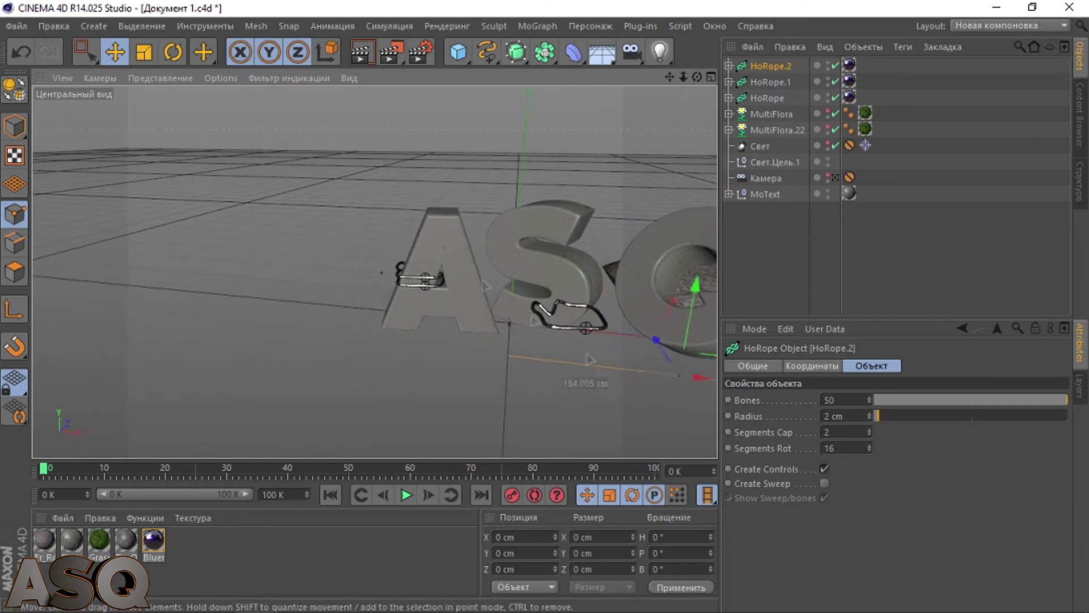
Step: Rotate HoRope.2 and move it up and back toward the upper arm of the letter S
key("r")
left_click_drag(653, 328, 689, 363)
key("e")
left_click_drag(590, 340, 397, 351, "alt")
left_click_drag(369, 387, 321, 388)
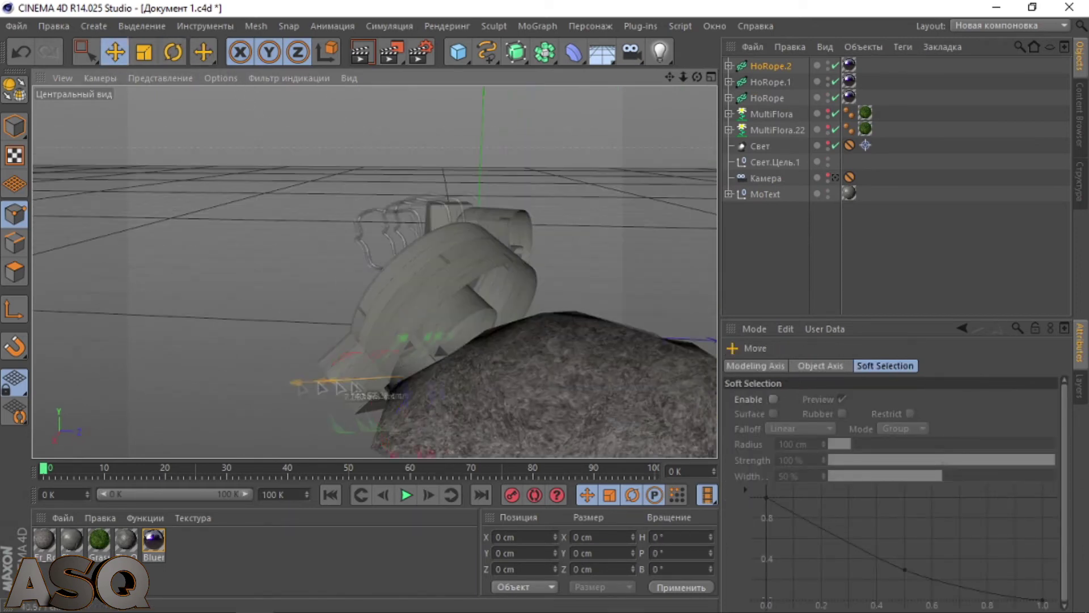
Step: Fine-tune HoRope.2's position so that the rope wraps around the end of the S's upper arm
left_click_drag(544, 250, 400, 283, "alt")
left_click_drag(491, 297, 500, 297)
scroll(479, 224, "up", 3)
left_click_drag(478, 223, 341, 255, "alt")
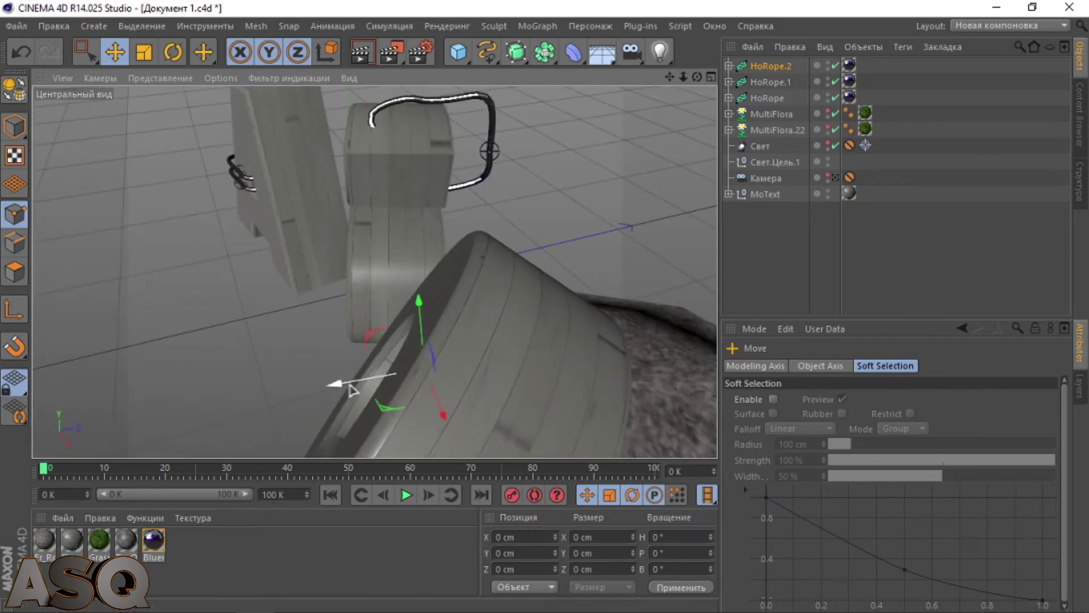
left_click_drag(340, 384, 317, 382)
left_click_drag(330, 272, 355, 165, "alt")
middle_click_drag(354, 164, 348, 215, "alt")
scroll(348, 215, "up", 3)
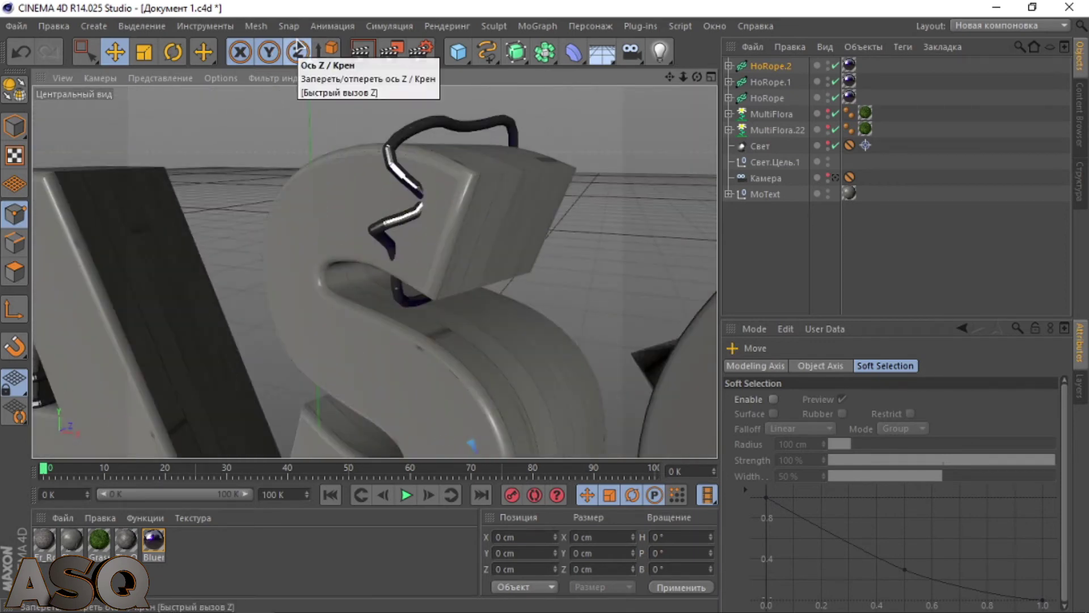
Step: Take the spline out of HoRope.2 to the top level of the hierarchy and select its point on the S's front
left_click(729, 66)
left_click_drag(766, 81, 765, 227)
left_click(388, 157)
scroll(400, 151, "up", 5)
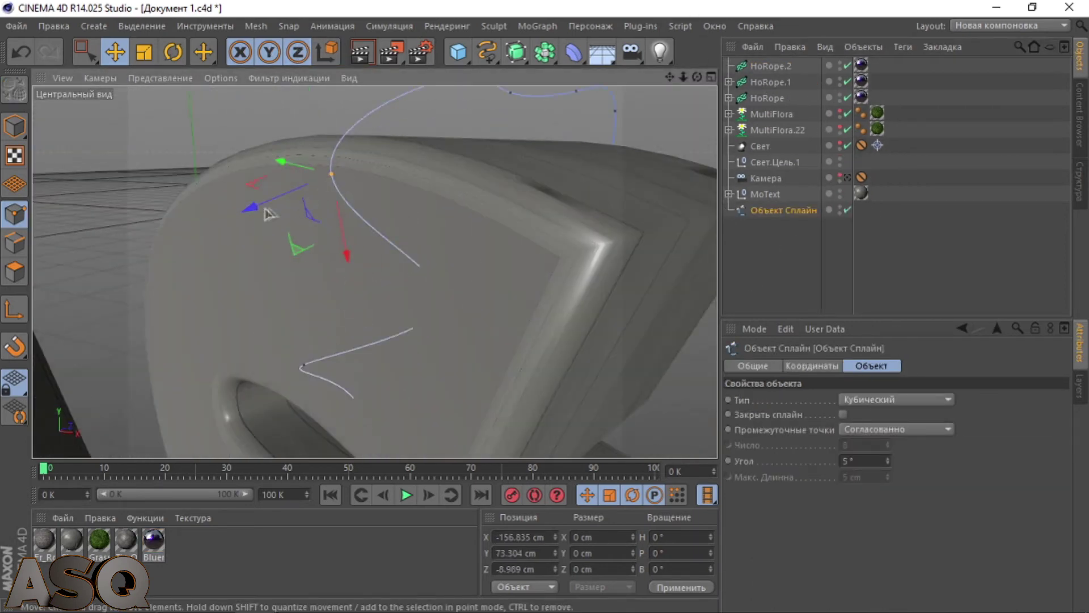
Step: Move the spline points in front of the S's upper arm so the curve runs close to the front face
left_click_drag(375, 350, 317, 391)
left_click_drag(389, 410, 390, 335)
left_click_drag(310, 314, 255, 352)
left_click_drag(595, 368, 454, 329, "alt")
left_click_drag(255, 311, 326, 288)
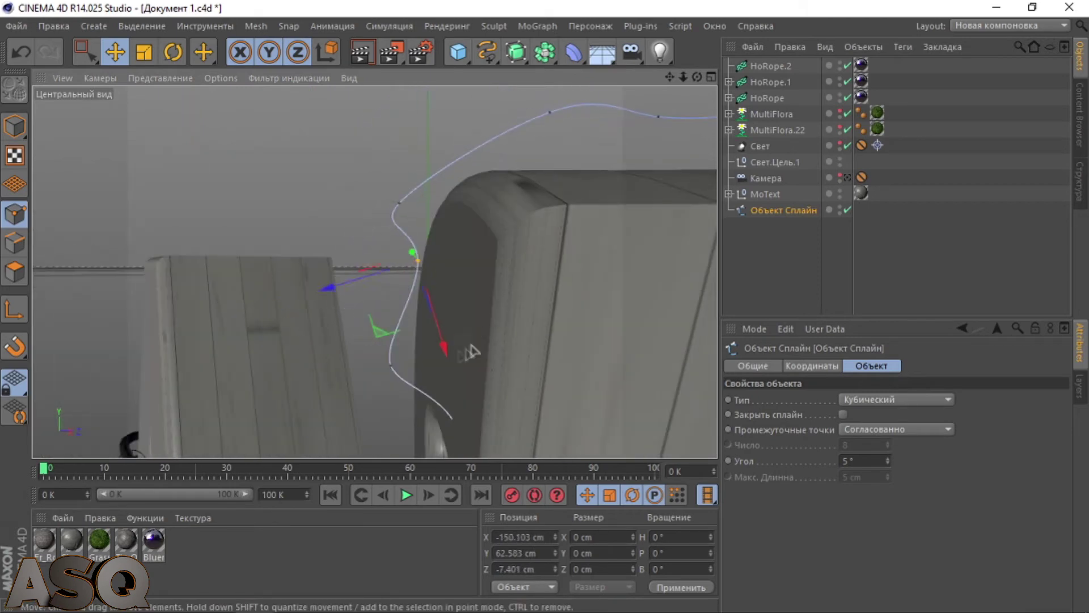
left_click_drag(444, 278, 583, 237)
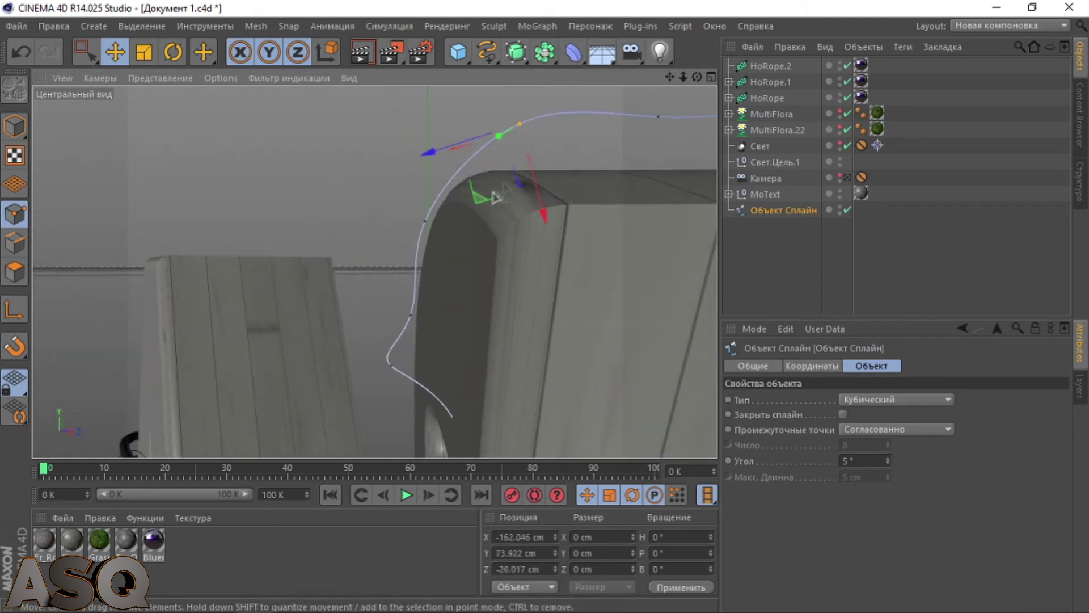
Step: Align the spline's lower front and top points so the curve closely follows the S's front edge and top surface
left_click_drag(482, 198, 150, 308)
left_click(303, 316)
left_click_drag(250, 321, 487, 363, "alt")
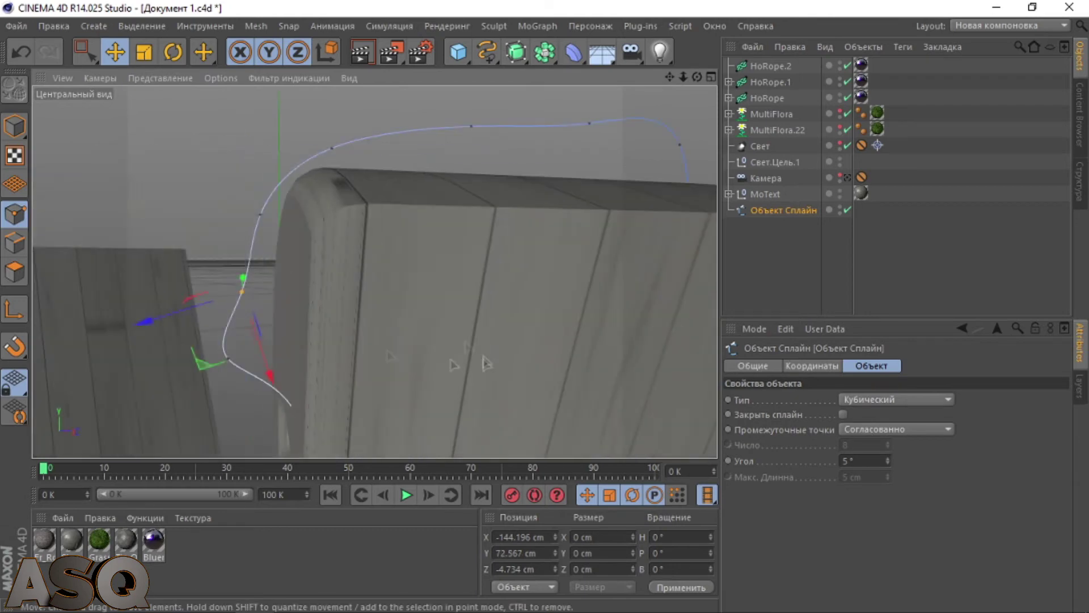
left_click_drag(146, 323, 171, 384)
left_click_drag(204, 328, 249, 358)
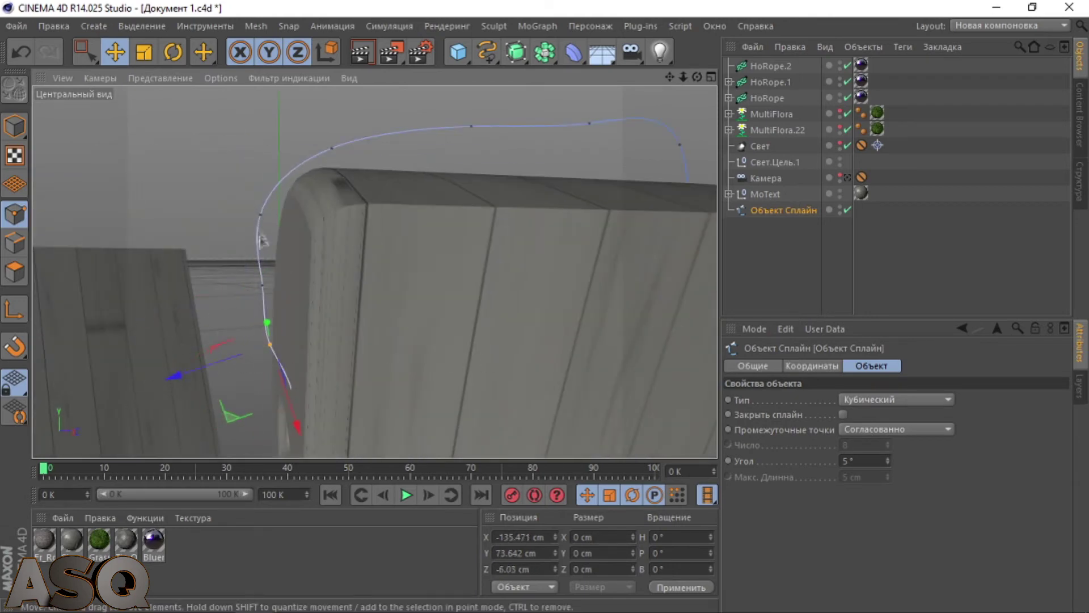
left_click_drag(232, 301, 241, 292)
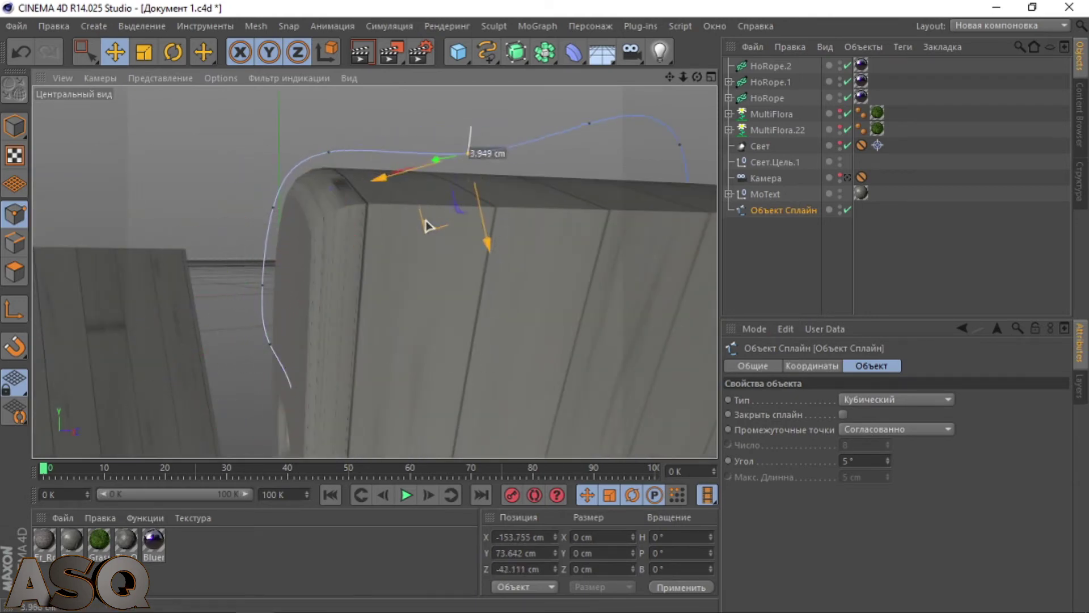
left_click_drag(683, 139, 670, 263)
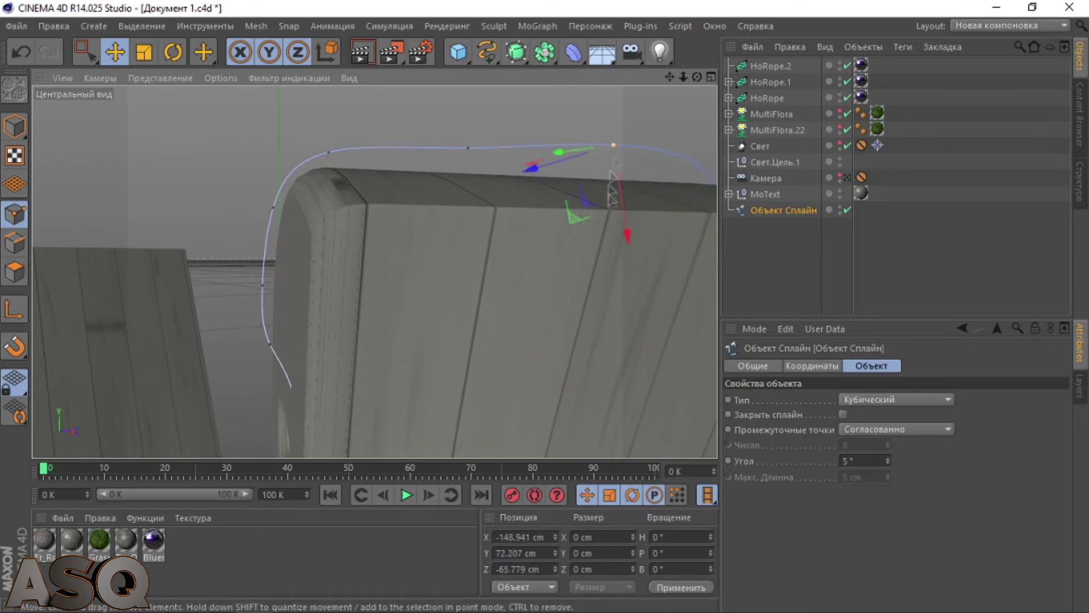
left_click_drag(432, 221, 448, 222)
Step: Reposition the spline's end points in the opening beneath the S's upper arm so the curve follows its underside
left_click_drag(448, 222, 375, 360, "alt")
left_click(374, 360)
middle_click_drag(375, 360, 381, 215, "alt")
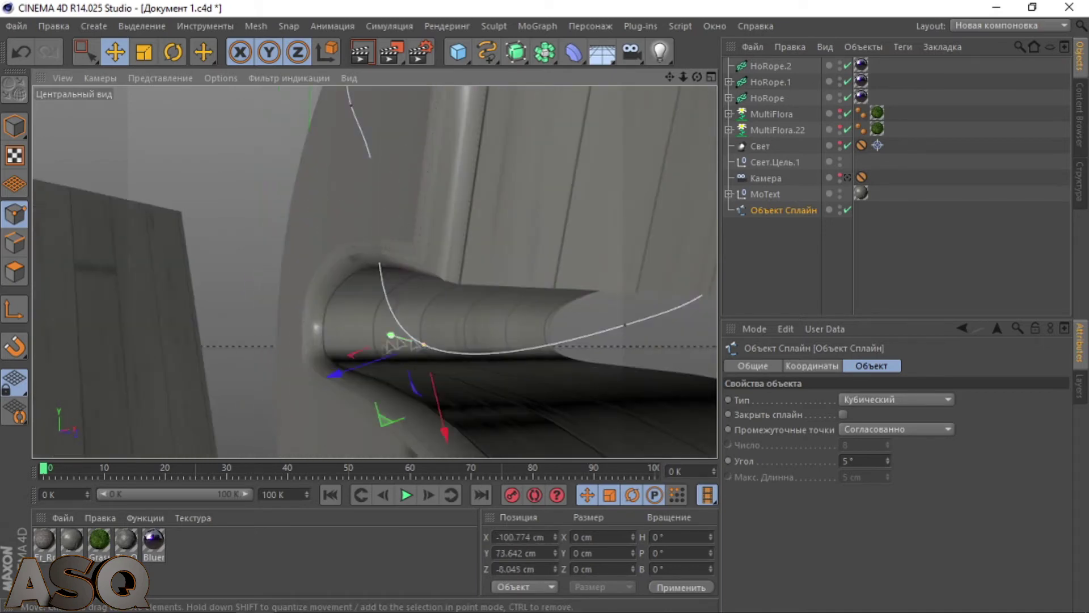
left_click_drag(400, 342, 273, 197)
left_click_drag(271, 238, 280, 256)
Step: Adjust the remaining spline points so the curve fits tightly around the S's upper arm from every side
left_click_drag(279, 256, 253, 227, "alt")
left_click(285, 227)
left_click(490, 243)
left_click_drag(439, 301, 398, 255)
left_click(182, 245)
left_click_drag(212, 318, 199, 292)
left_click_drag(198, 292, 452, 185, "alt")
left_click(460, 304)
left_click_drag(499, 301, 522, 320)
left_click_drag(522, 320, 638, 369, "alt")
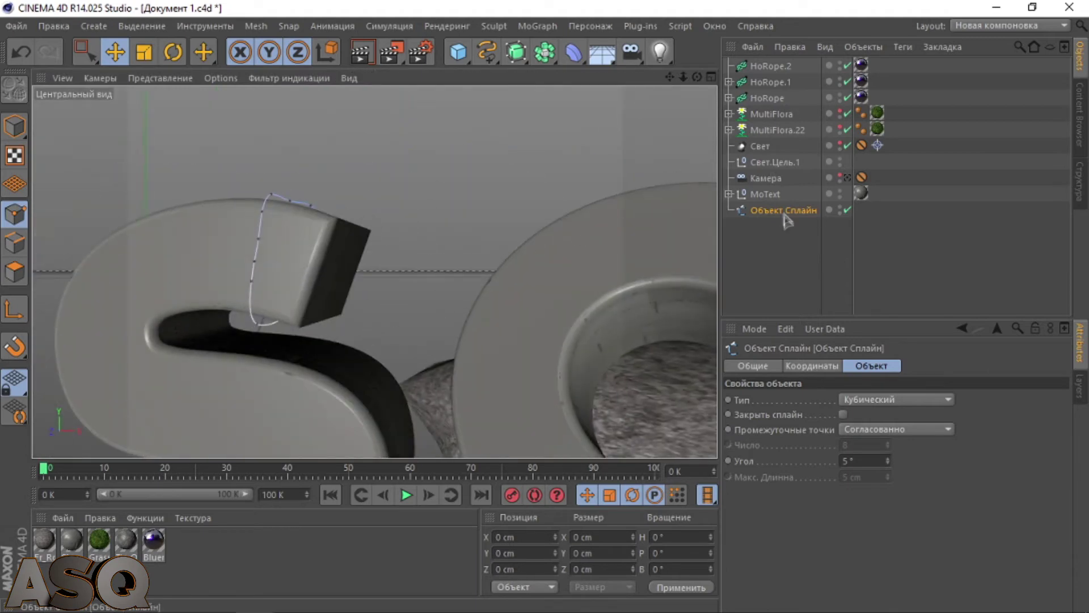
Step: Return the edited spline to HoRope.2 and place a duplicate with a 1.905 cm radius beside it on the S's upper arm
left_click_drag(785, 211, 769, 67)
left_click(787, 248)
left_click(729, 66)
left_click(770, 66)
left_click_drag(374, 272, 317, 267, "alt")
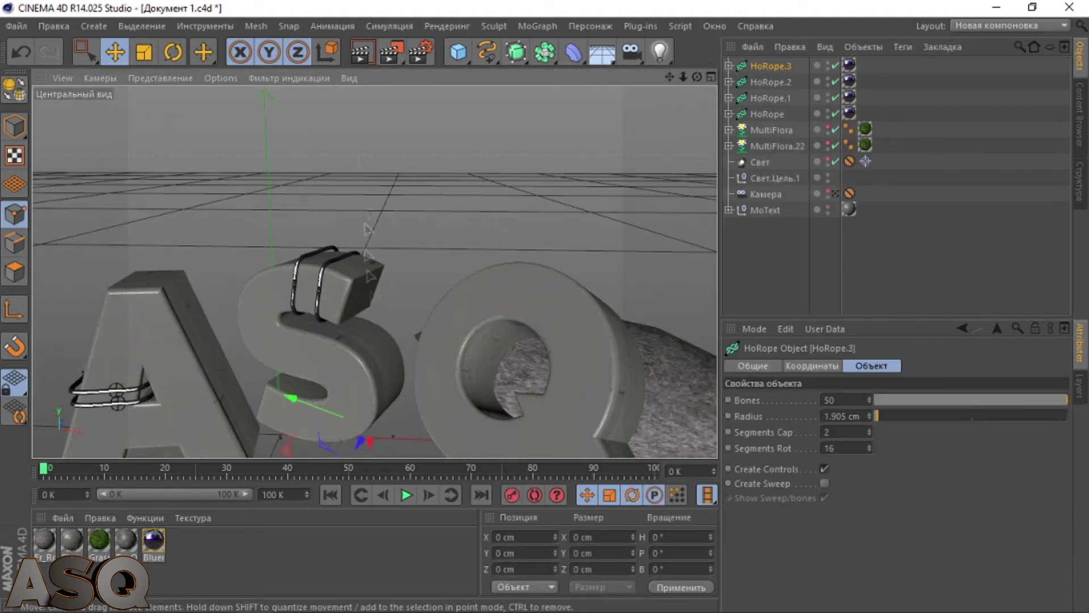
Step: Duplicate HoRope.3 and move the copy down to the lower end of the letter S
left_click_drag(450, 242, 451, 432)
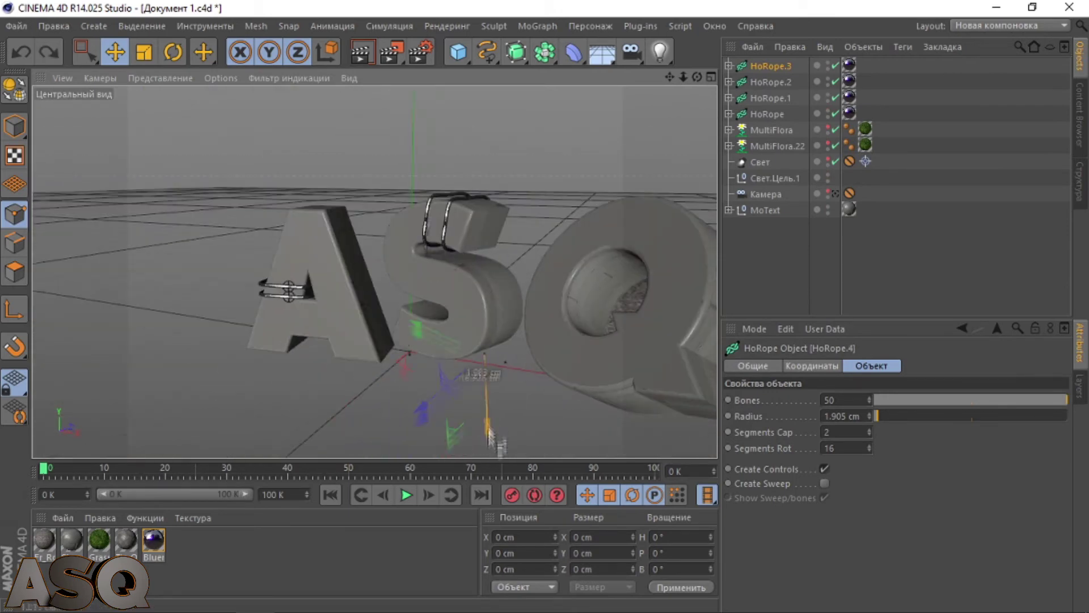
left_click_drag(489, 437, 493, 410)
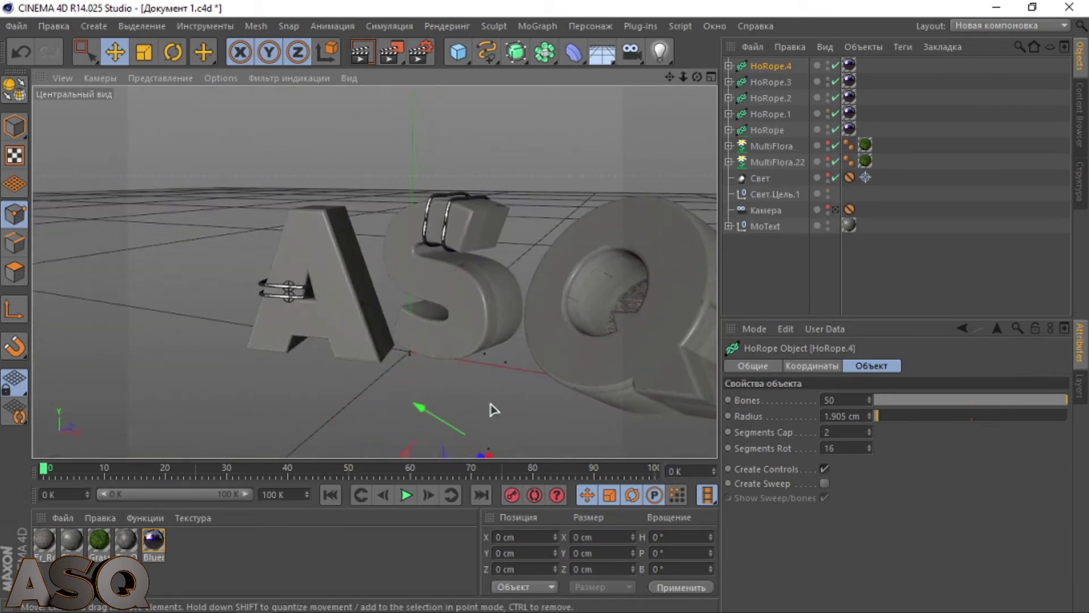
middle_click_drag(485, 378, 467, 285, "alt")
left_click_drag(474, 400, 475, 423)
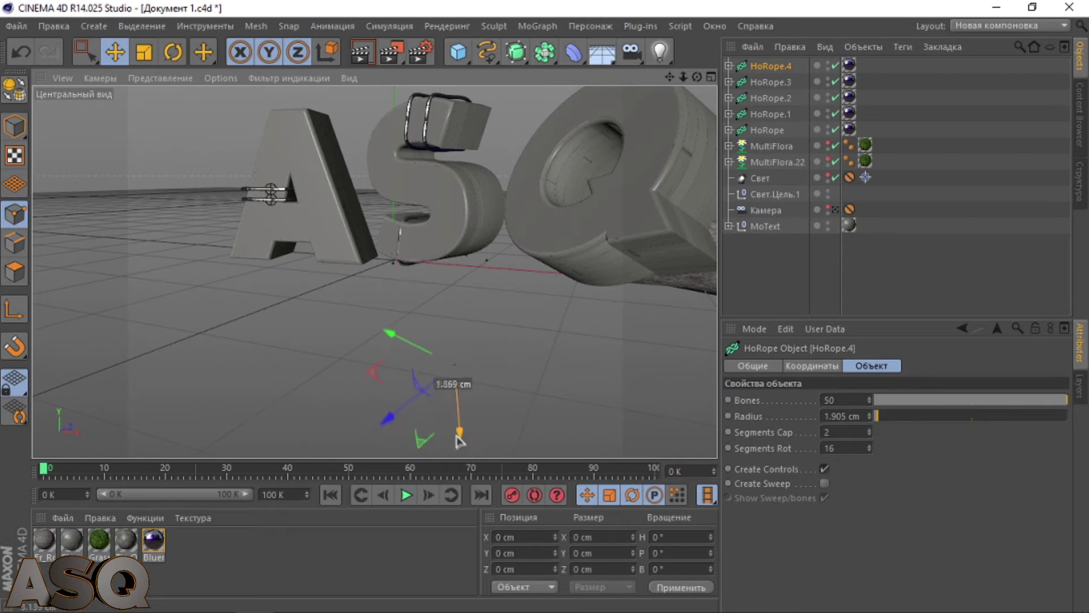
left_click_drag(369, 189, 394, 381, "alt")
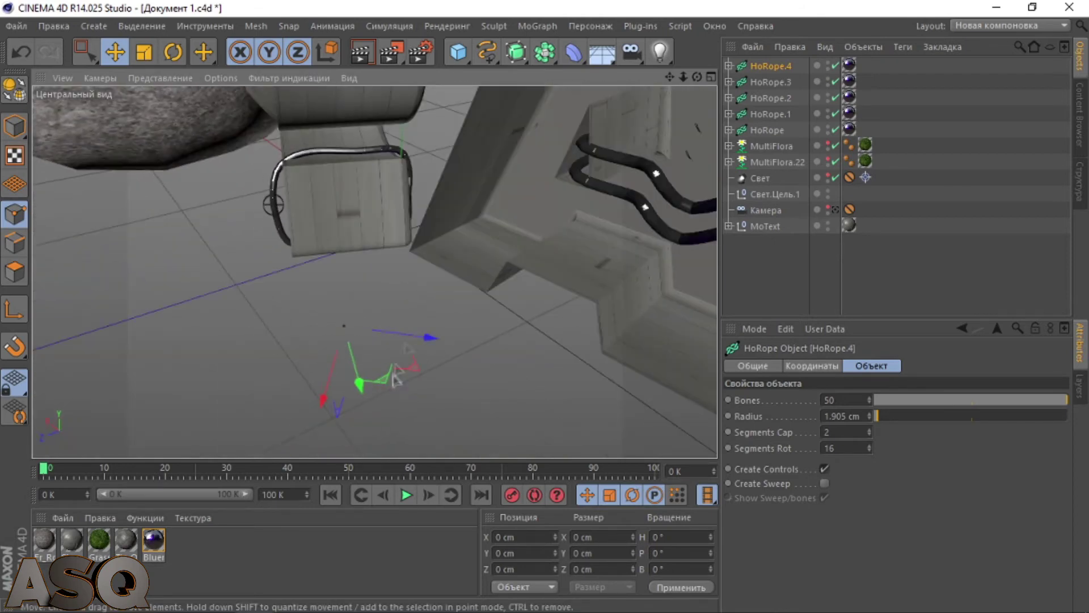
Step: Duplicate HoRope.4 and shift the copy beside it as a second ring on the S's lower end
left_click_drag(375, 272, 501, 416, "alt")
left_click_drag(498, 353, 646, 267, "alt")
scroll(505, 242, "down", 5)
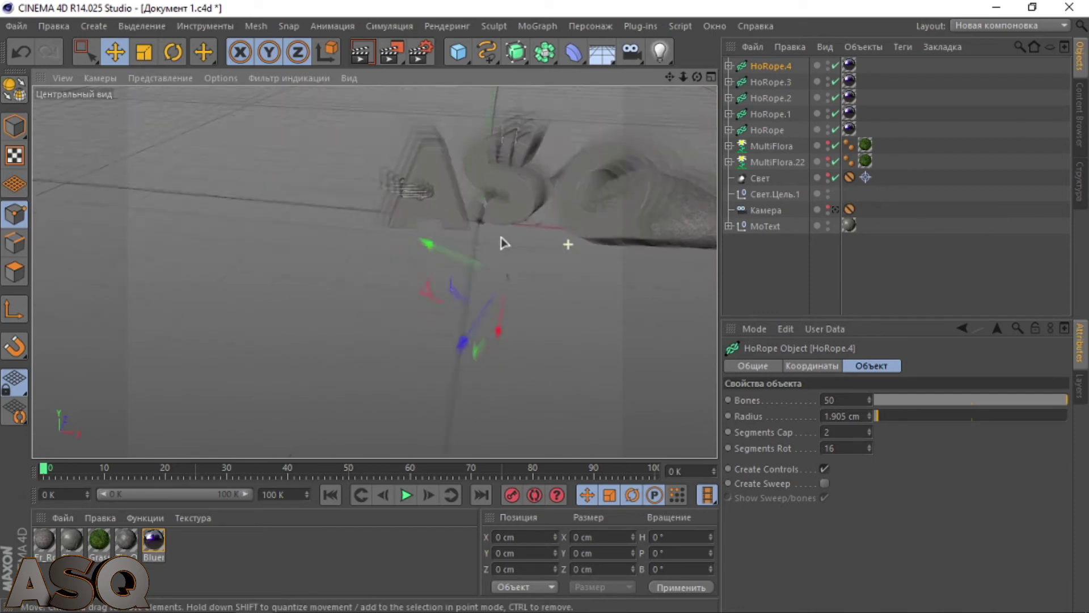
scroll(506, 237, "up", 5)
left_click_drag(453, 339, 481, 354, "ctrl")
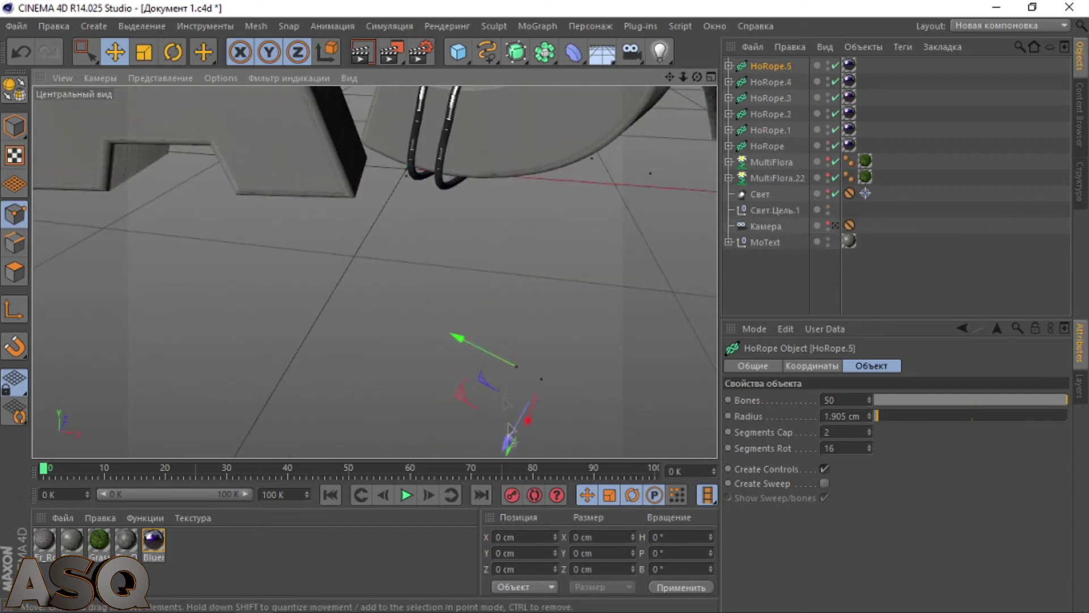
Step: Switch to the camera view, test-render the letters with the new rings, and clear the object selection
scroll(375, 273, "down", 5)
left_click(835, 226)
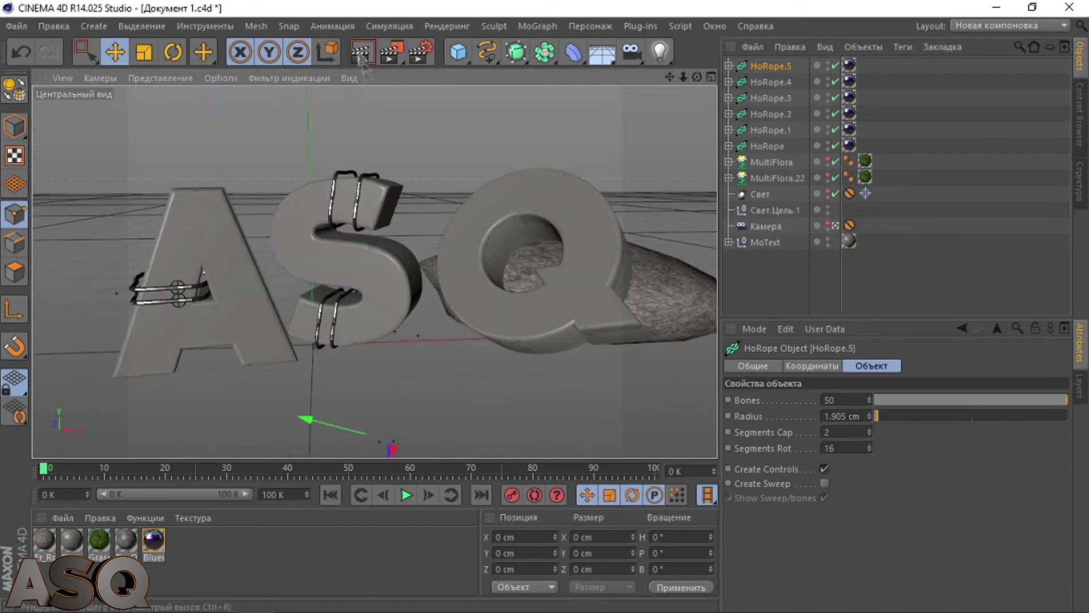
left_click(362, 52)
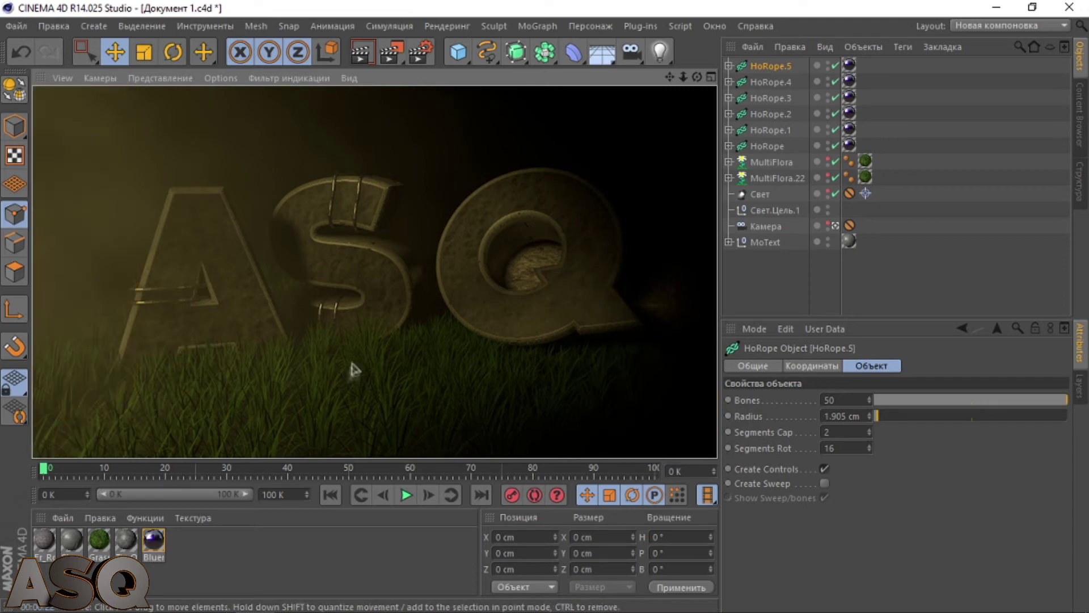
left_click(803, 266)
Step: Start the Ivy Grower plug-in and set its growth Primary Weight to 100 %
left_click(640, 26)
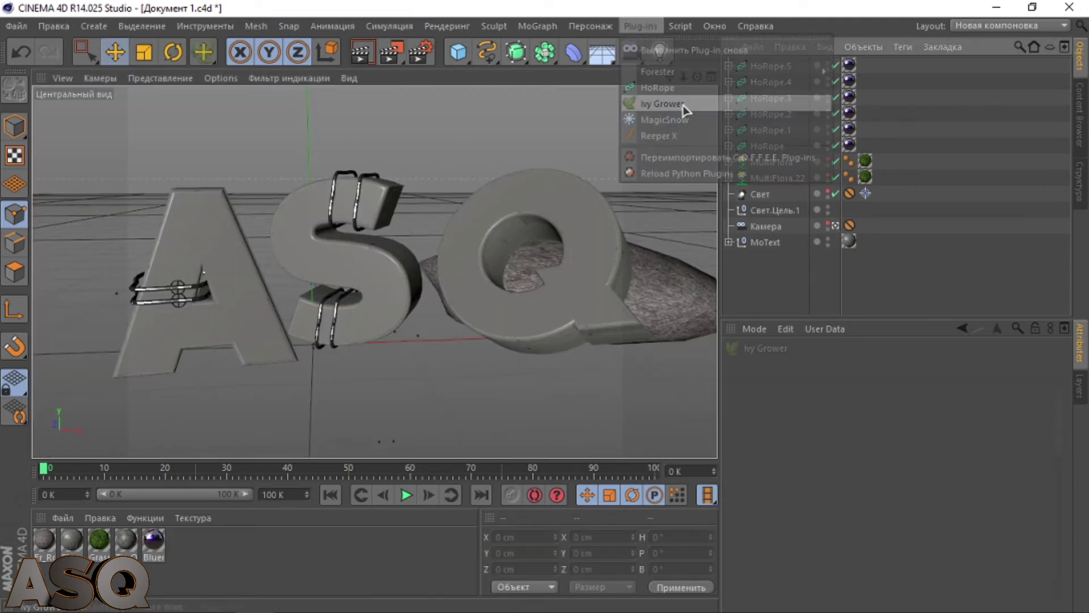
left_click(683, 107)
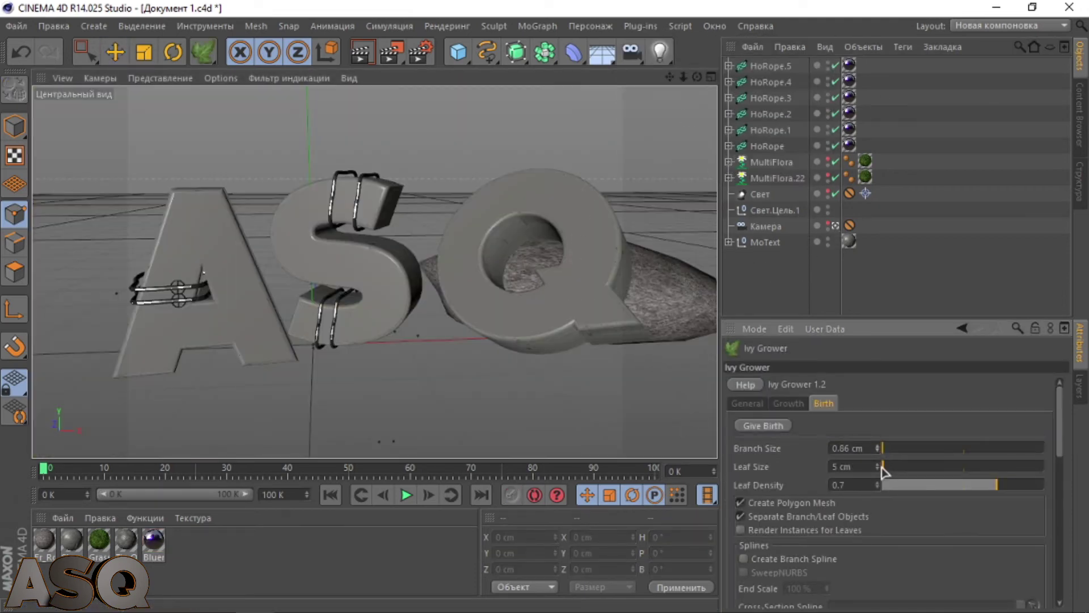
scroll(882, 567, "down", 10)
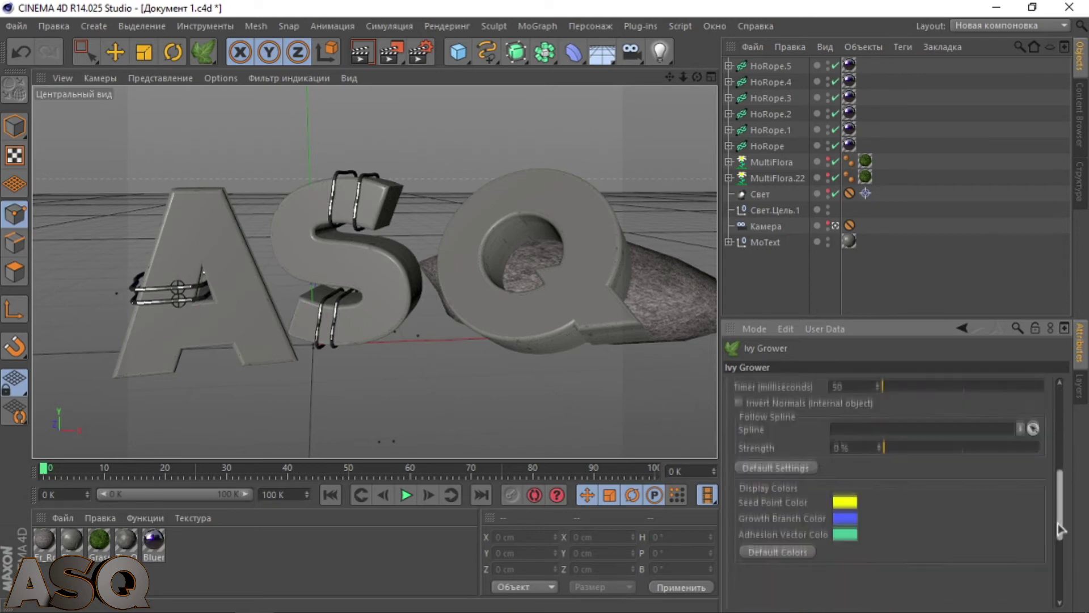
left_click_drag(1059, 510, 1057, 445)
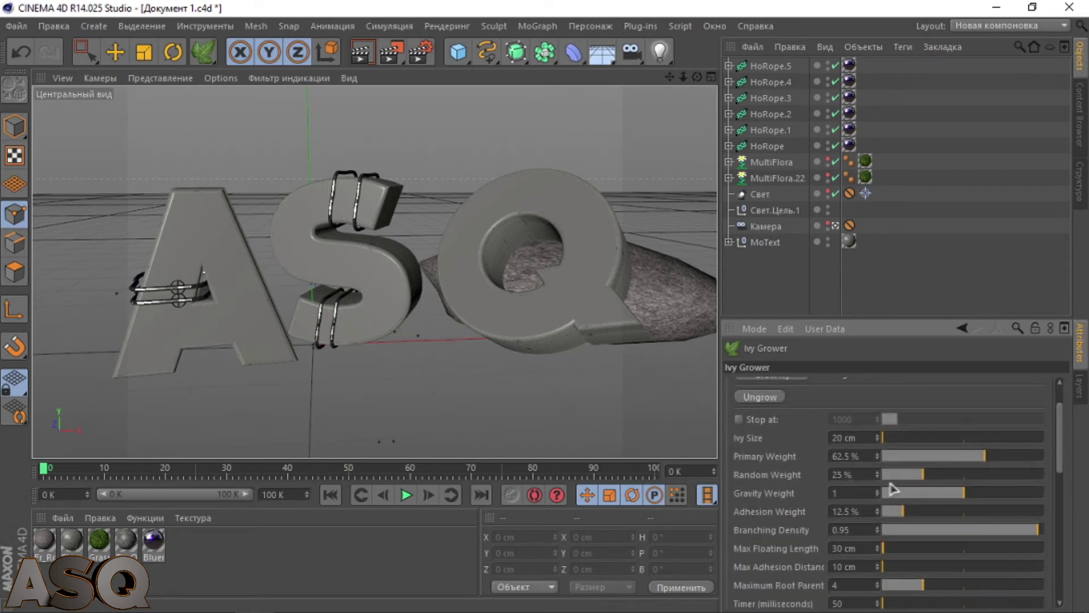
left_click_drag(972, 465, 1050, 458)
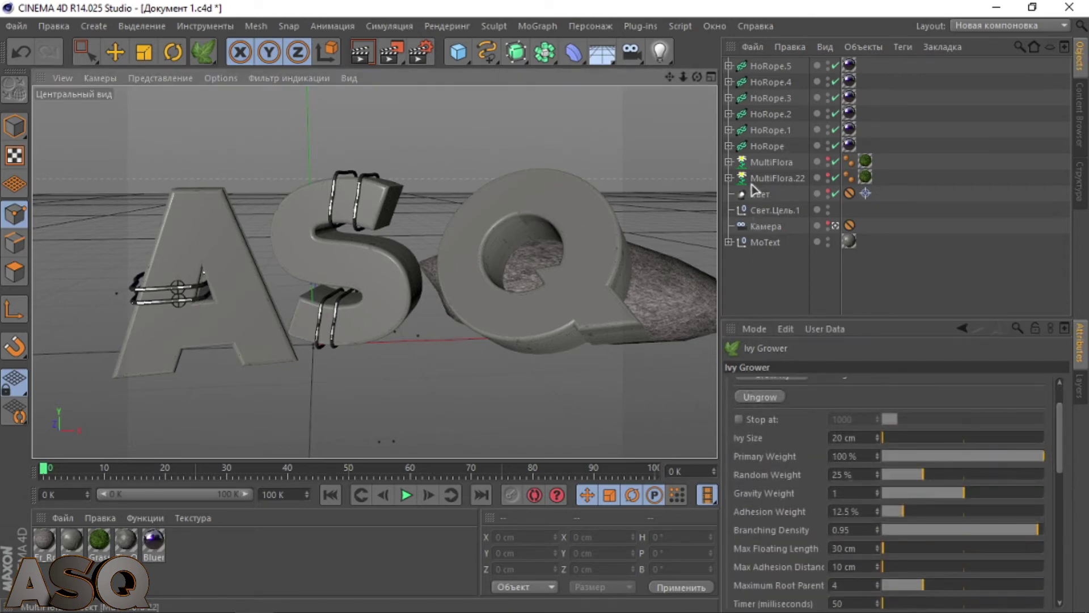
Step: Try to plant ivy on the letter Q by selecting its object inside the MoText hierarchy
left_click(729, 242)
left_click(755, 306)
scroll(777, 306, "down", 1)
left_click(784, 308)
left_click_drag(203, 52, 258, 74)
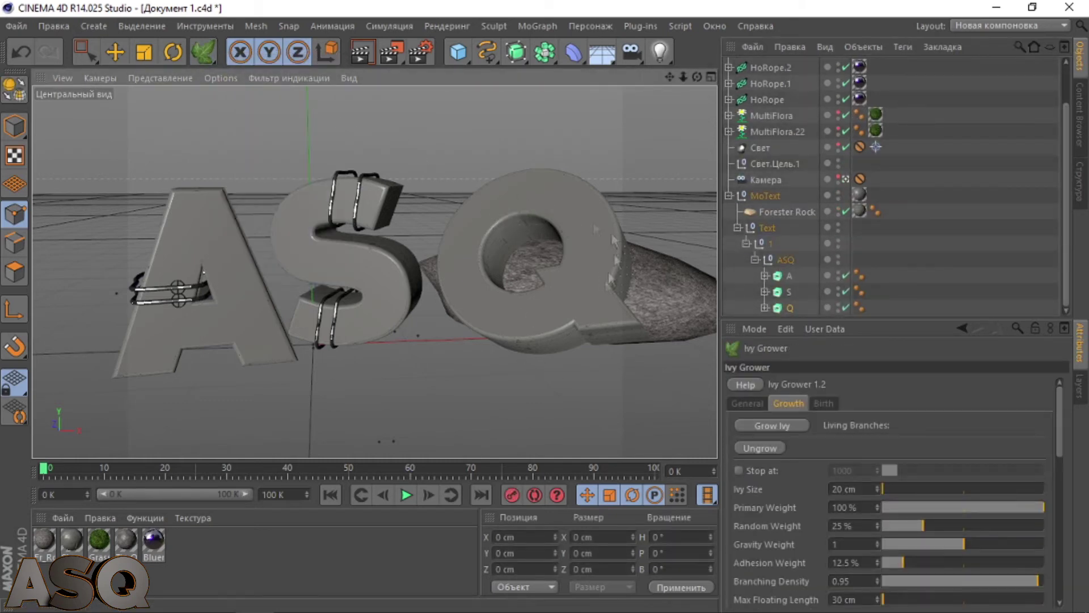
Step: Select the whole MoText object and grow a test ivy from a seed on the upper part of the Q
left_click(729, 195)
left_click(766, 242)
left_click(205, 60)
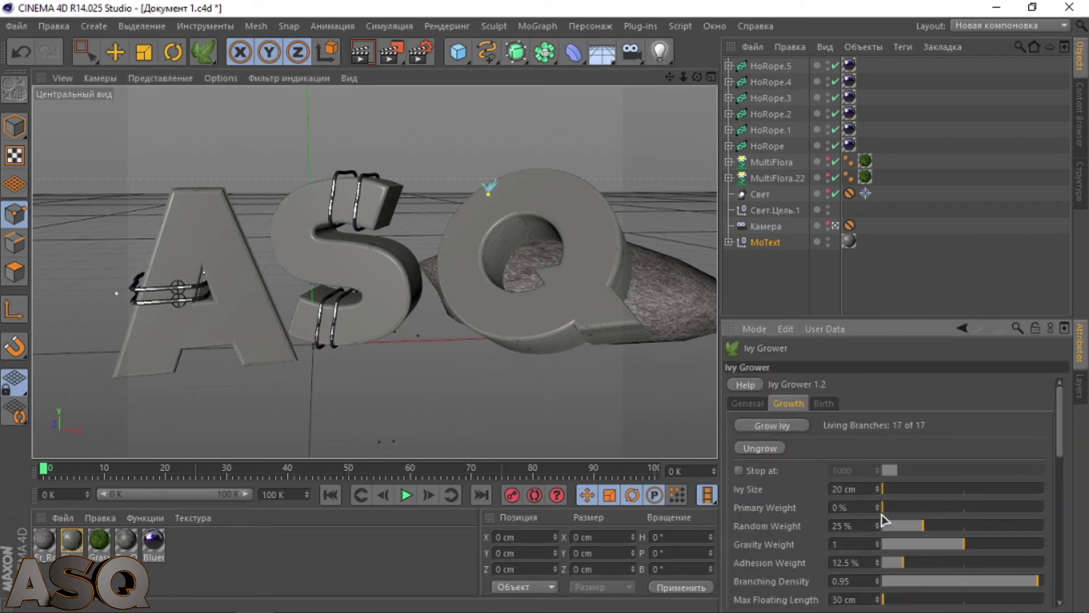
Step: Test ivy growth on the Q with Primary Weight 39 % and Adhesion Weight 47 %, and ungrow the result
scroll(881, 446, "down", 3)
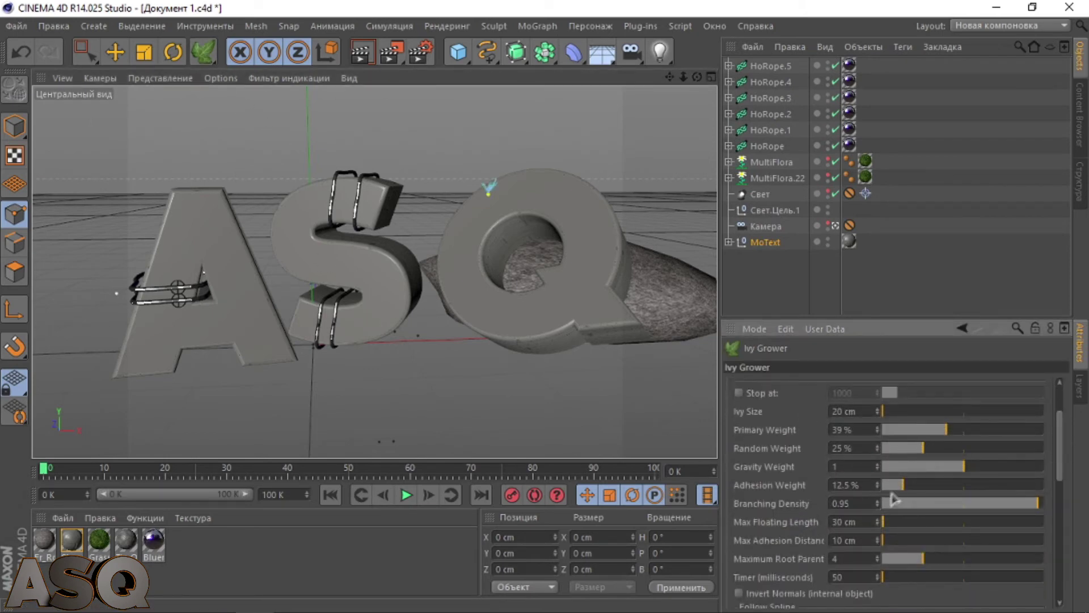
scroll(785, 428, "down", 4)
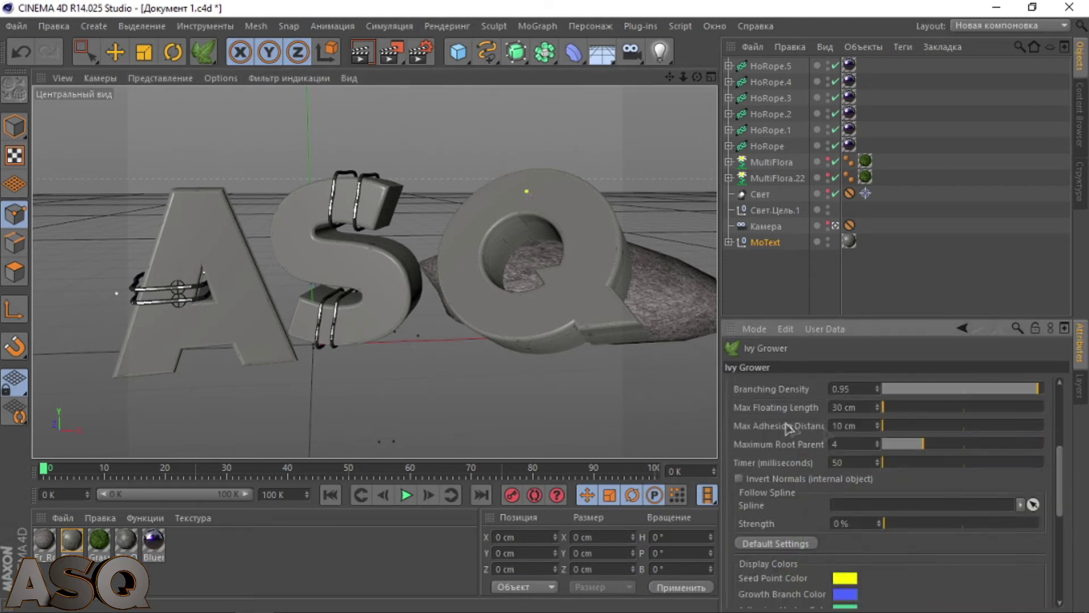
scroll(794, 429, "up", 7)
scroll(1062, 474, "down", 2)
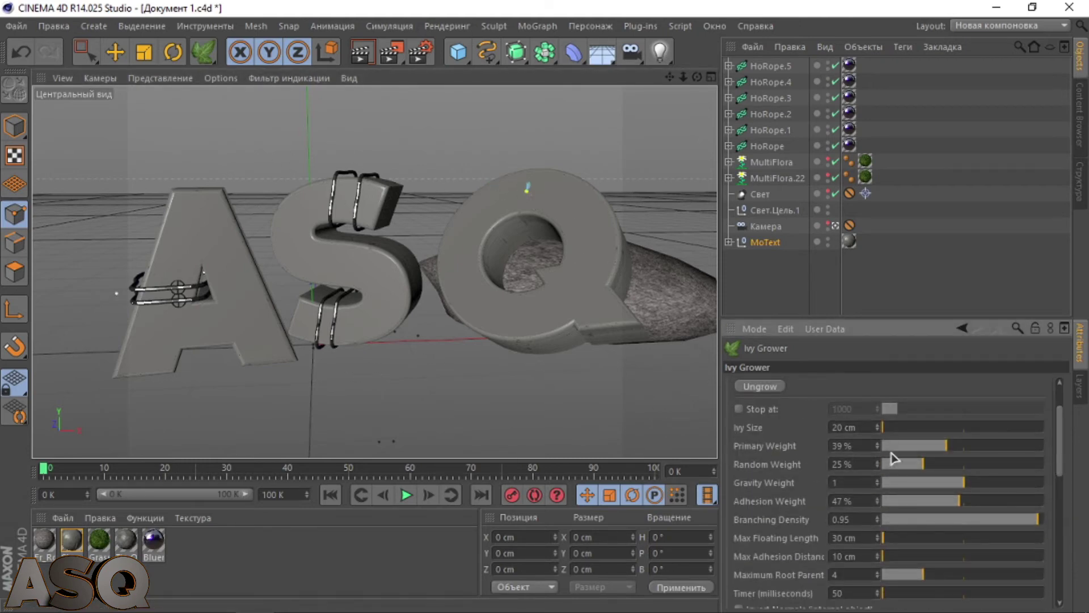
left_click(755, 387)
scroll(1010, 521, "down", 7)
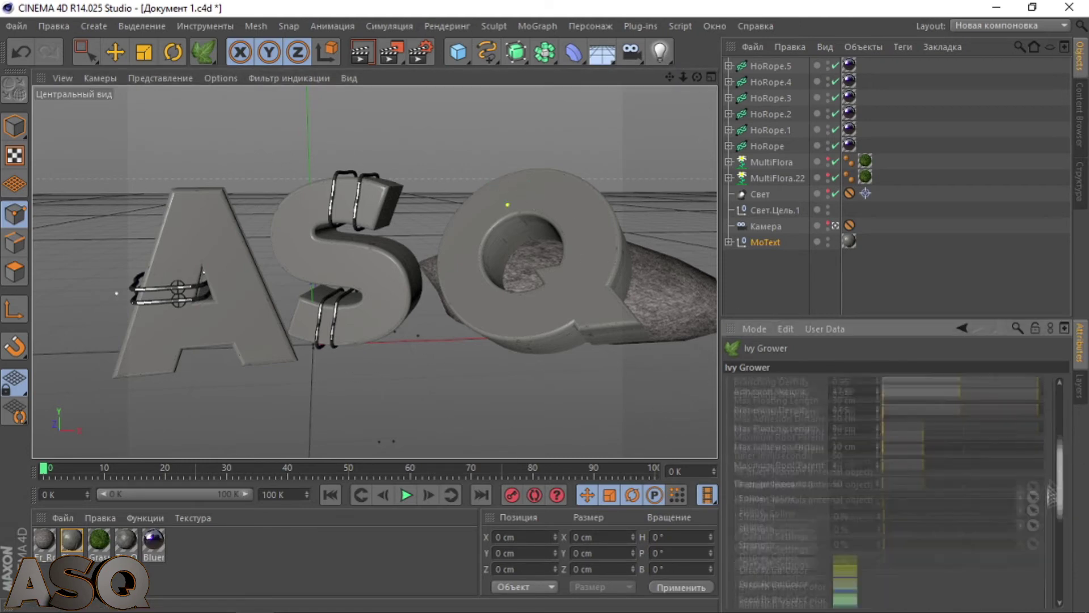
Step: Set the ivy's Primary Weight to 50 %, Random Weight to 20 %, Gravity Weight to 1 and Adhesion Weight to 79 %
scroll(1021, 488, "up", 8)
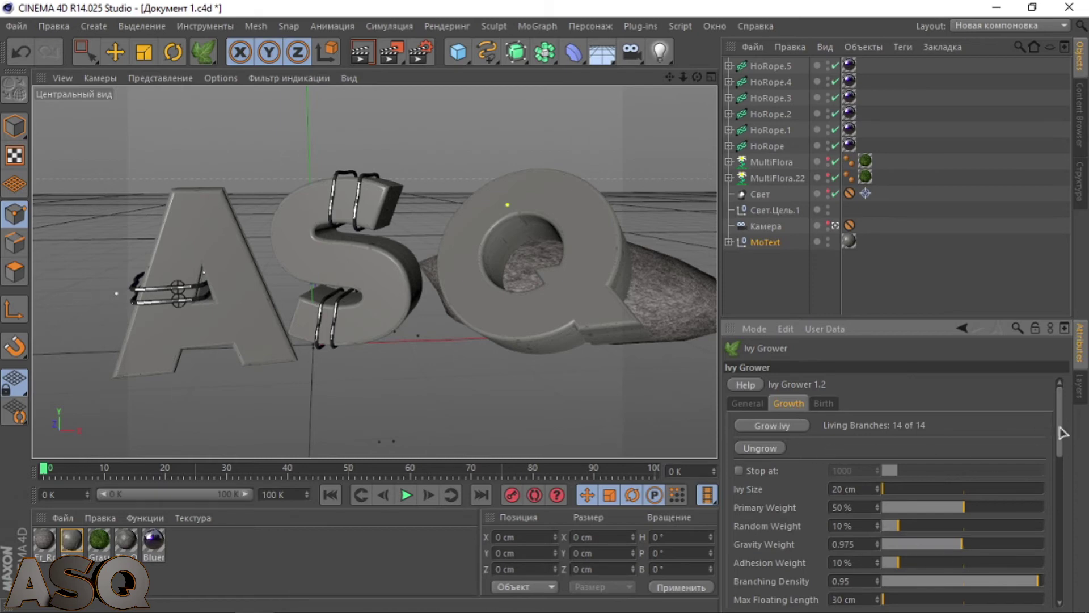
mouse_move(1059, 427)
left_mouse_down()
mouse_move(1059, 490)
mouse_move(1056, 444)
left_mouse_up()
left_click(783, 535)
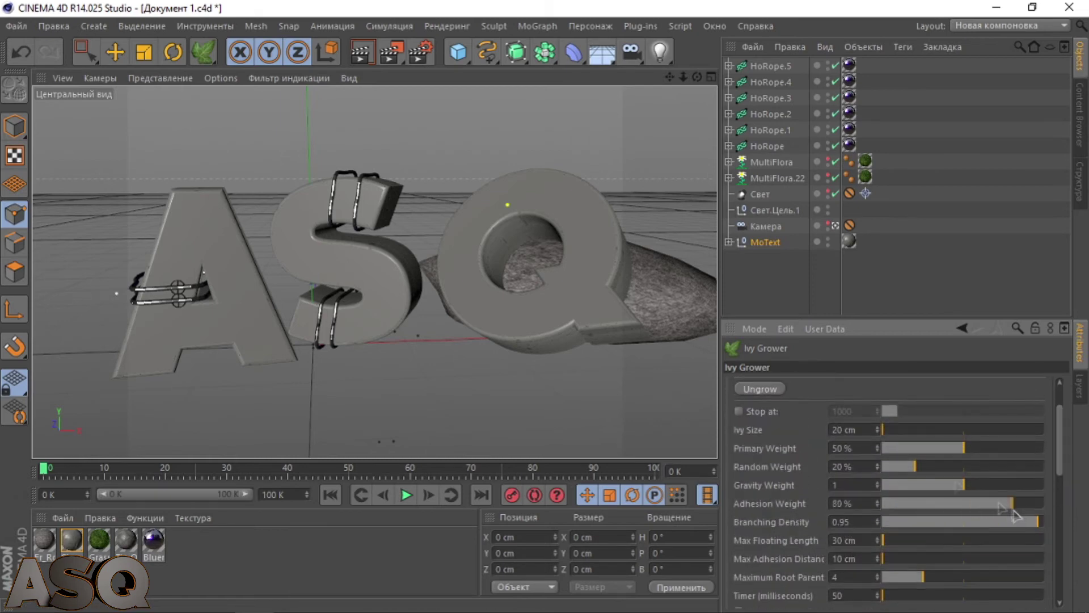
left_click_drag(1013, 508, 1011, 507)
Step: Place a new ivy seed on the upper part of the letter Q and grow the ivy from it
left_click(533, 198)
scroll(819, 410, "up", 1)
left_click(802, 397)
left_click(803, 397)
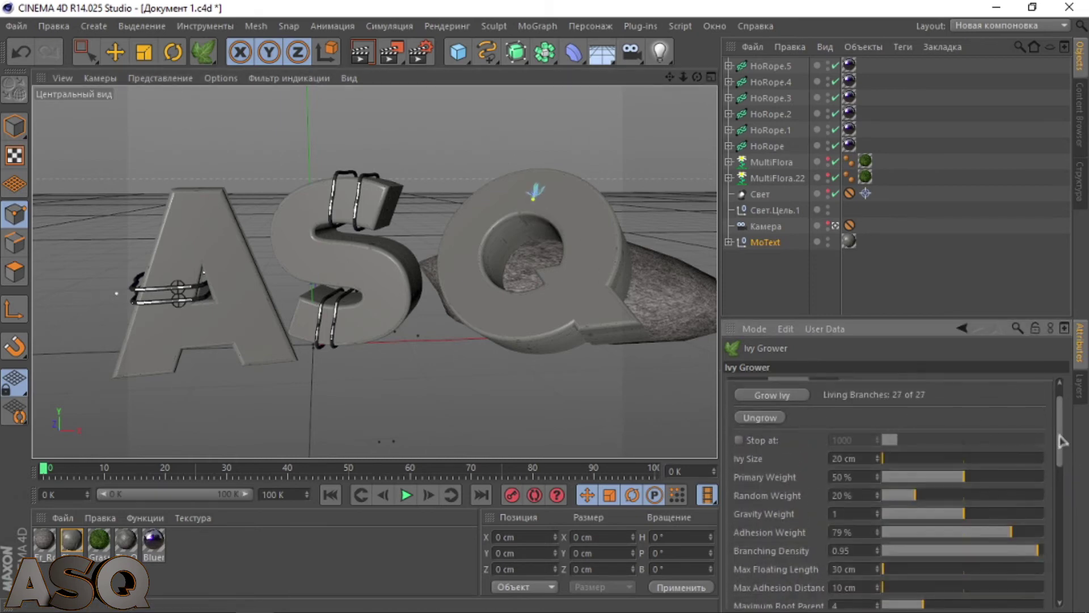
Step: Set the ivy's Random Weight to 89 % and Adhesion Weight to 96 %, and test its growth from a new seed on the upper Q
scroll(1063, 437, "down", 5)
scroll(1040, 469, "up", 1)
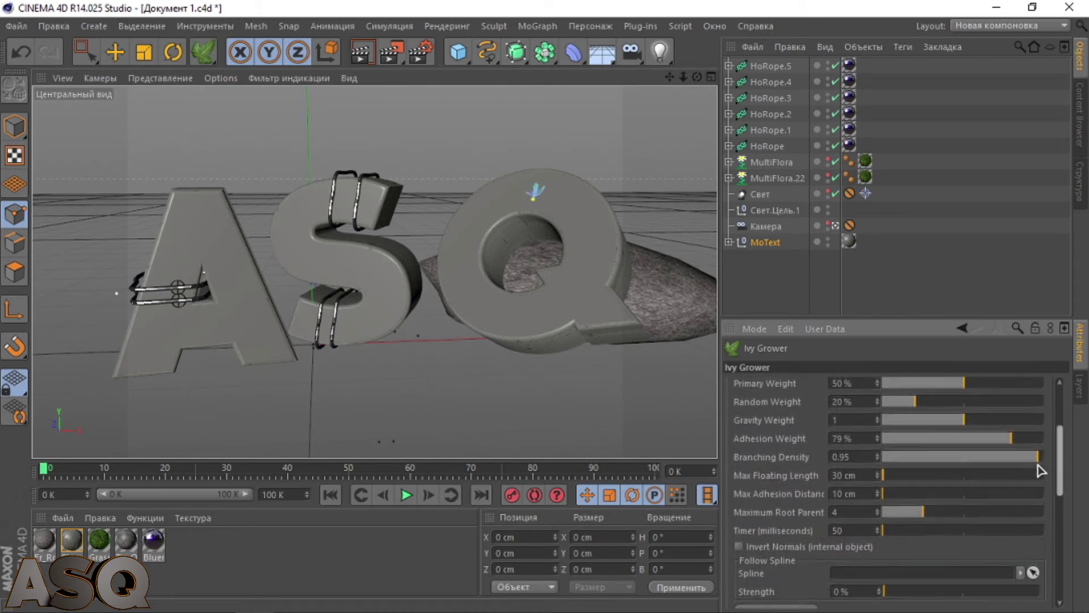
left_click(1040, 451)
scroll(1050, 426, "up", 5)
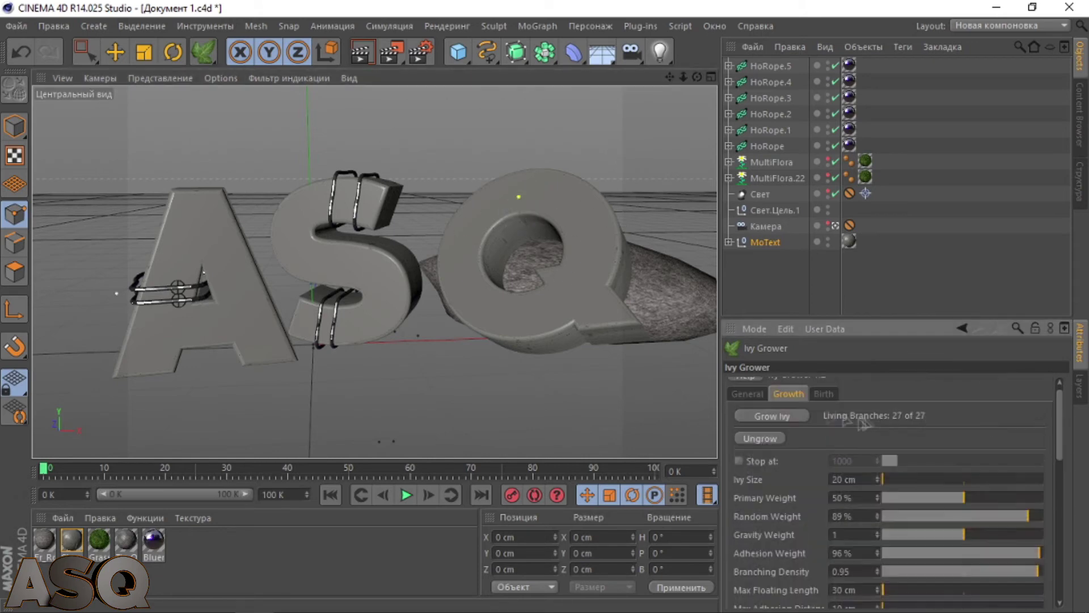
left_click(799, 417)
left_click(800, 417)
scroll(1041, 465, "down", 2)
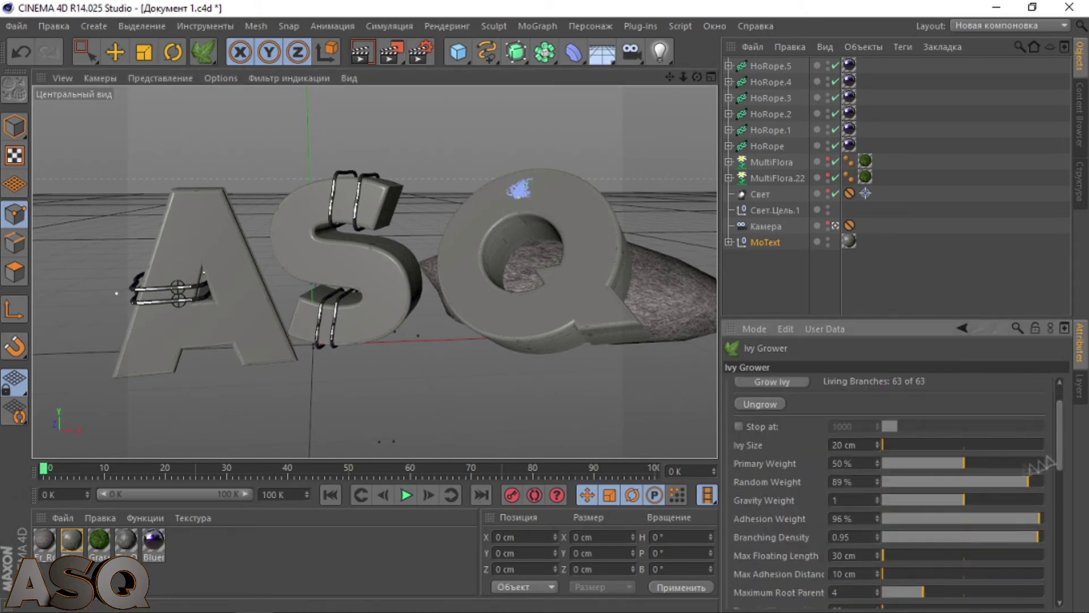
Step: Test the ivy growth on the upper Q with Primary Weight 100 %, and ungrow the result
left_click(772, 383)
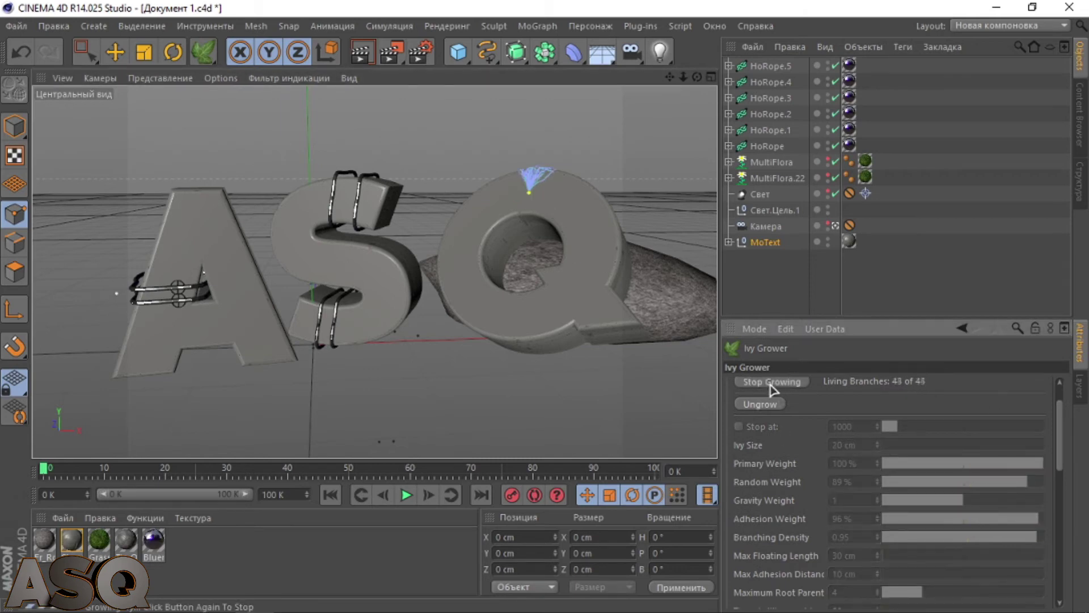
left_click(771, 383)
left_click(760, 404)
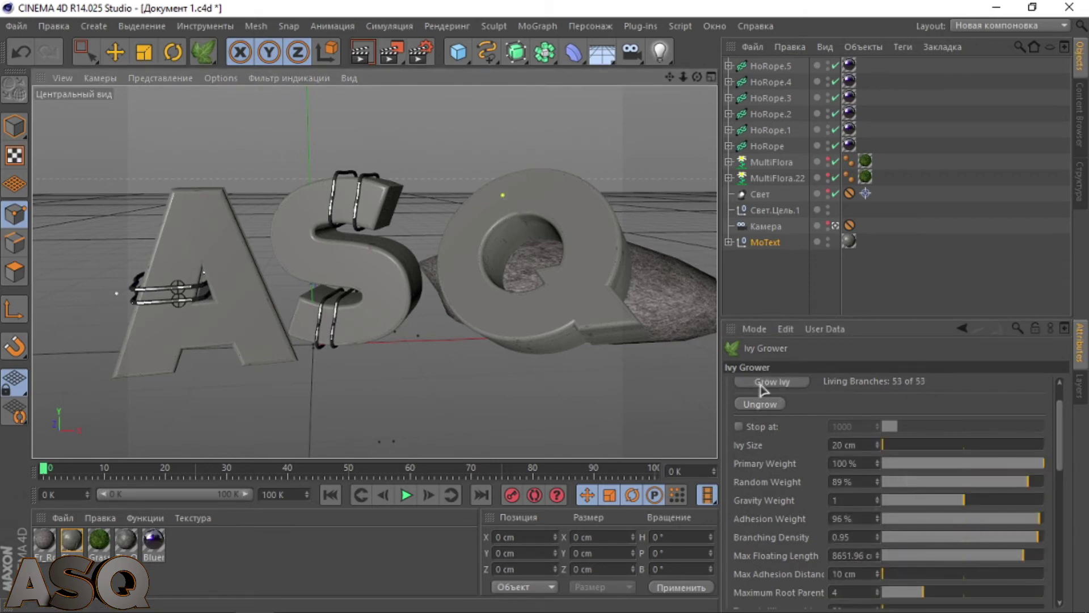
Step: Set Max Floating Length to 8651.96 cm and Max Adhesion Distance to 8112.75 cm, test the ivy growth, and ungrow it
left_click(1015, 573)
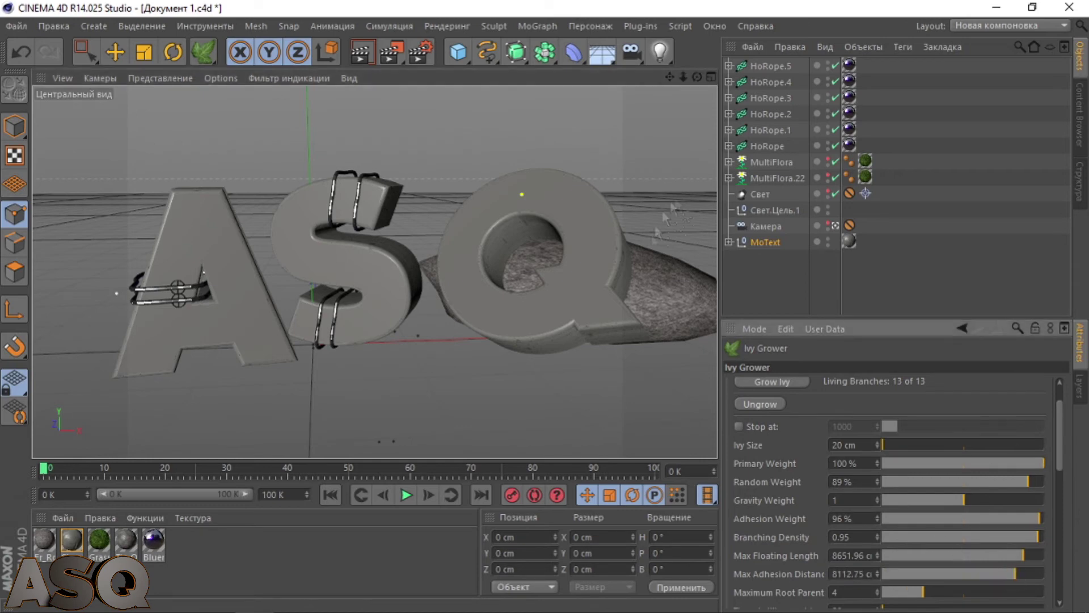
left_click(765, 382)
left_click(764, 383)
left_click(760, 404)
Step: Set the ivy's Maximum Root Parent to 15, Timer to 267 milliseconds and Gravity Weight to 1.799
left_click_drag(1058, 440, 1059, 467)
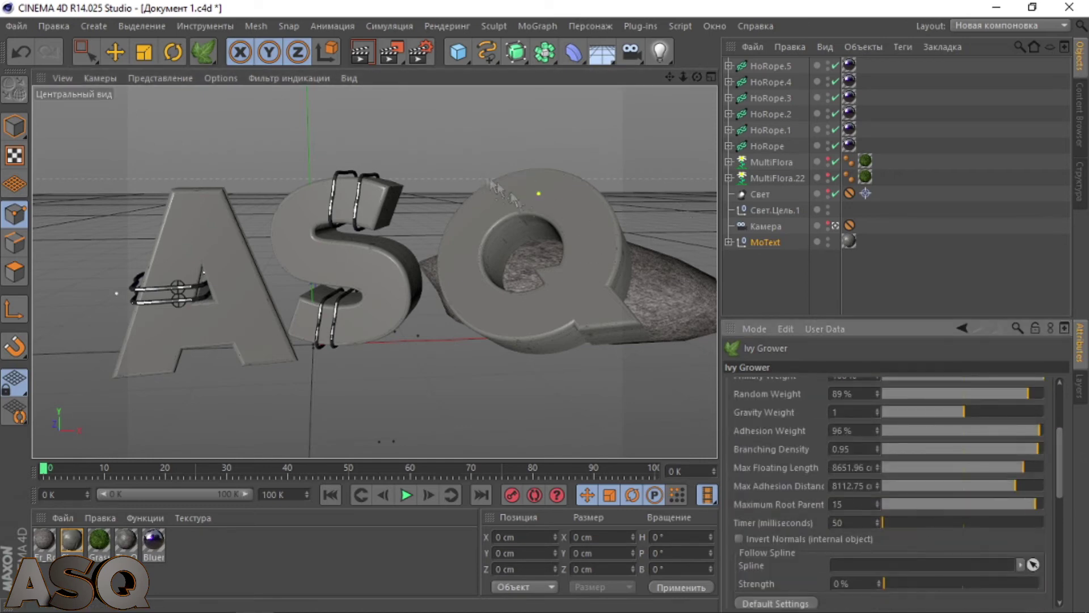
scroll(885, 482, "up", 3)
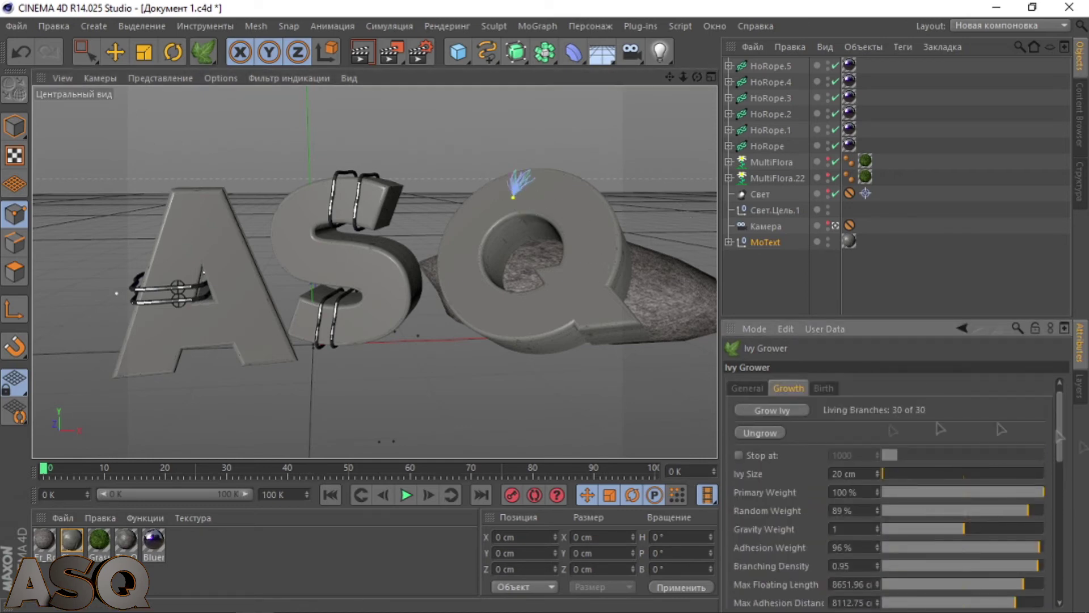
scroll(919, 482, "down", 3)
scroll(919, 486, "up", 5)
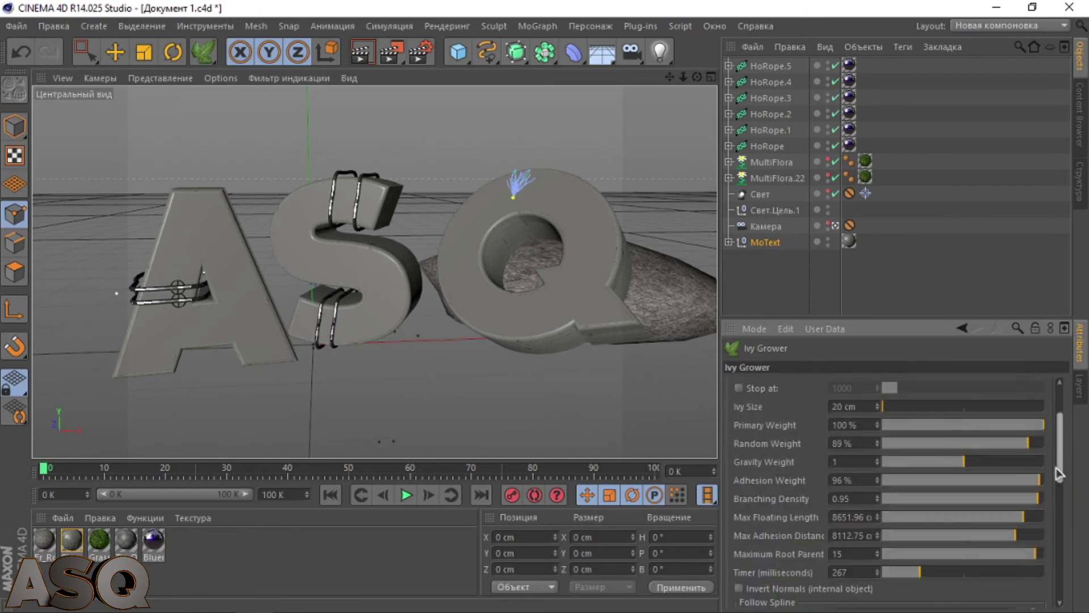
scroll(1037, 454, "down", 2)
left_click_drag(1007, 474, 1028, 475)
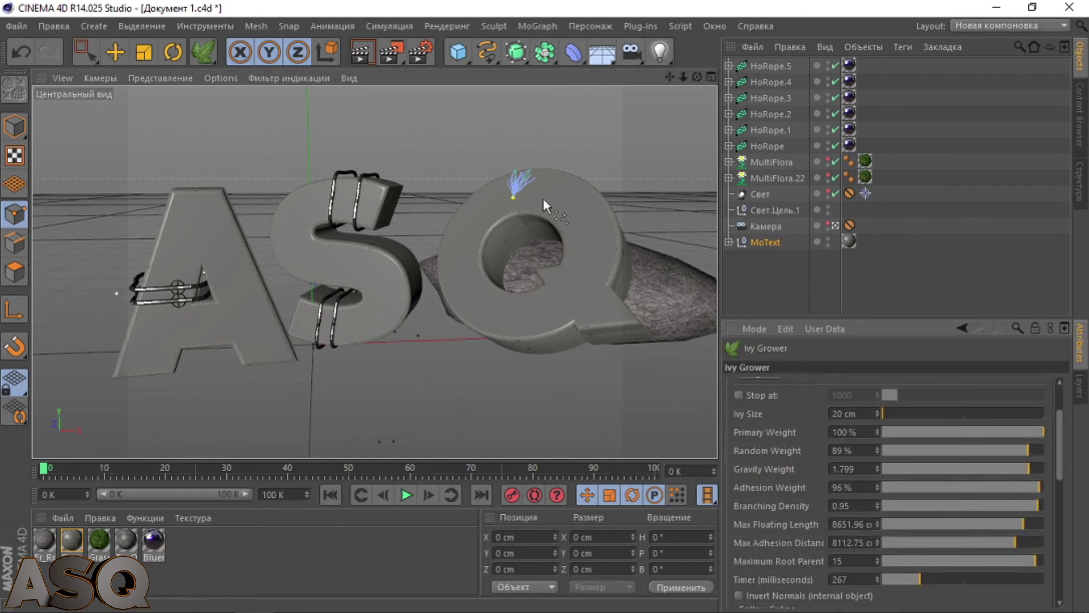
Step: Place a fresh ivy seed on the upper part of the Q and test its growth with Gravity Weight 1.799
left_click(531, 200)
scroll(774, 379, "up", 2)
left_click(777, 386)
left_click(786, 386)
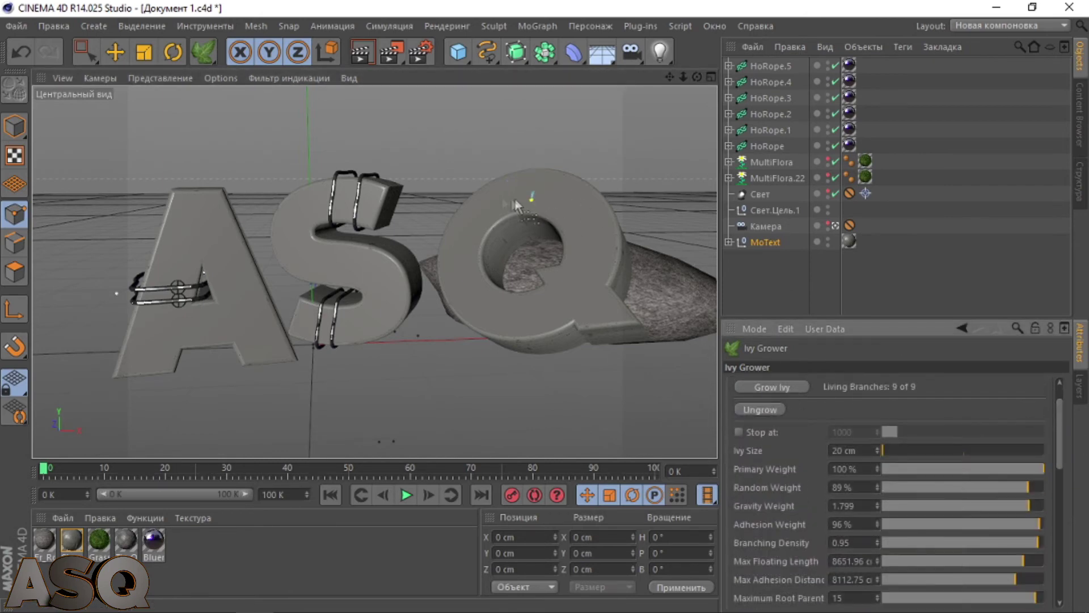
Step: Test another seed on the Q with Random Weight 99 %, Gravity Weight 2, Branching Density 0.988, Max Floating Length 9681.37 cm and Max Adhesion Distance 9730.39 cm
left_click(515, 199)
scroll(1050, 472, "down", 2)
left_click(1039, 514)
left_click(1041, 477)
scroll(965, 432, "up", 3)
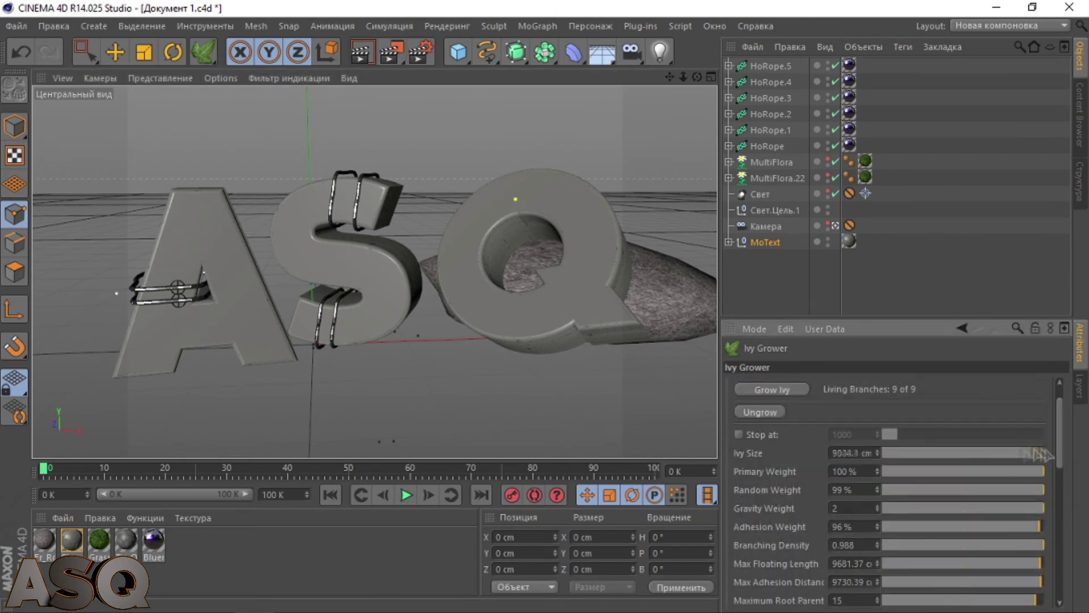
left_click(801, 389)
scroll(794, 406, "down", 5)
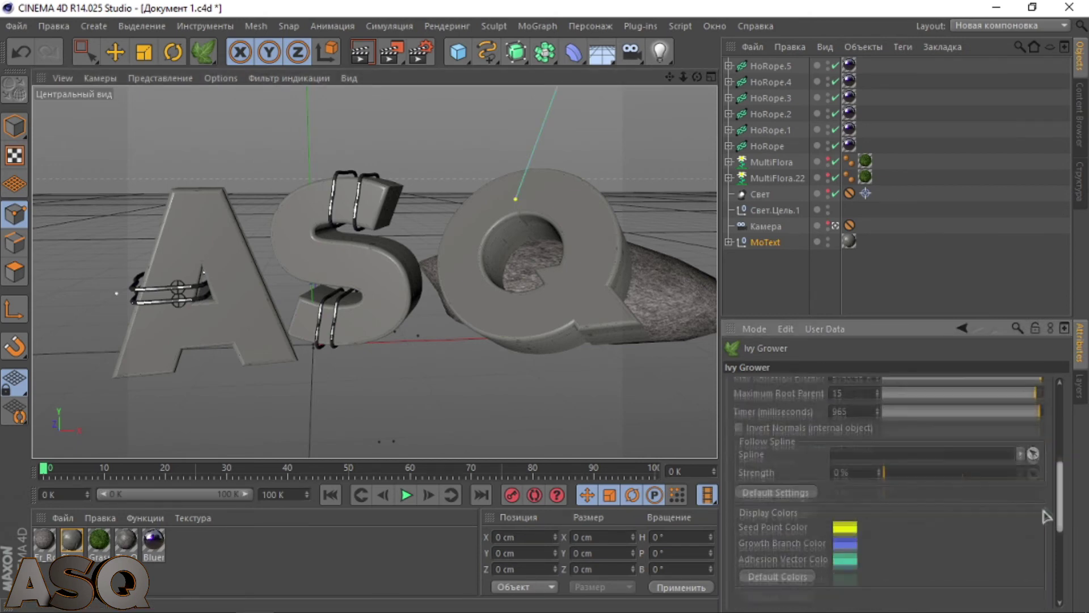
Step: Set the ivy's Leaf Density to 1 in the birth settings
left_click_drag(1059, 498, 1061, 419)
left_click(823, 403)
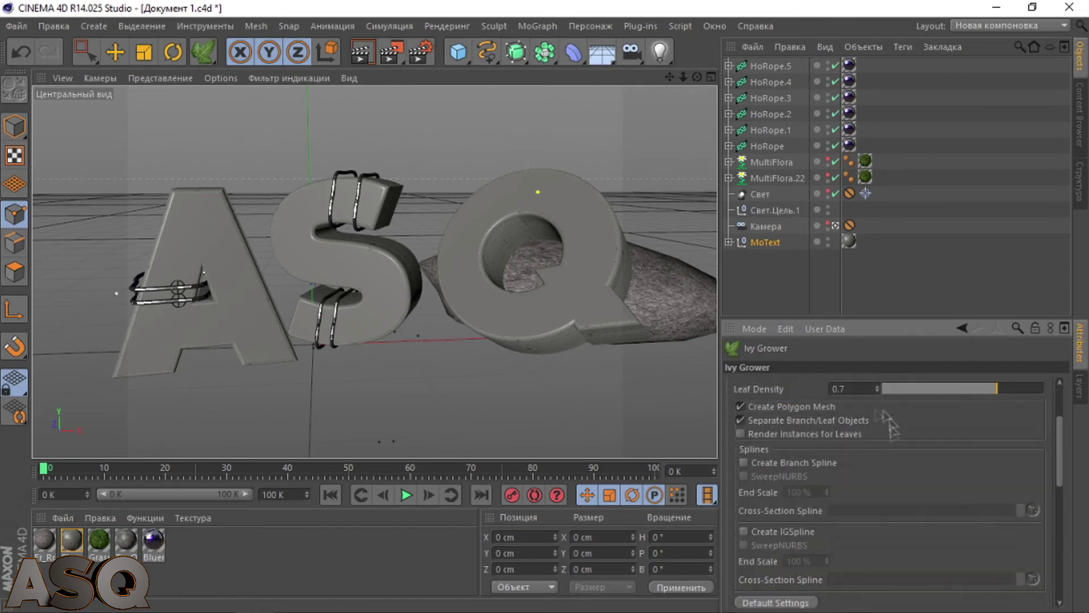
left_click_drag(1060, 459, 1060, 426)
left_click(770, 433)
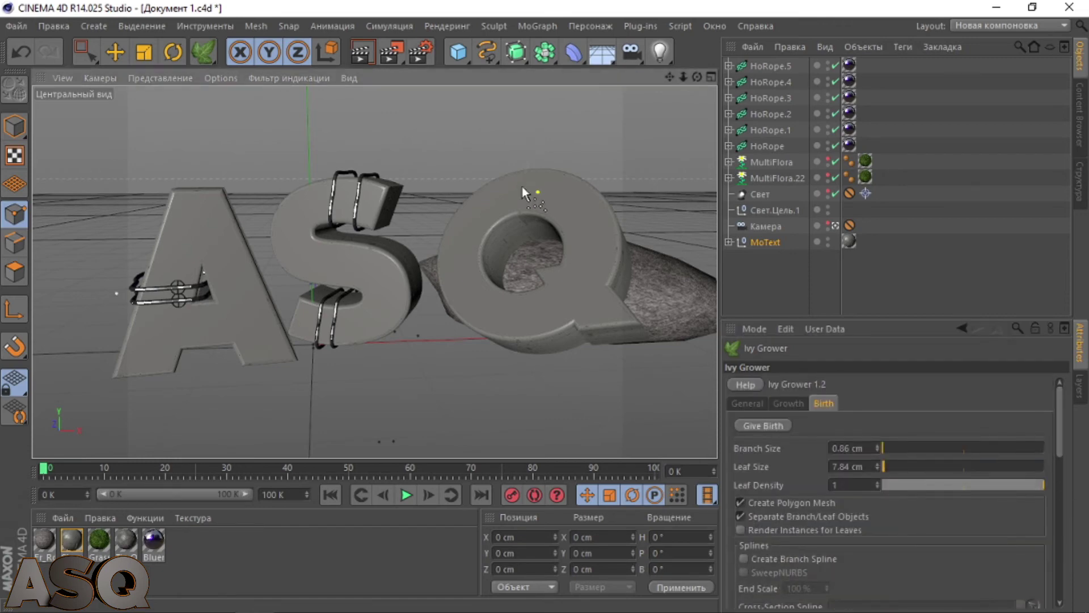
Step: Restore the ivy's default growth settings and test its growth from a seed on the upper part of the Q
left_click(521, 184)
left_click(785, 430)
scroll(1061, 448, "down", 10)
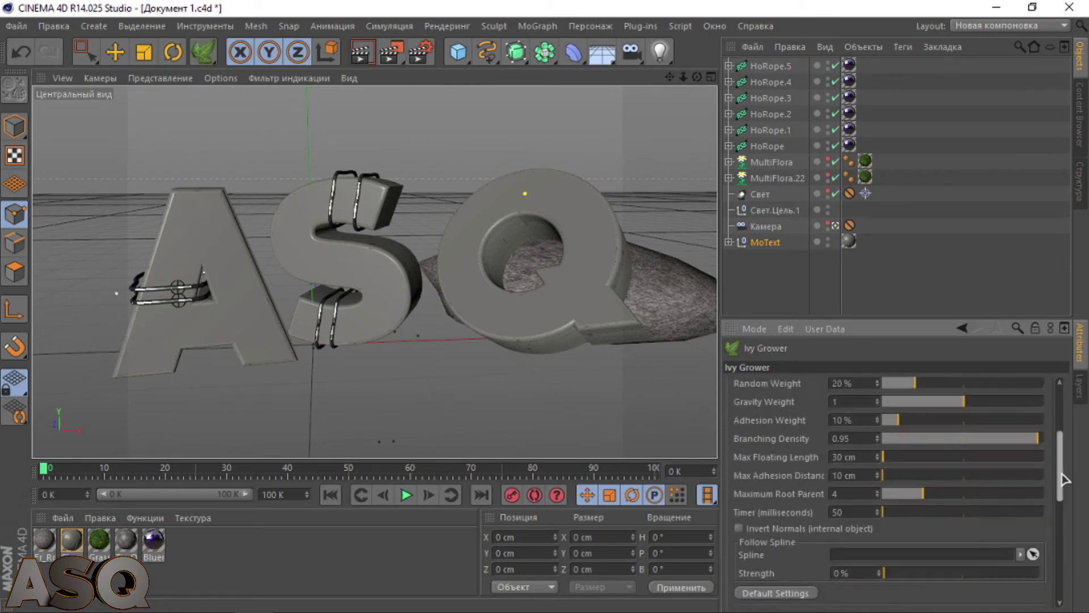
left_click(1028, 489)
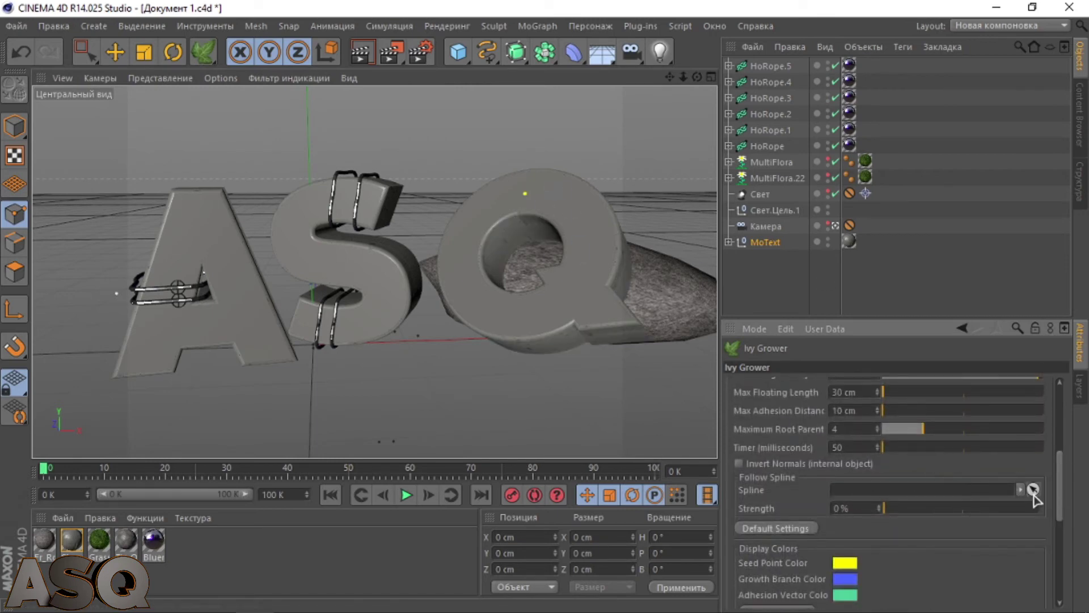
scroll(1035, 465, "up", 10)
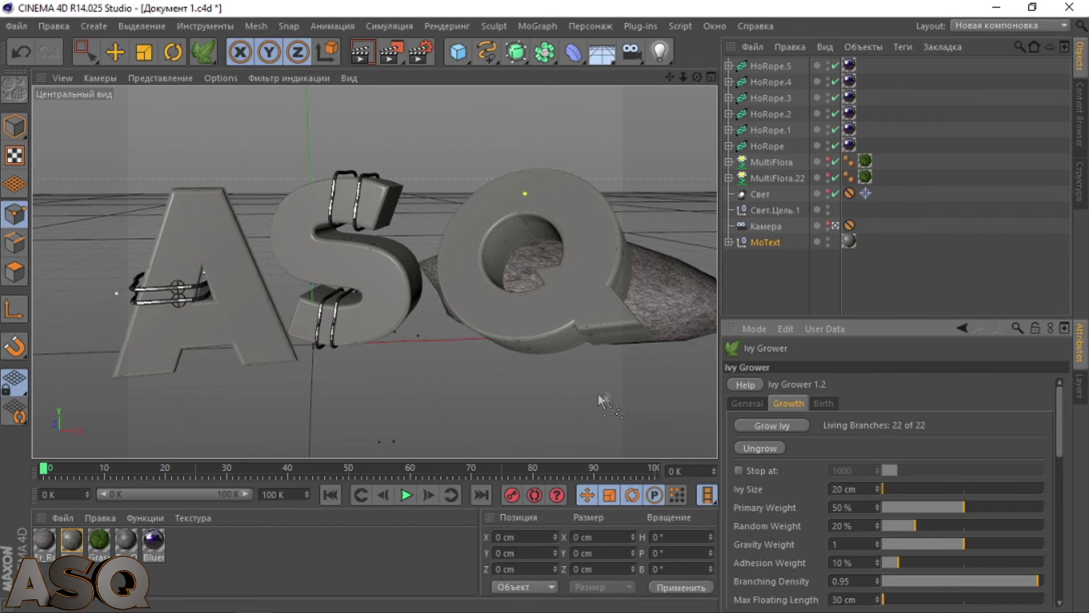
Step: Lower the ivy's Gravity Weight to 0.309 and grow a test ivy on the Q
left_click_drag(916, 558, 910, 559)
left_click(789, 426)
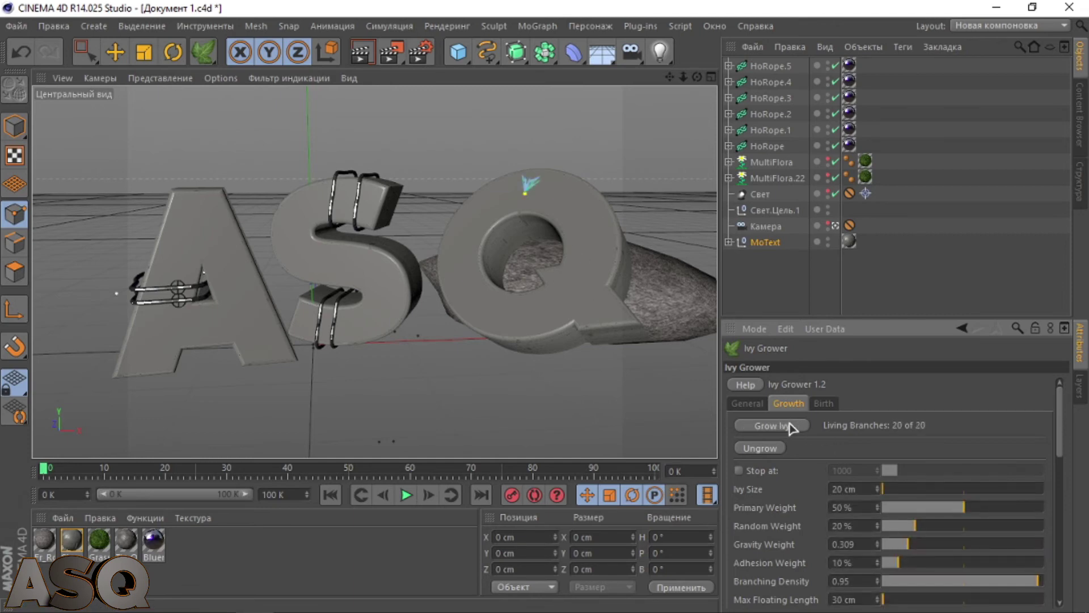
scroll(874, 499, "down", 10)
scroll(908, 511, "up", 8)
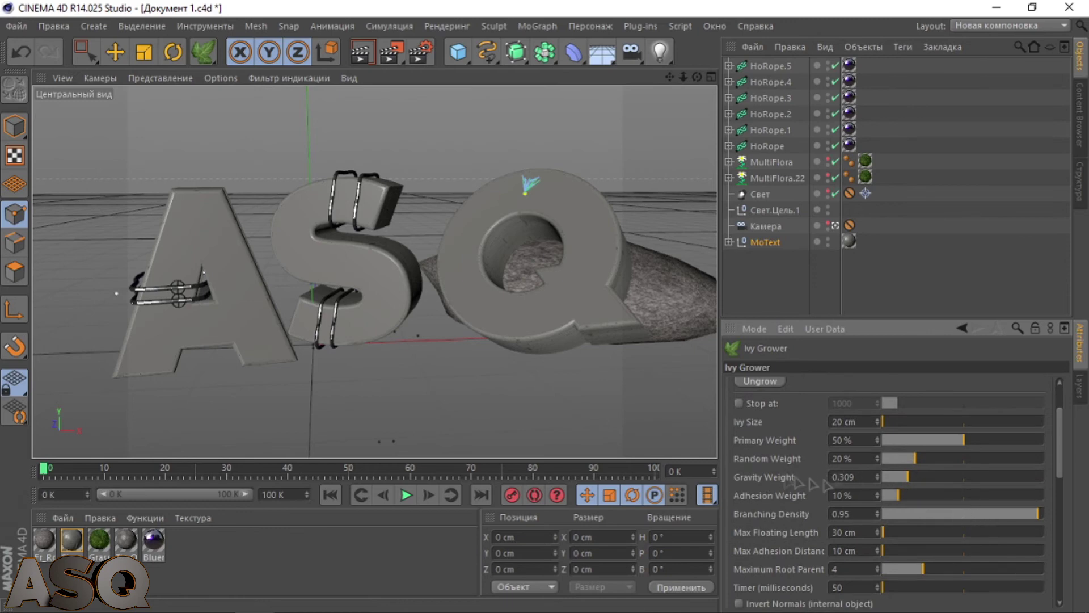
Step: Raise the ivy's Gravity Weight to 2 and test its growth from a new seed on the top edge of the Q
left_click_drag(909, 478, 1062, 476)
left_click_drag(1061, 436, 1061, 410)
left_click(537, 173)
left_click(768, 421)
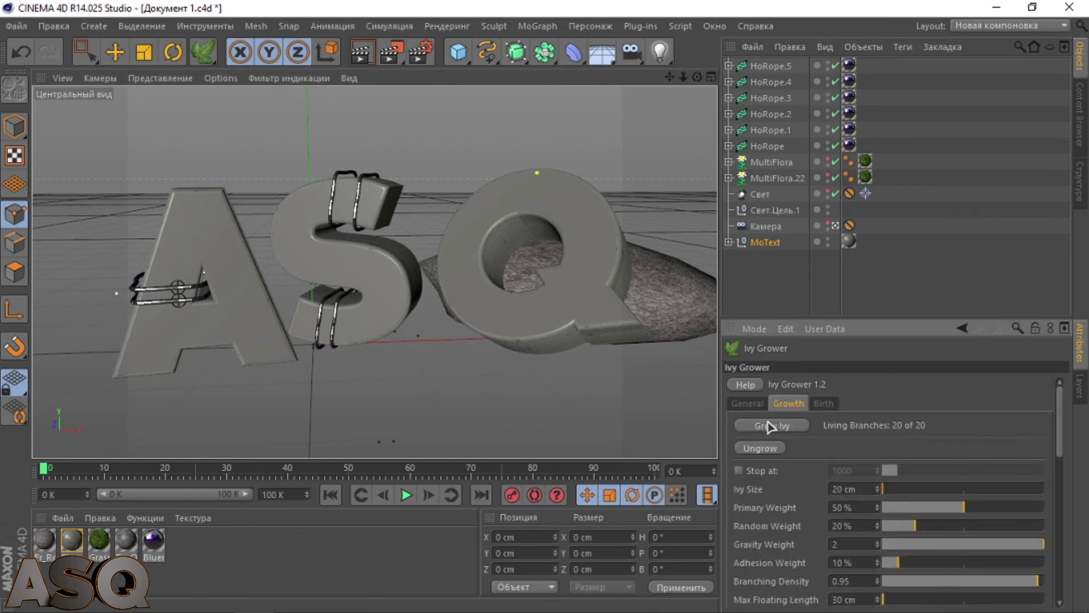
Step: Set the ivy's Gravity Weight to 1.466 and grow branches from the seed over the top of the Q
mouse_move(1058, 454)
left_mouse_down()
mouse_move(1060, 528)
mouse_move(1048, 459)
left_mouse_up()
left_click(792, 511)
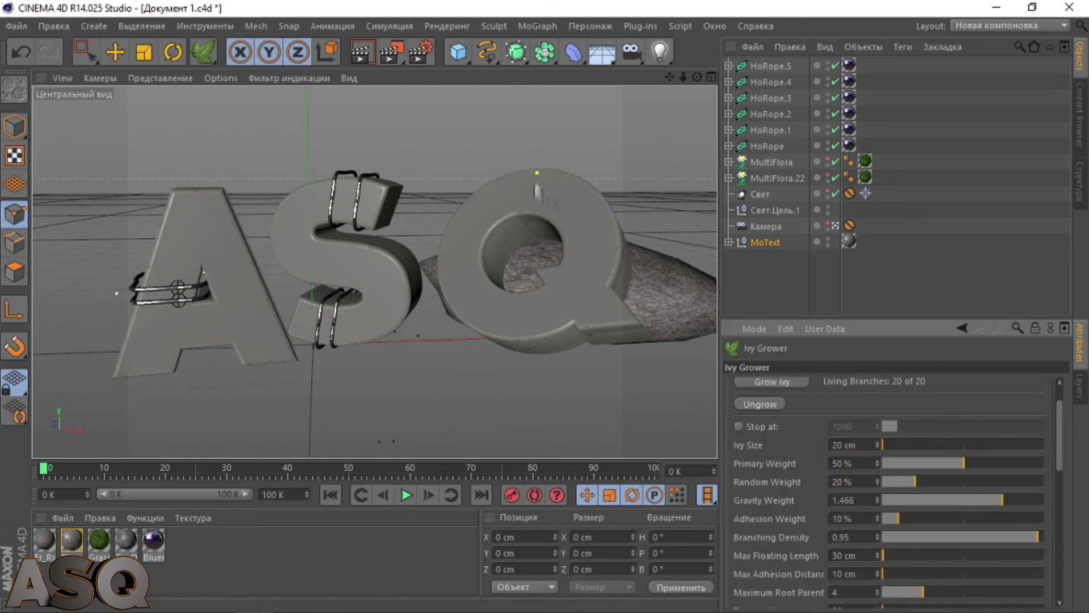
left_click(772, 382)
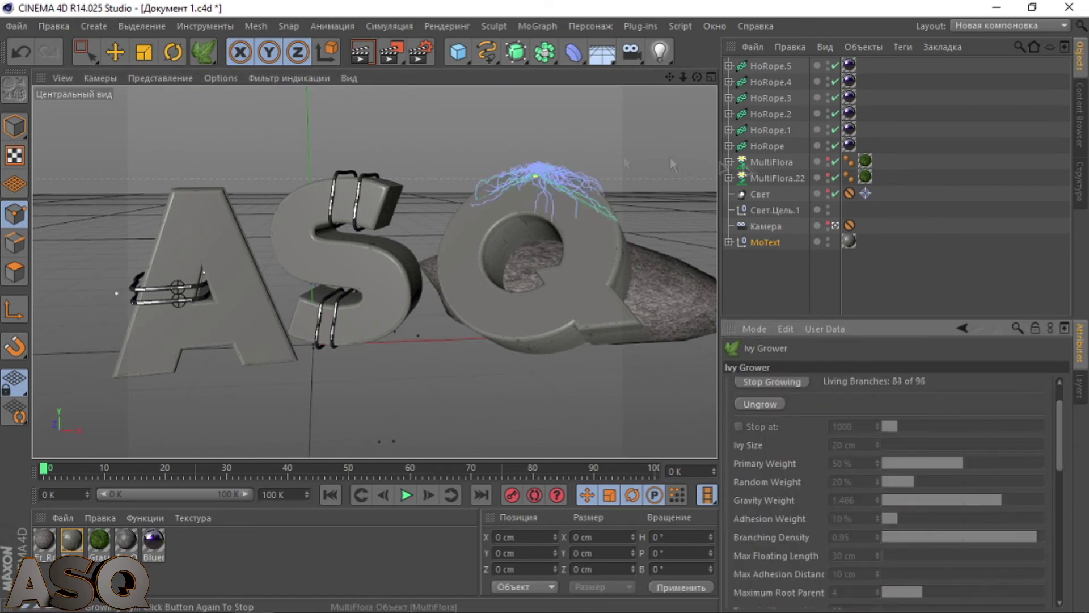
Step: Stop the growth and generate the leafy ivy mesh from the branches on top of the Q
scroll(802, 418, "up", 2)
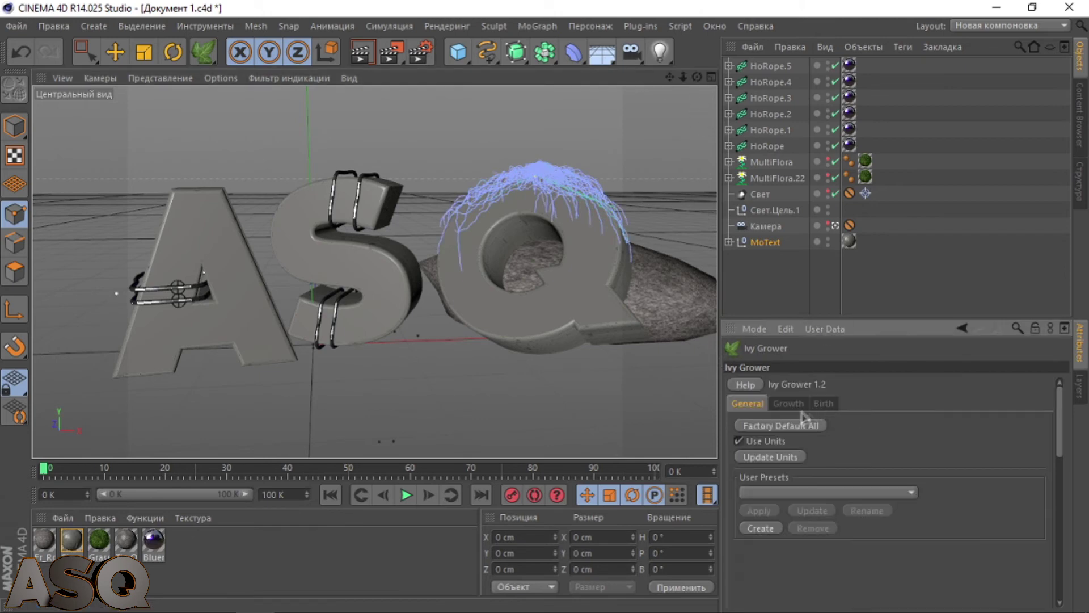
left_click(823, 403)
scroll(800, 414, "up", 3)
left_click(763, 425)
left_click(788, 403)
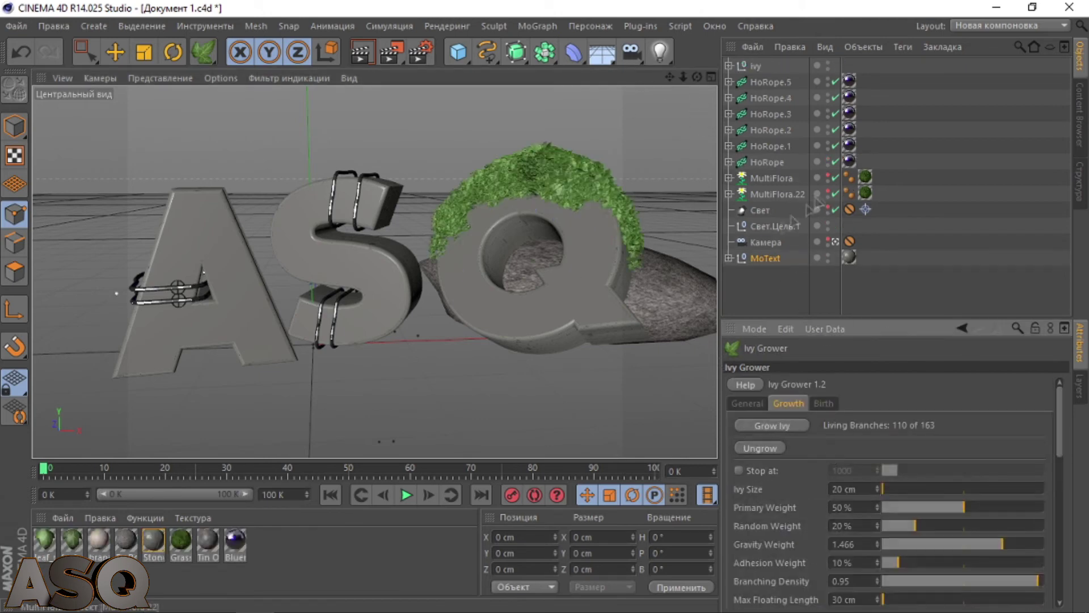
Step: Return to the scene camera view and render a preview of the letters with the ivy
left_click(835, 242)
left_click(835, 242)
left_click(361, 52)
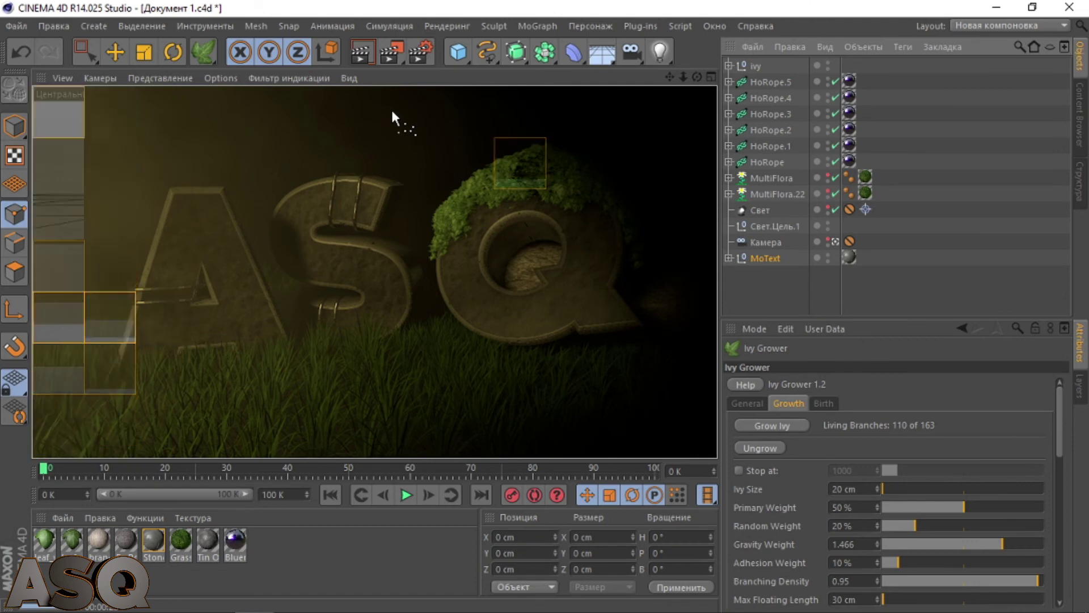
Step: Undo the generated ivy on top of the Q
key("ctrl+z")
key("ctrl+z")
key("ctrl+z")
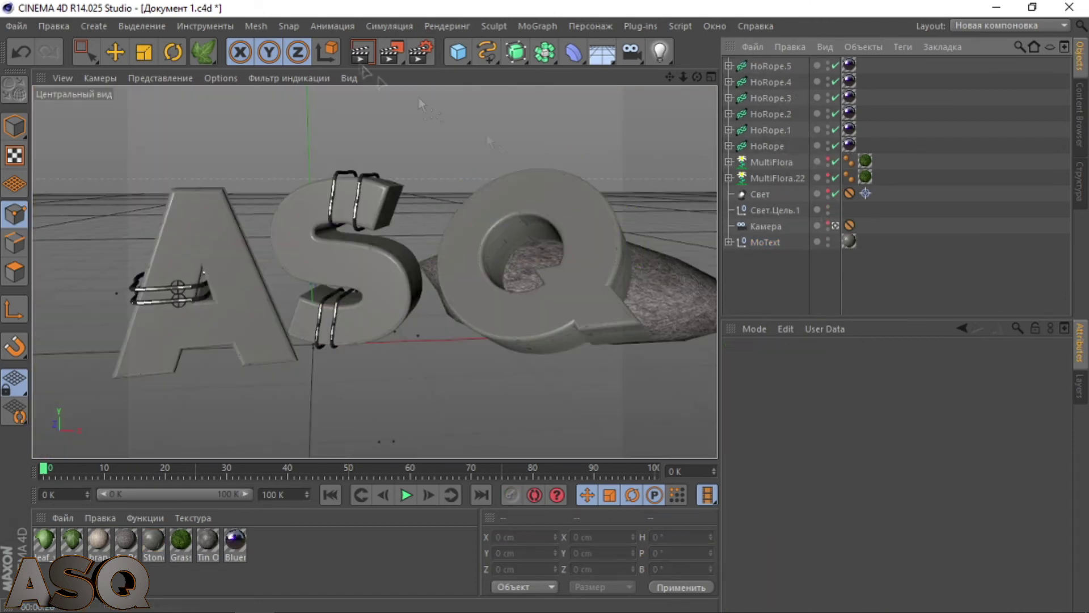
Step: Grow ivy from a seed on top of the Q with Primary Weight 62.5 %, Random Weight 25 %, Gravity Weight 1.75 and Adhesion Weight 17 %
left_click(203, 55)
scroll(1033, 485, "down", 3)
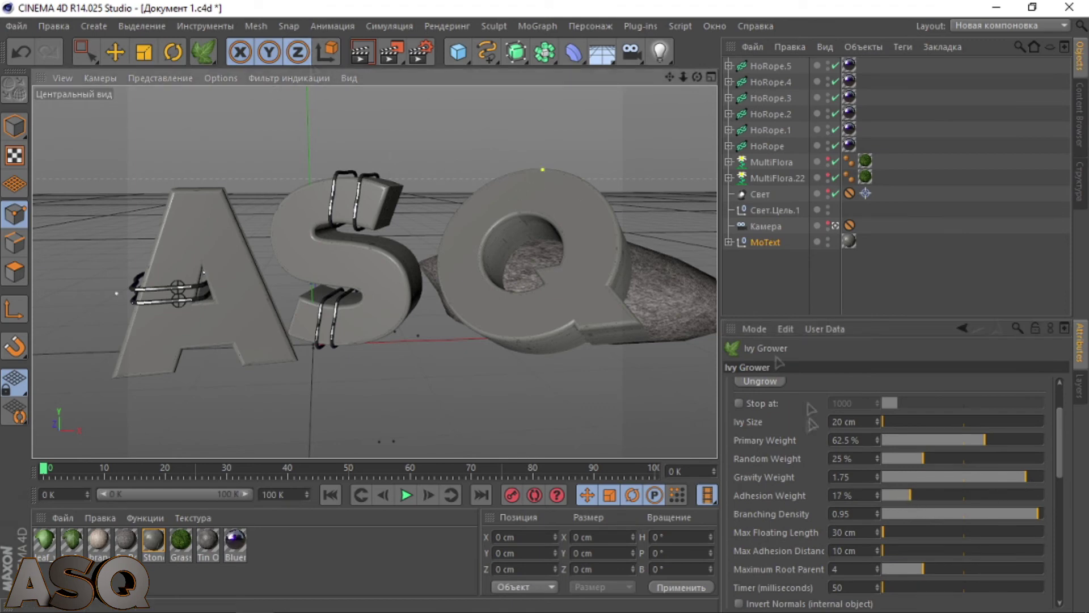
scroll(814, 417, "up", 2)
left_click(792, 399)
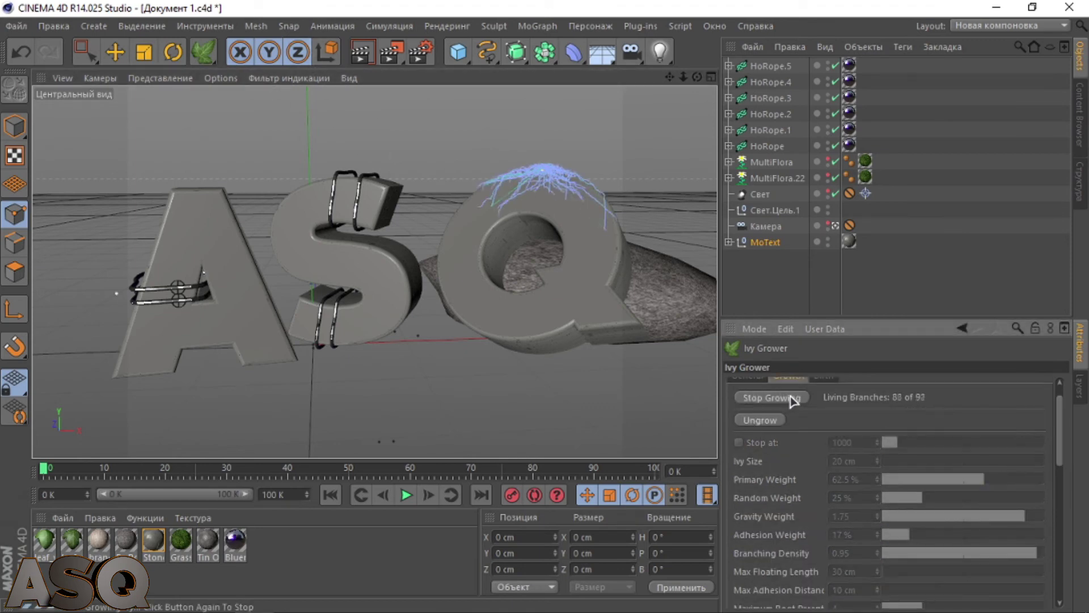
left_click(791, 398)
Step: Generate the leafy ivy mesh from the new branches along the top of the Q
scroll(907, 430, "up", 2)
left_click(822, 403)
left_click(788, 425)
Step: Grow a second ivy from a seed at the lower left of the Q's hole and generate its leaves
left_click(783, 406)
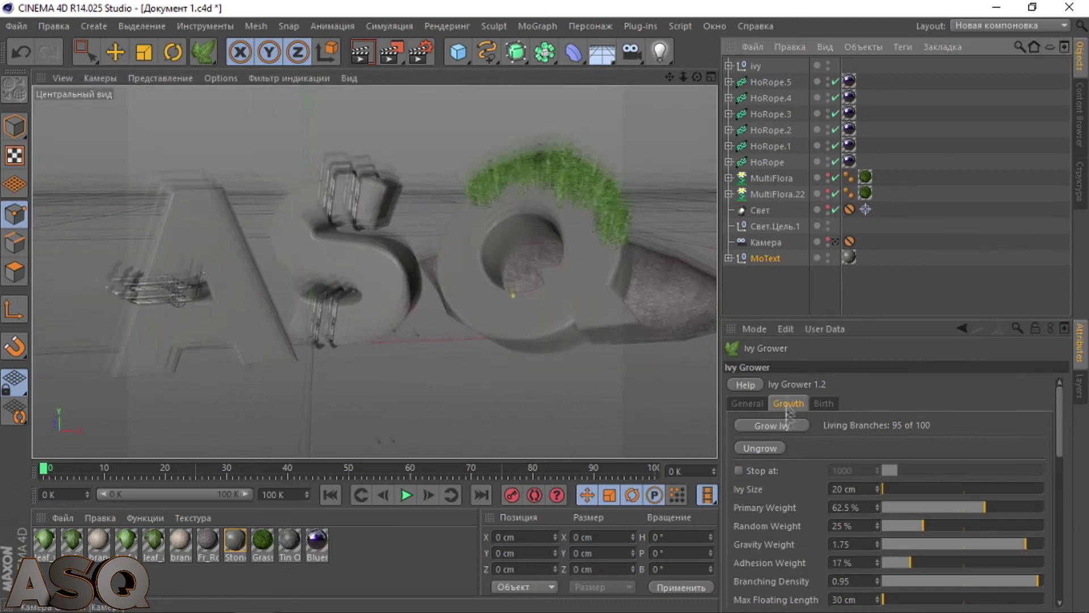
left_click(794, 425)
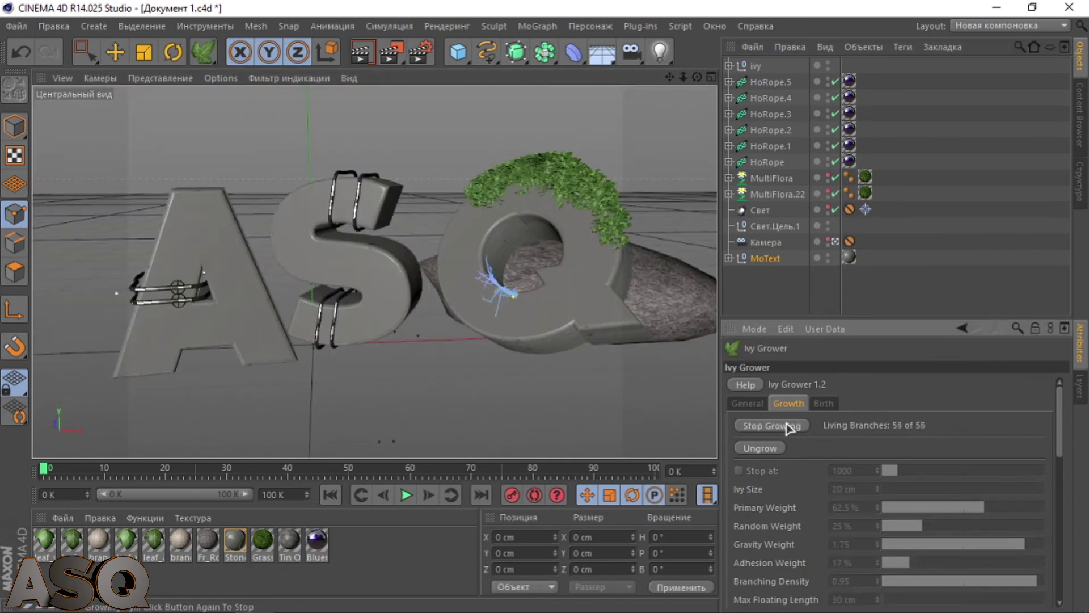
left_click(773, 424)
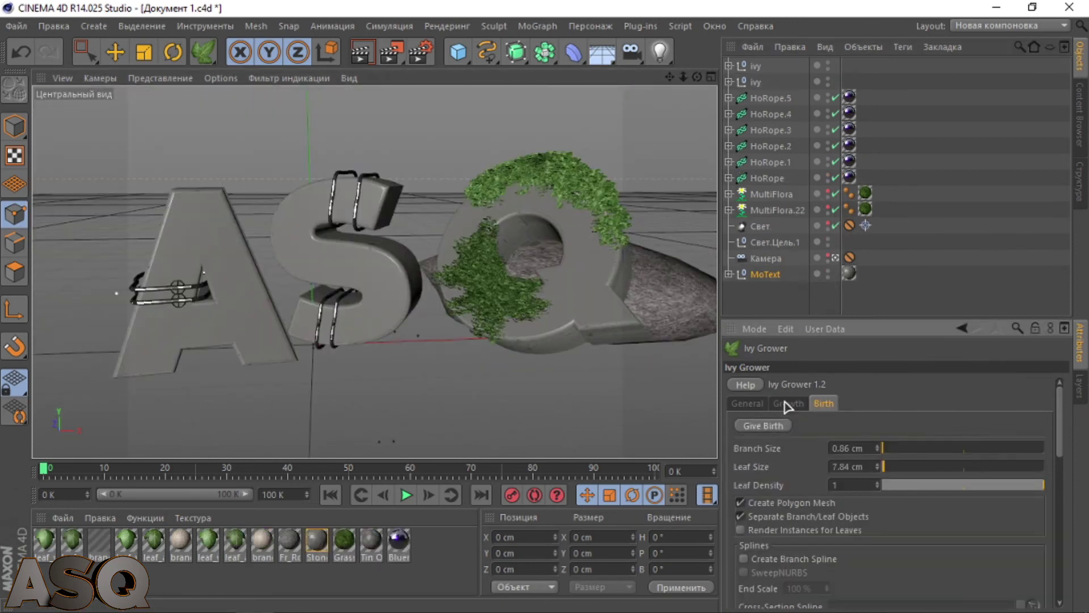
Step: Grow a third ivy from a seed on the Q's right side above its tail and generate its leaves
left_click(788, 403)
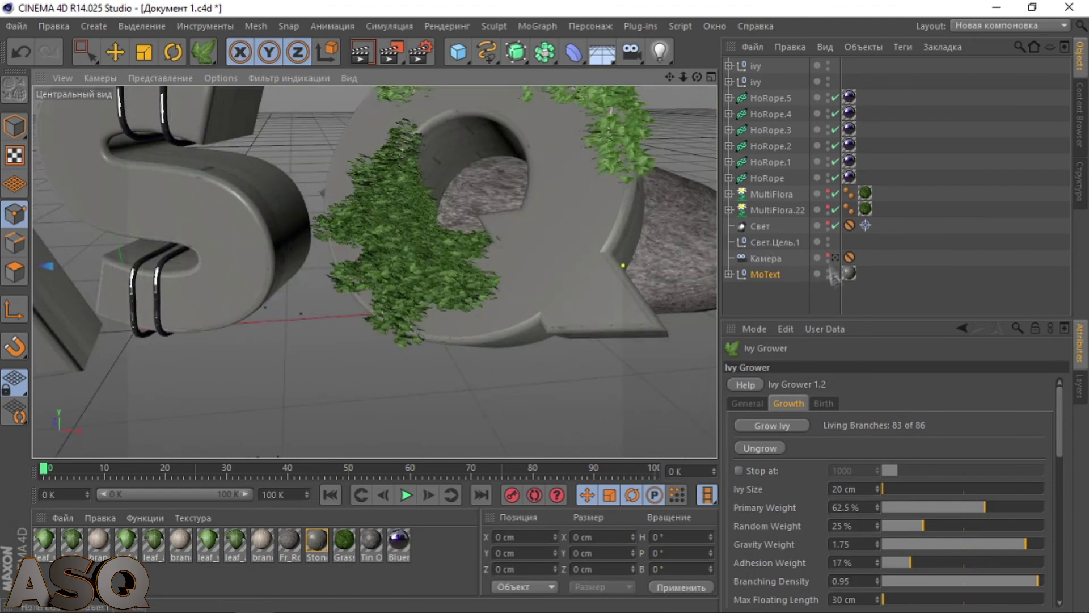
left_click(763, 425)
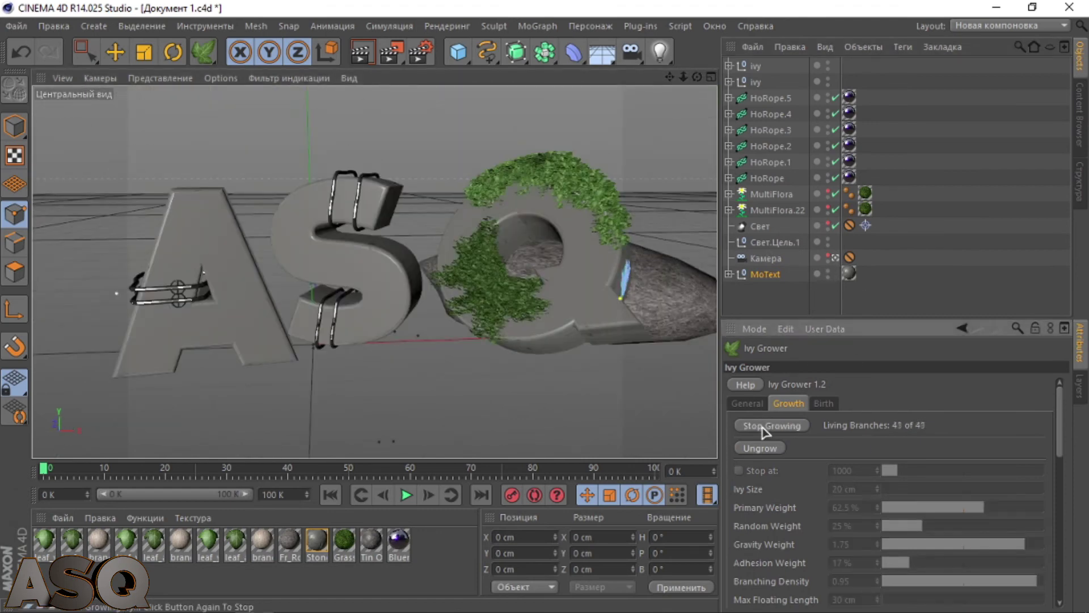
left_click(824, 403)
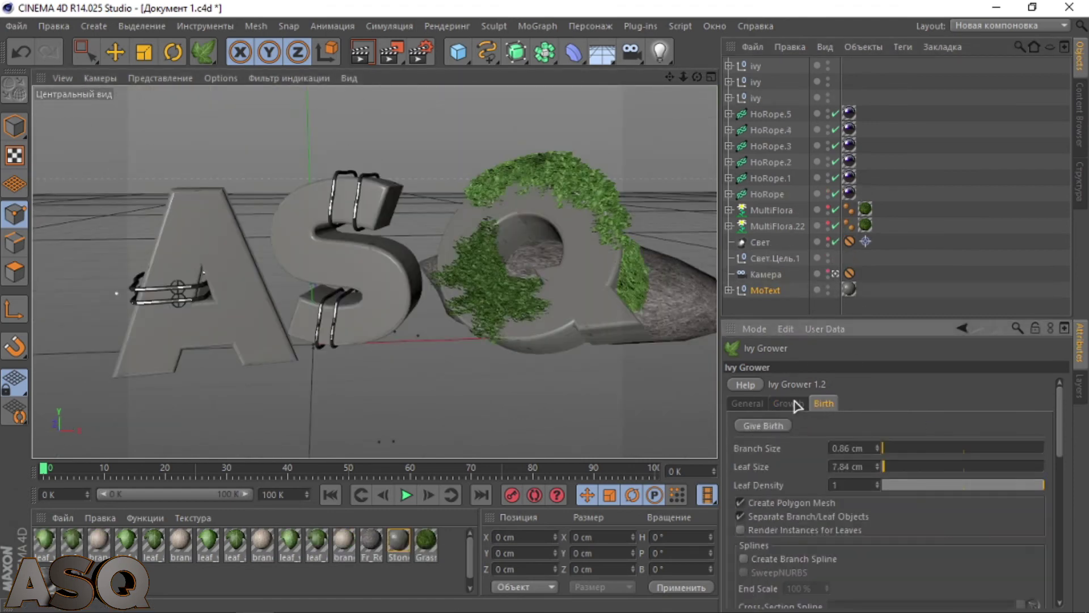
Step: Replace the ivy on the Q's right side with leafy ivy over the rock behind it and render a preview
left_click(789, 402)
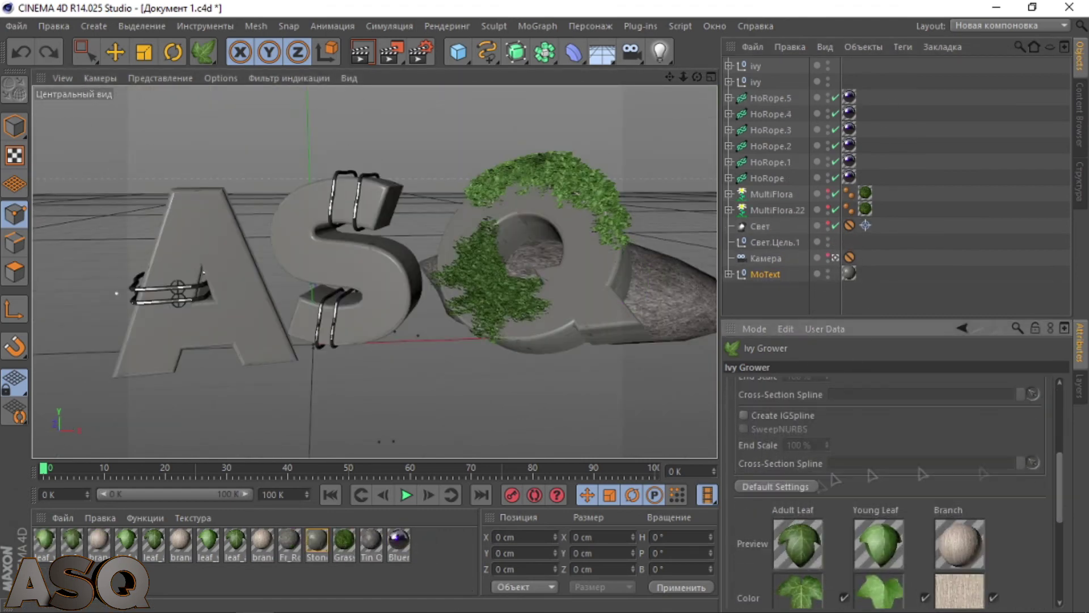
scroll(1054, 431, "up", 5)
left_click(789, 402)
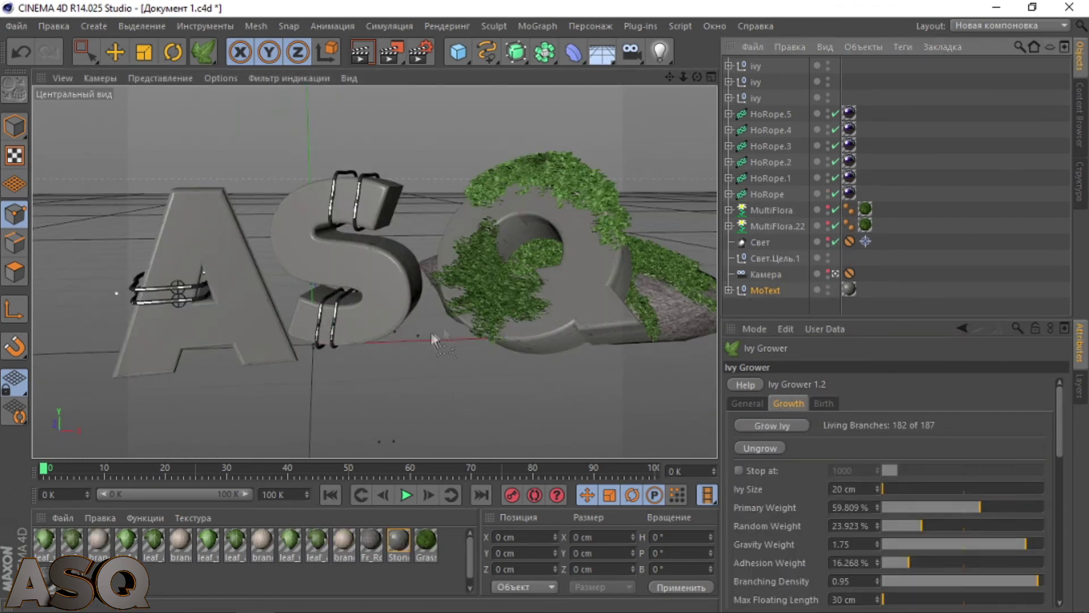
left_click(361, 61)
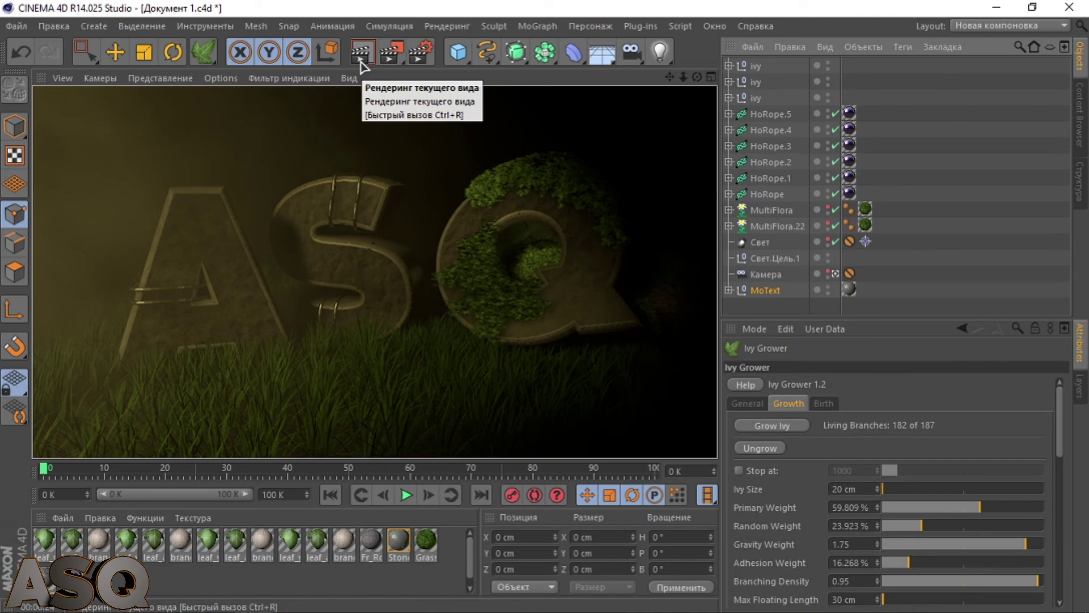
Step: Leave the camera view, show both grass objects in the viewport and duplicate the MultiFlora.22 grass
left_click(835, 274)
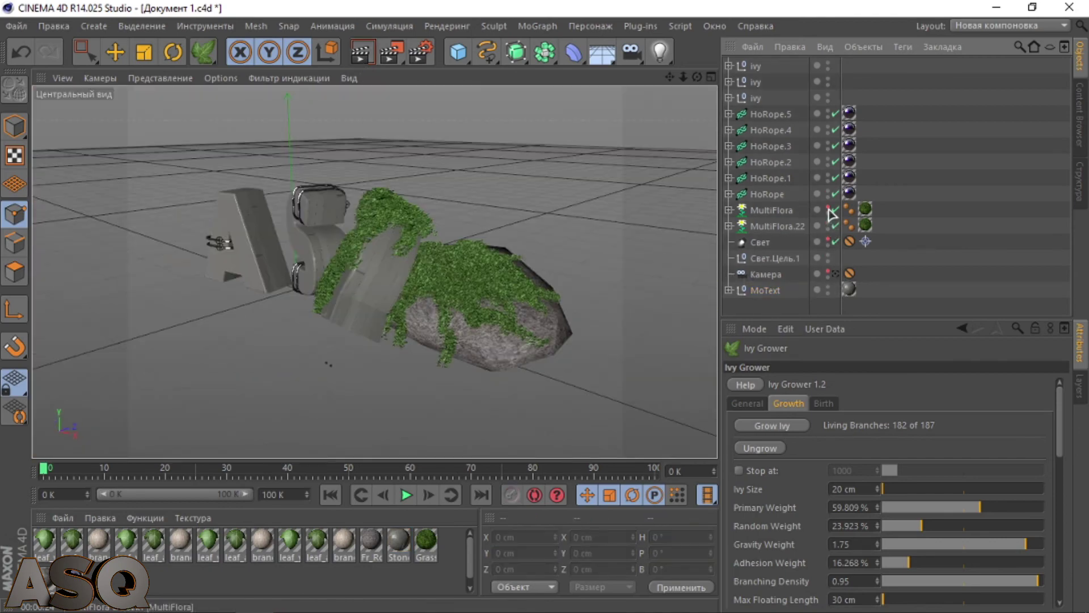
left_click(780, 224)
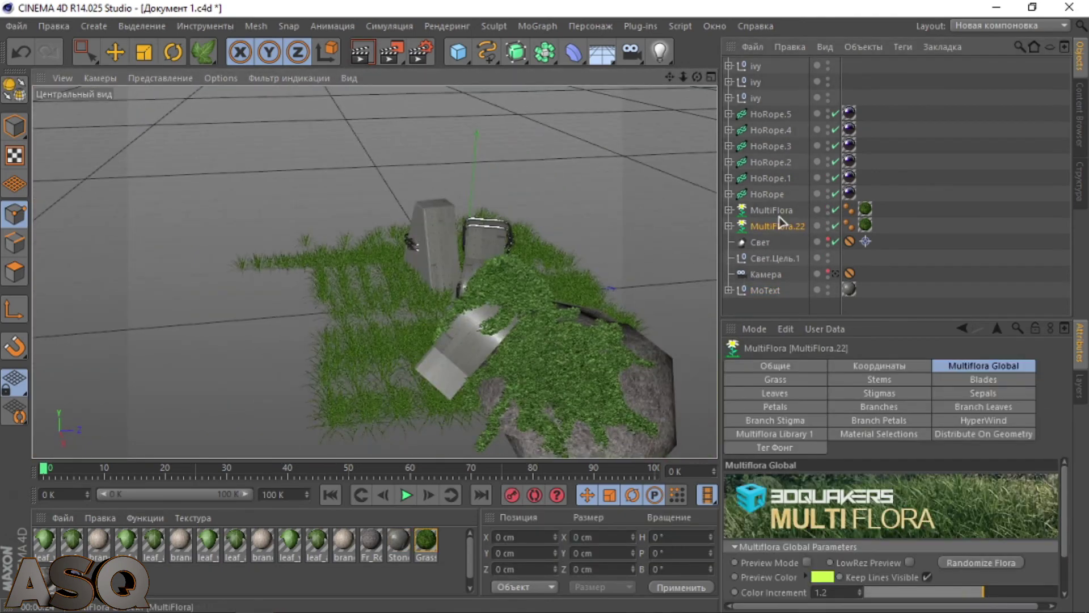
left_click(779, 213)
key("e")
left_click(793, 228)
left_click_drag(545, 348, 474, 353, "ctrl")
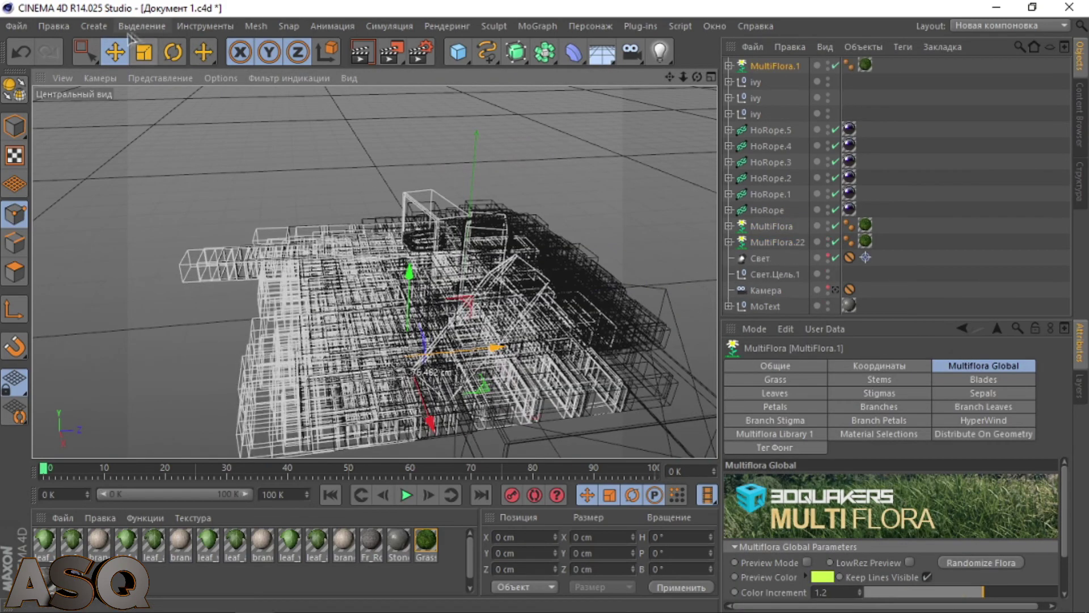
Step: Rotate the duplicated grass and move it into the empty area between the letters and the camera
left_click(175, 60)
left_click_drag(404, 390, 561, 366)
left_click(125, 59)
left_click_drag(475, 331, 420, 333)
left_click(828, 287)
left_click(835, 290)
left_click(834, 290)
Step: Examine the grass coverage around the camera from the side and above, and return to the camera view
middle_click_drag(352, 284, 477, 284, "alt")
left_click(86, 53)
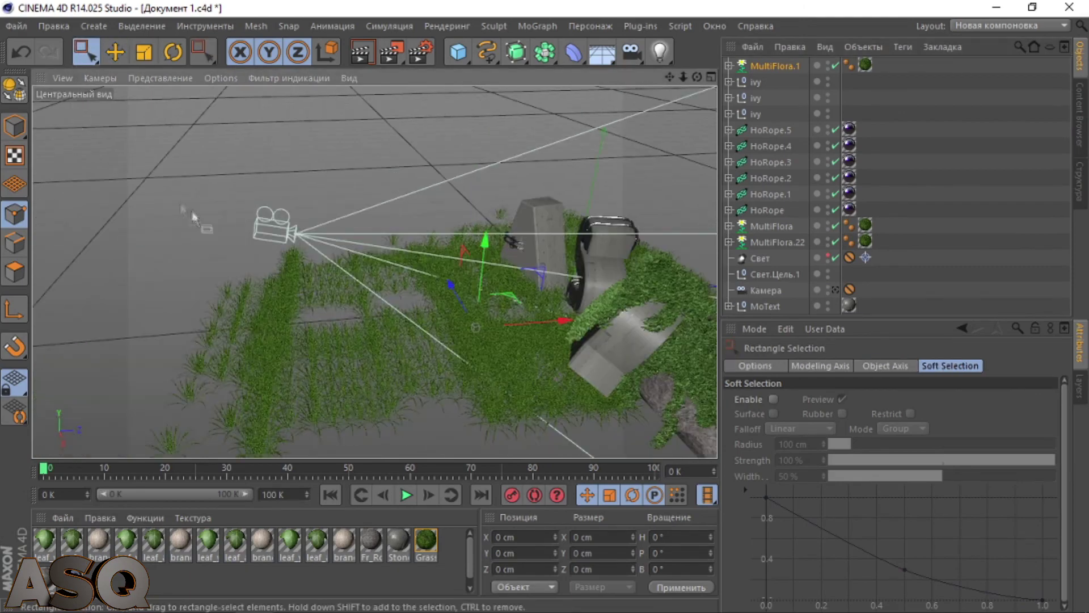
middle_click_drag(413, 327, 414, 288, "alt")
left_click(777, 242)
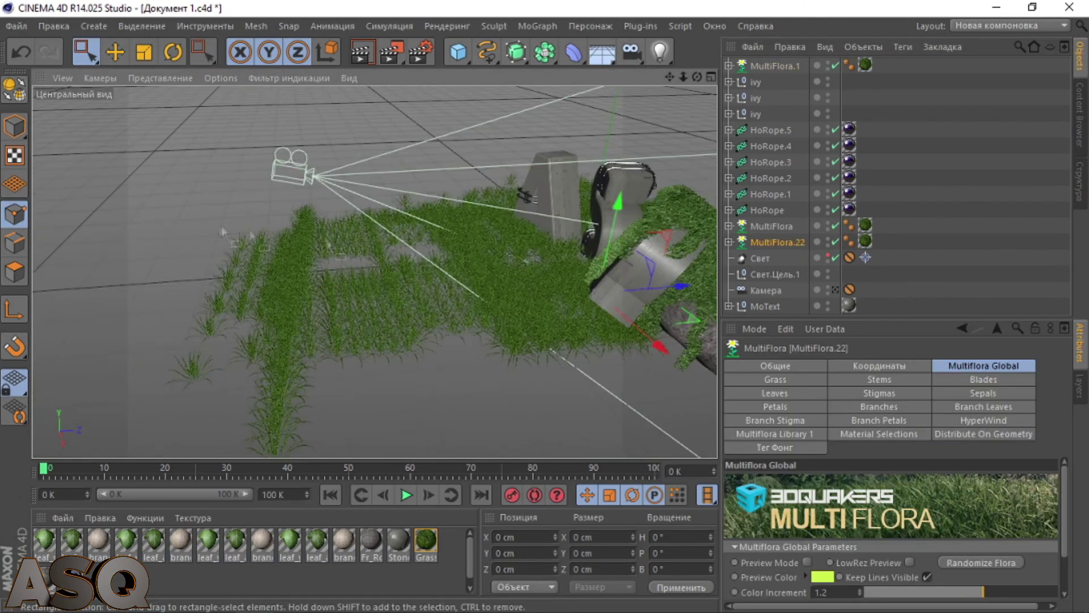
left_click_drag(404, 360, 391, 457, "alt")
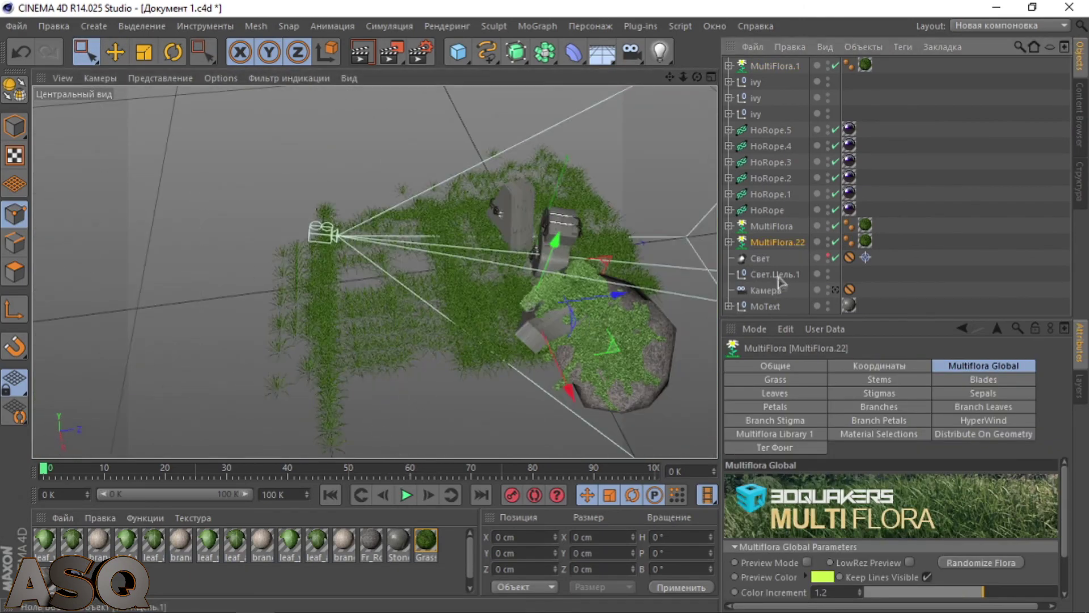
left_click(780, 67)
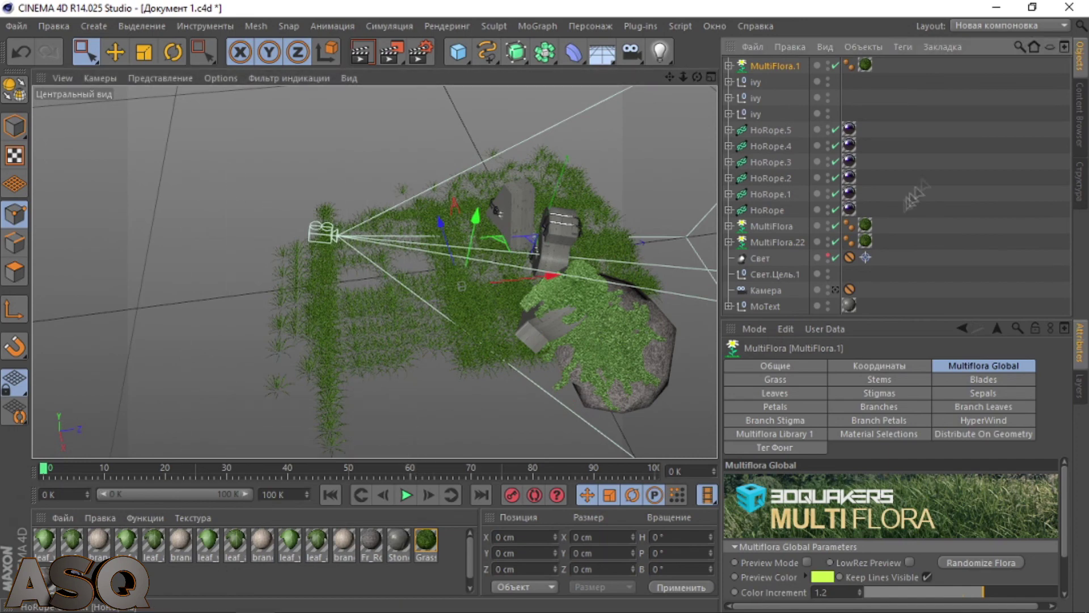
left_click(835, 289)
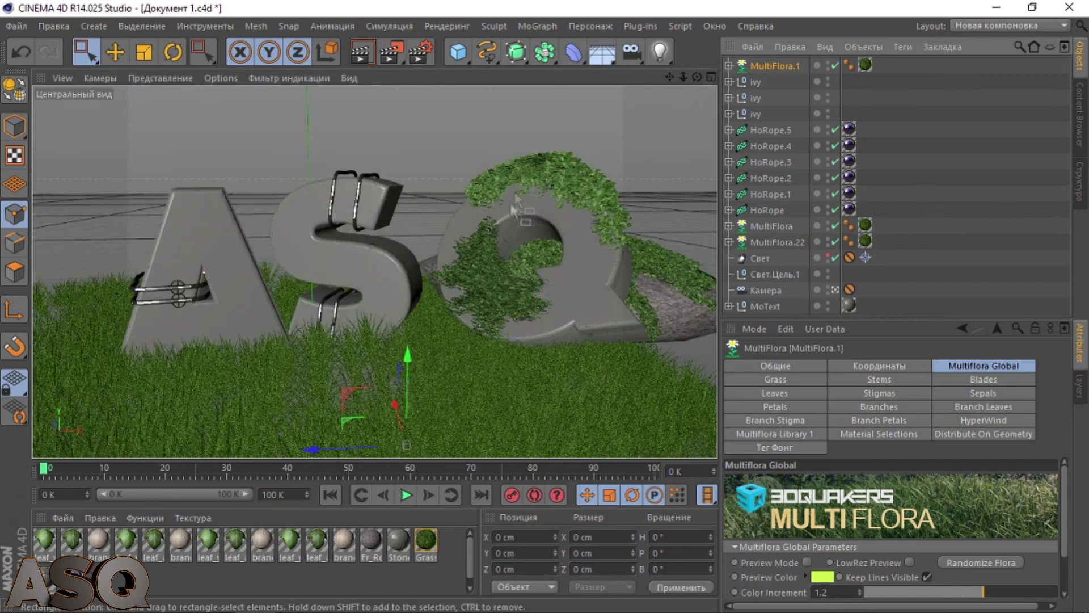
Step: Set the render output size to 1280 pixels wide and 720 pixels high
left_click(391, 53)
key("ctrl+b")
left_click(570, 367)
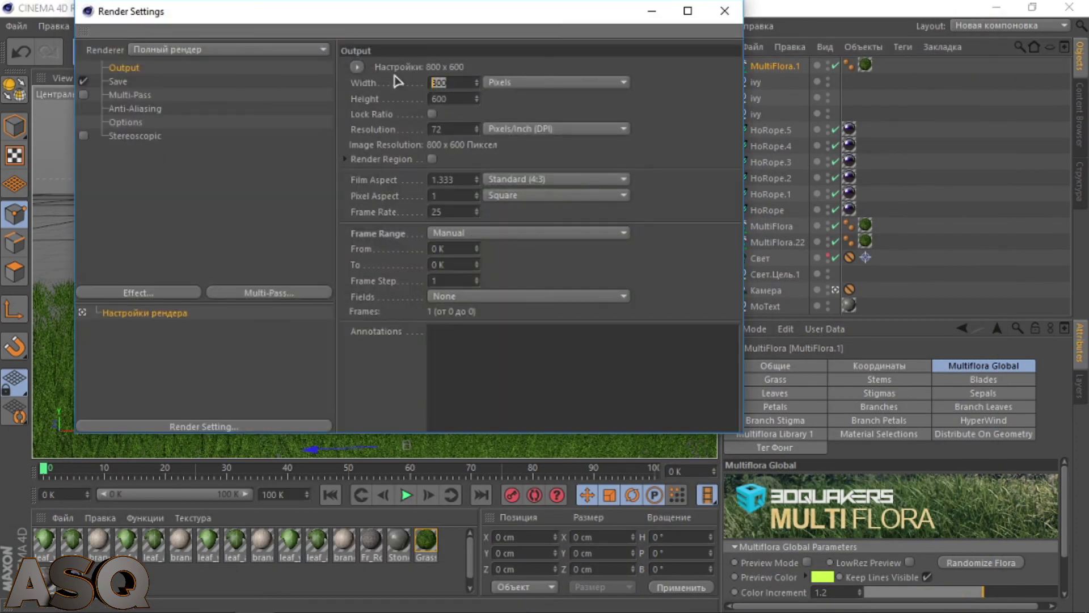
left_click(464, 88)
type("1280")
left_click_drag(453, 99, 392, 97)
type("720")
key("Return")
left_click(723, 10)
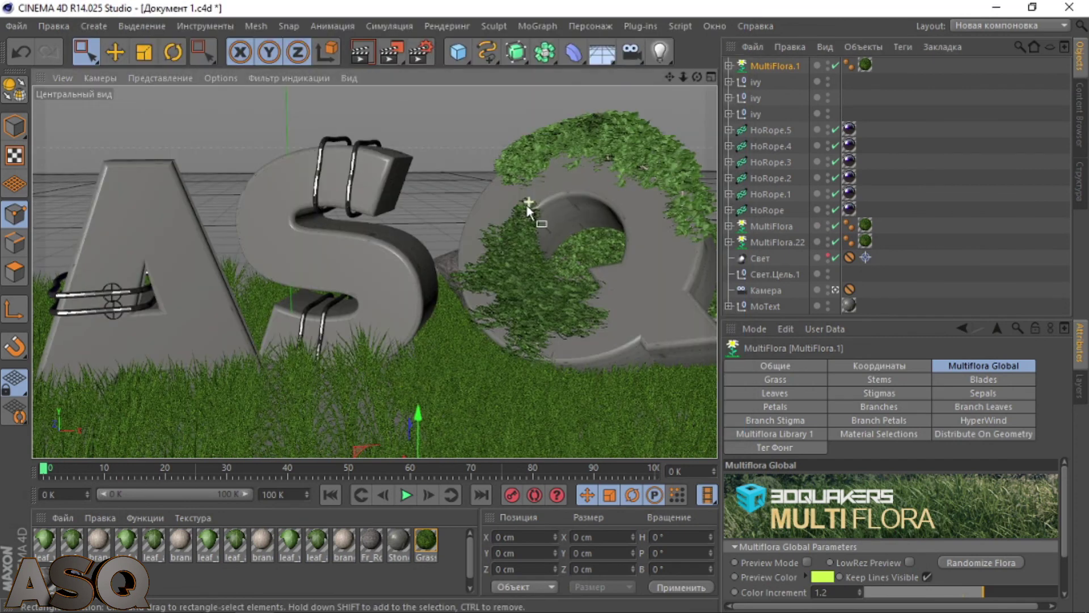
Step: Delete the protection tags from the light and the camera
left_click(850, 258)
key("Delete")
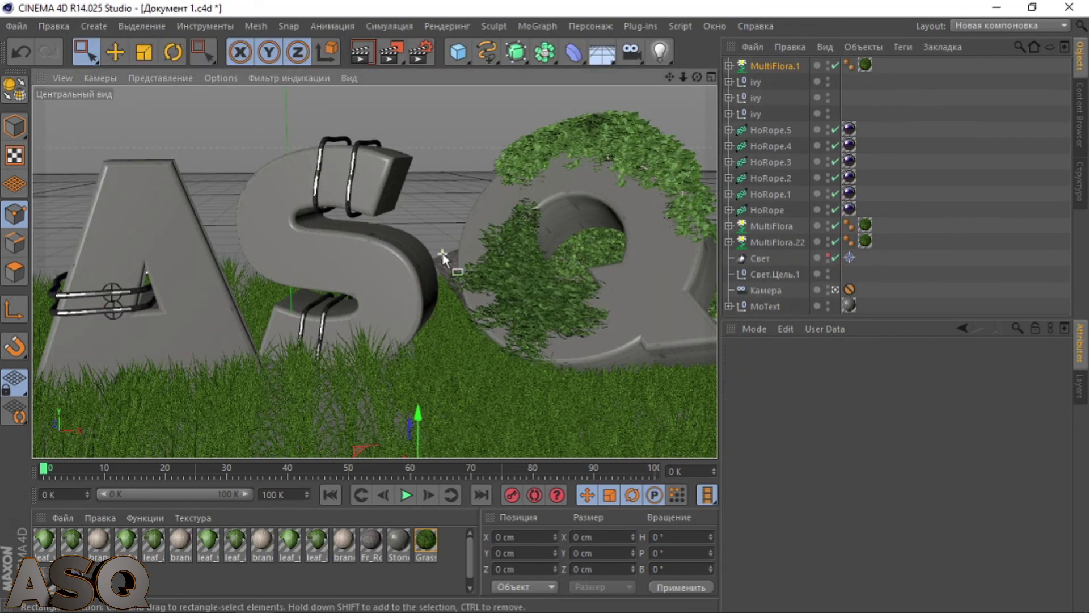
left_click(766, 290)
left_click(849, 290)
key("Delete")
Step: Reframe the camera so all three letters and the foreground grass fit the shot, and render a preview
scroll(503, 249, "down", 4)
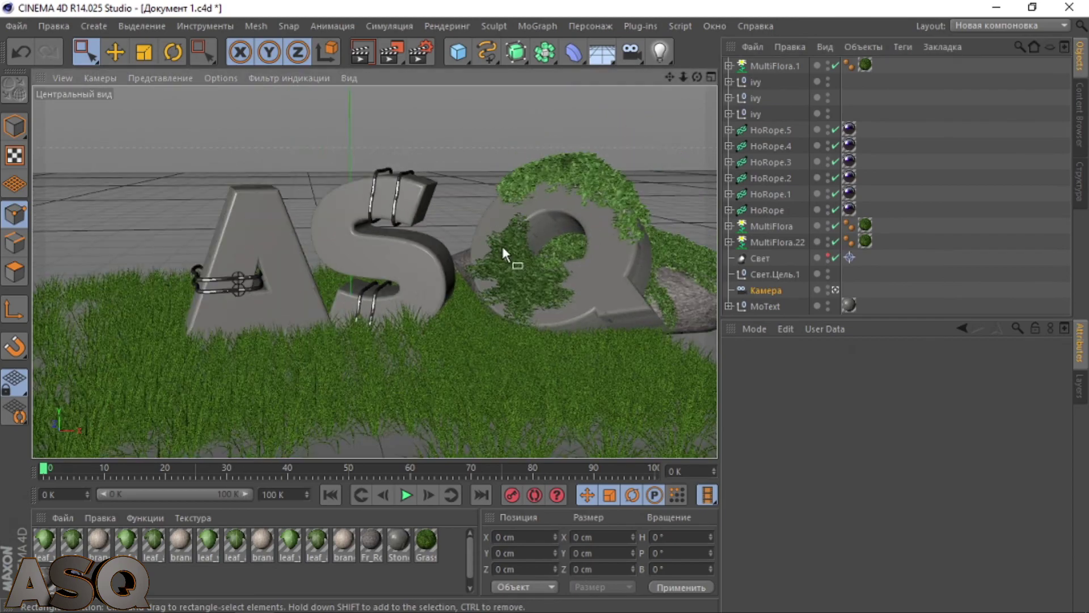
mouse_move(501, 253)
left_mouse_down("alt")
mouse_move(486, 248)
mouse_move(494, 246)
left_mouse_up("alt")
mouse_move(495, 245)
middle_mouse_down("alt")
mouse_move(474, 242)
mouse_move(500, 237)
middle_mouse_up("alt")
key("ctrl+r")
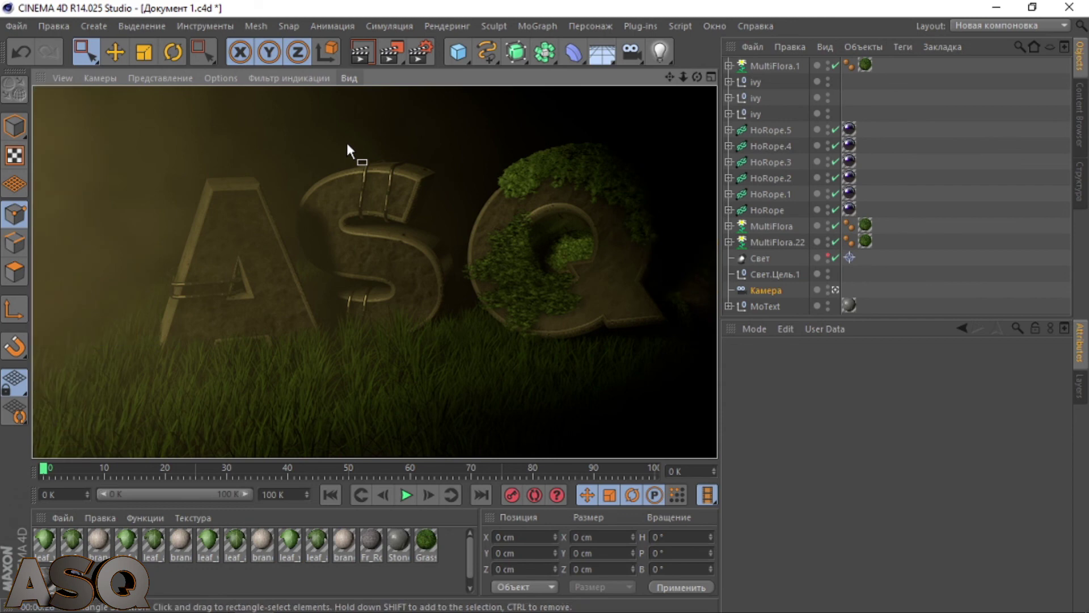
Step: Bring the camera slightly closer to the letters and render the final image to the Picture Viewer
left_click(348, 145)
left_click_drag(350, 143, 376, 257, "alt")
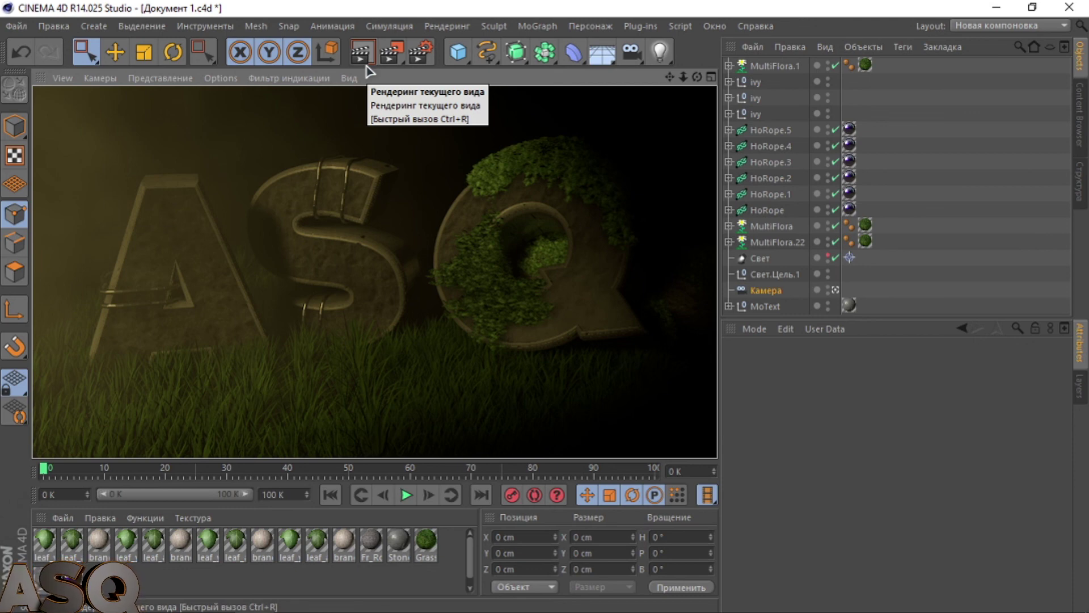
left_click(390, 52)
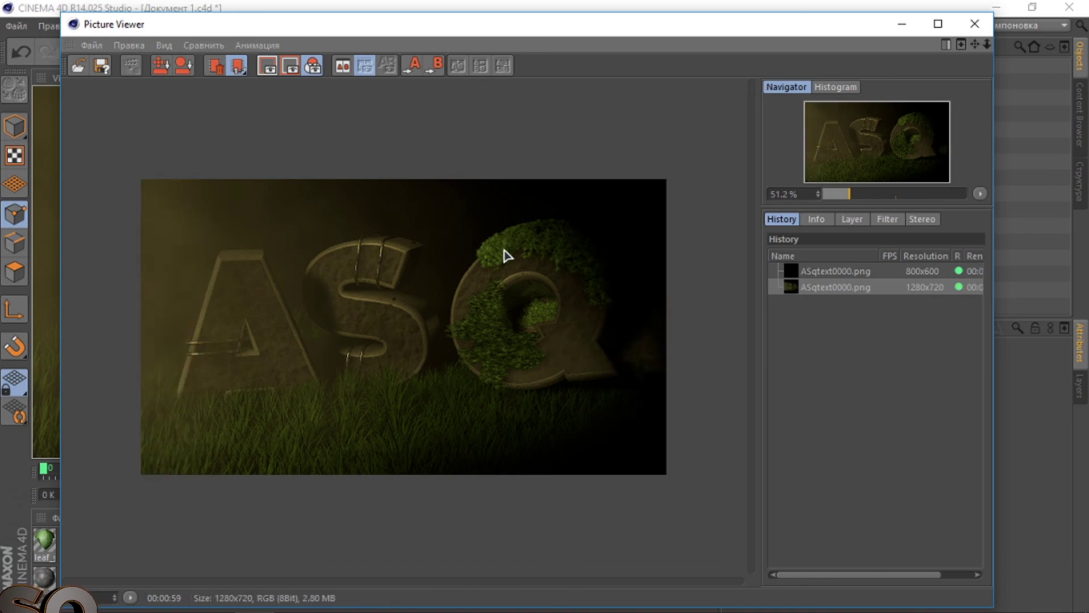
left_click(974, 24)
Step: Save the project as ASq on the desktop and close Cinema 4D
left_click(16, 25)
left_click(87, 173)
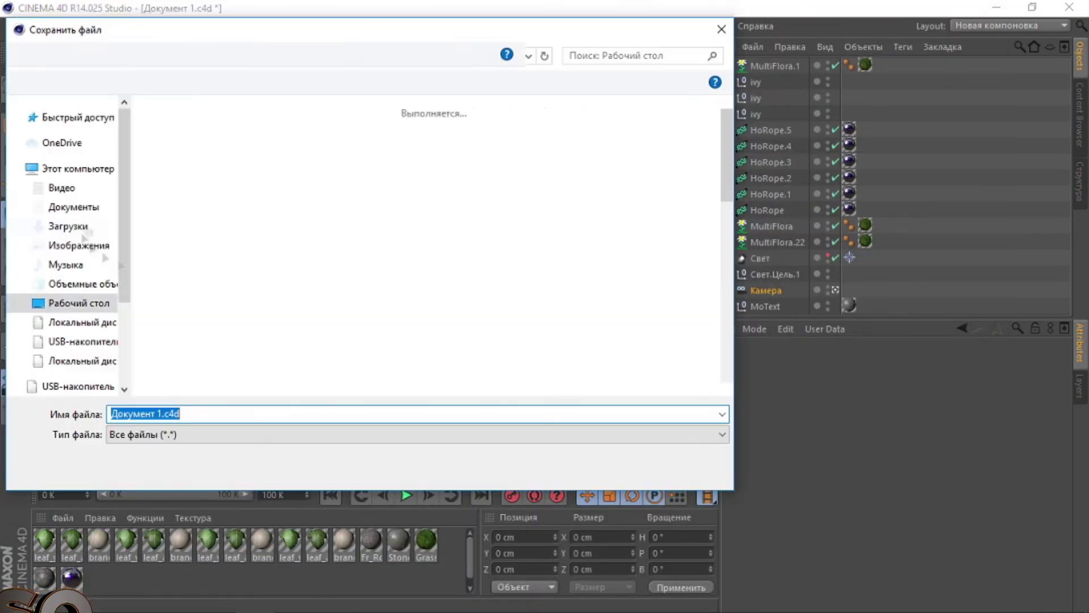
left_click(166, 413)
left_click(162, 413)
type("ASq")
left_click(600, 470)
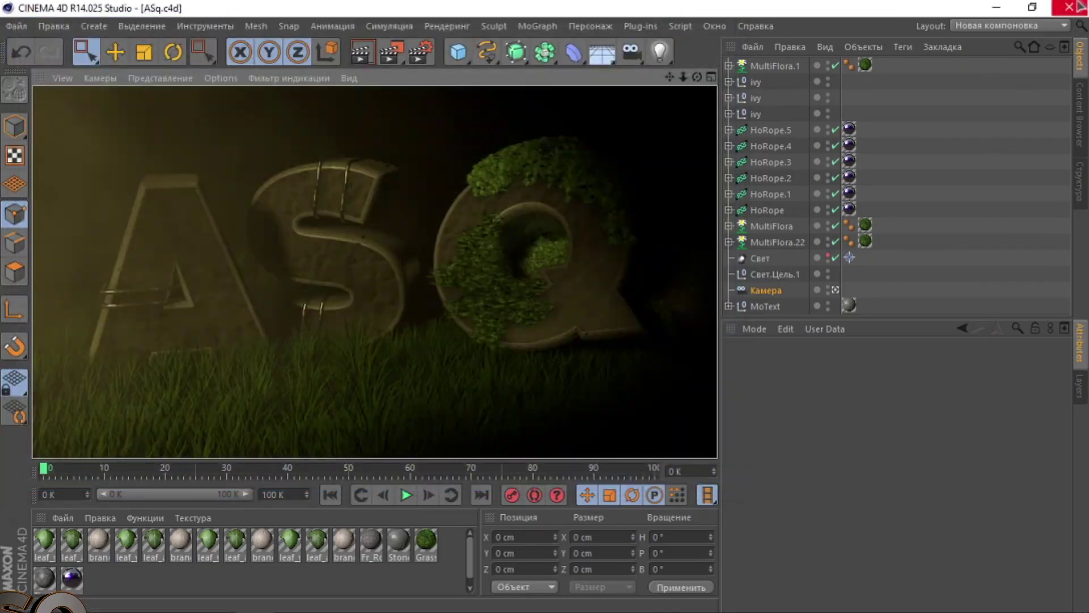
left_click(1073, 7)
Step: Open the rendered image ASqtext0000.png in Photos to examine the final result, and close it
left_click_drag(131, 41, 380, 539)
left_click_drag(154, 114, 450, 532)
left_click(450, 536)
key("Delete")
double_click(413, 536)
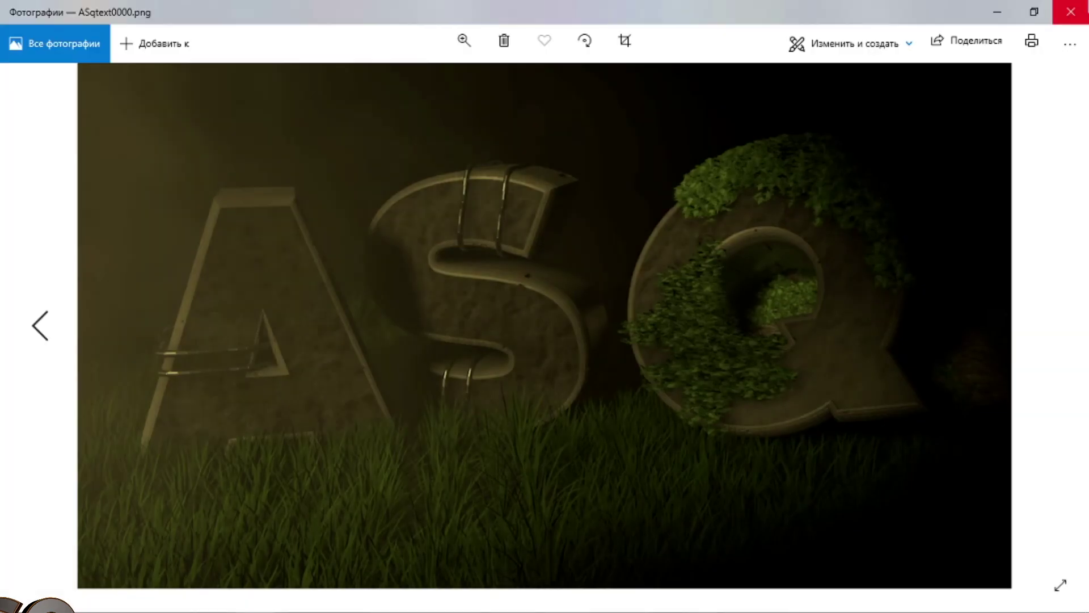
left_click(1071, 11)
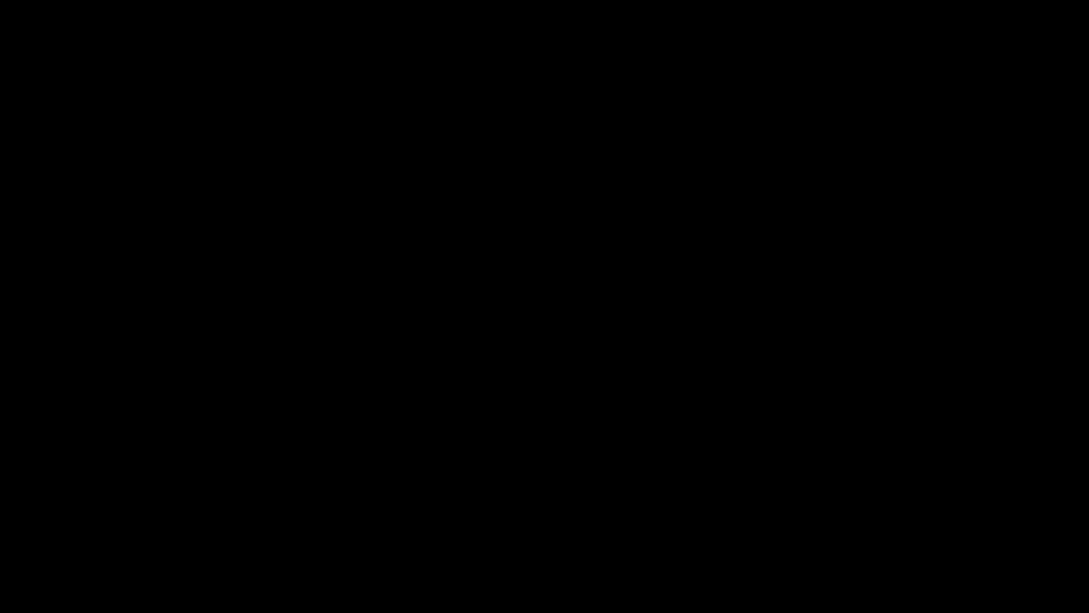